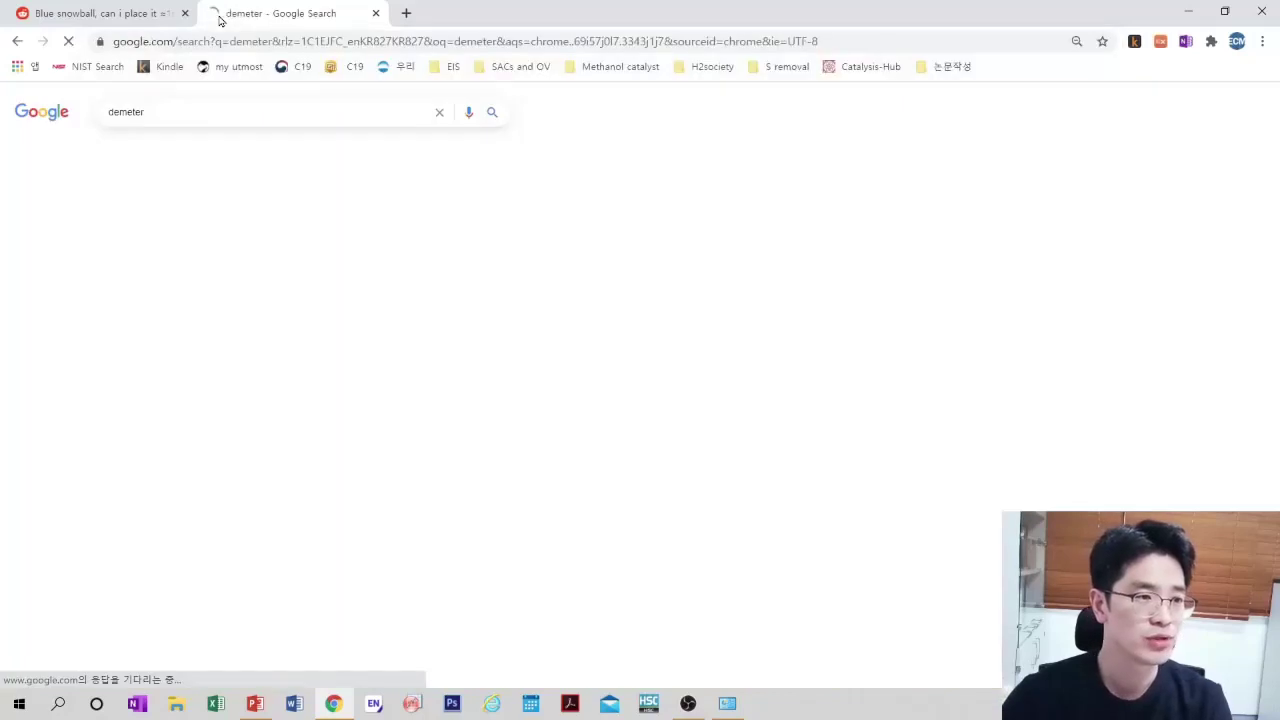
- Search Google for "demeter xafs" and open the Demeter XAS Data Processing and Analysis GitHub page in a new tab
scroll(168, 467, "down", 4)
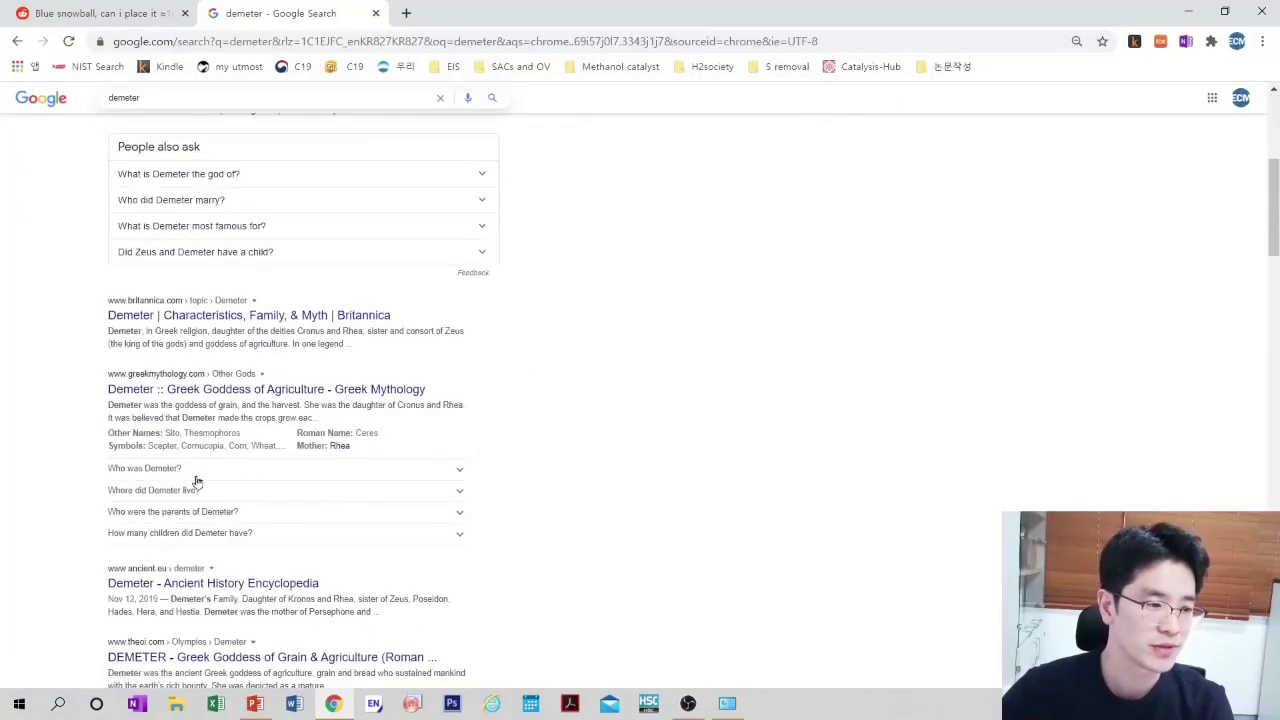
scroll(329, 340, "down", 1)
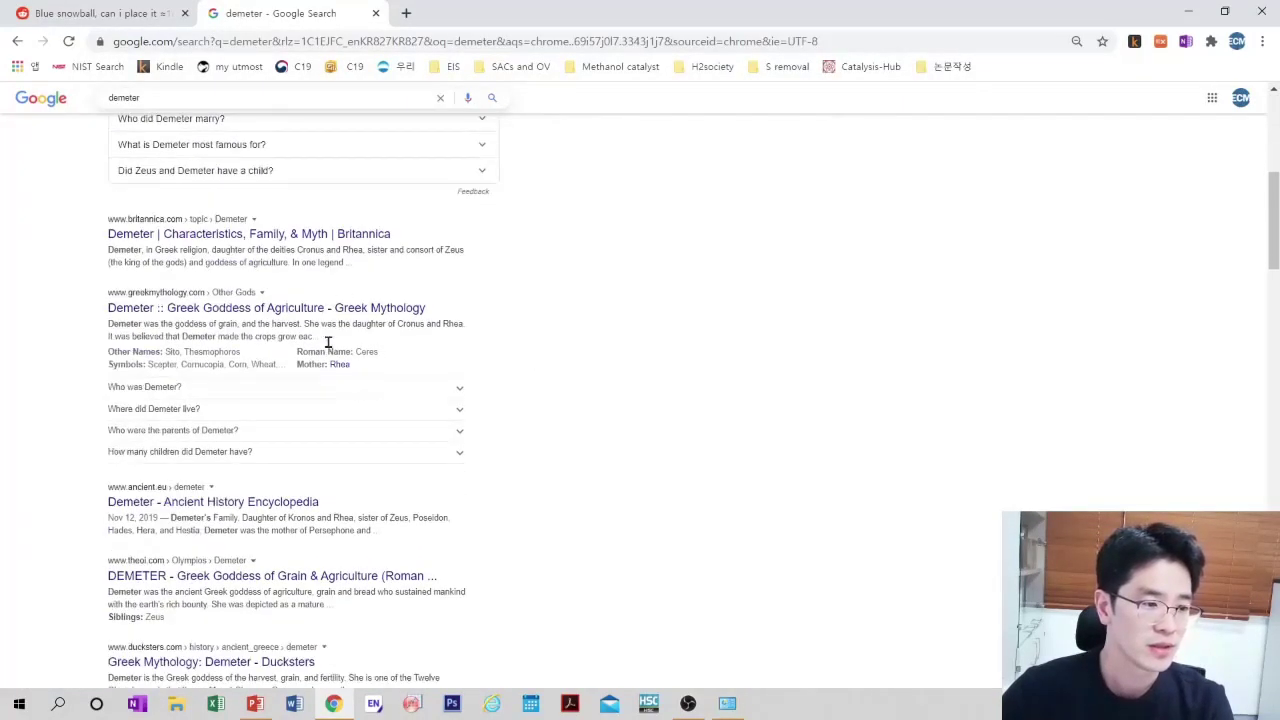
left_click(206, 100)
type("xafs")
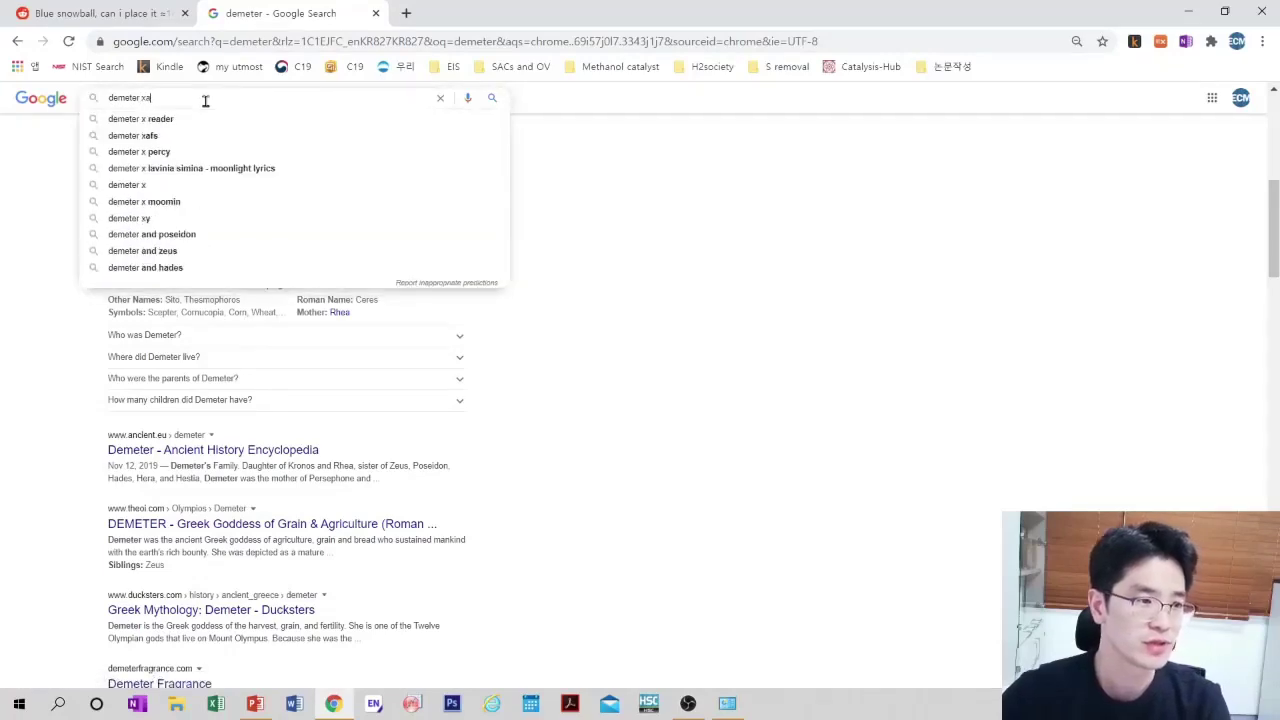
key("Return")
left_click(222, 216, "ctrl")
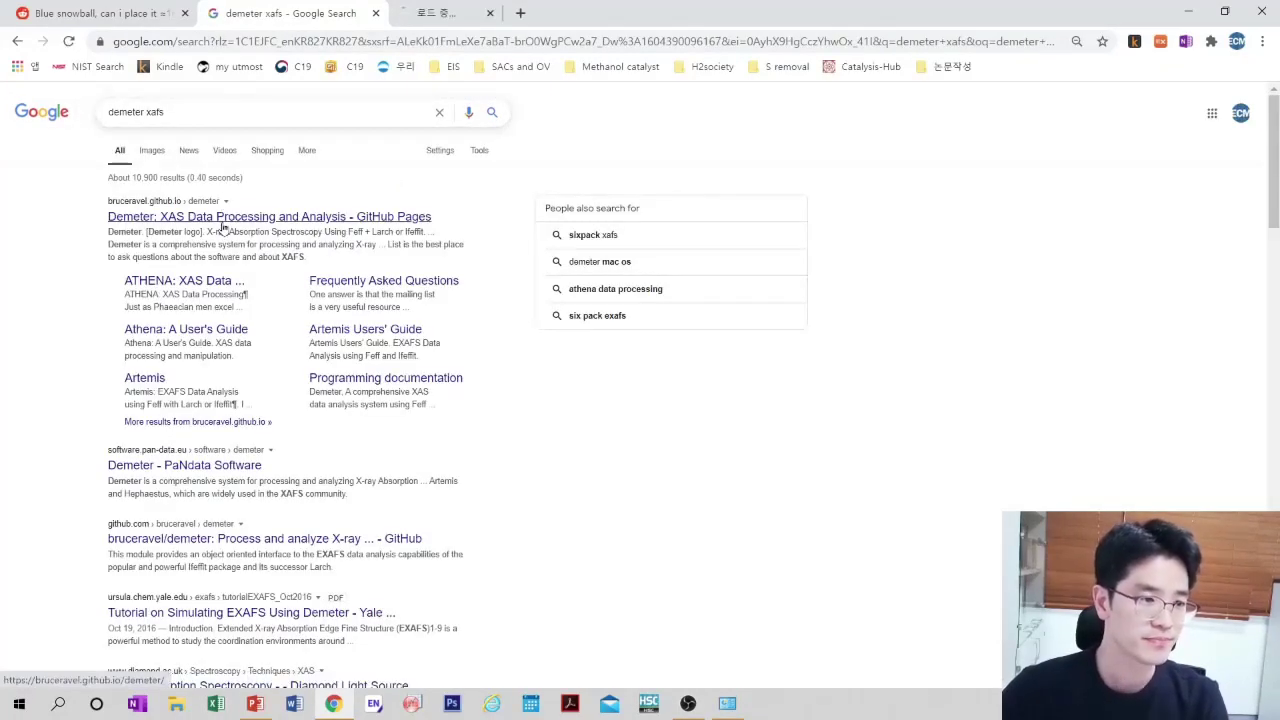
left_click(528, 12)
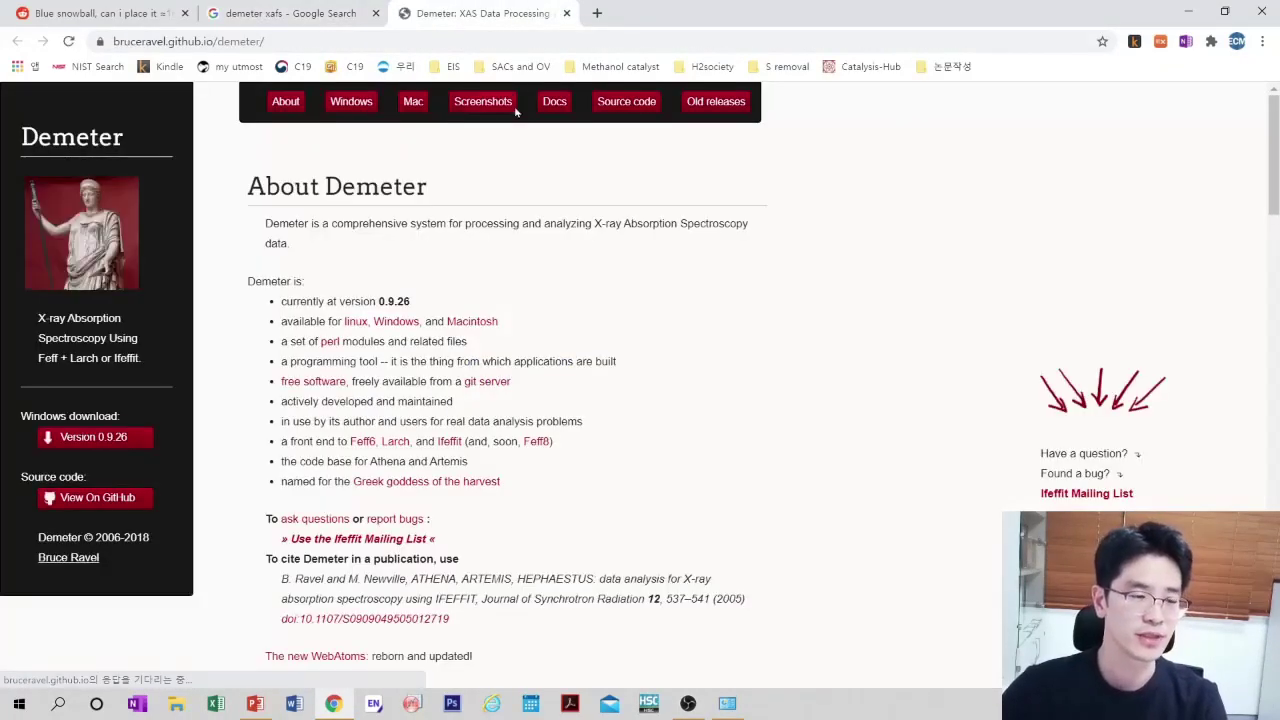
- Read the Demeter description and the Windows Installer & Updater and Macintosh Installation sections
left_click_drag(289, 214, 460, 215)
left_click(464, 217)
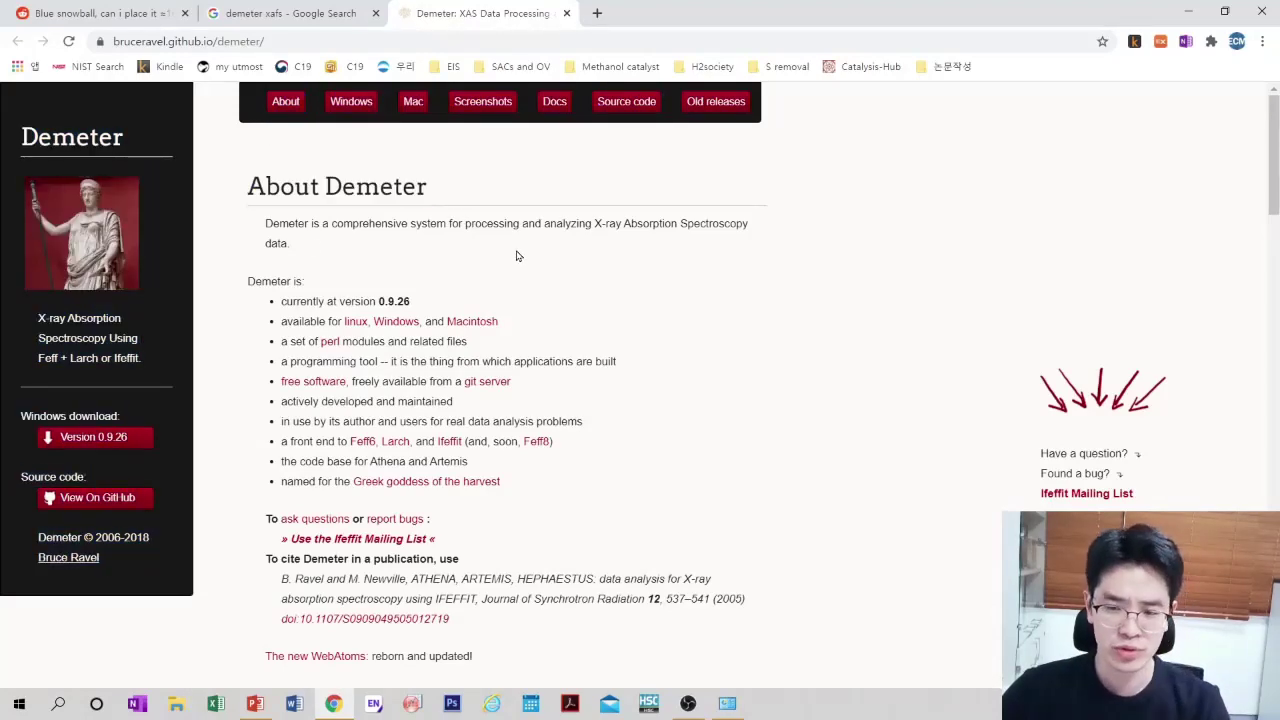
scroll(567, 273, "down", 5)
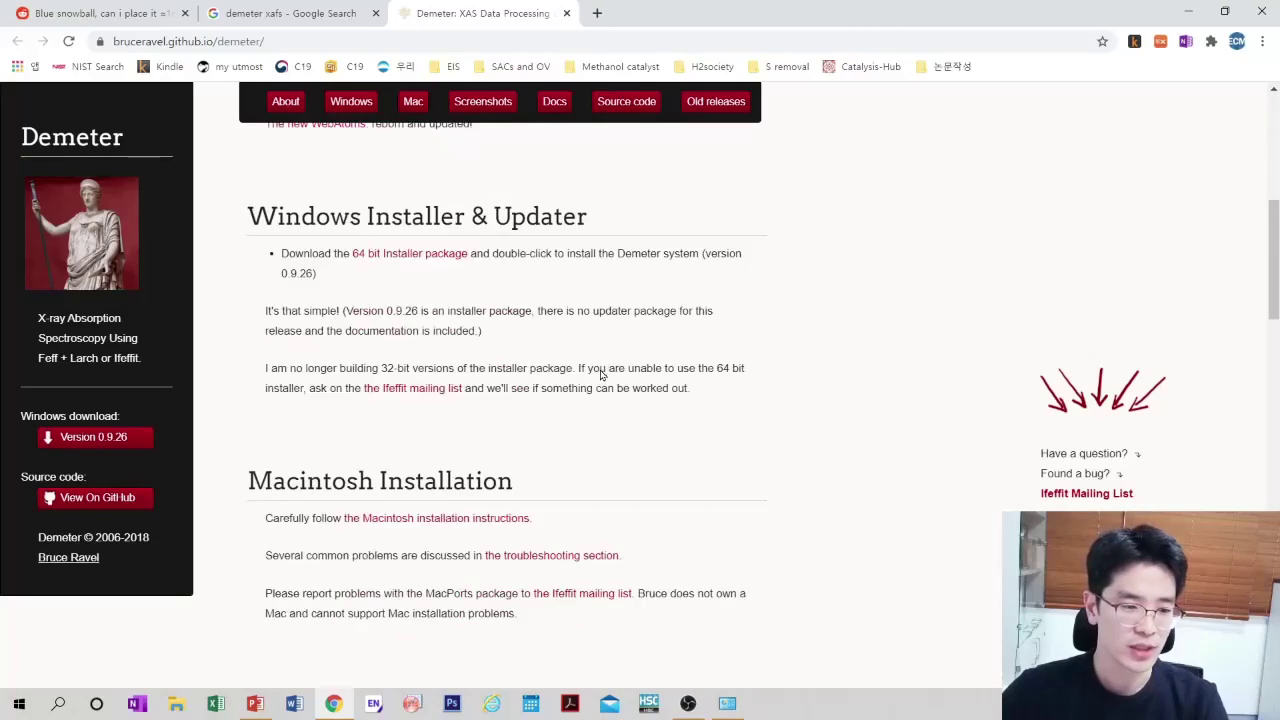
left_click_drag(252, 214, 697, 399)
left_click(697, 399)
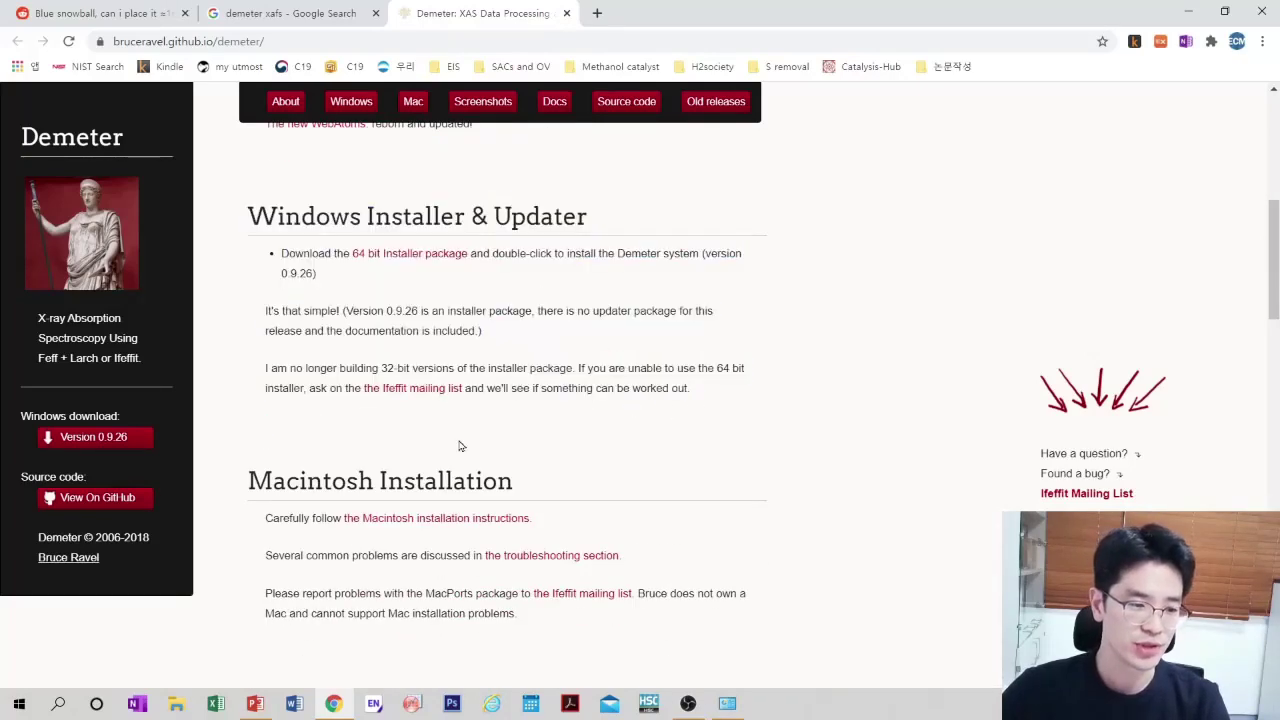
left_click_drag(251, 477, 582, 621)
left_click(587, 621)
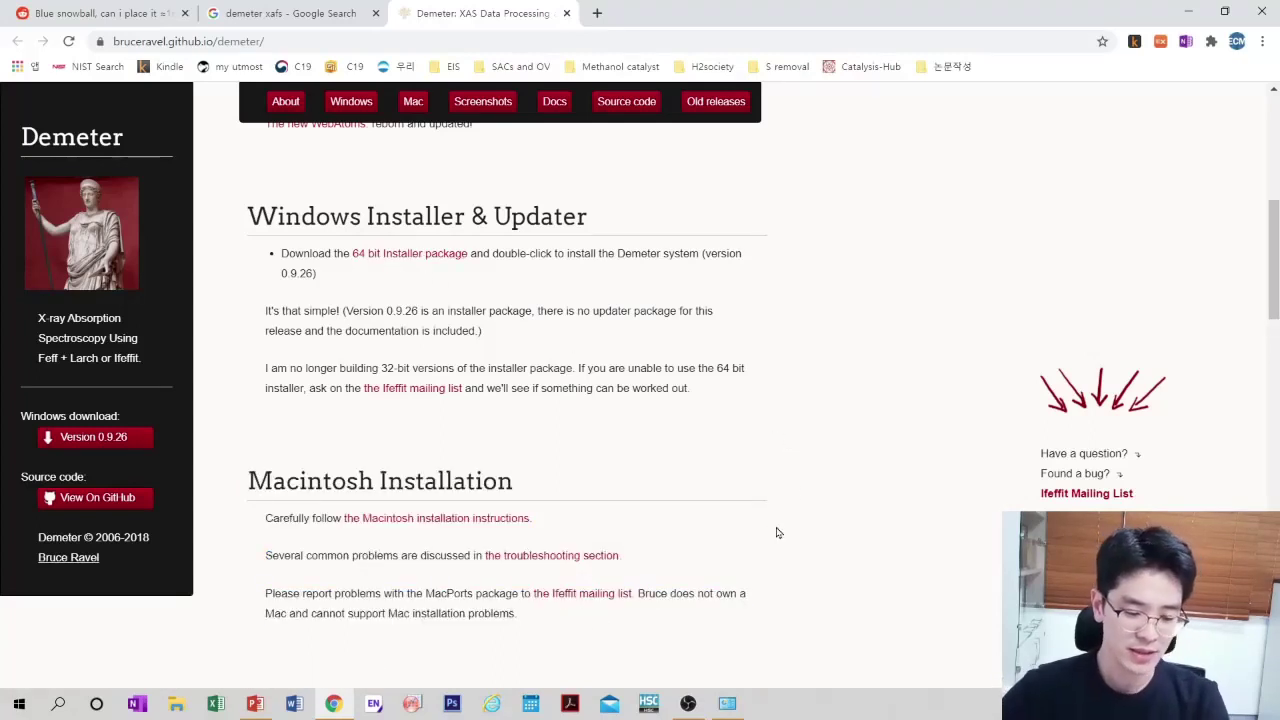
- Search the computer's installed programs for "athena" and "artemis"
key("super")
type("ㅁ소두")
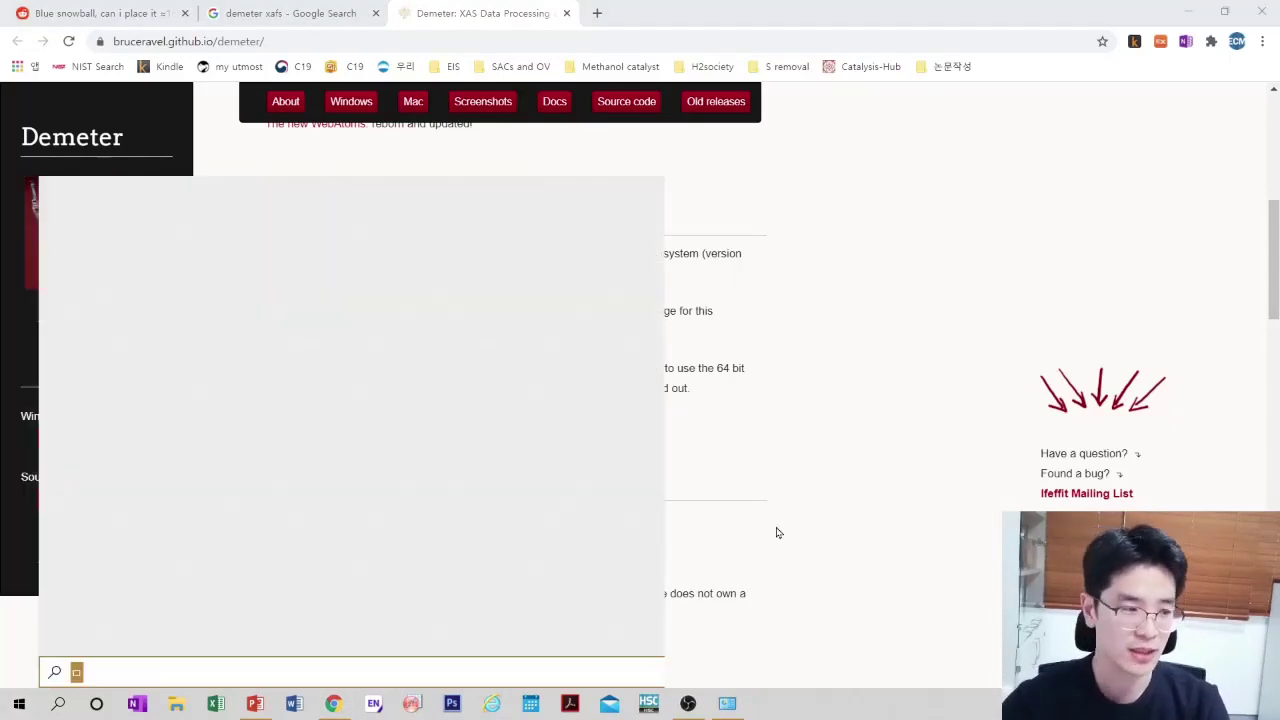
key("BackSpace")
key("BackSpace")
key("BackSpace")
key("Hangul")
type("athena")
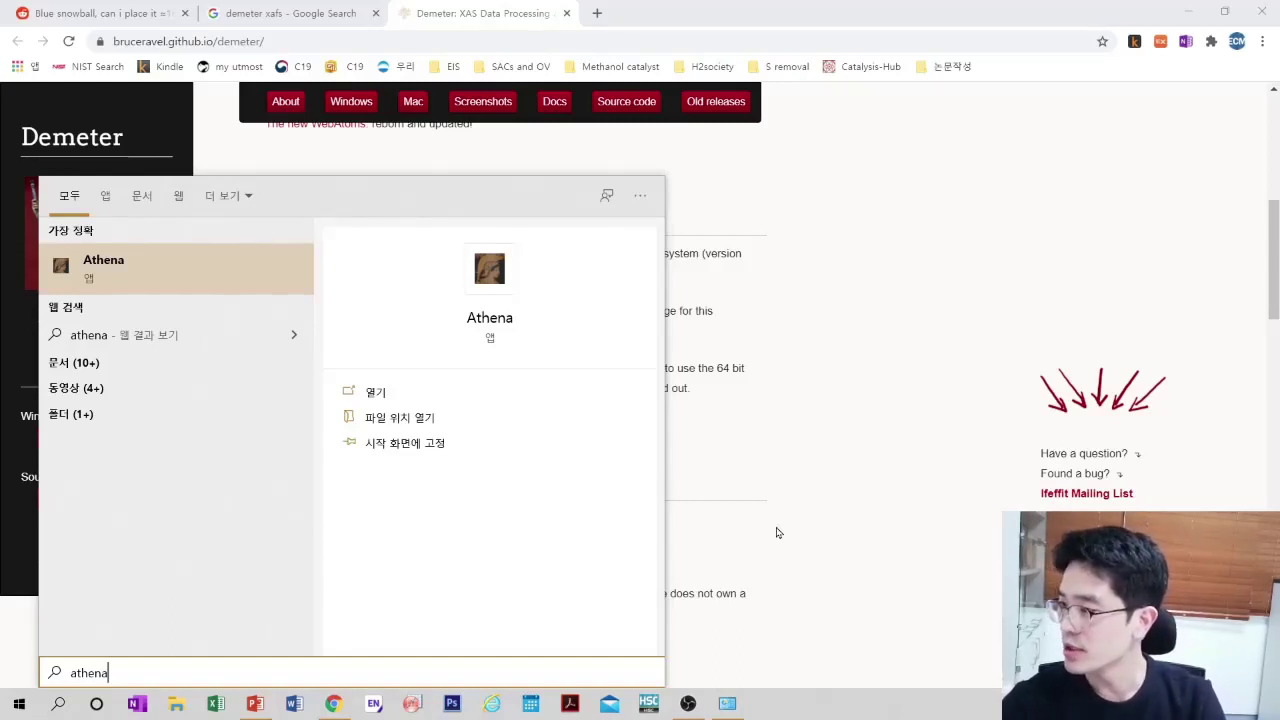
key("ctrl+a")
type("art")
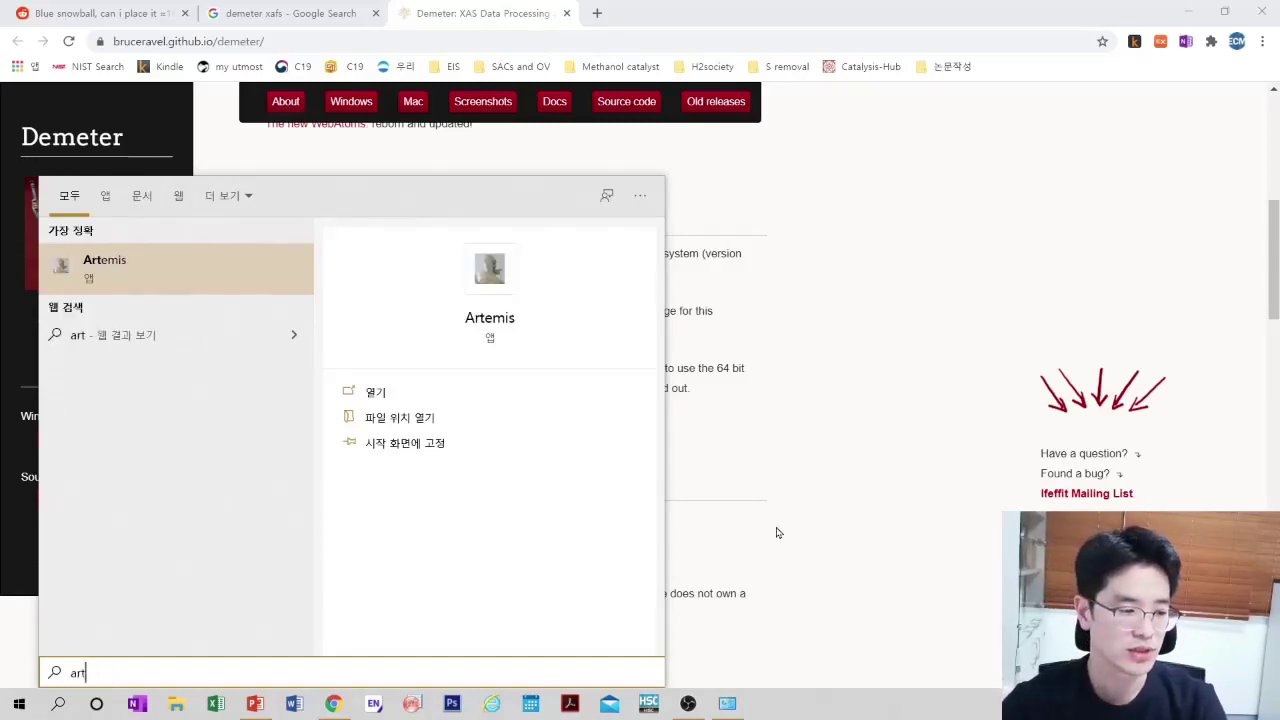
type("emis")
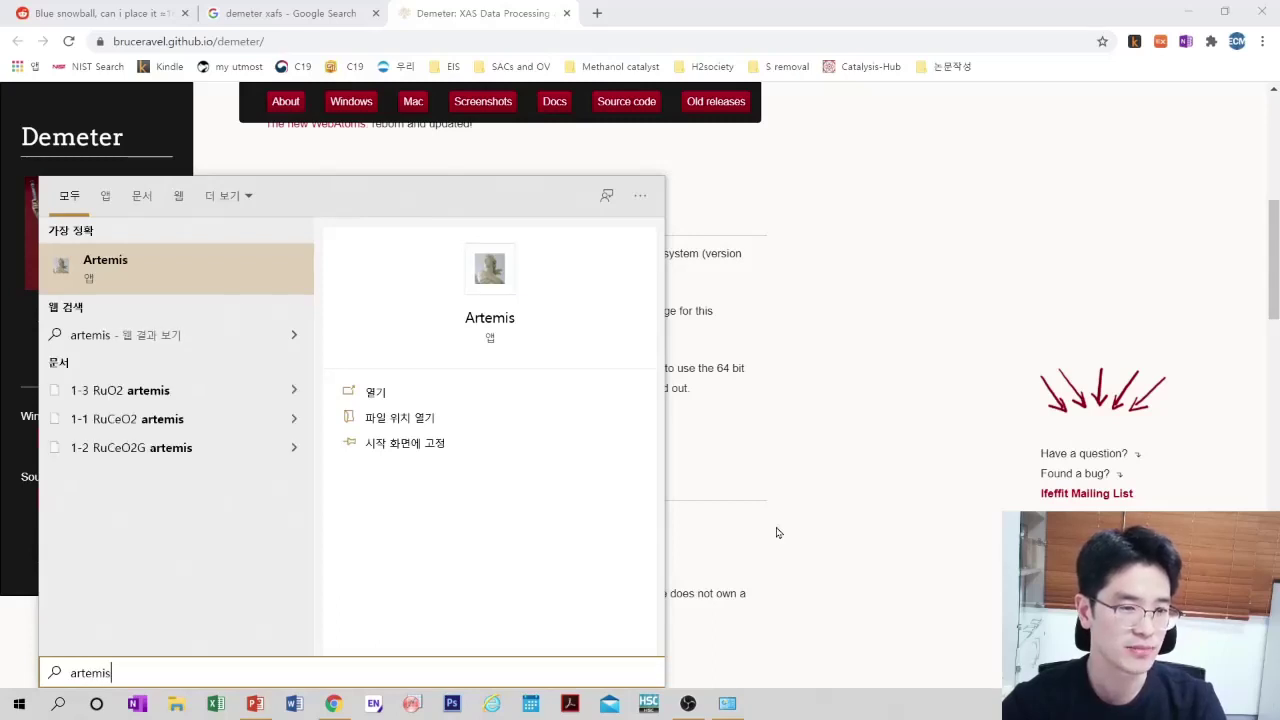
- Launch Hephaestus, minimize the console, browser and presentation windows, and reposition the Hephaestus window on the desktop
key("ctrl+a")
type("hepha")
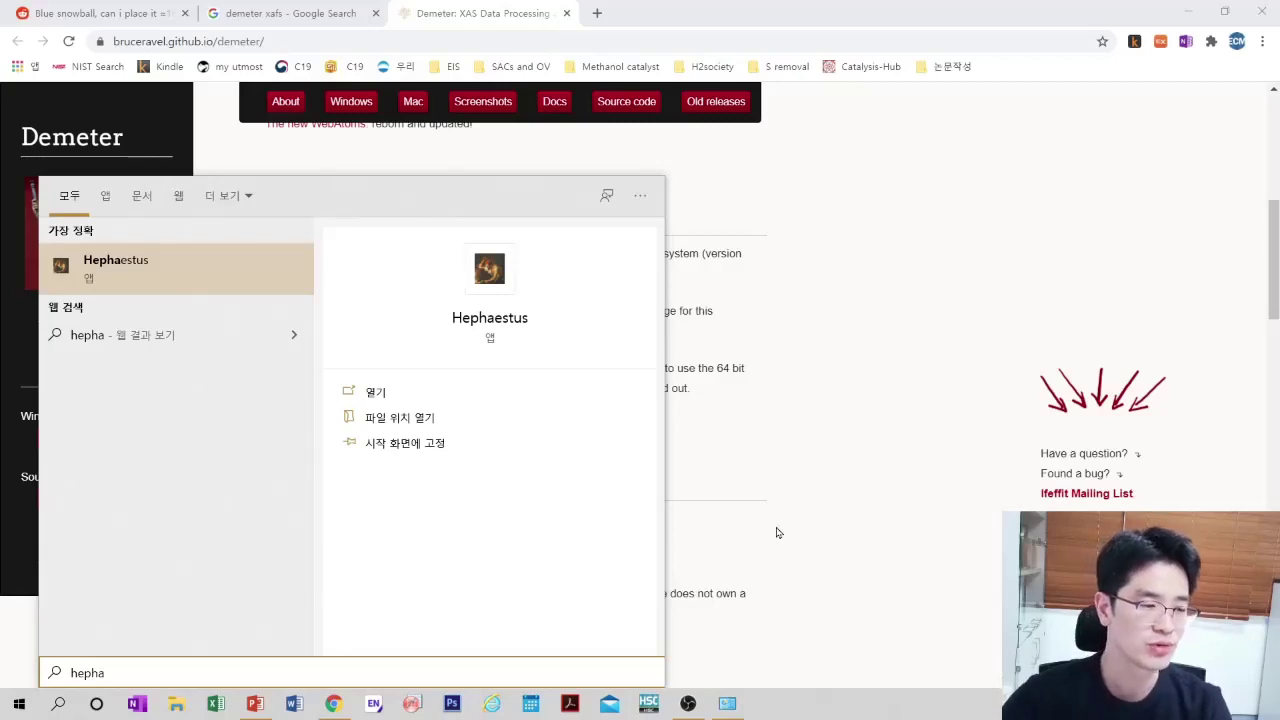
key("Return")
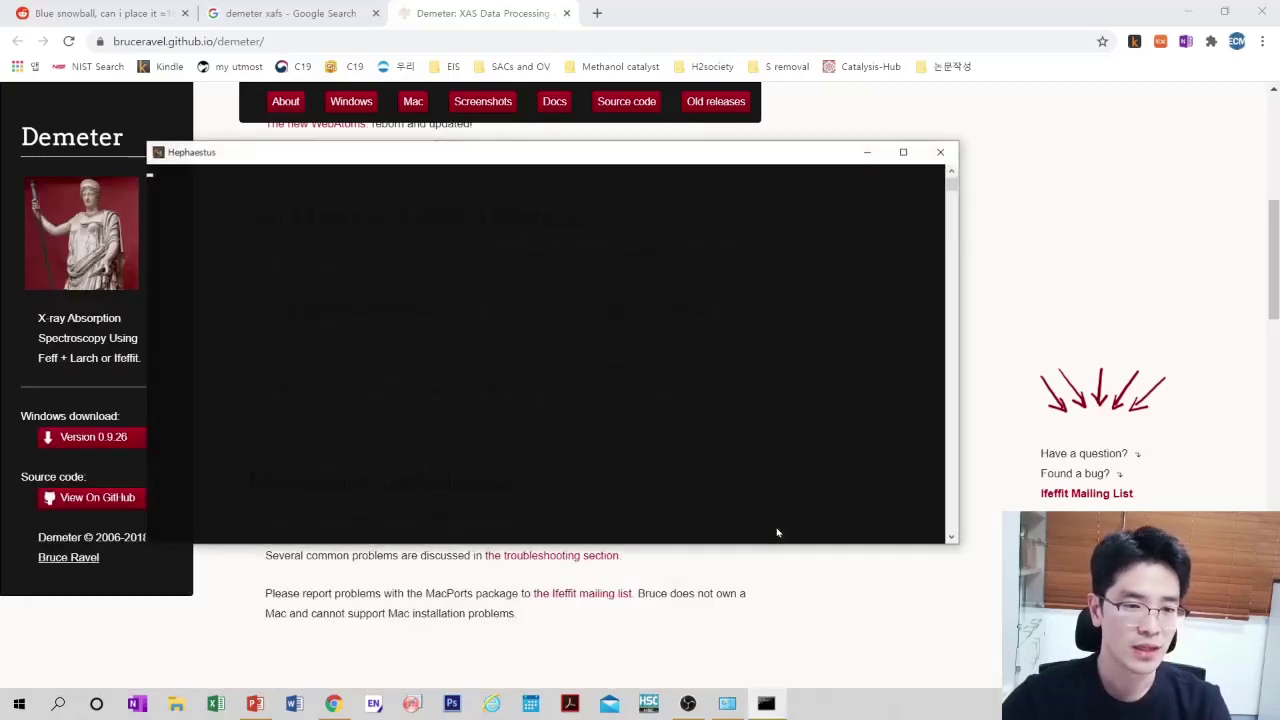
left_click(868, 156)
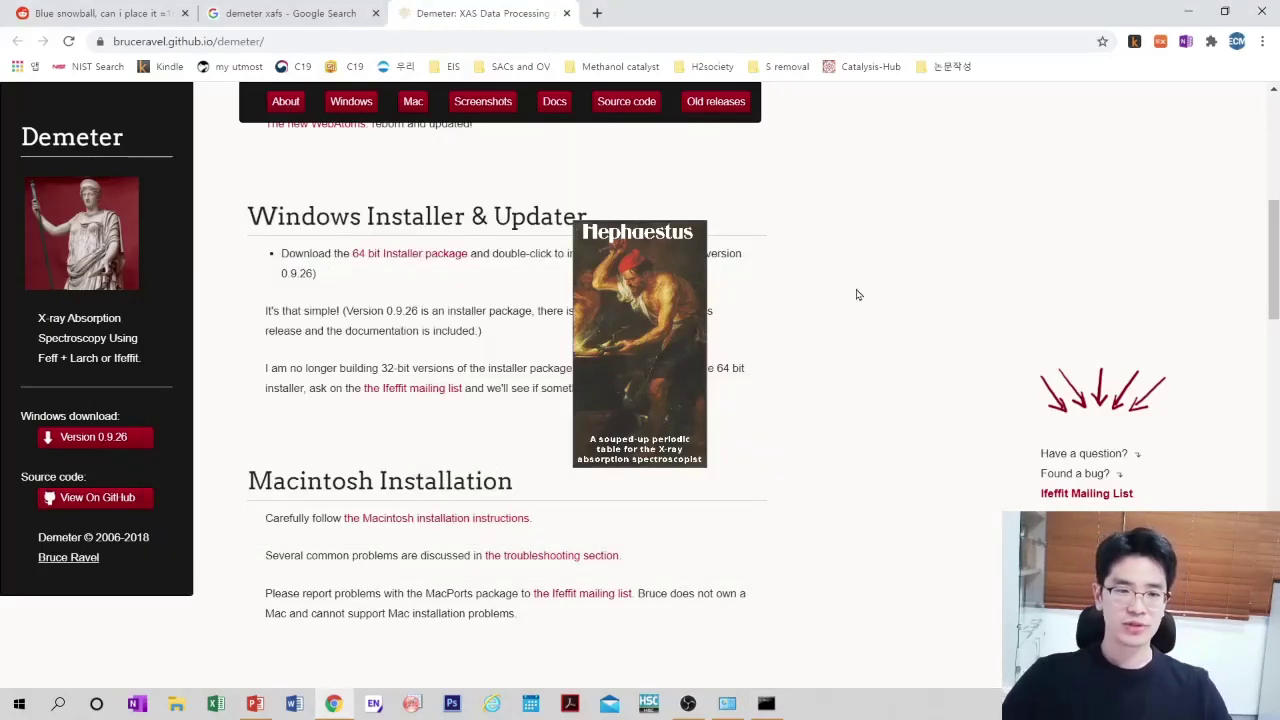
left_click(1190, 10)
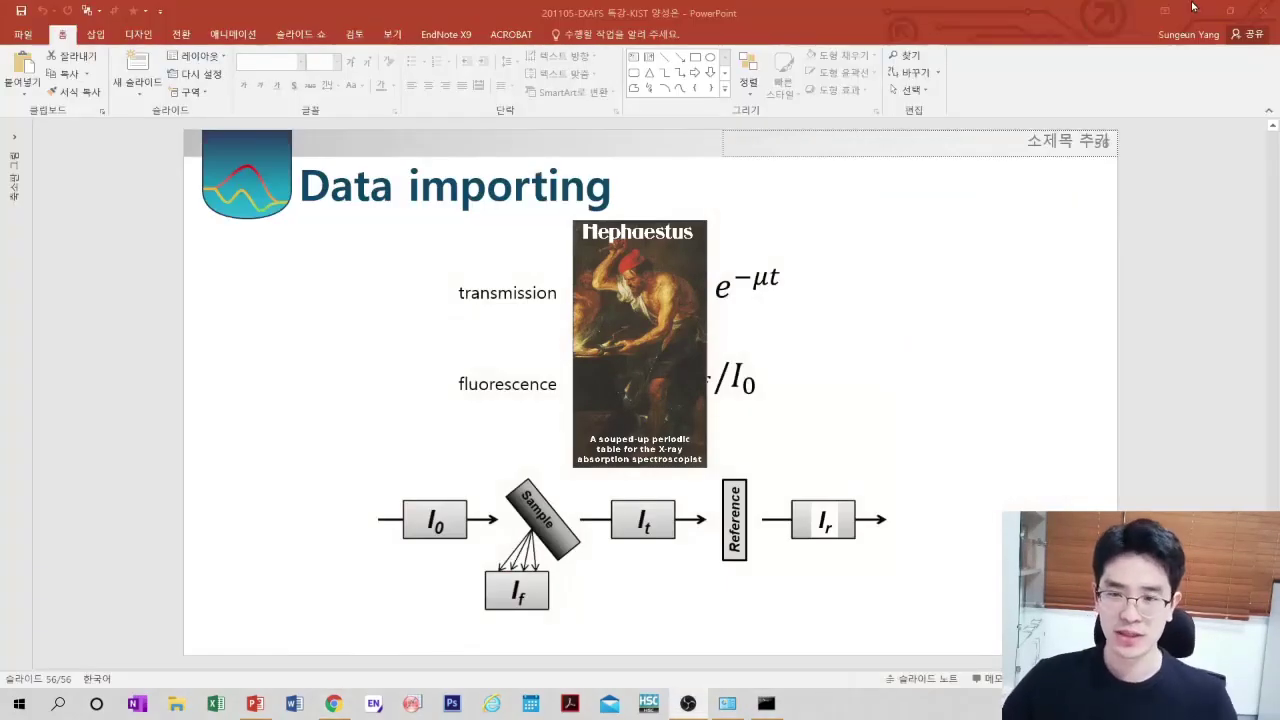
left_click(1194, 10)
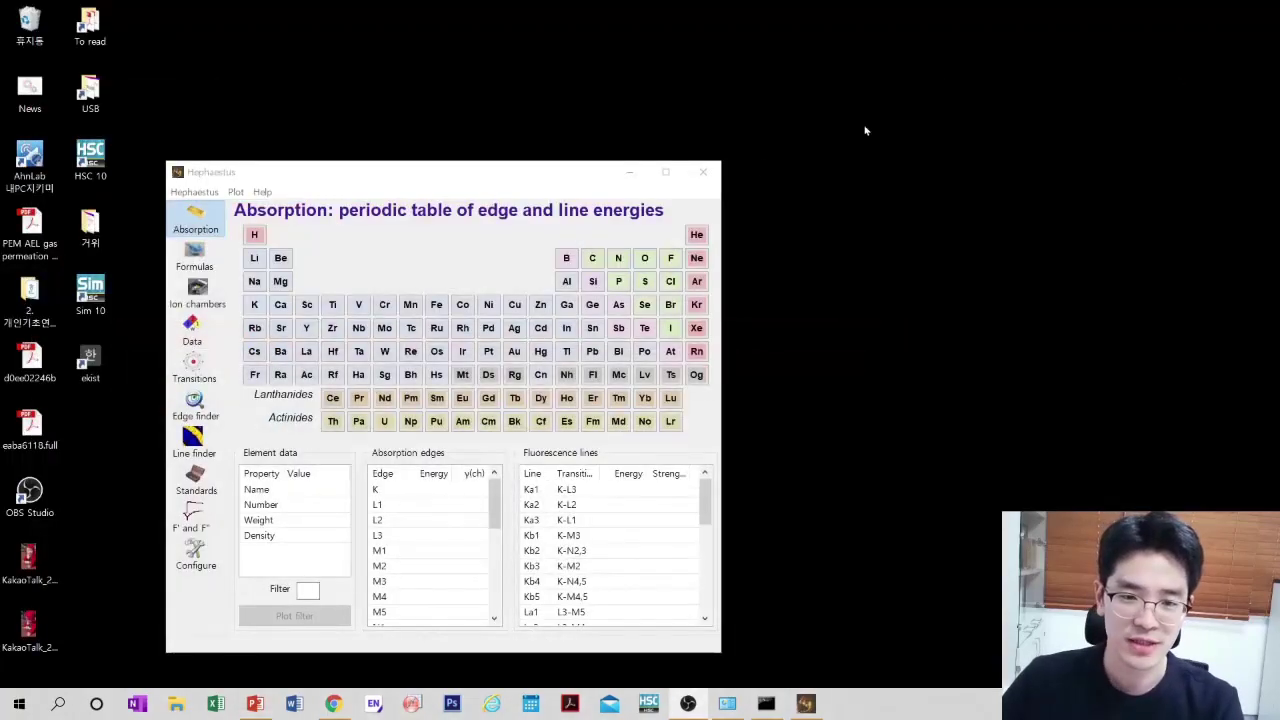
left_click_drag(510, 172, 905, 107)
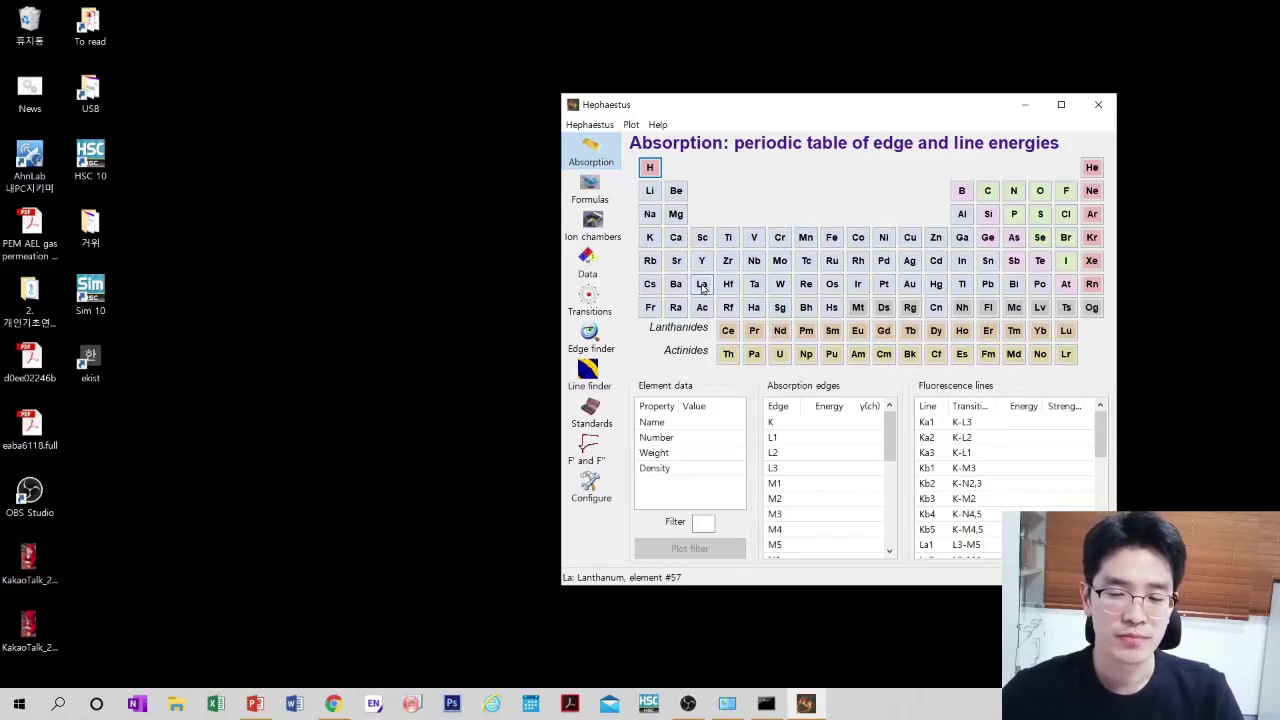
- Look up the absorption data for nickel, including its K edge, and for rhodium, palladium and silver in the periodic table
left_click(882, 242)
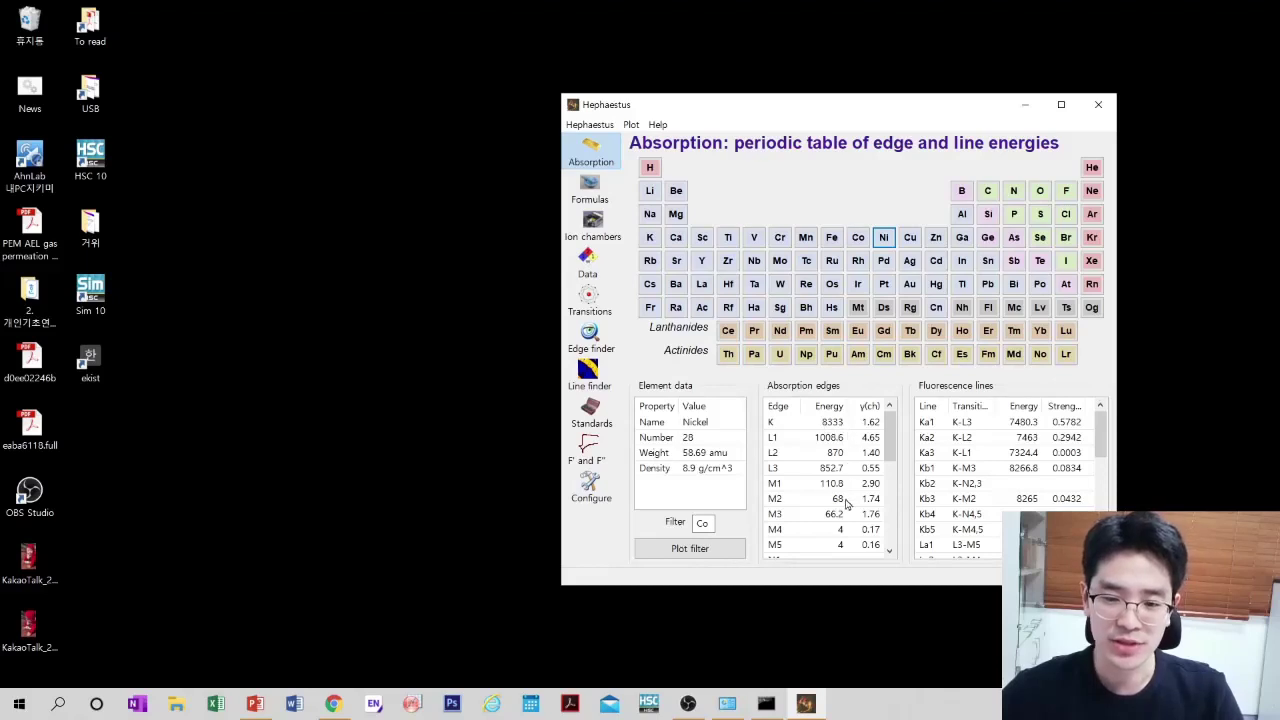
left_click(836, 424)
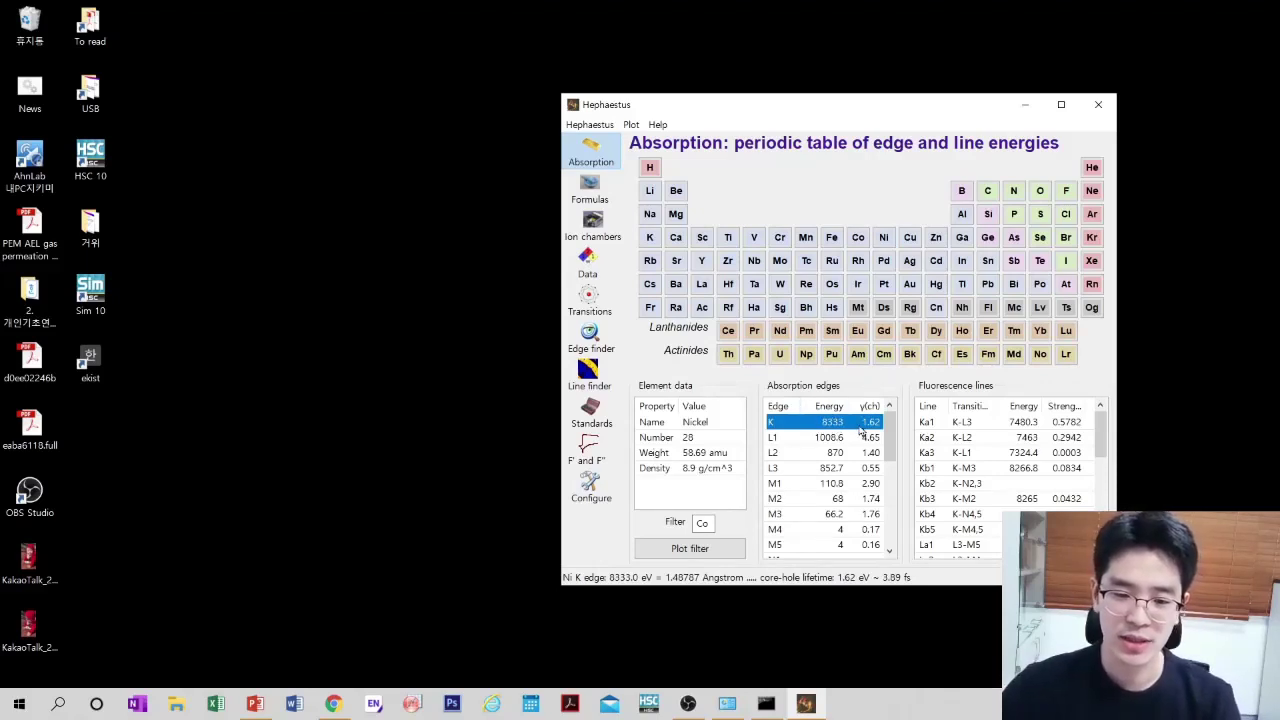
left_click(858, 262)
left_click(886, 268)
left_click(905, 266)
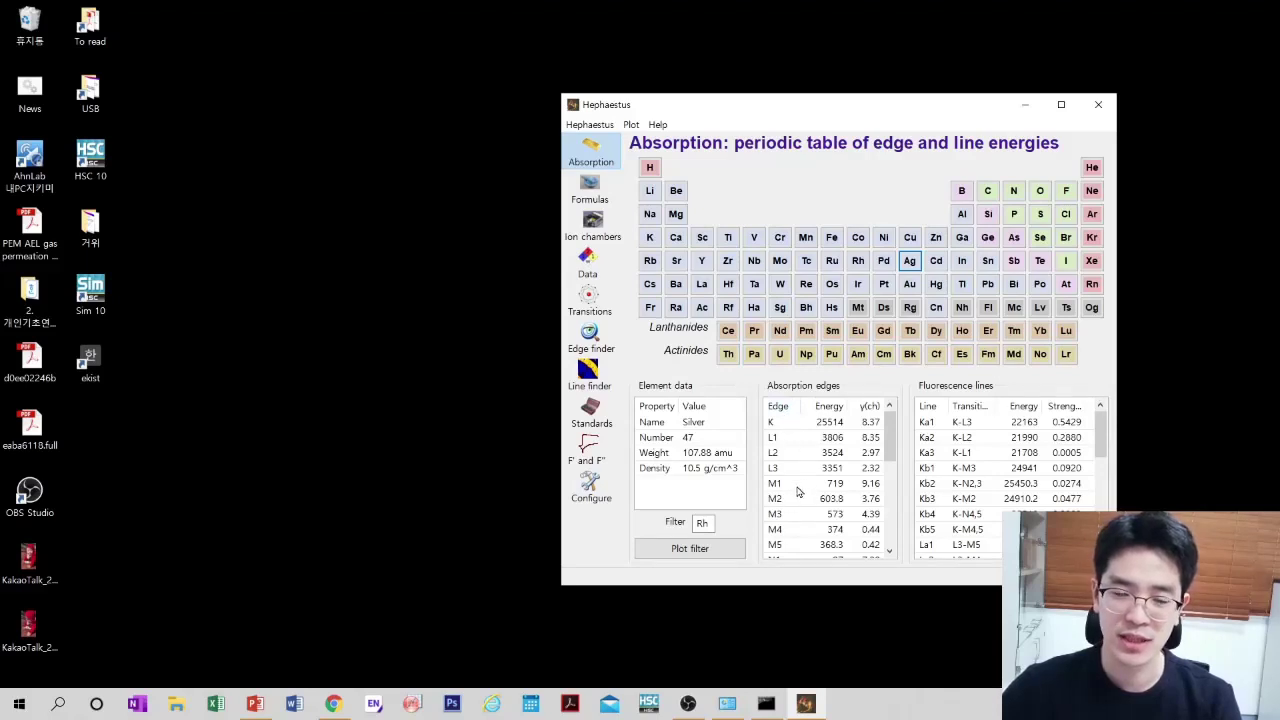
- View the material Formulas page and the electronic Transitions diagram for fluorescence lines
left_click(587, 188)
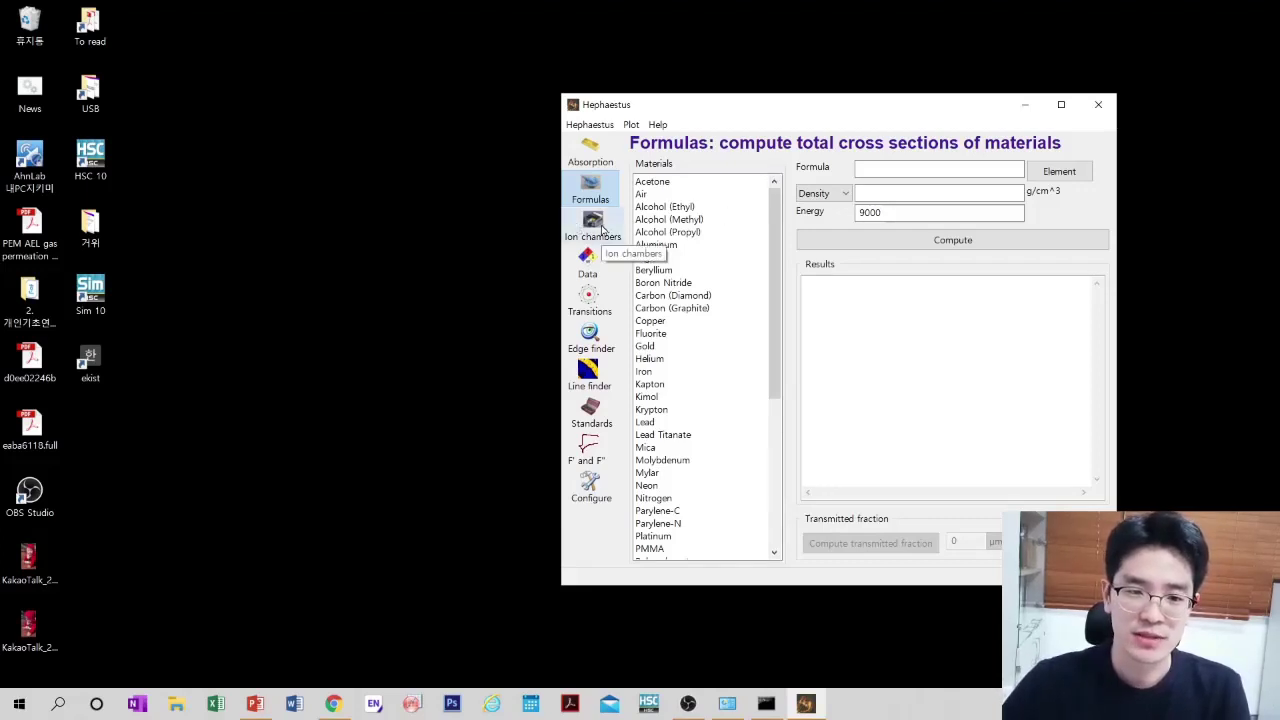
left_click(590, 304)
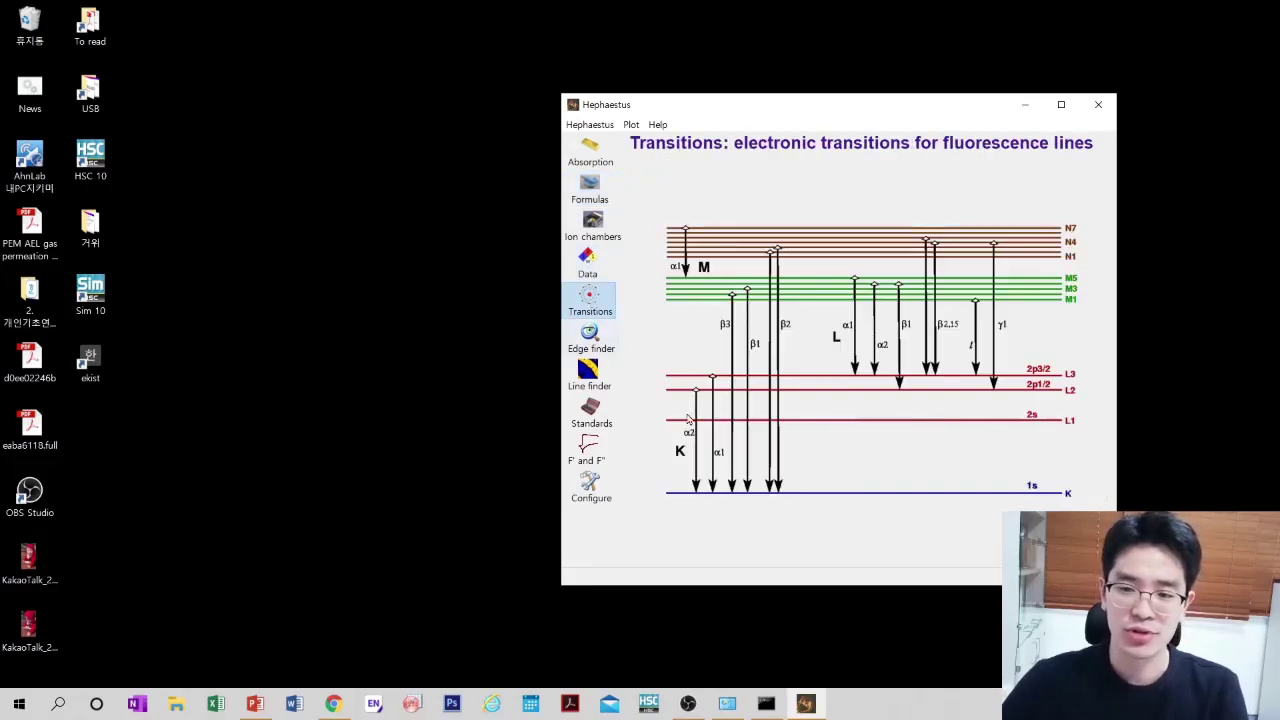
- Search the Edge finder for absorption edges near a target energy of 10000
left_click(605, 346)
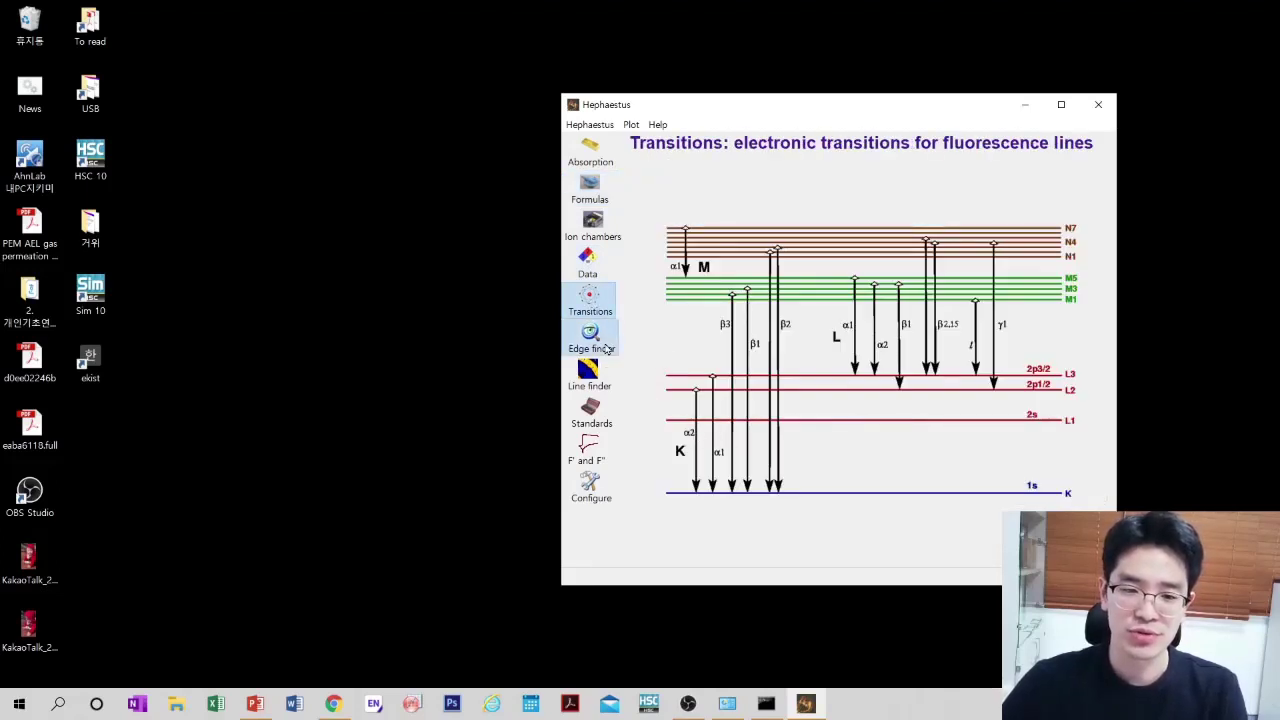
double_click(1050, 292)
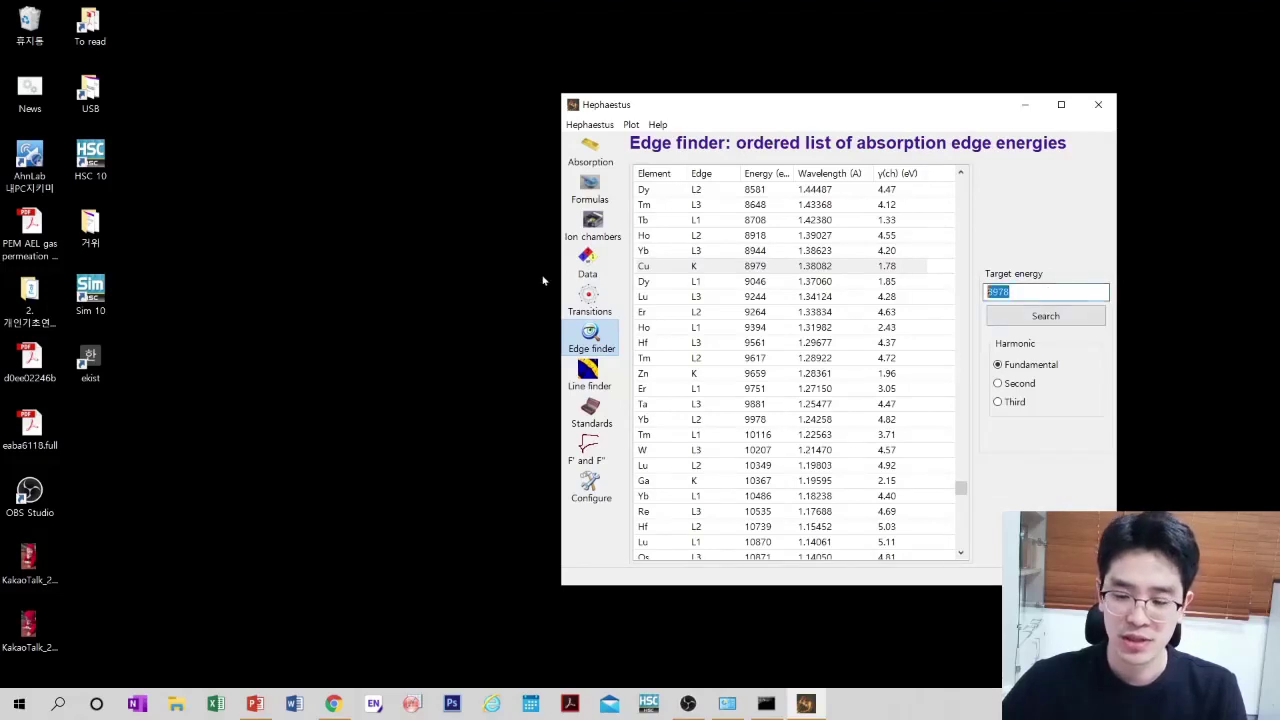
type("10000")
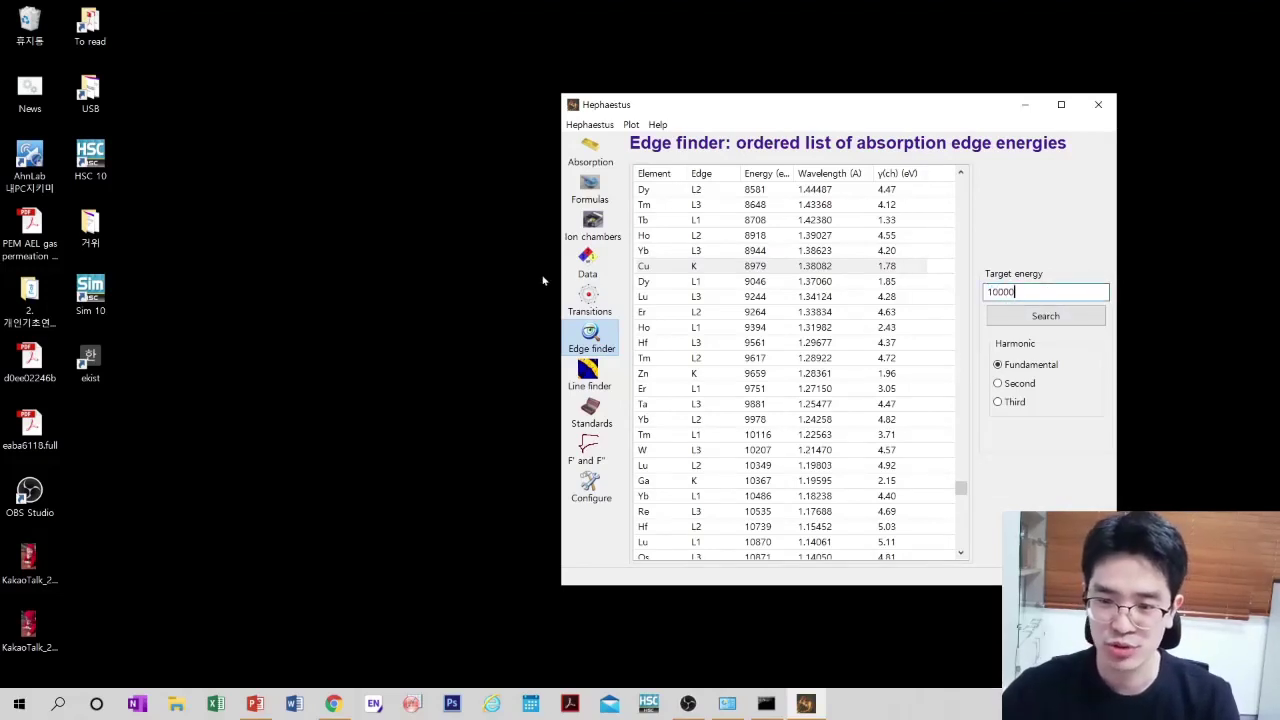
left_click(1035, 316)
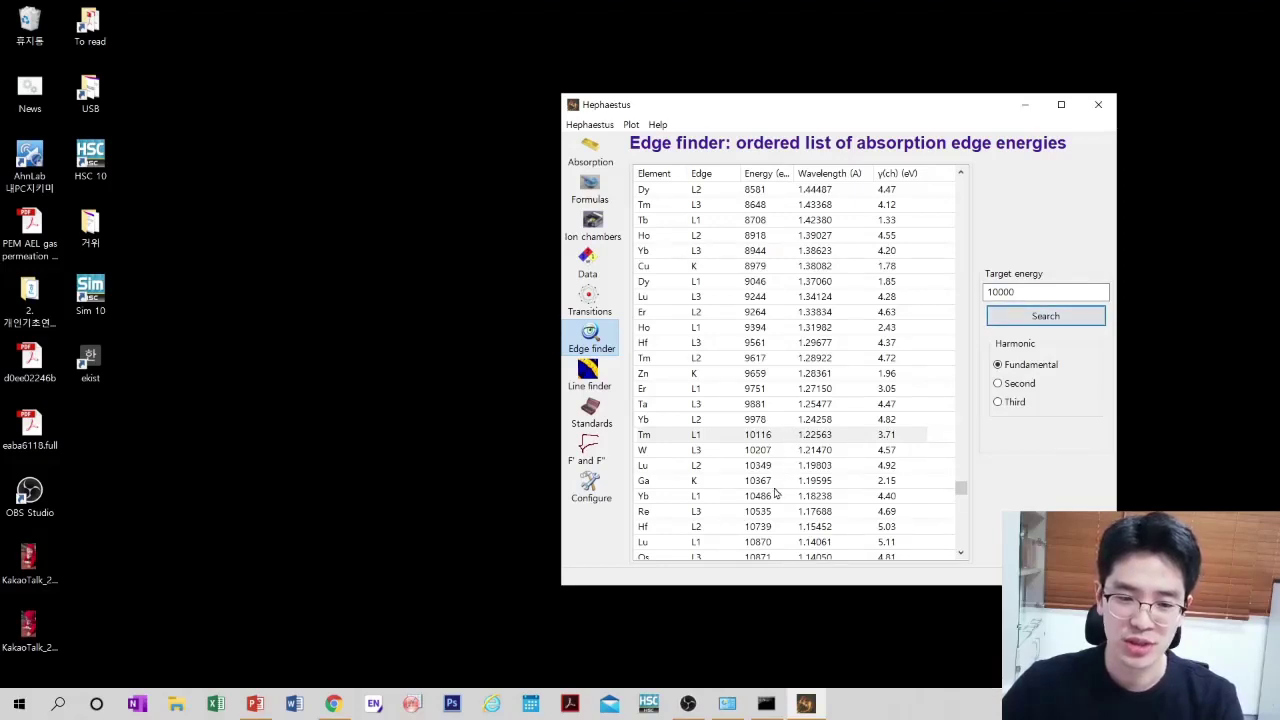
- Look through the Line finder, Standards, F' and F" and Configure pages, and return to the Absorption periodic table
left_click(598, 378)
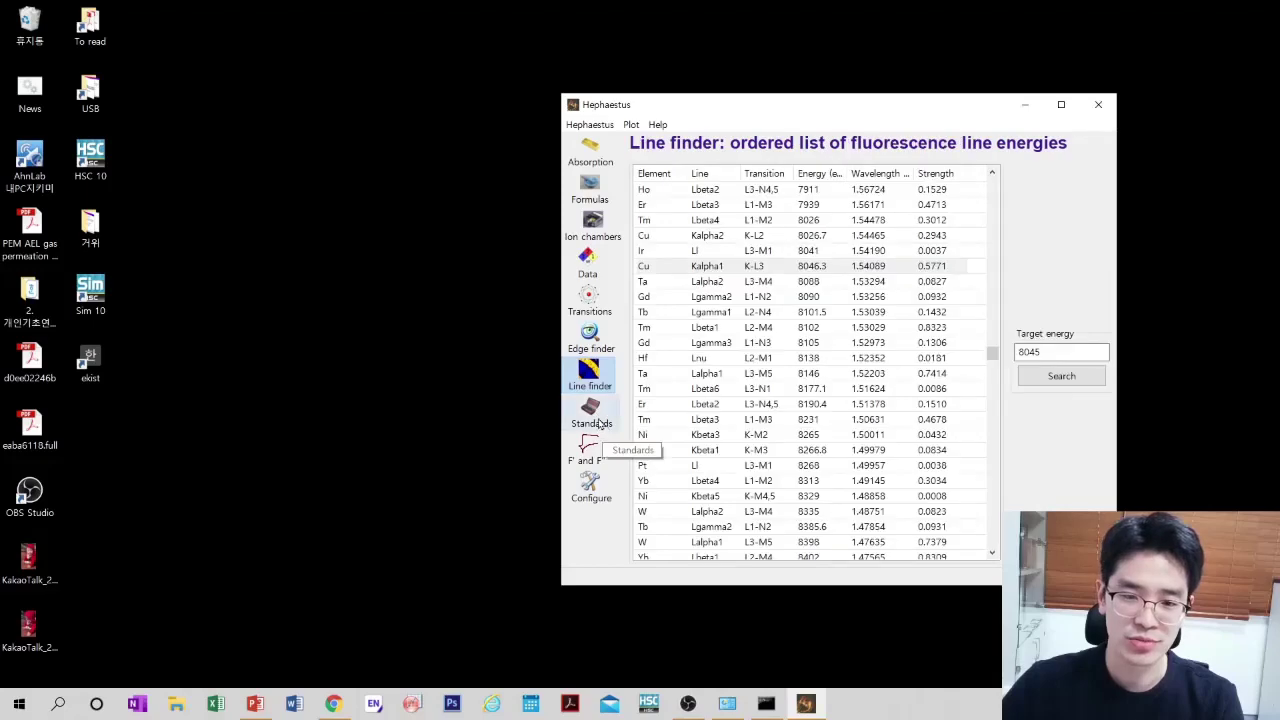
left_click(600, 424)
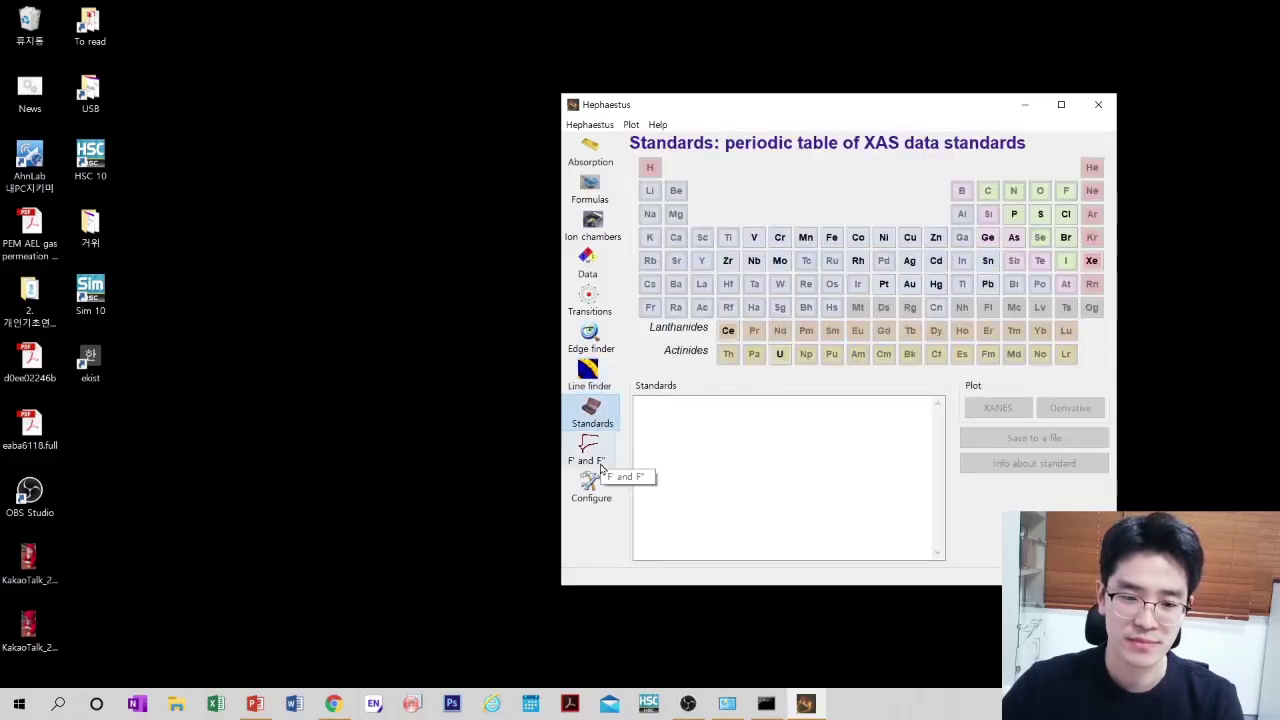
left_click(590, 452)
left_click(591, 488)
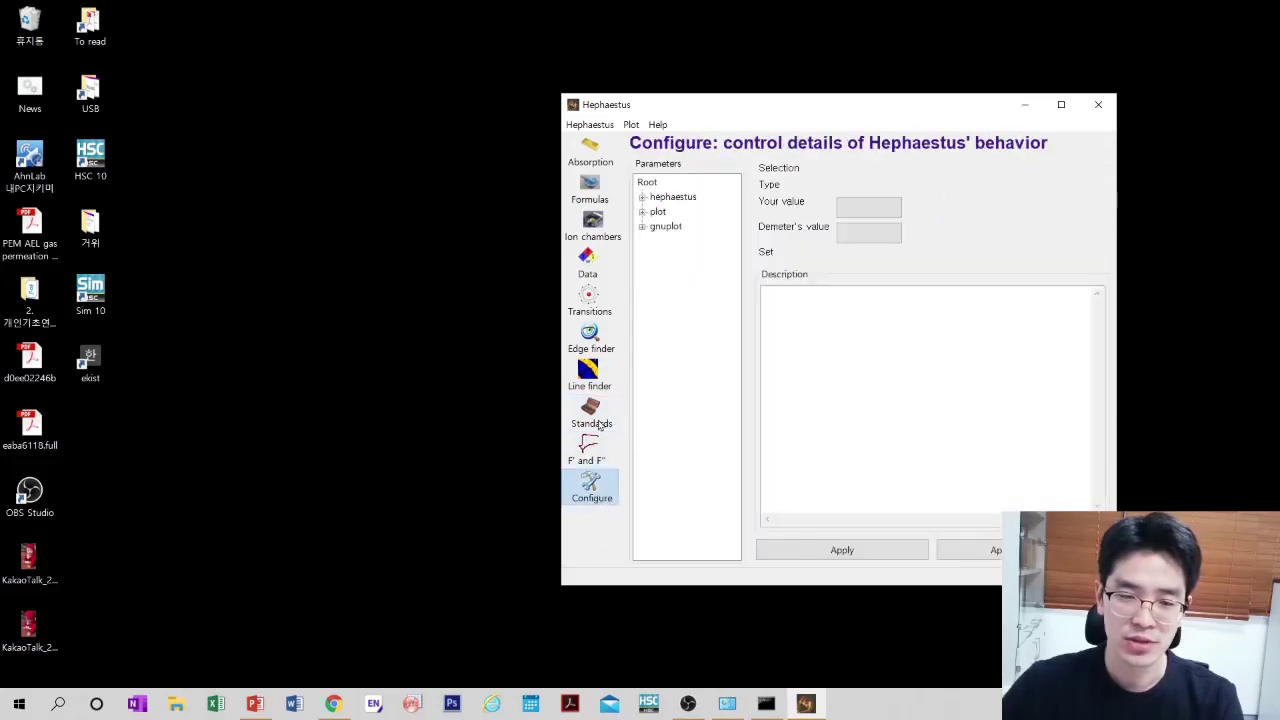
left_click(592, 158)
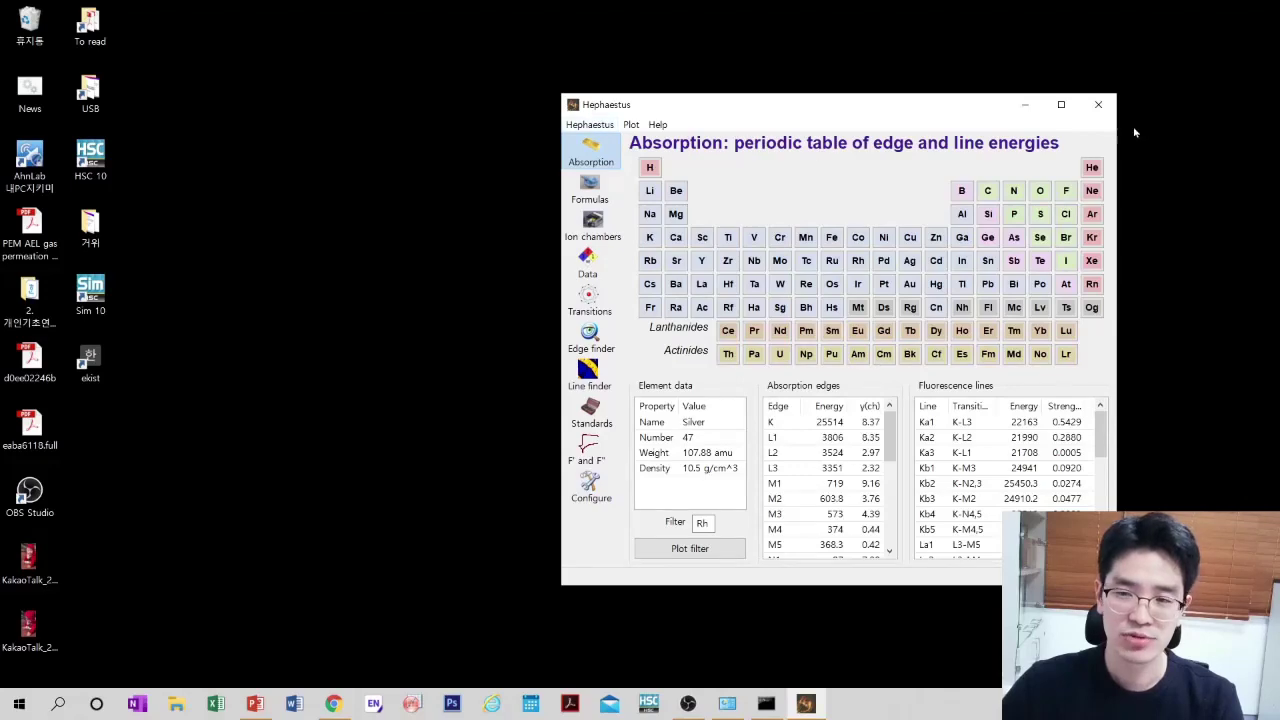
- Close Hephaestus and launch Athena
left_click_drag(704, 116, 517, 115)
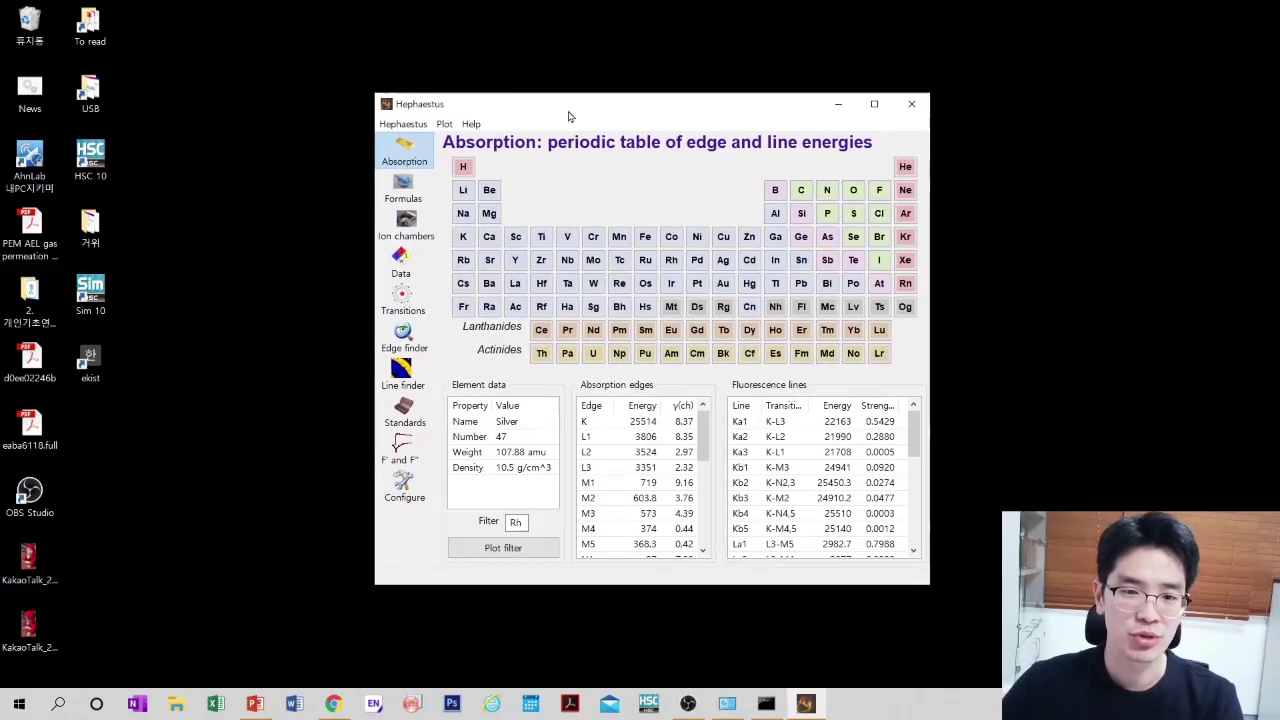
left_click(903, 103)
key("super")
type("athena")
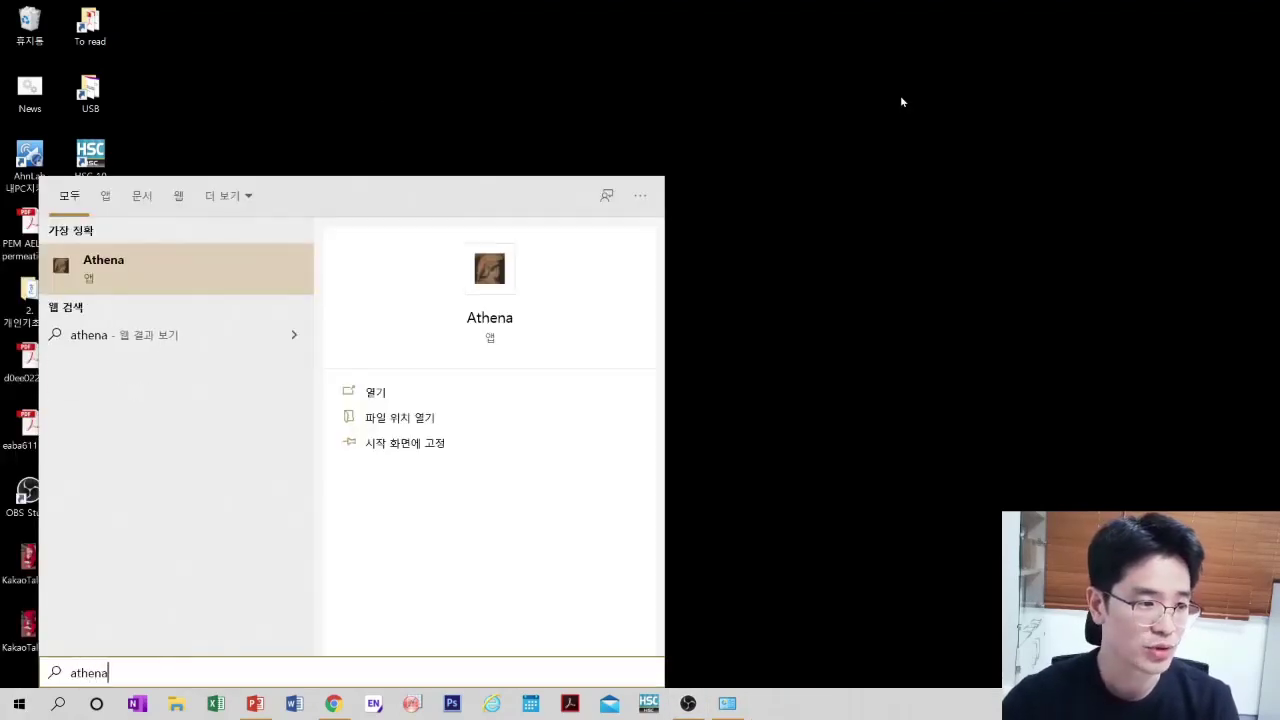
key("Return")
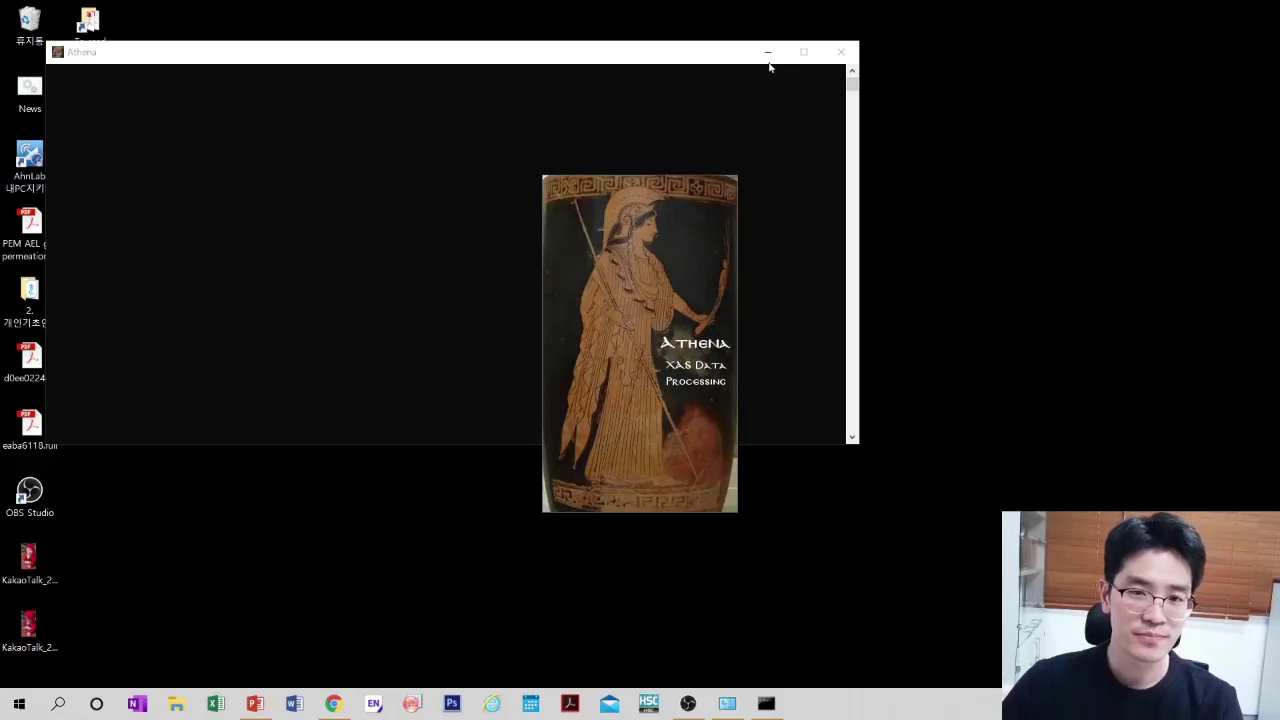
- Import the data file Pt-black.000 from the Pt black folder inside EXAFS
left_click(764, 57)
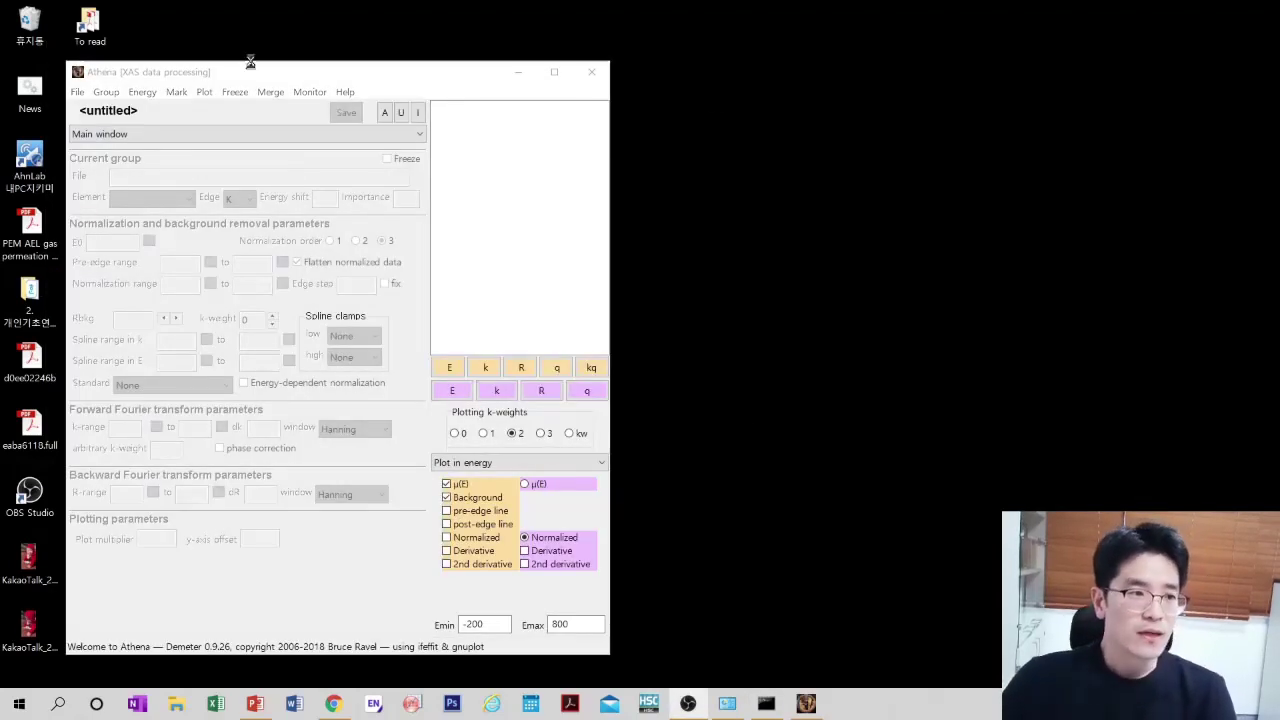
left_click_drag(266, 79, 234, 43)
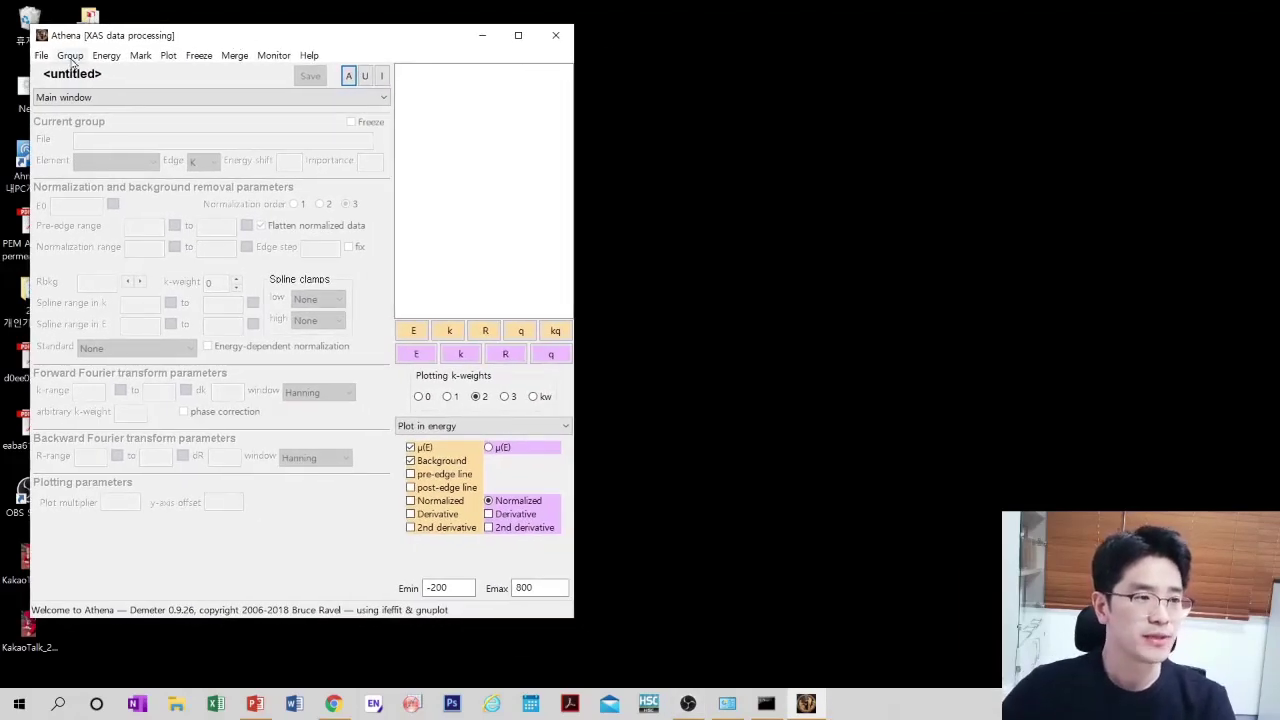
left_click(41, 55)
left_click(58, 74)
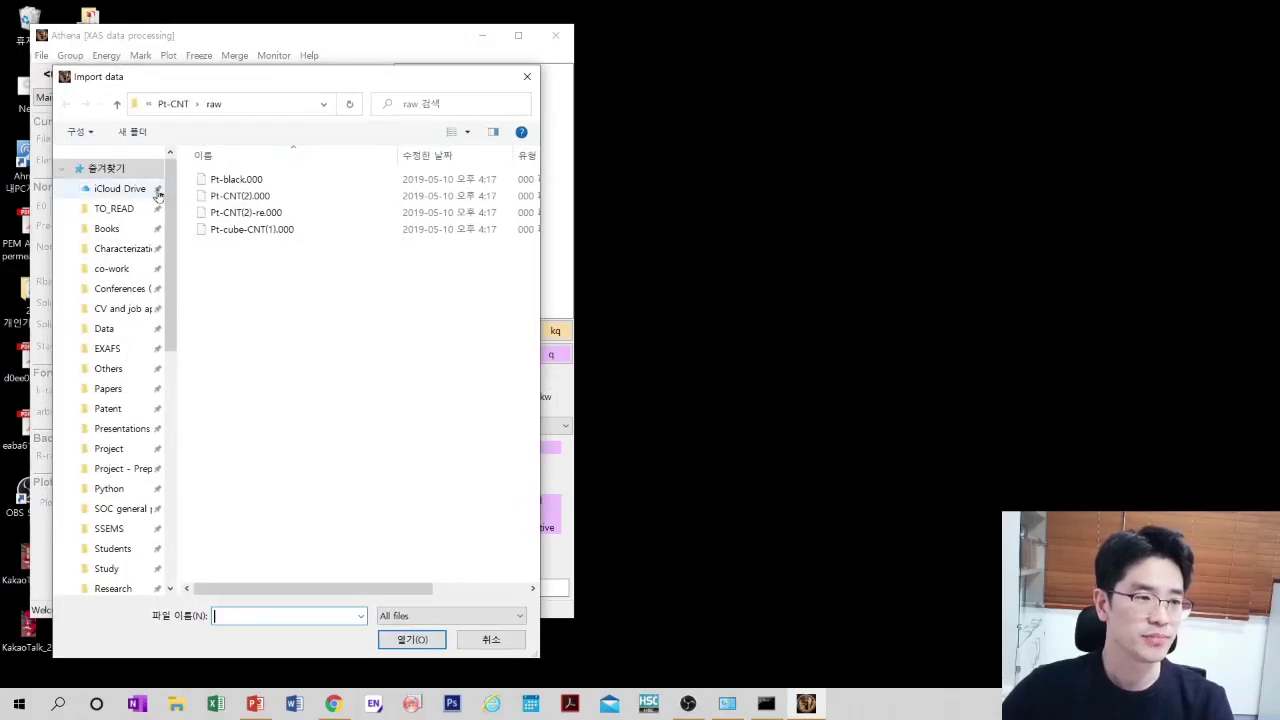
left_click(116, 348)
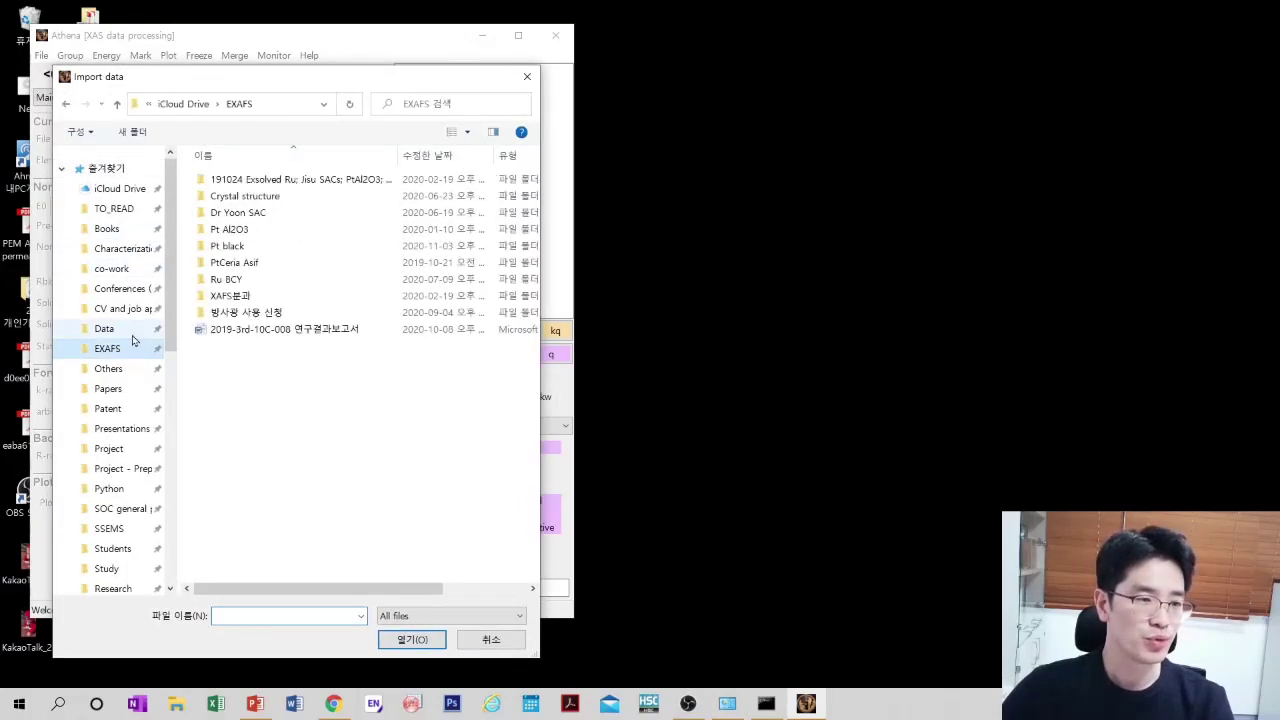
double_click(244, 250)
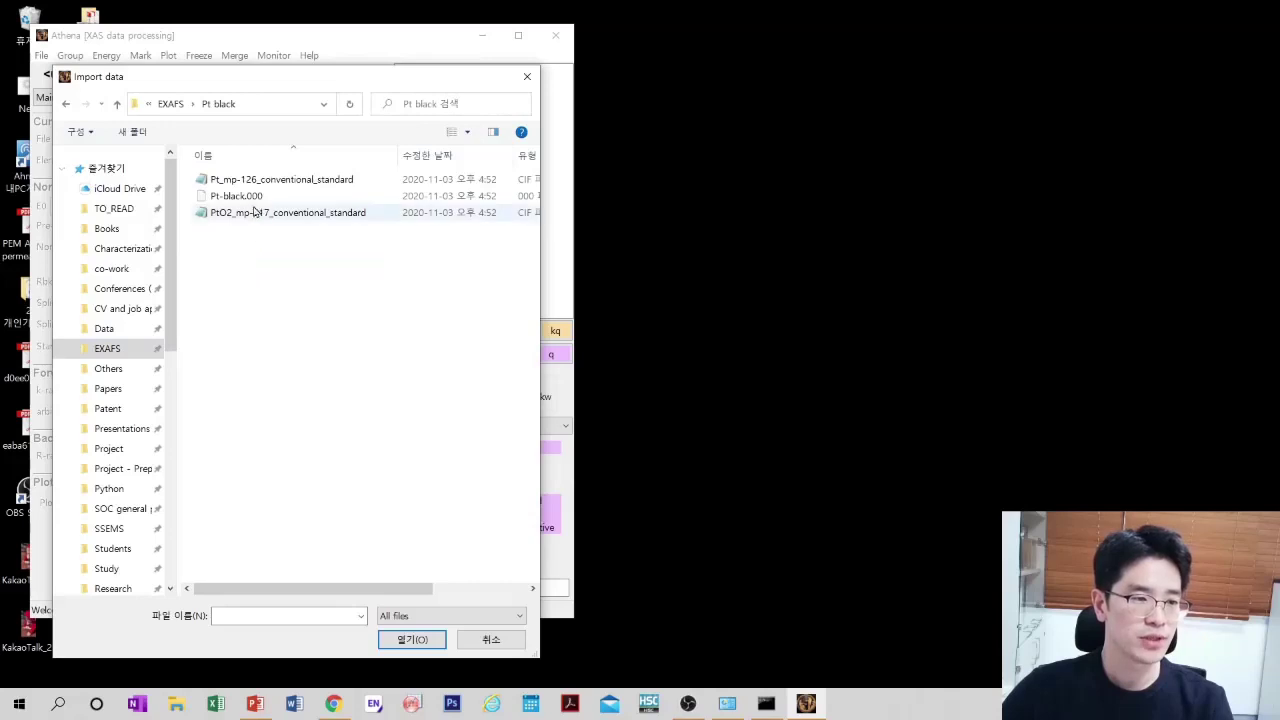
left_click(252, 198)
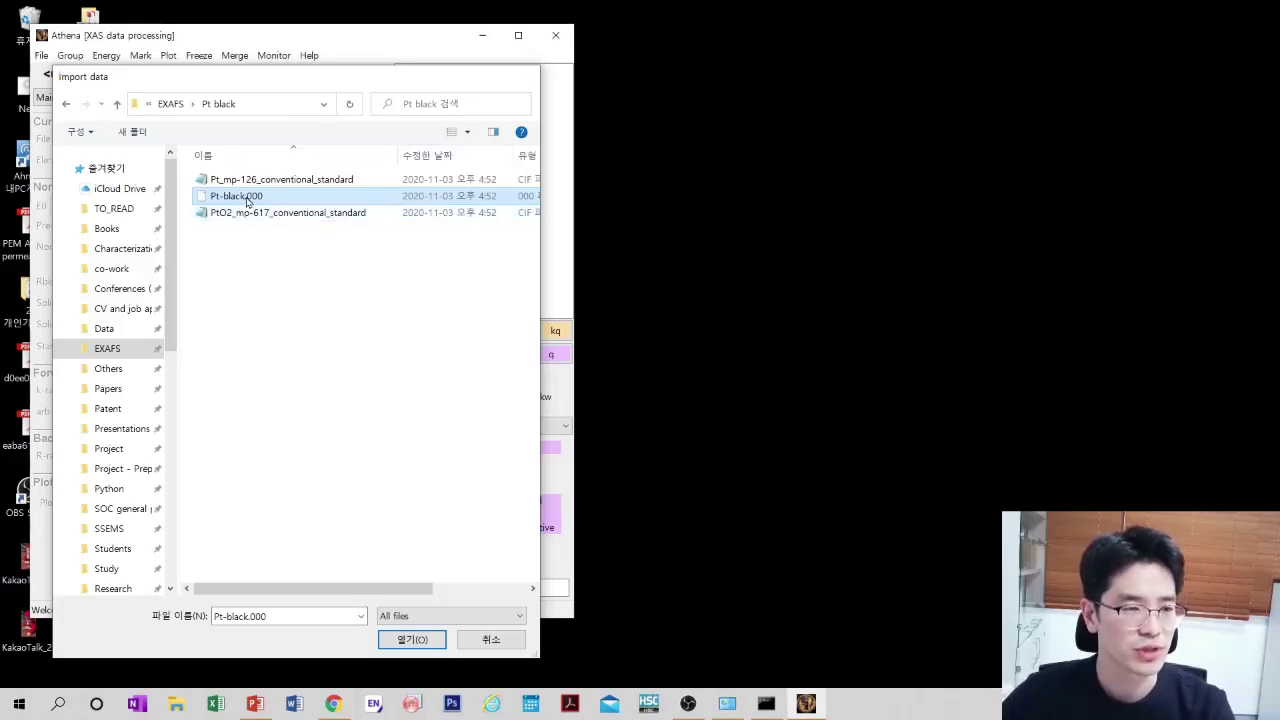
double_click(247, 200)
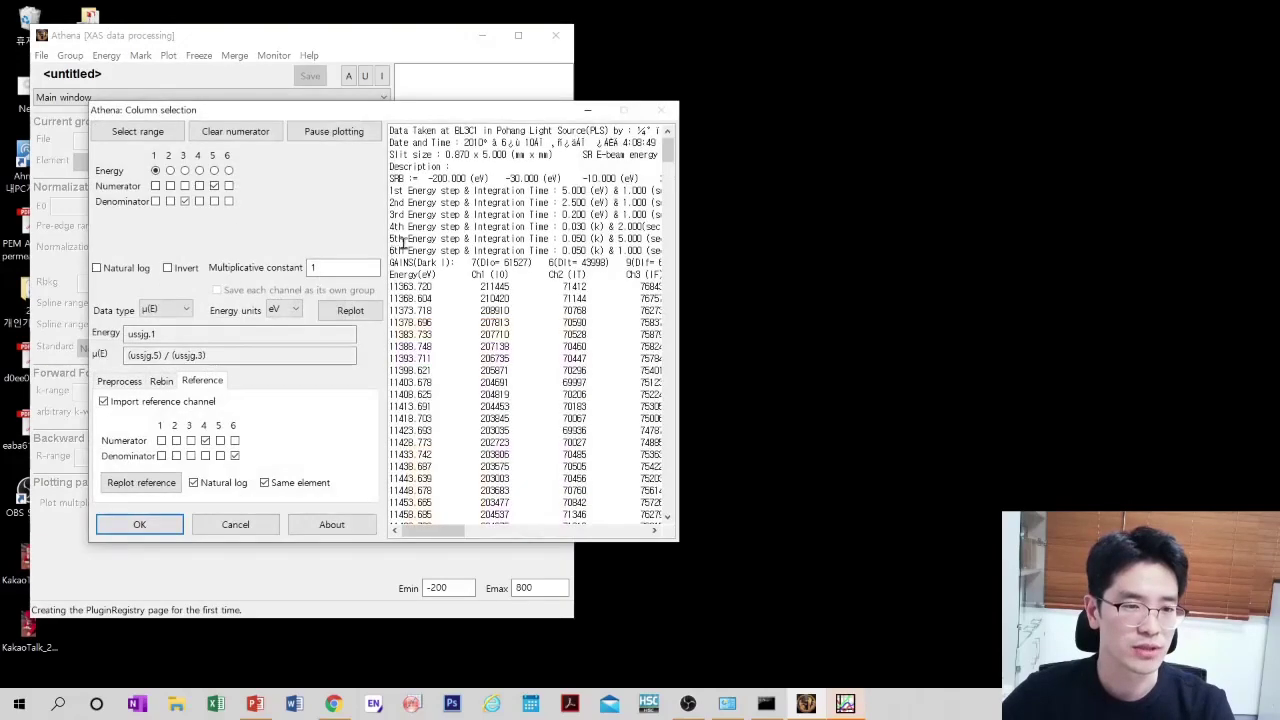
- Switch to PowerPoint and resize its window so the Data importing slide sits beside the Column selection dialog
left_click_drag(420, 124, 368, 116)
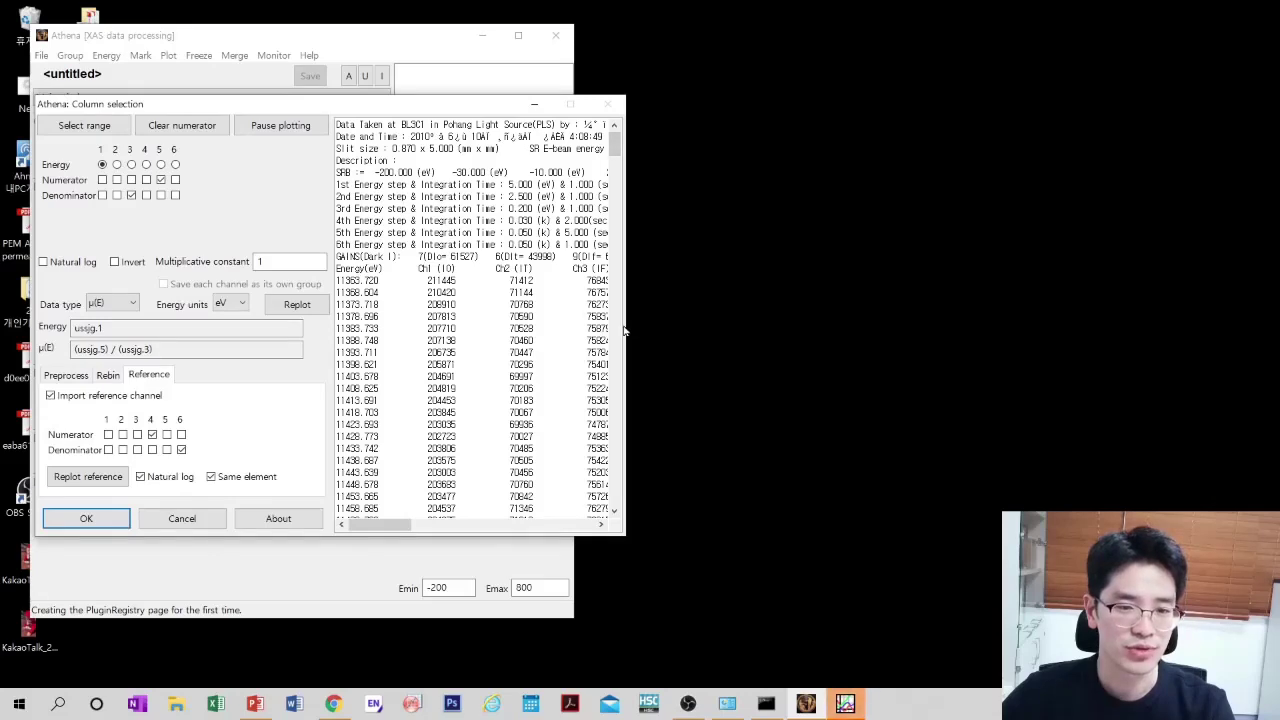
scroll(625, 330, "down", 8)
mouse_move(395, 524)
left_mouse_down()
mouse_move(420, 524)
mouse_move(395, 524)
left_mouse_up()
left_click(255, 704)
left_click_drag(474, 111, 1148, 124)
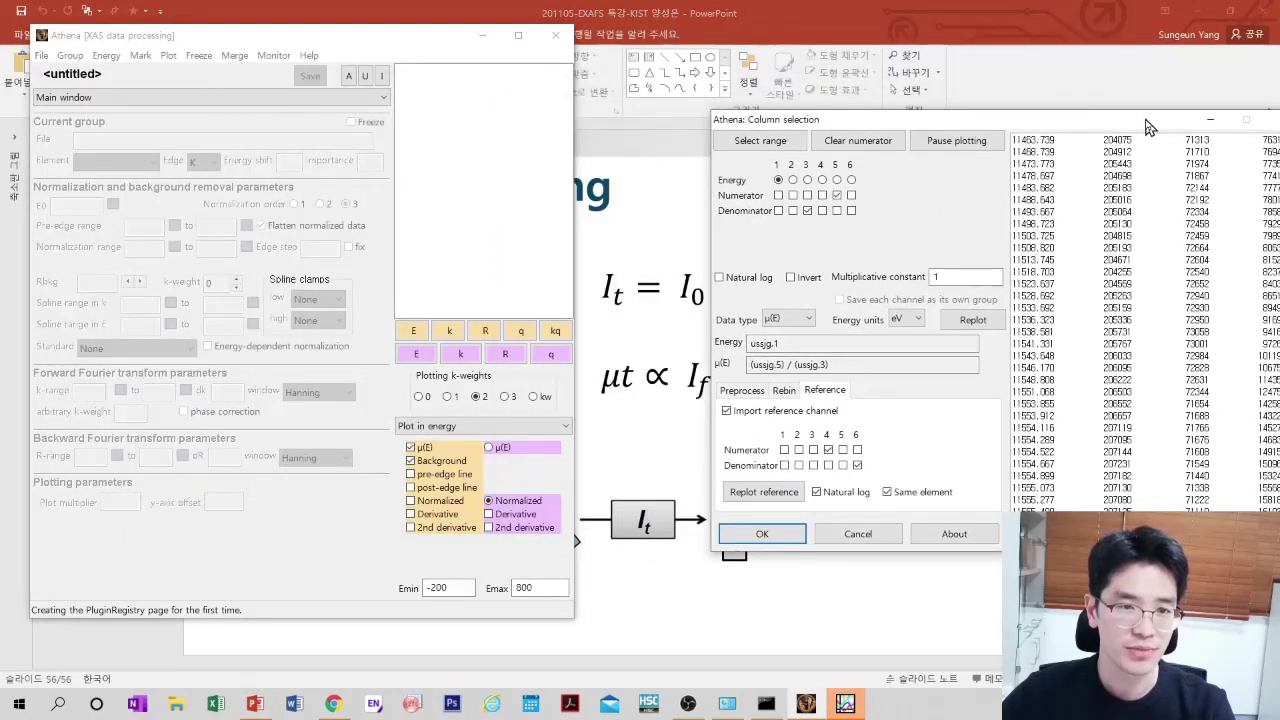
left_click_drag(1020, 126, 509, 80)
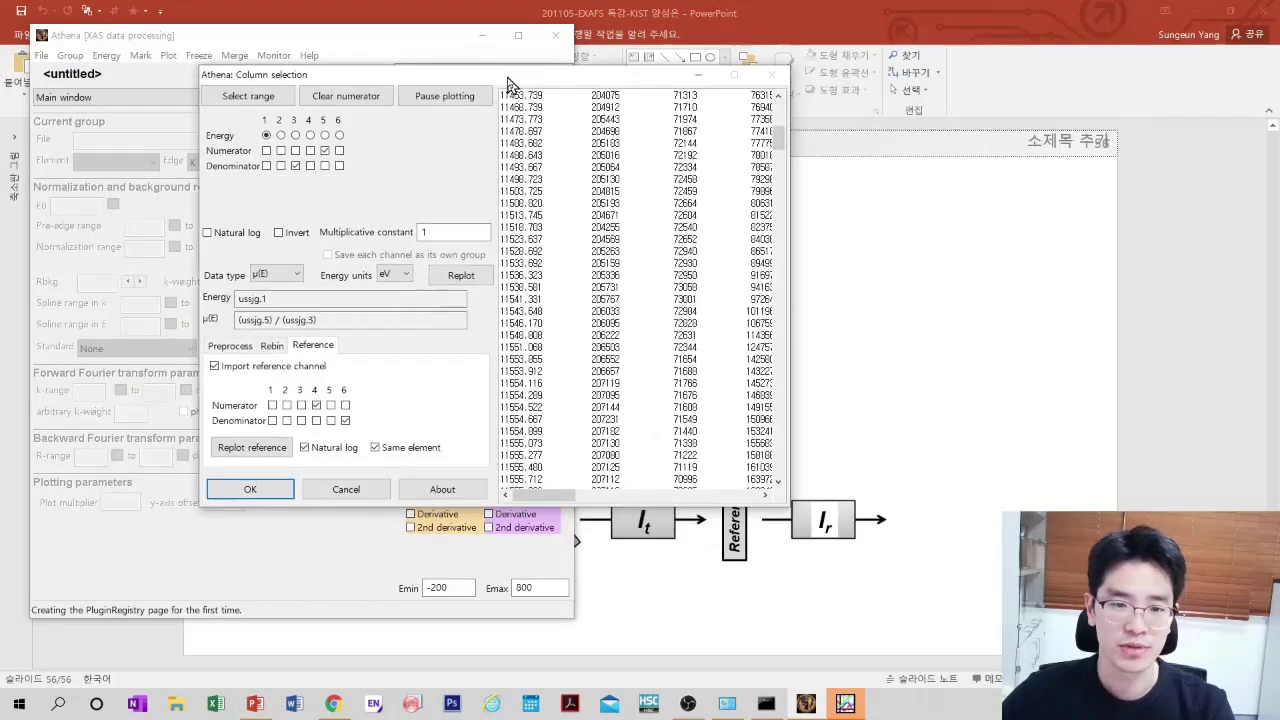
left_click(690, 12)
left_click_drag(690, 12, 912, 47)
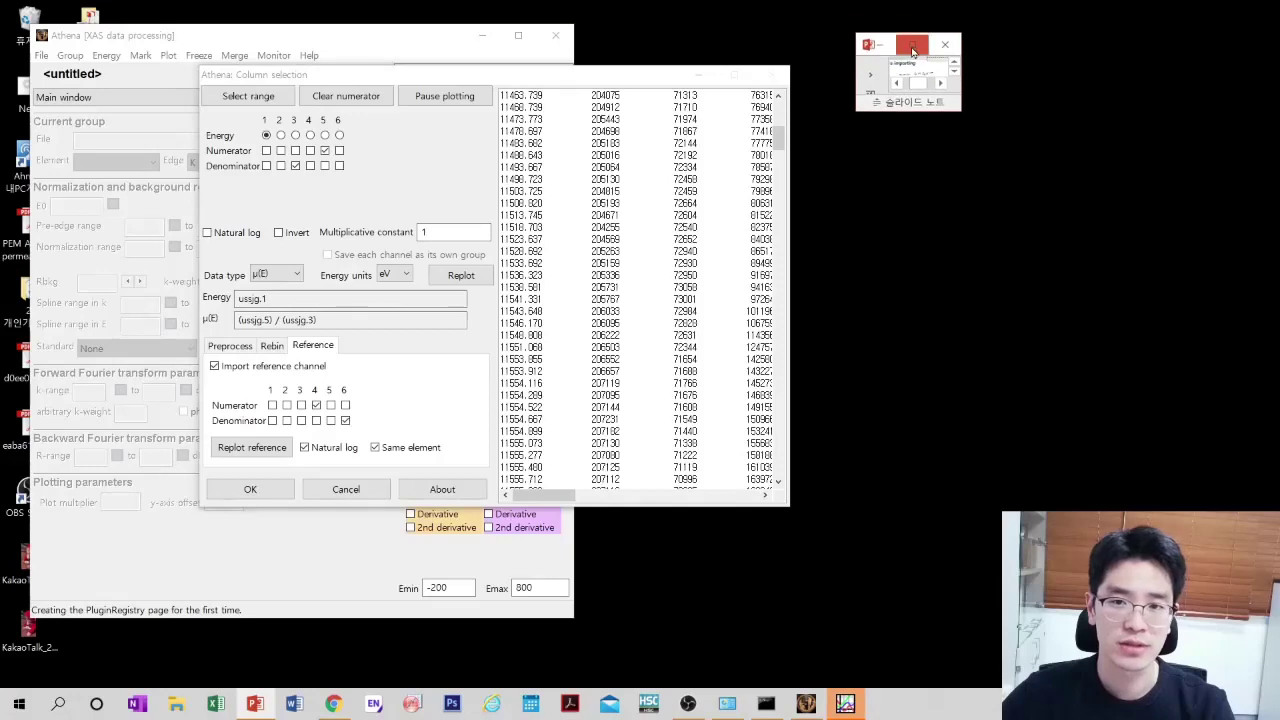
left_click_drag(960, 108, 1210, 638)
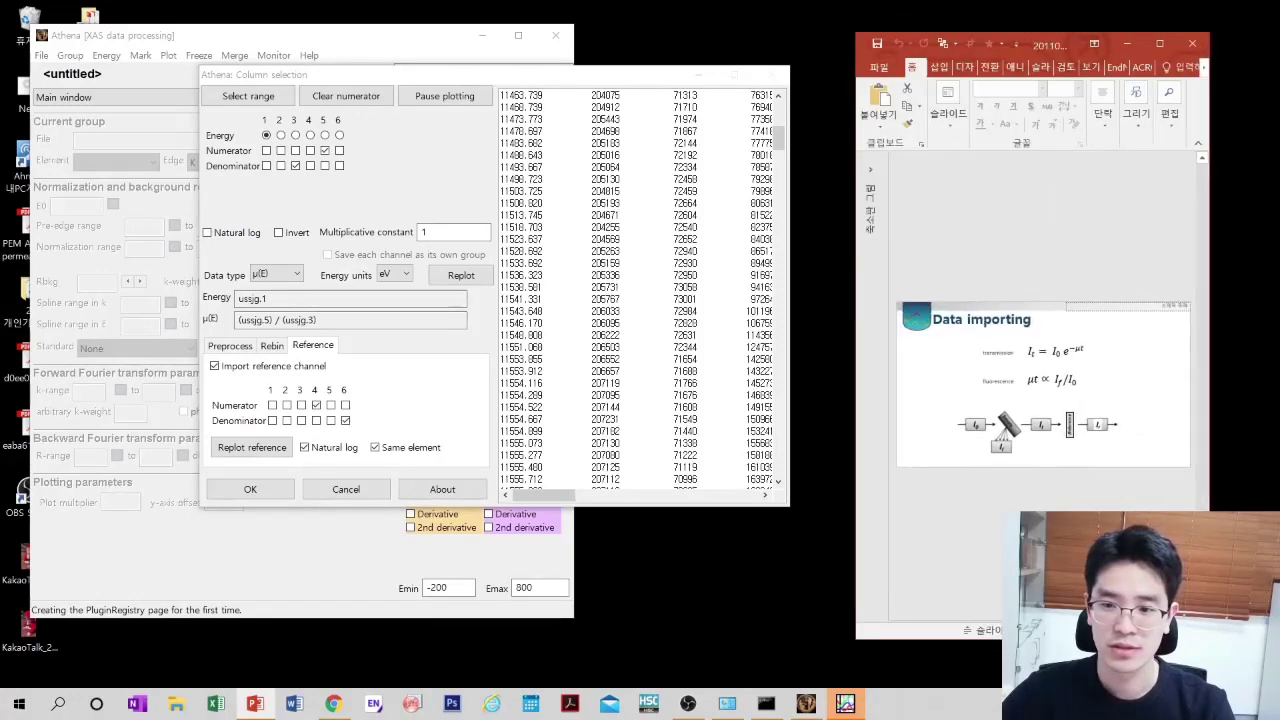
left_click_drag(849, 423, 805, 423)
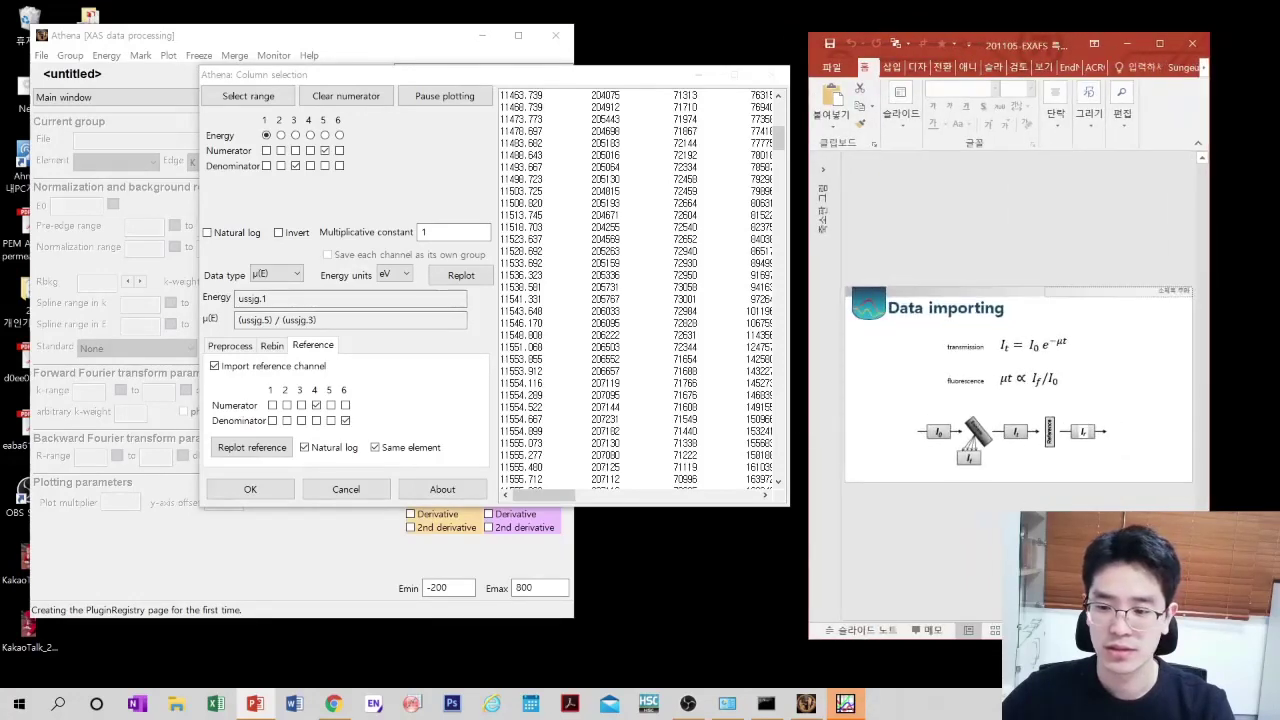
left_click_drag(1210, 638, 1268, 688)
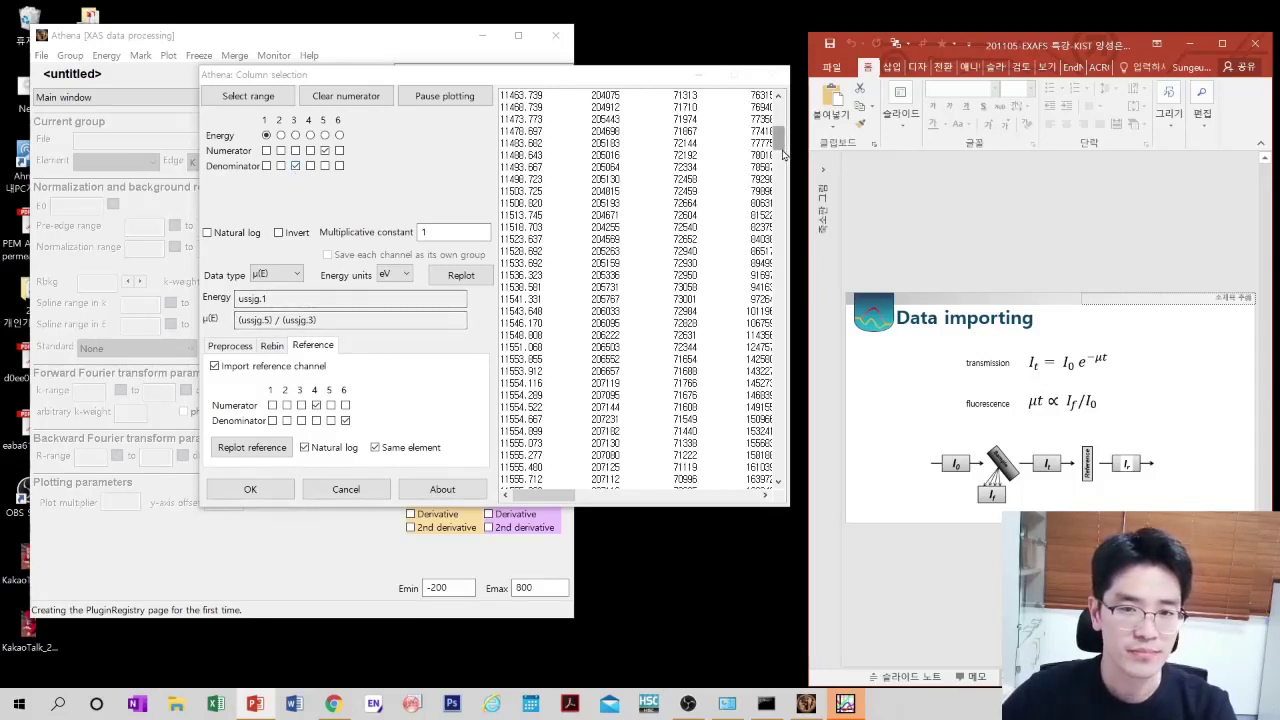
- Assign column 1 as the energy and make column 2 the only numerator for the imported data
left_click_drag(779, 140, 776, 97)
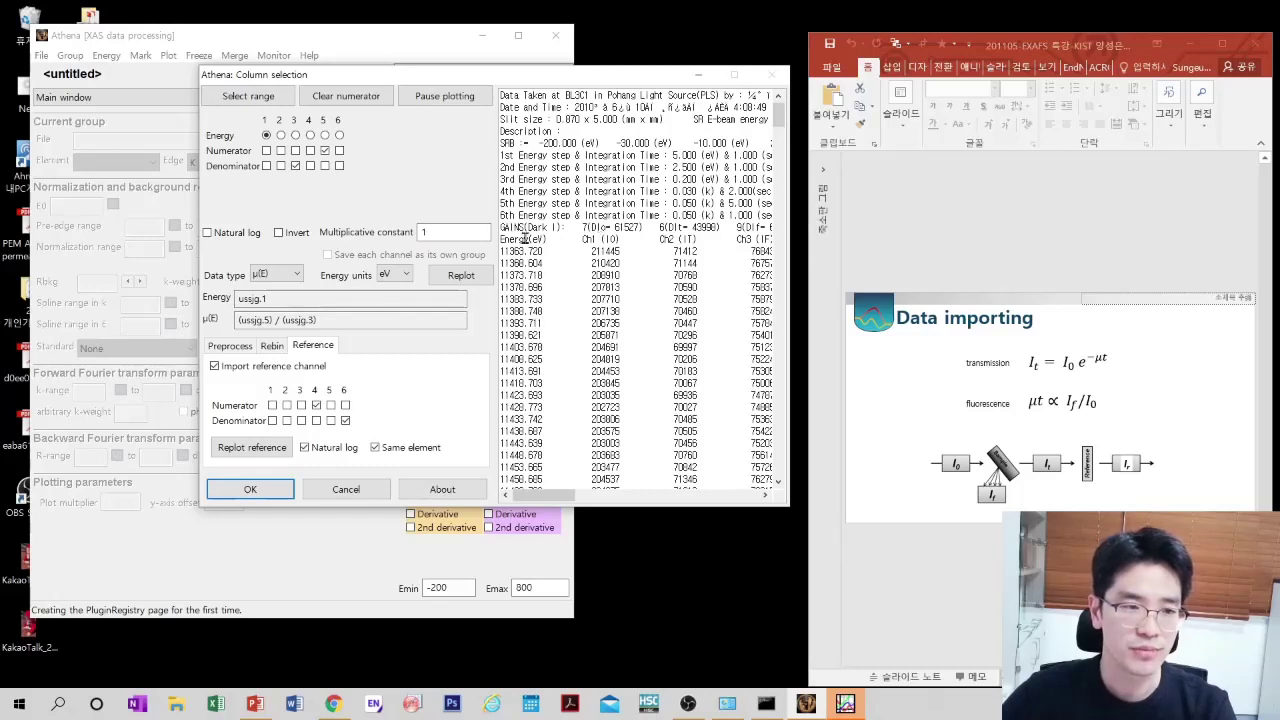
left_click(268, 137)
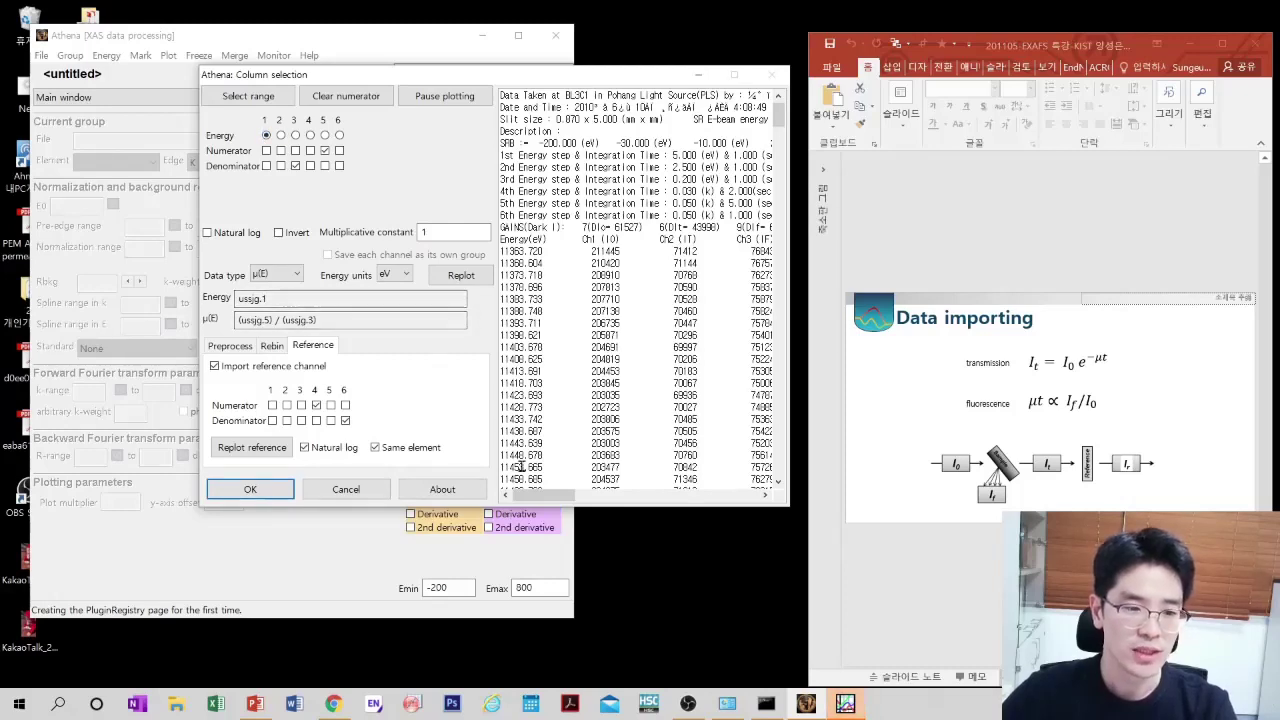
left_click_drag(592, 82, 442, 105)
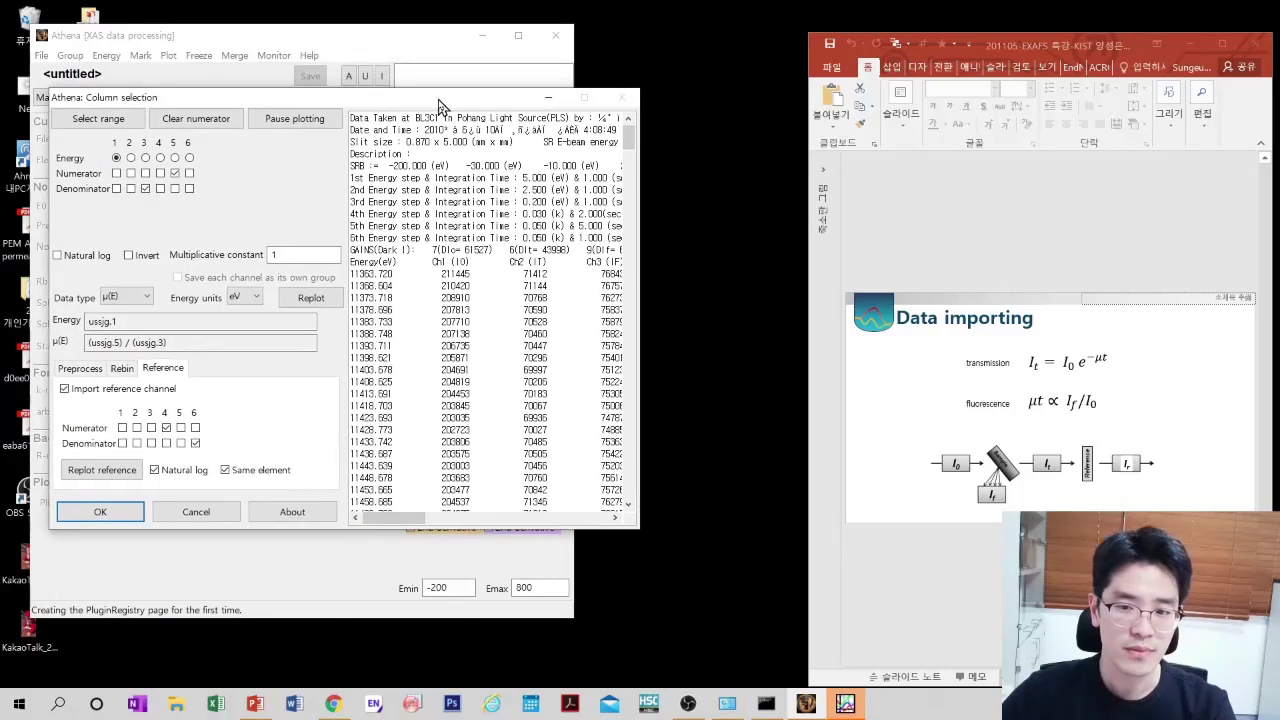
left_click(130, 173)
left_click(174, 173)
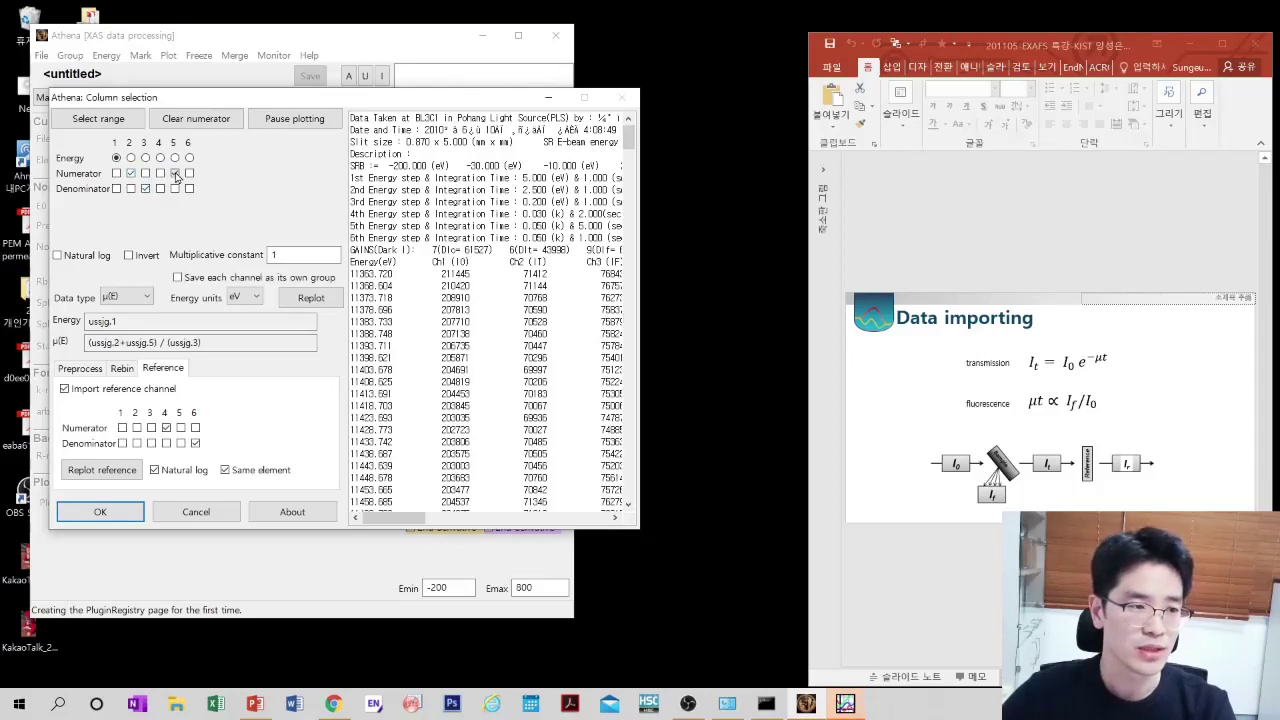
- Bring up the Pt-black.000 energy plot, enlarge its window and arrange it beside the Column selection dialog
left_click(845, 704)
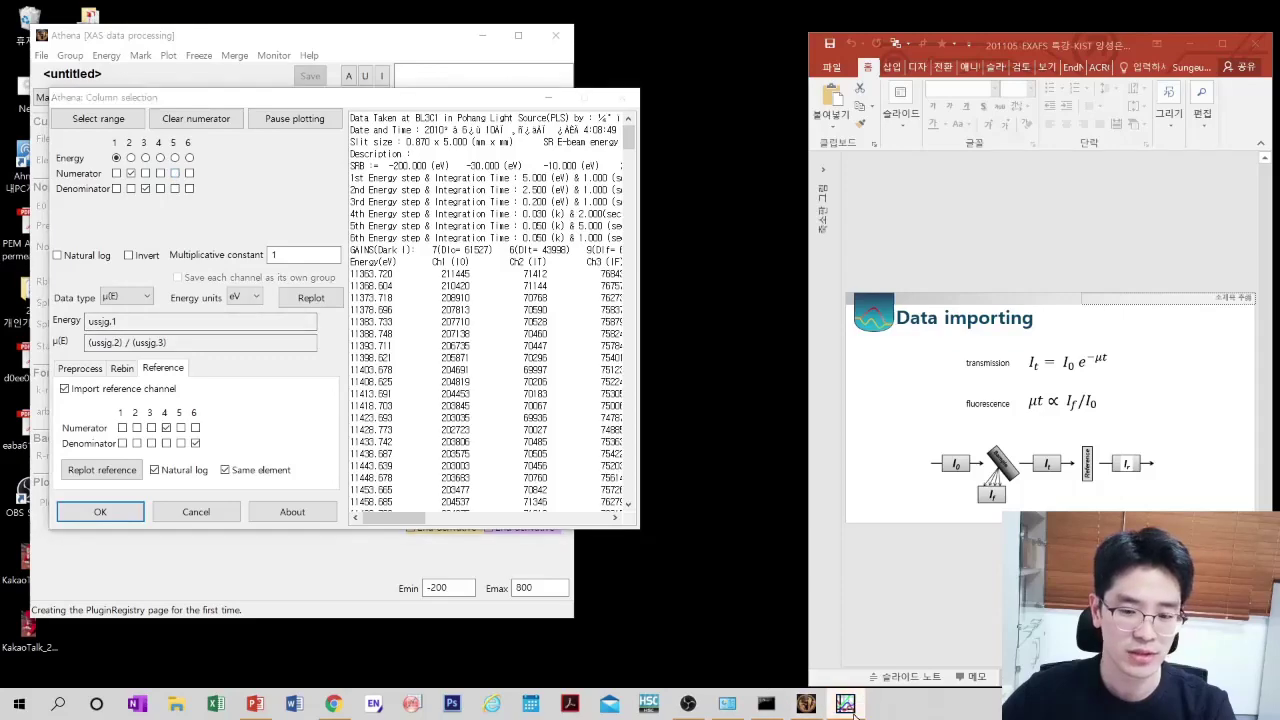
left_click(553, 369)
left_click_drag(394, 97, 1004, 103)
left_click(845, 704)
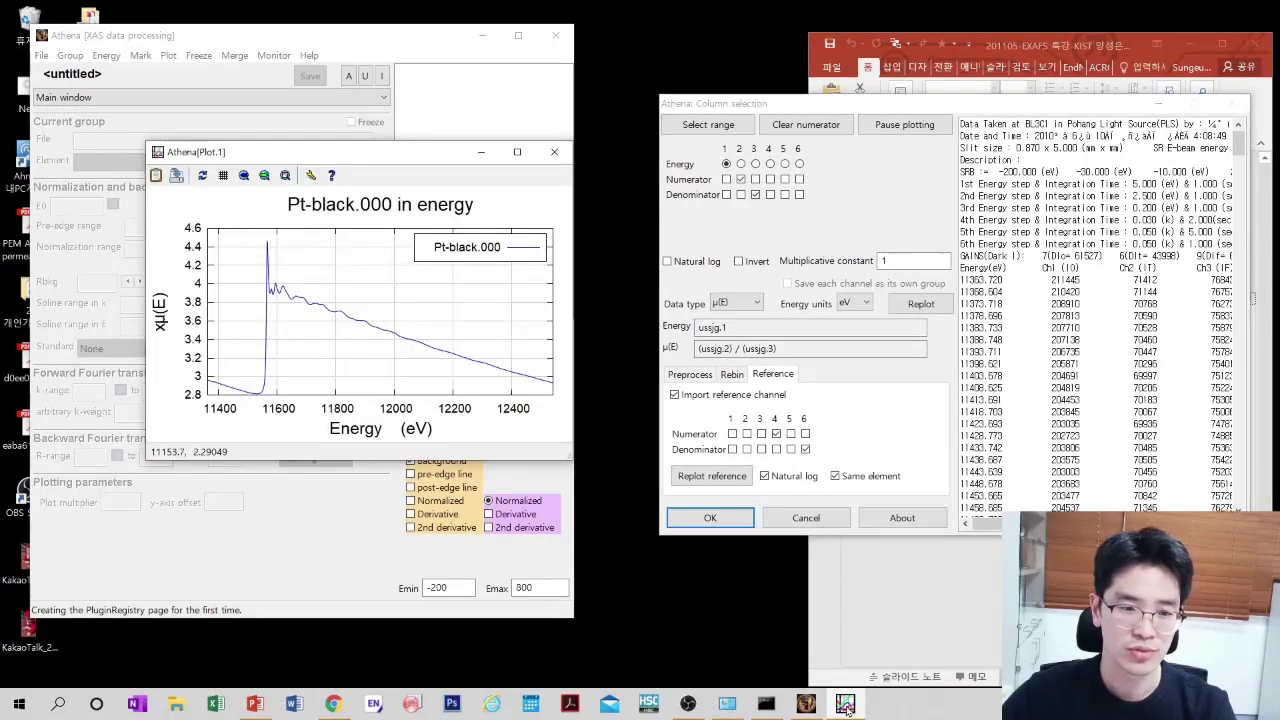
left_click_drag(369, 156, 267, 134)
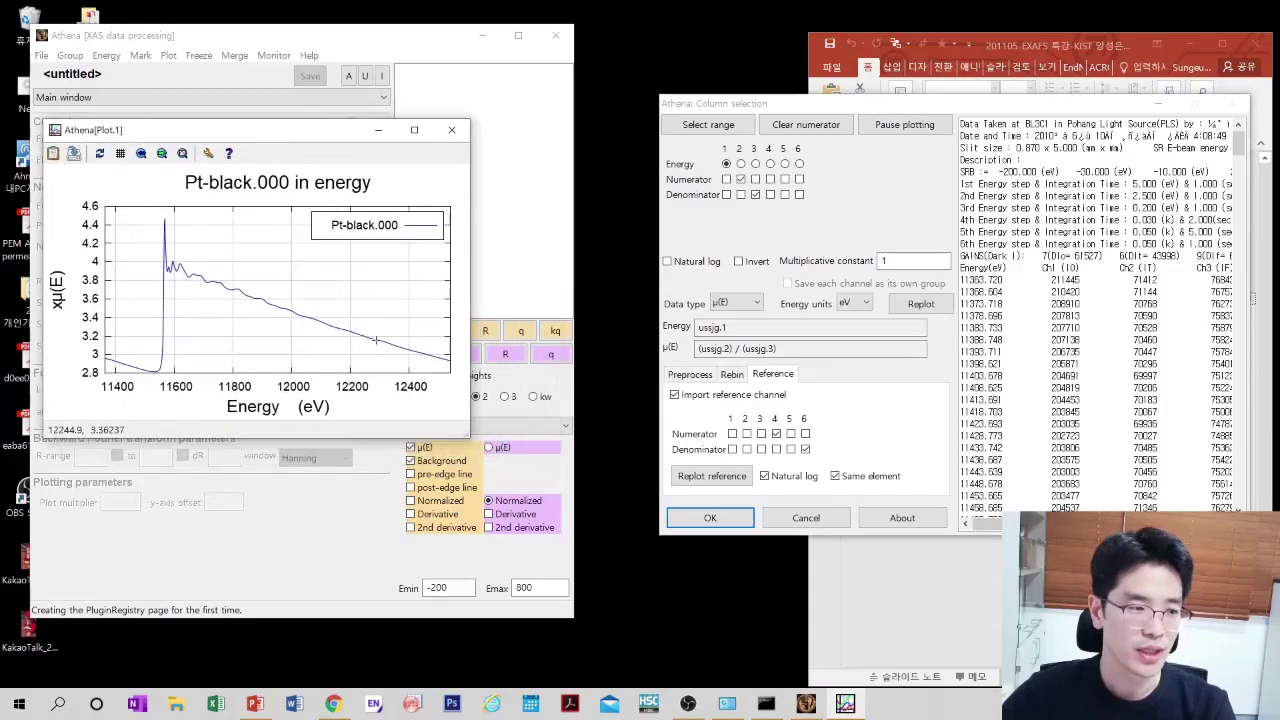
left_click_drag(462, 437, 578, 528)
left_click_drag(831, 110, 752, 103)
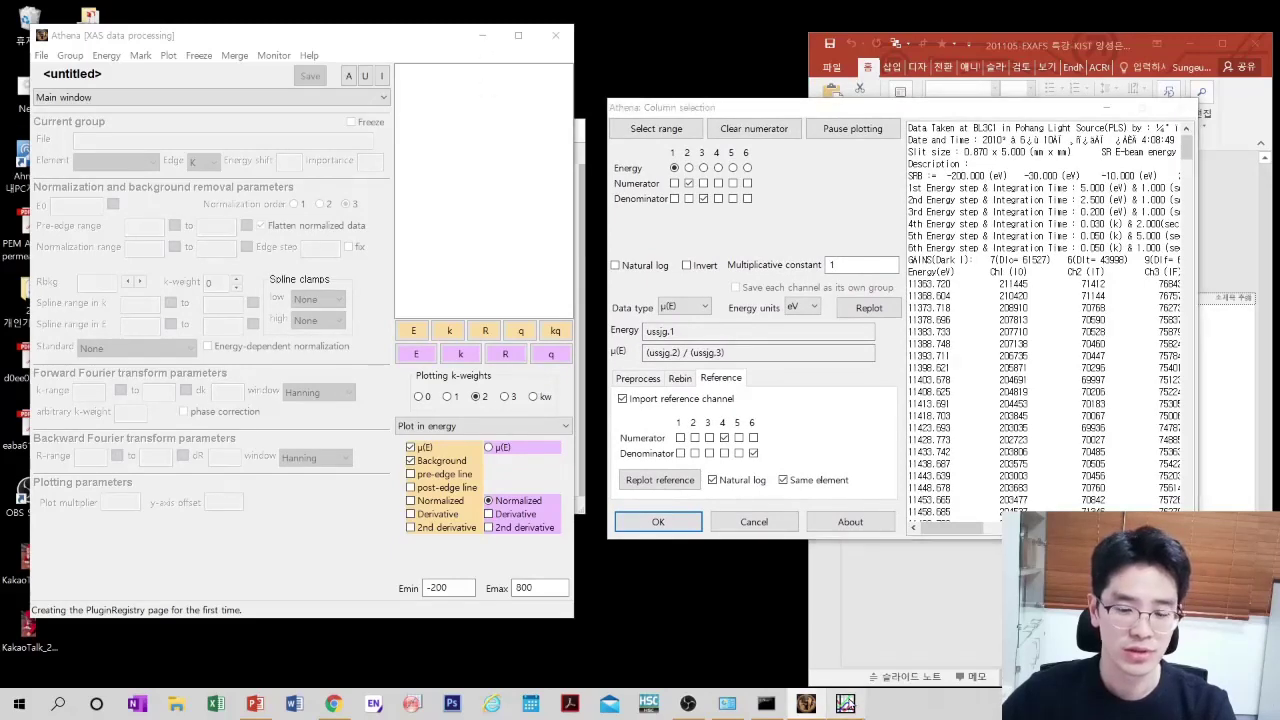
left_click(846, 704)
- Try swapping the channels, with column 3 as numerator and column 2 as denominator
left_click(703, 183)
left_click(688, 183)
left_click(703, 198)
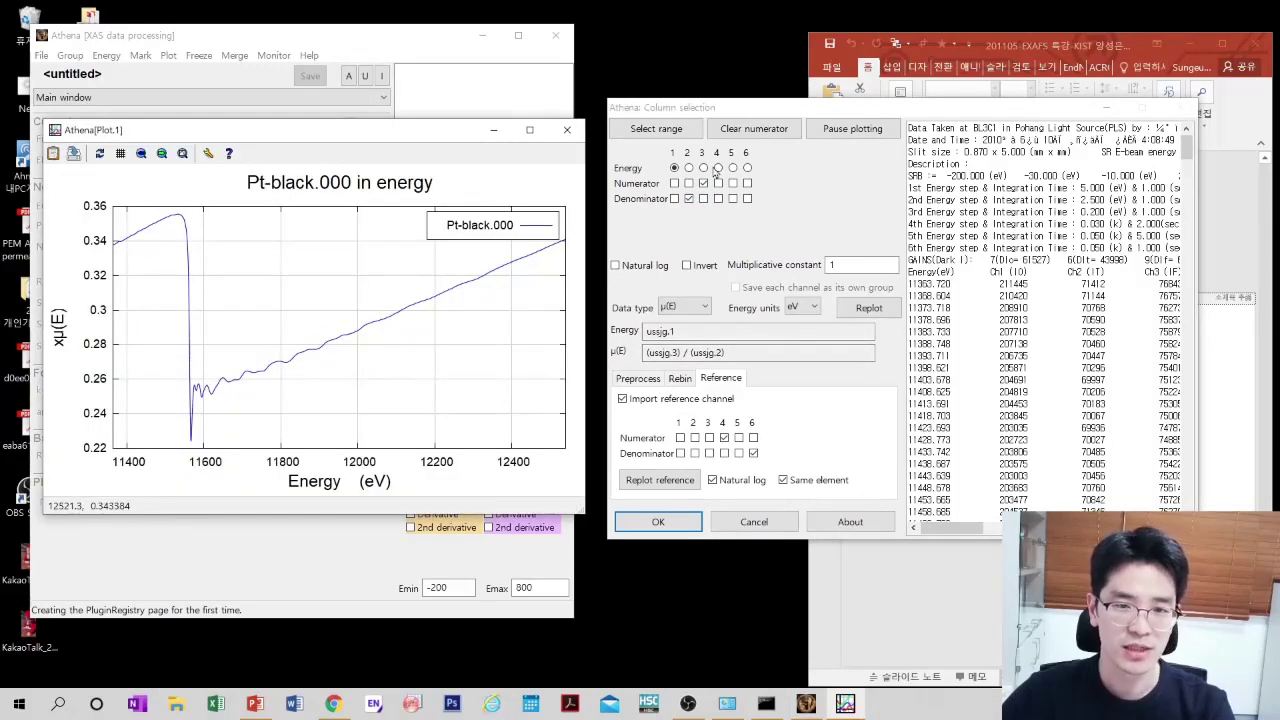
- Restore column 2 as the numerator and column 3 as the denominator
left_click(688, 198)
left_click(688, 183)
left_click(703, 198)
left_click(703, 183)
- Apply the natural log to the transmission ratio and view the updated energy plot
left_click_drag(882, 112, 527, 100)
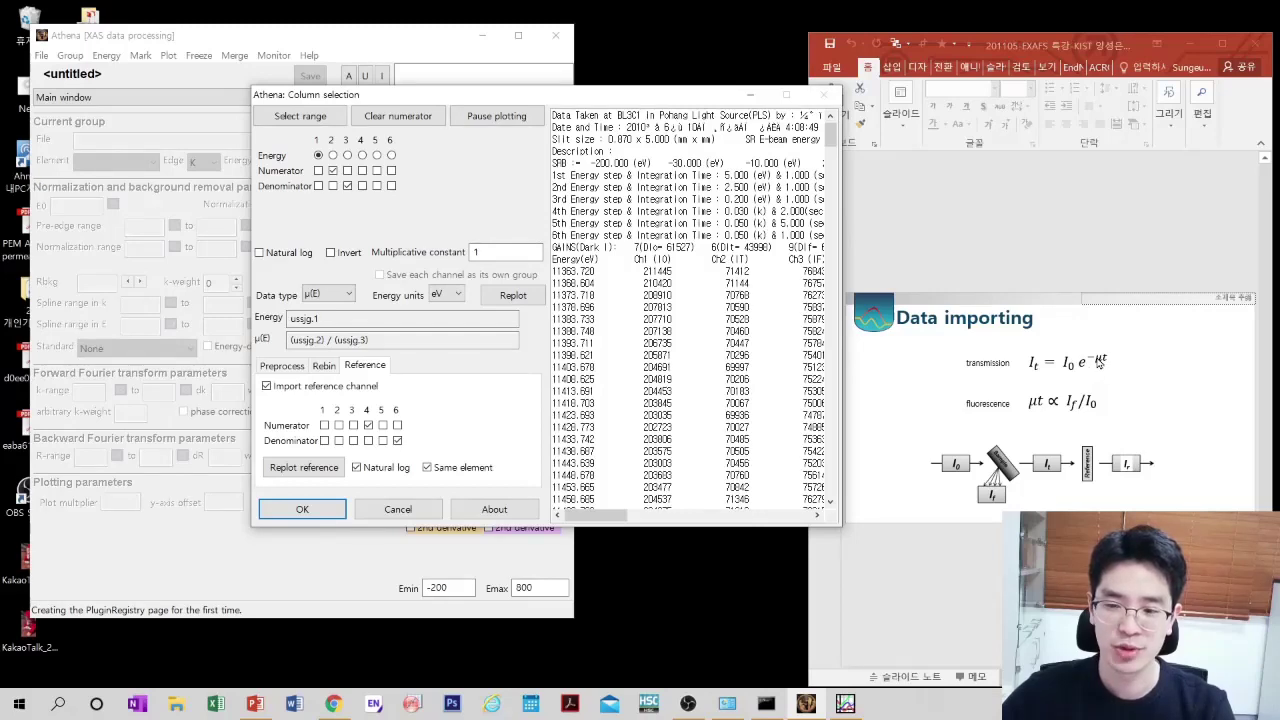
left_click(287, 256)
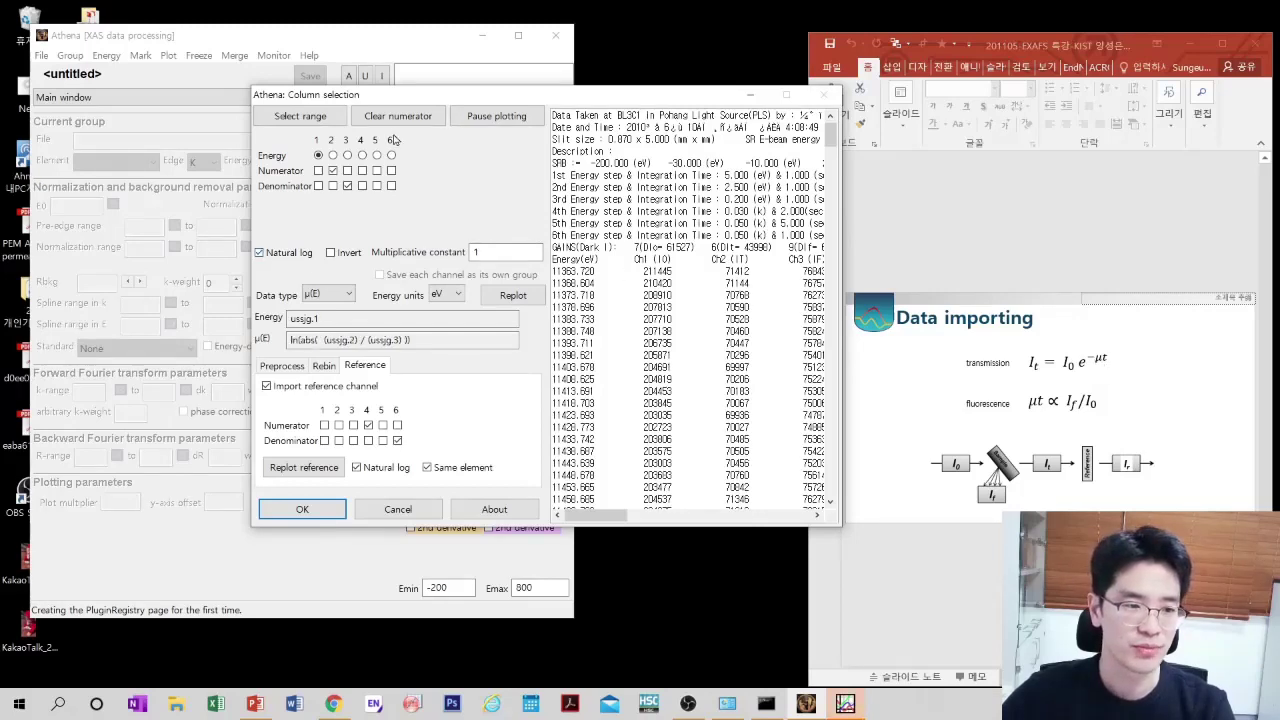
left_click_drag(400, 94, 693, 84)
left_click(845, 705)
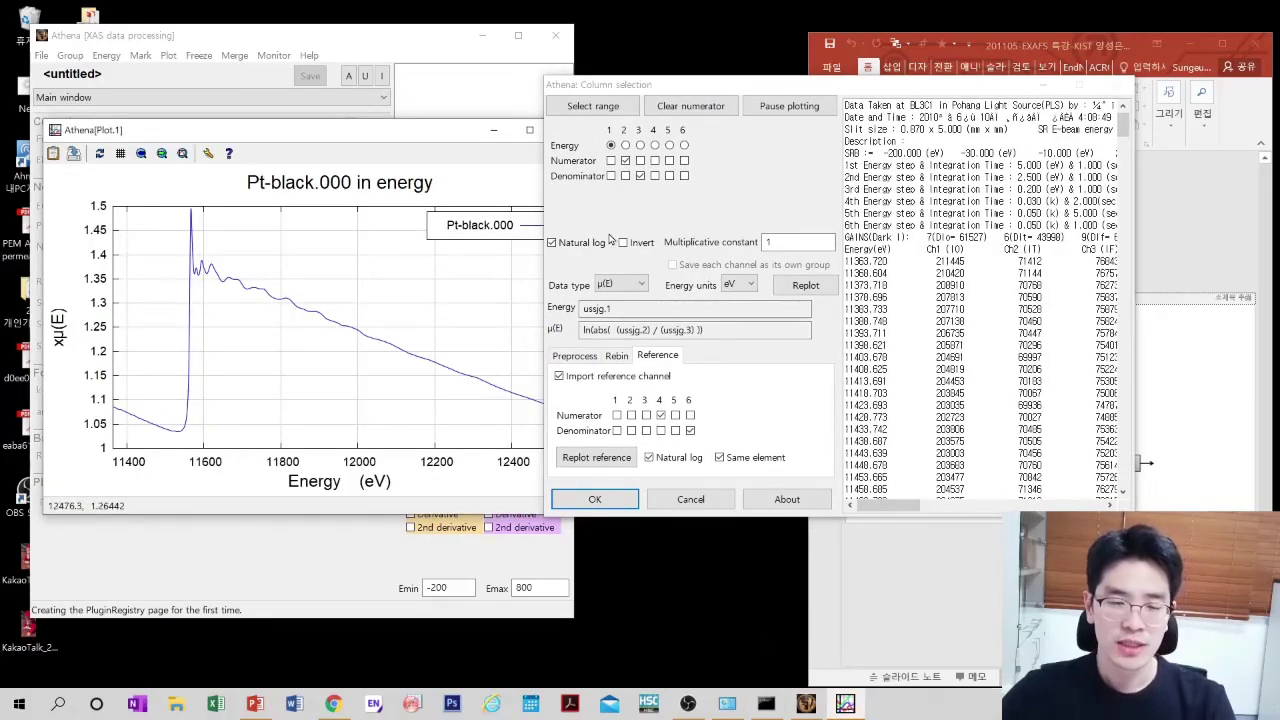
- Try the fluorescence setup with column 4 as numerator, column 2 as denominator and natural log off, and view its plot
left_click_drag(919, 88, 560, 110)
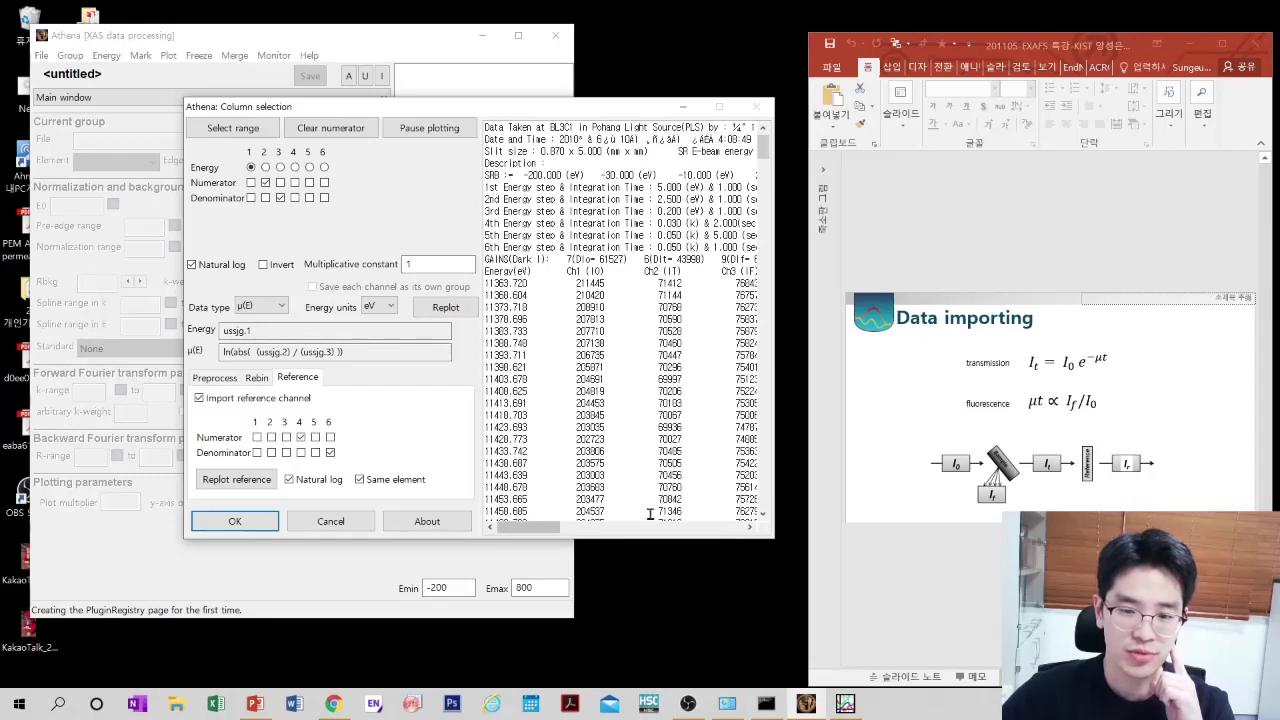
left_click(265, 197)
left_click(265, 182)
left_click(280, 197)
left_click(295, 182)
left_click_drag(466, 112, 818, 107)
left_click(843, 706)
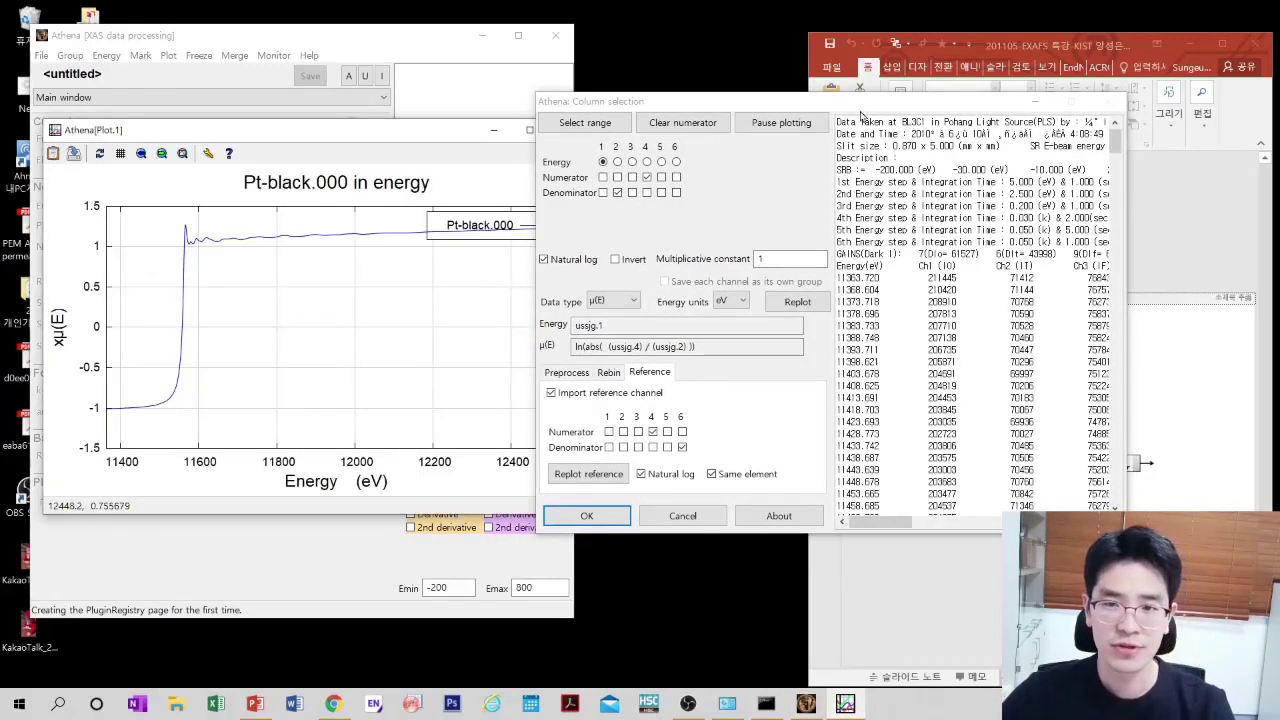
left_click(544, 259)
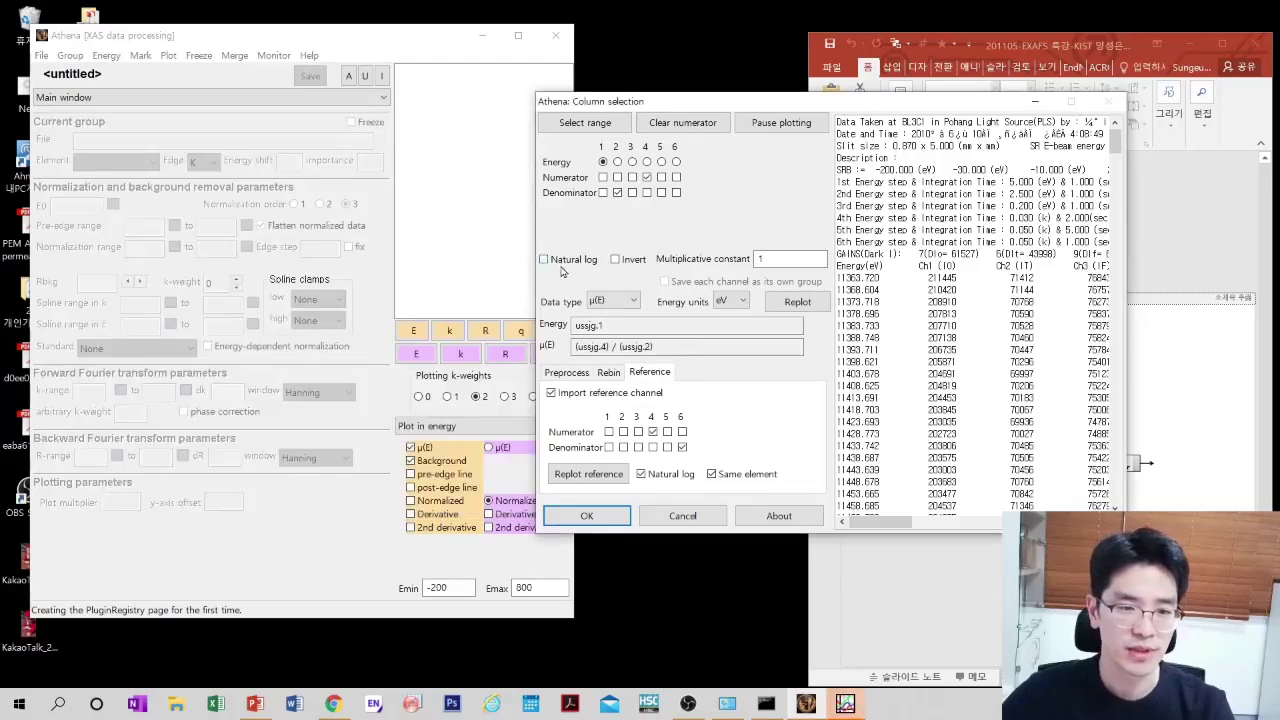
left_click(843, 706)
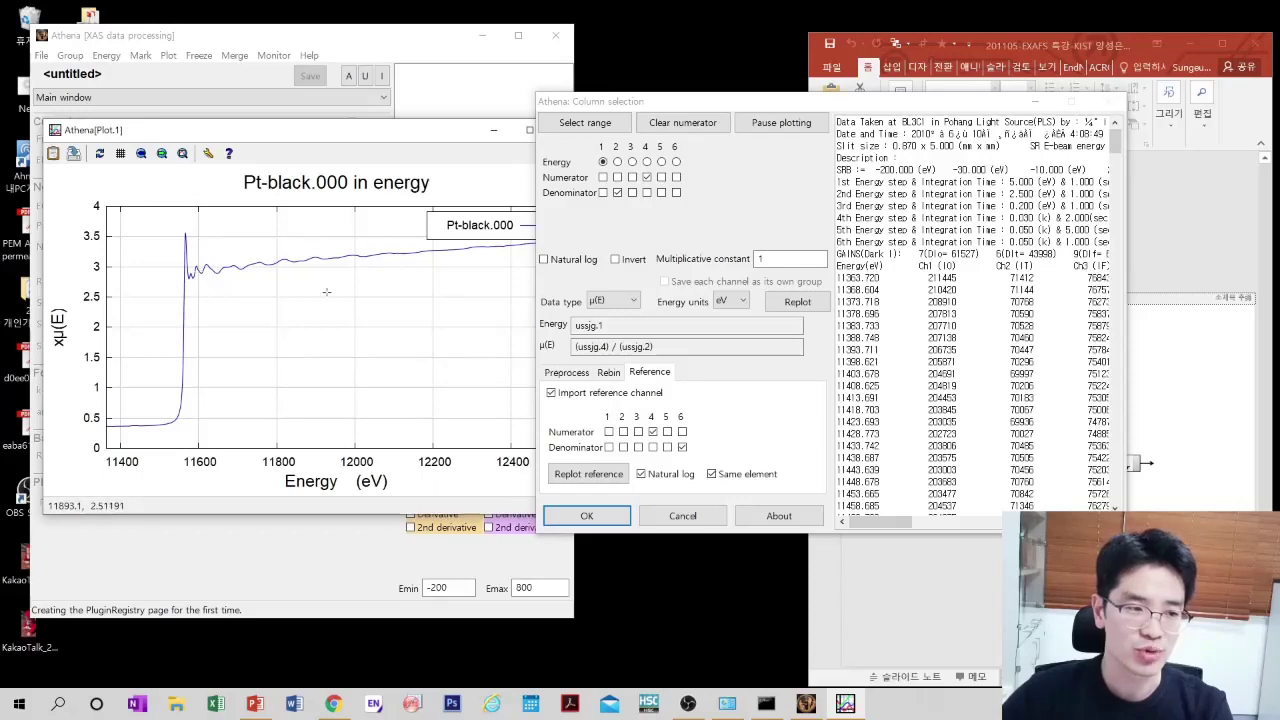
- Return to the transmission setup with numerator column 2, denominator column 3 and natural log on
left_click(617, 177)
left_click(632, 192)
left_click(617, 192)
left_click(647, 177)
left_click(570, 262)
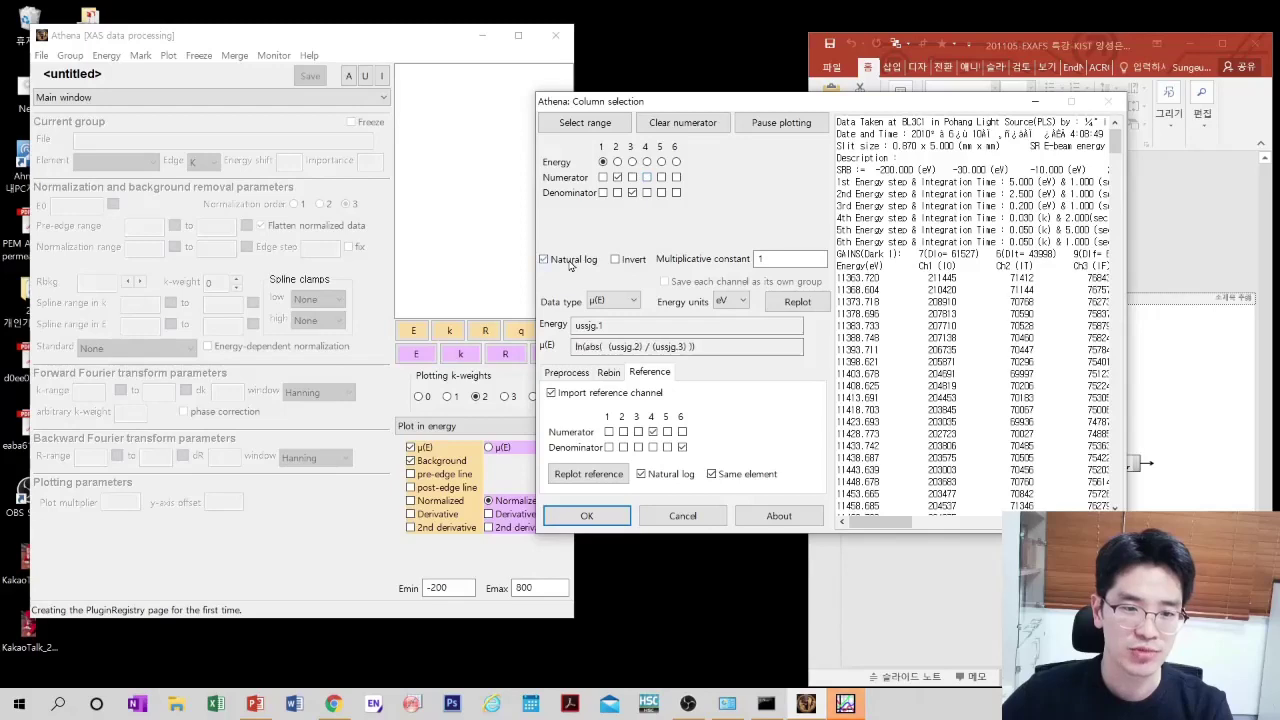
- Bring up the transmission plot and compare the reference channel settings with the beamline diagram on the Data importing slide
left_click(847, 705)
left_click_drag(386, 134, 352, 120)
mouse_move(686, 104)
left_mouse_down()
mouse_move(596, 96)
mouse_move(683, 98)
left_mouse_up()
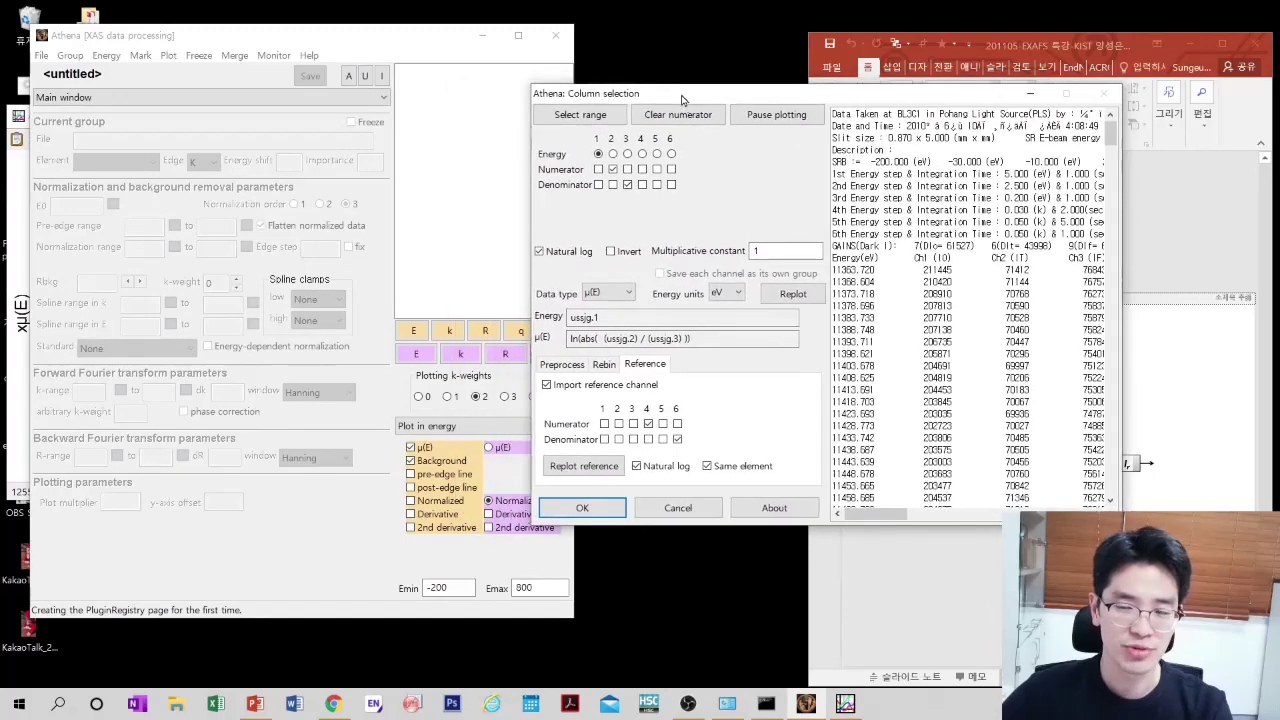
left_click(1015, 43)
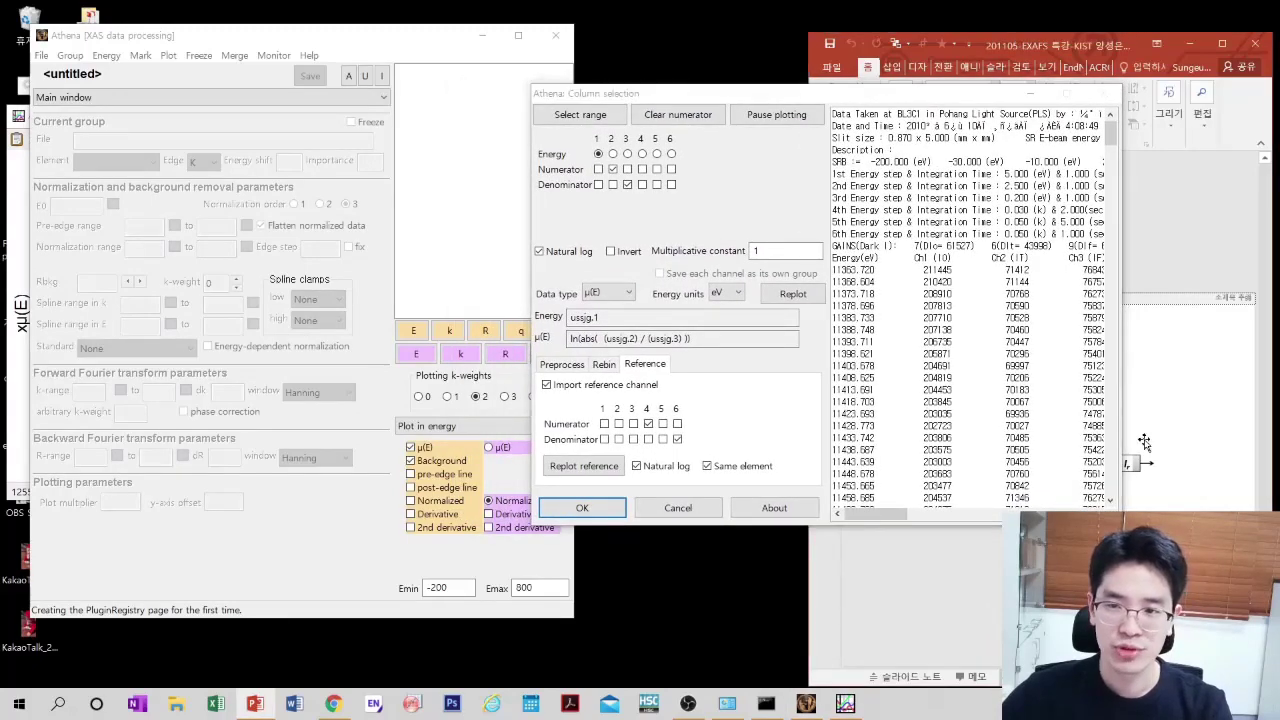
left_click_drag(988, 94, 680, 121)
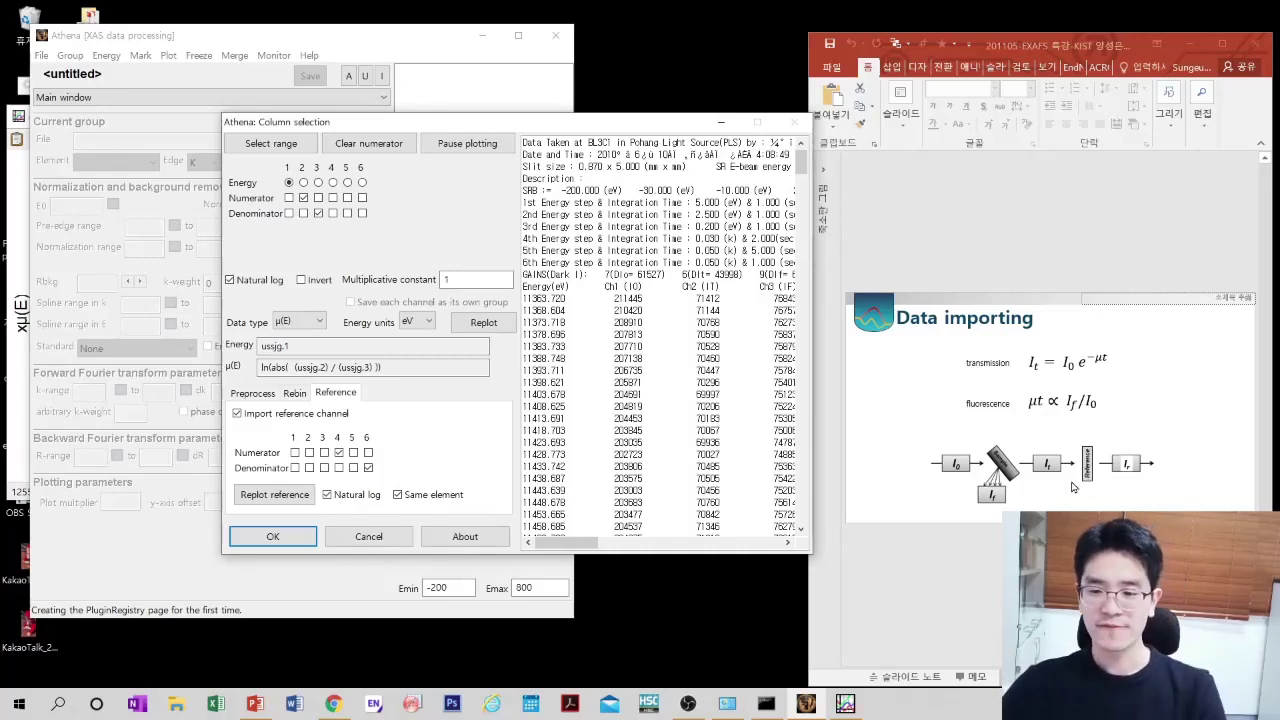
left_click_drag(629, 125, 986, 38)
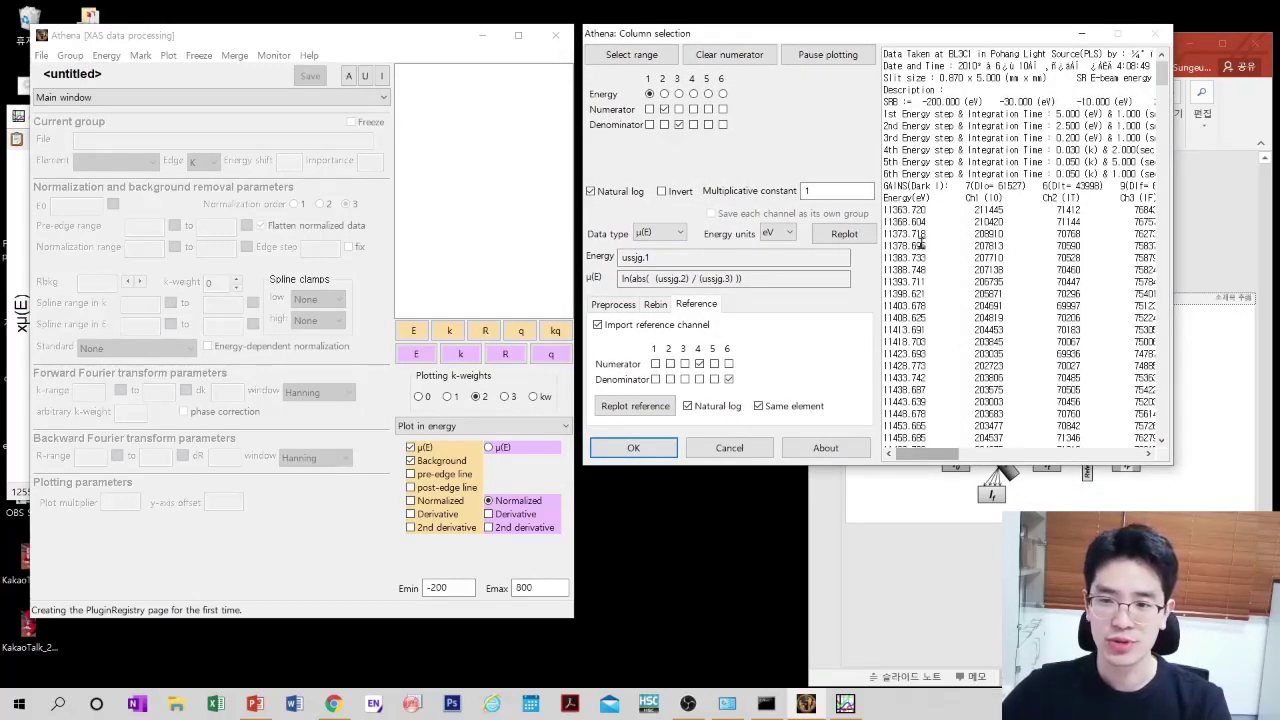
- Check the data file's channel columns against the beamline diagram and set the reference channel to numerator column 3 and denominator column 5
left_click_drag(929, 453, 1010, 222)
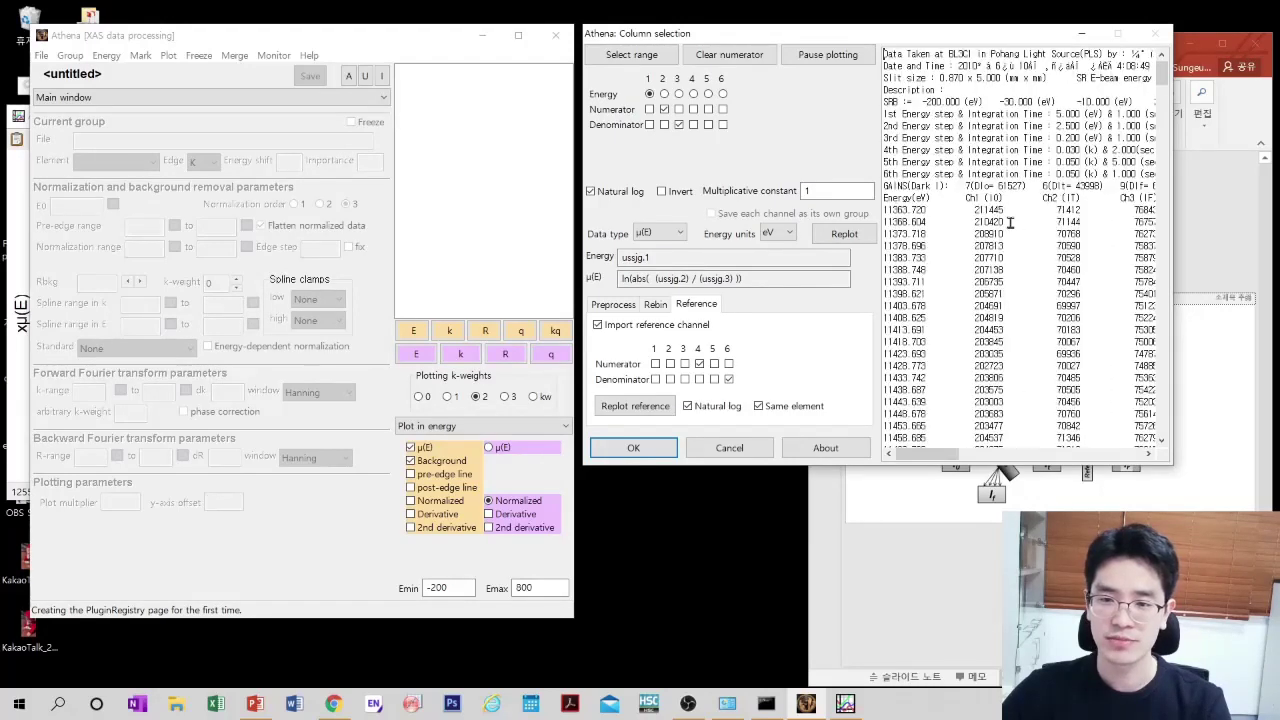
left_click_drag(928, 458, 937, 460)
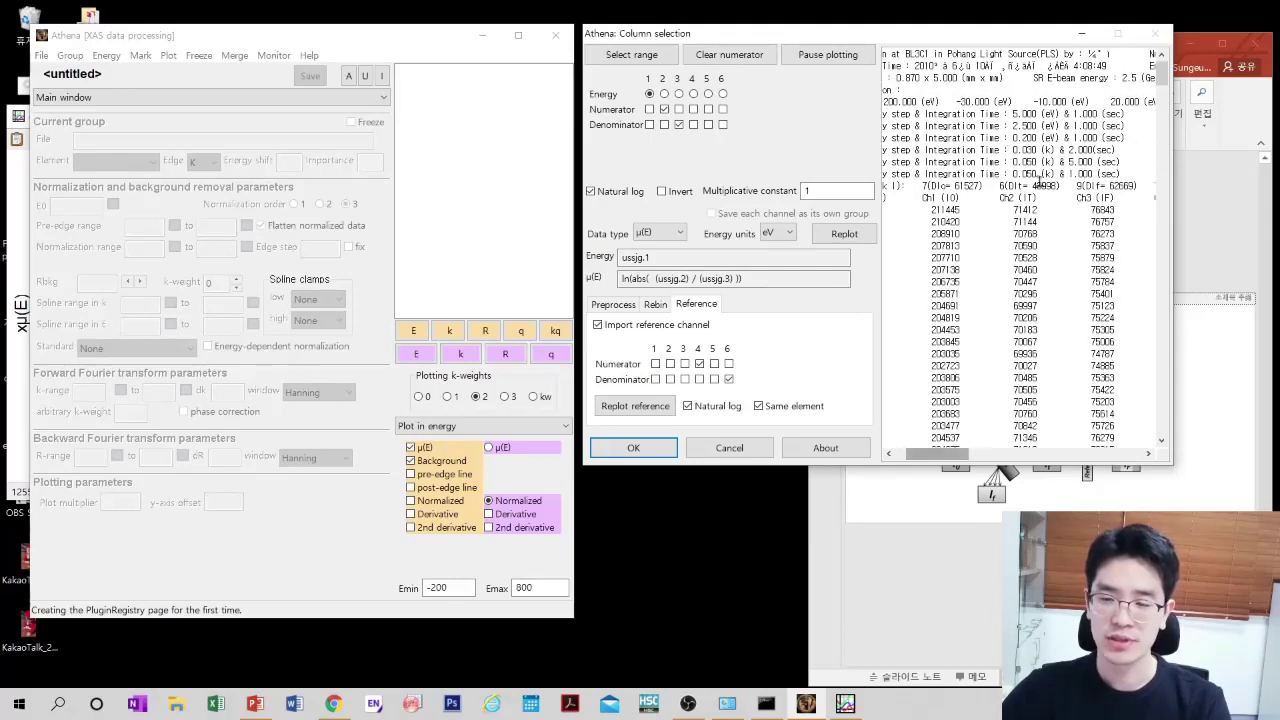
left_click_drag(1044, 42, 743, 62)
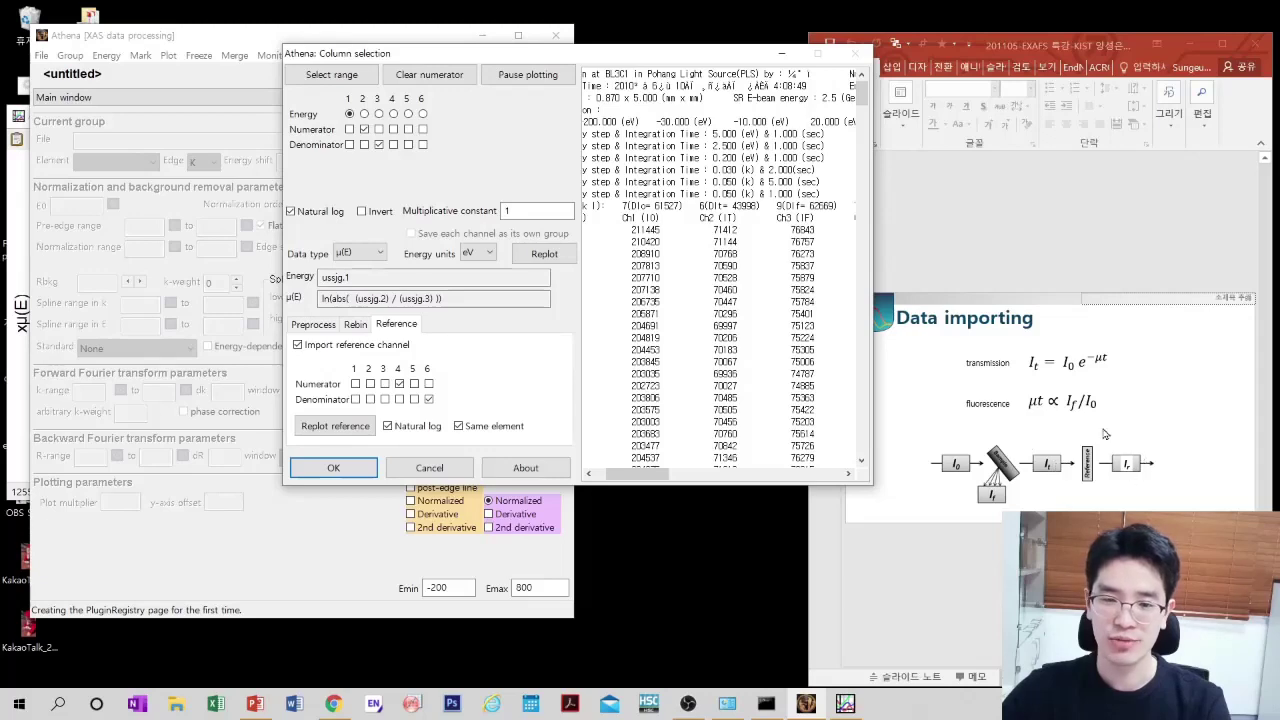
left_click_drag(645, 479, 676, 466)
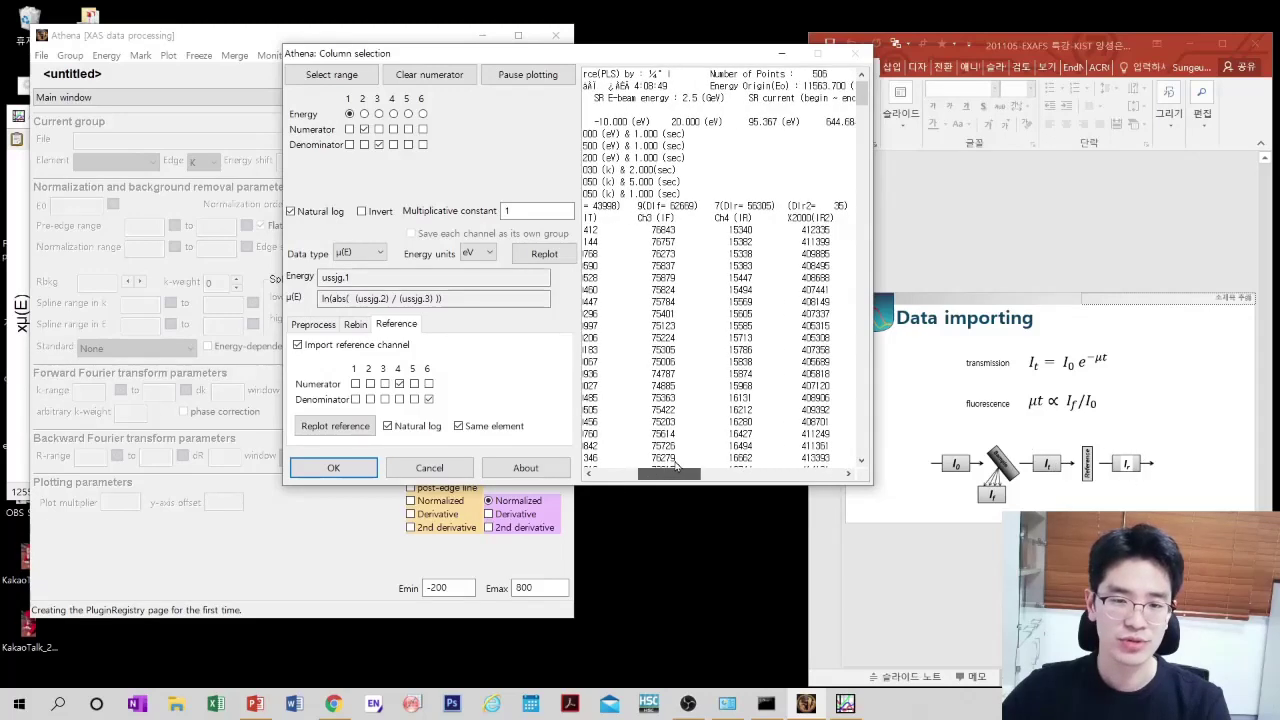
left_click(414, 399)
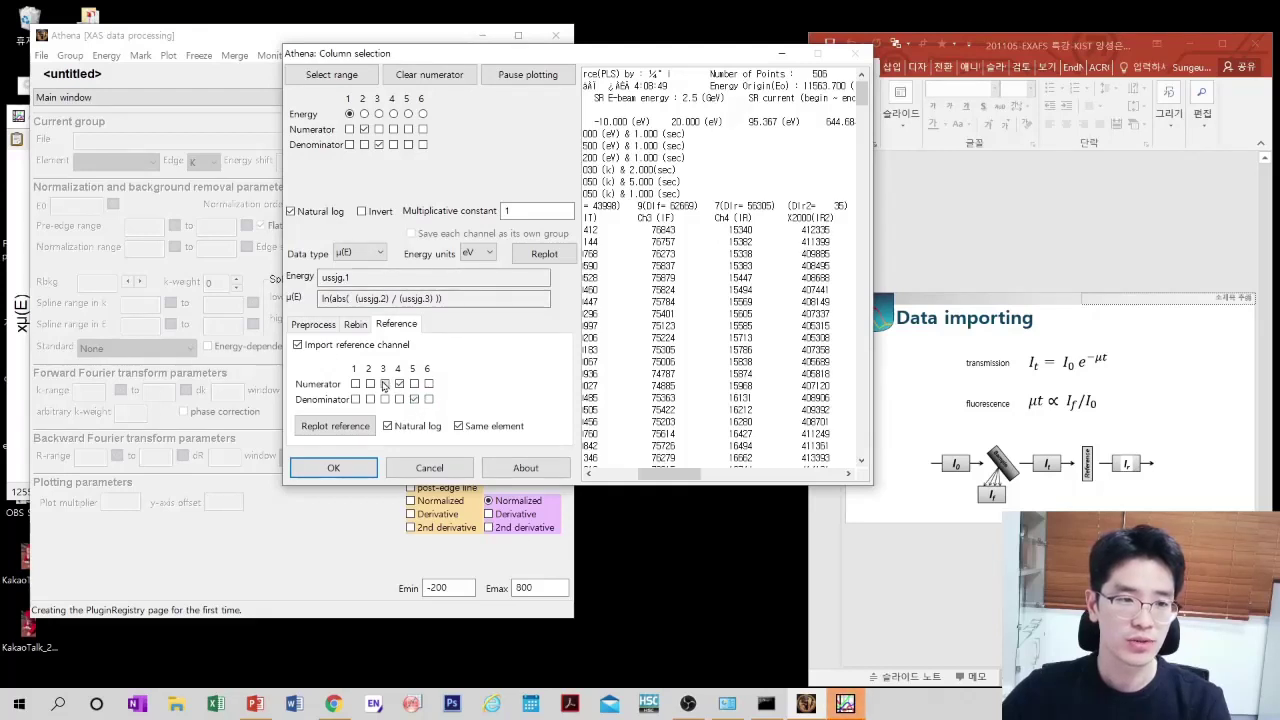
left_click(384, 384)
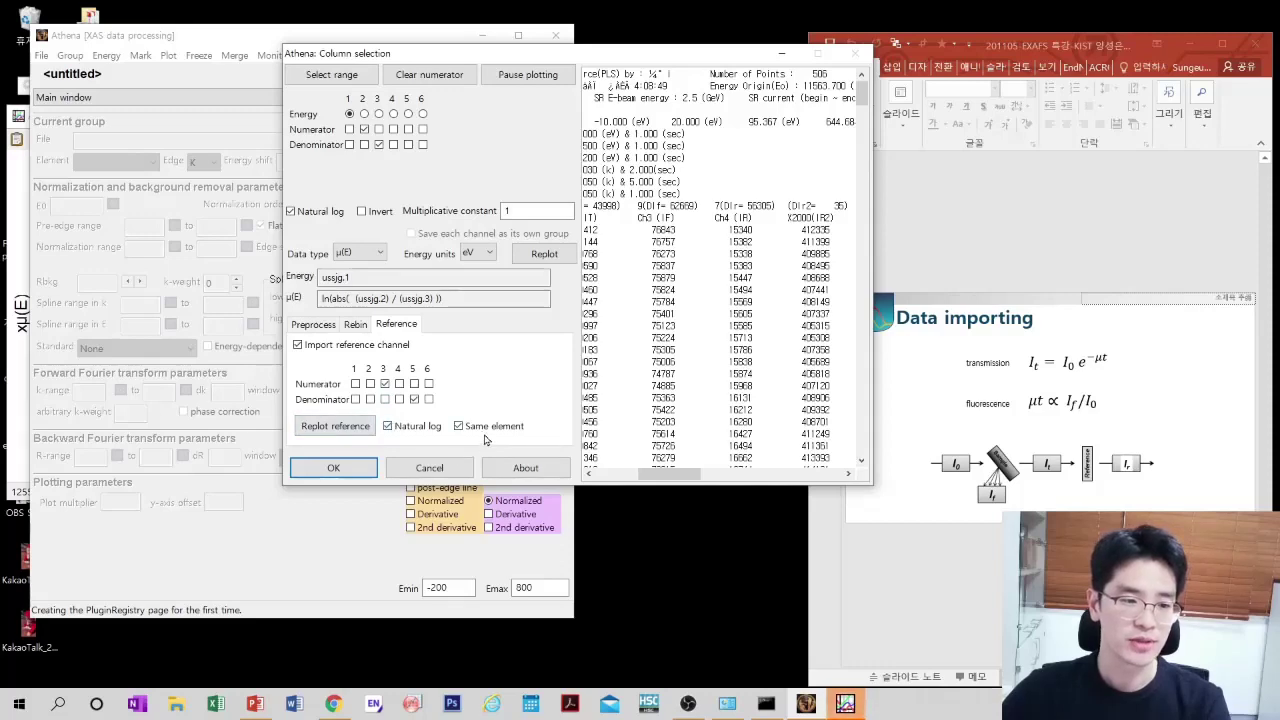
- View the reference channel's energy plot and complete the import of Pt-black.000 with its reference
left_click_drag(534, 55, 730, 62)
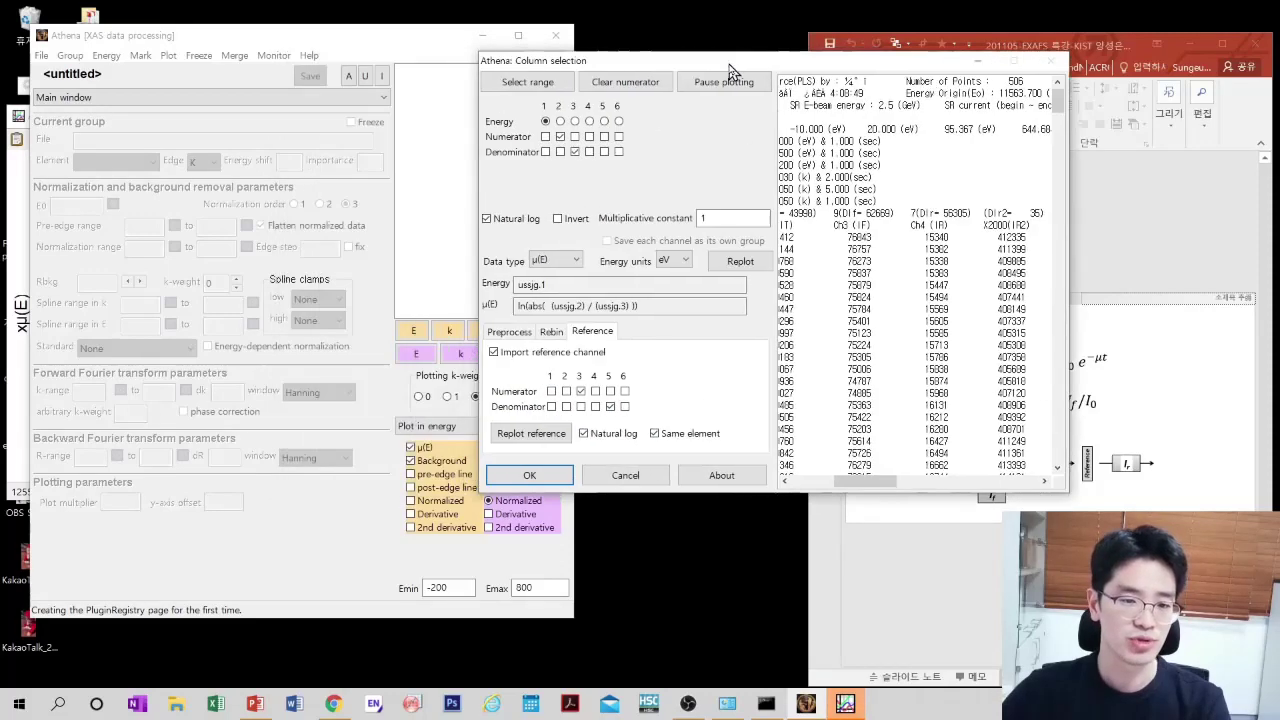
left_click(843, 705)
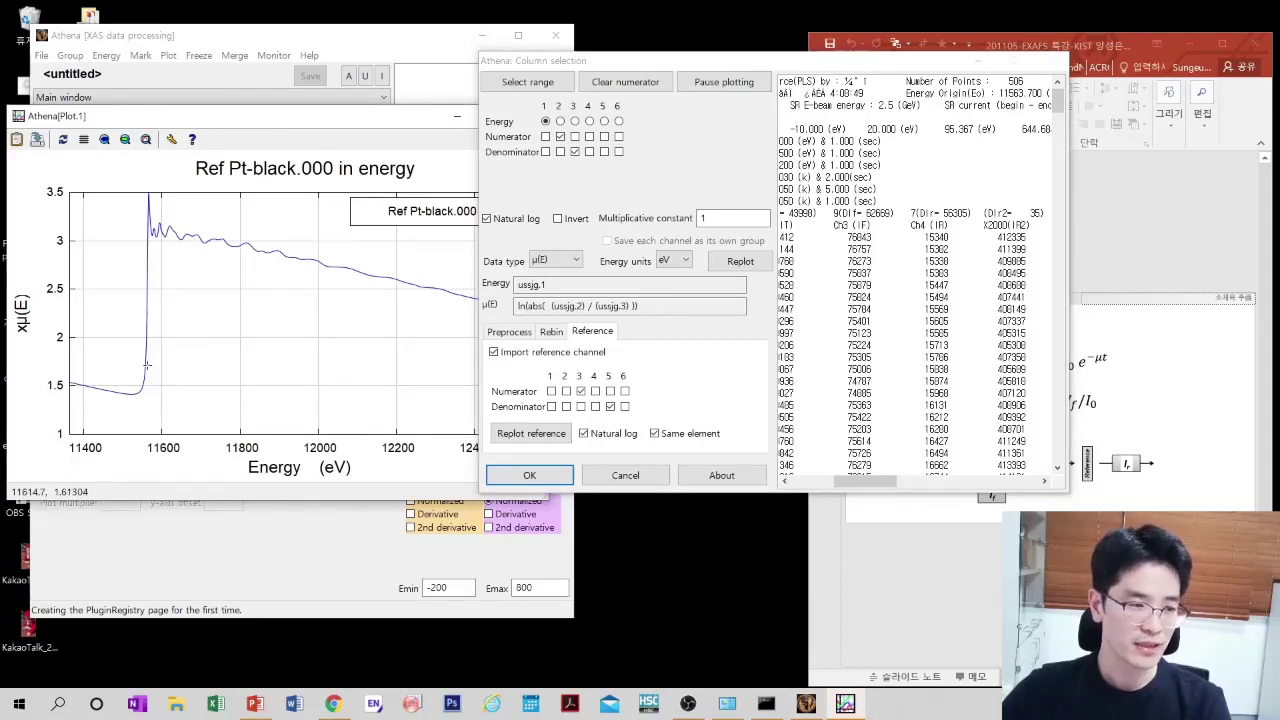
left_click(529, 475)
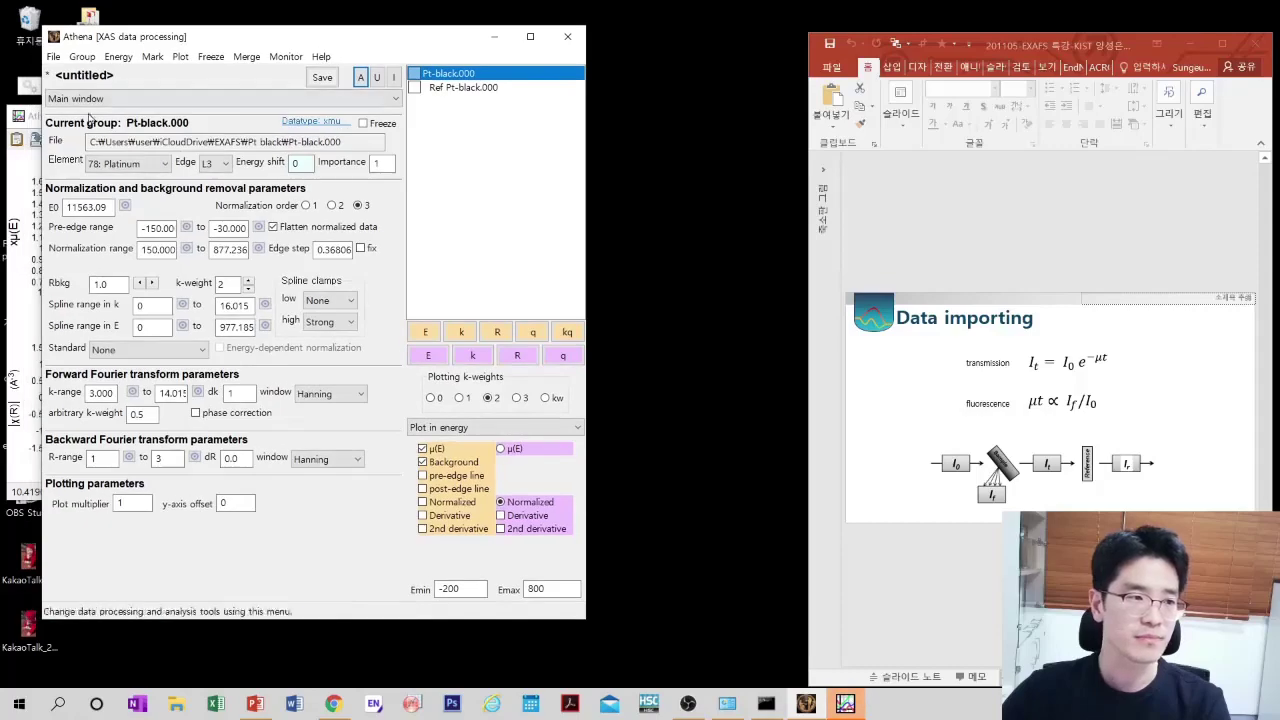
- Place the main and plot windows side by side and save the project as "Pt black athena" in the Pt black folder
left_click_drag(293, 121, 876, 46)
left_click_drag(419, 28, 382, 10)
left_click_drag(705, 44, 672, 25)
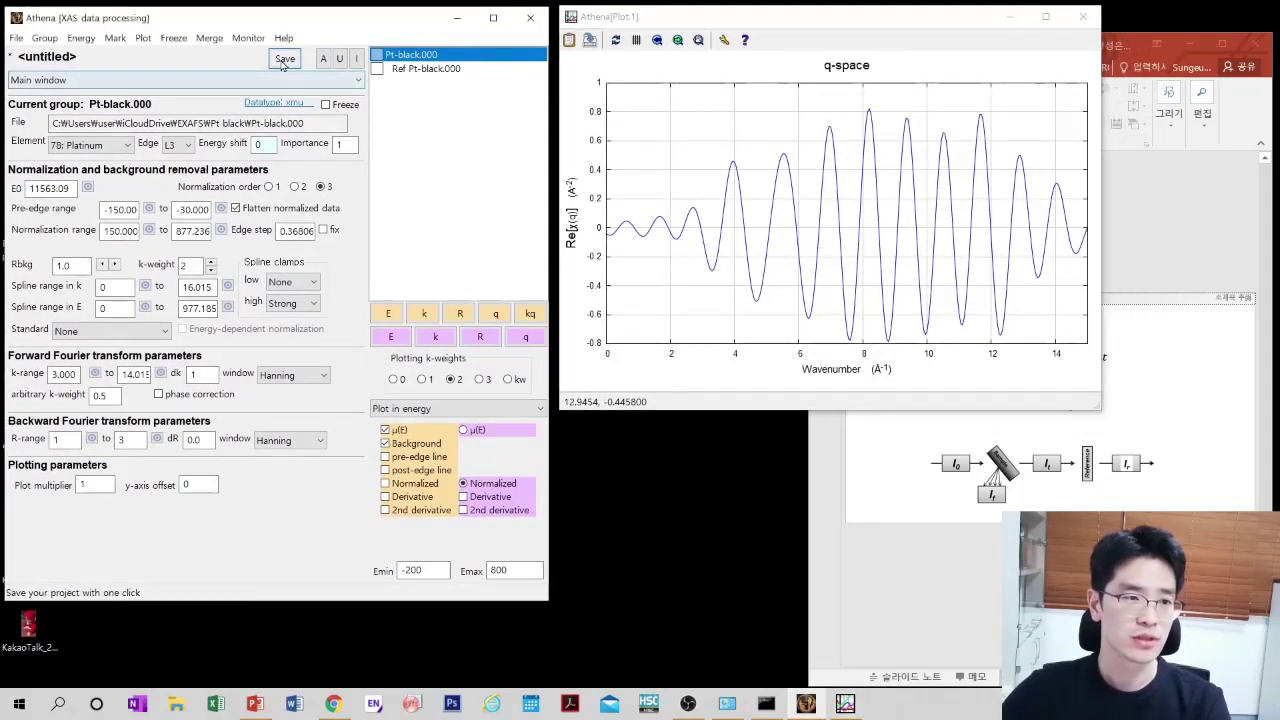
left_click(285, 58)
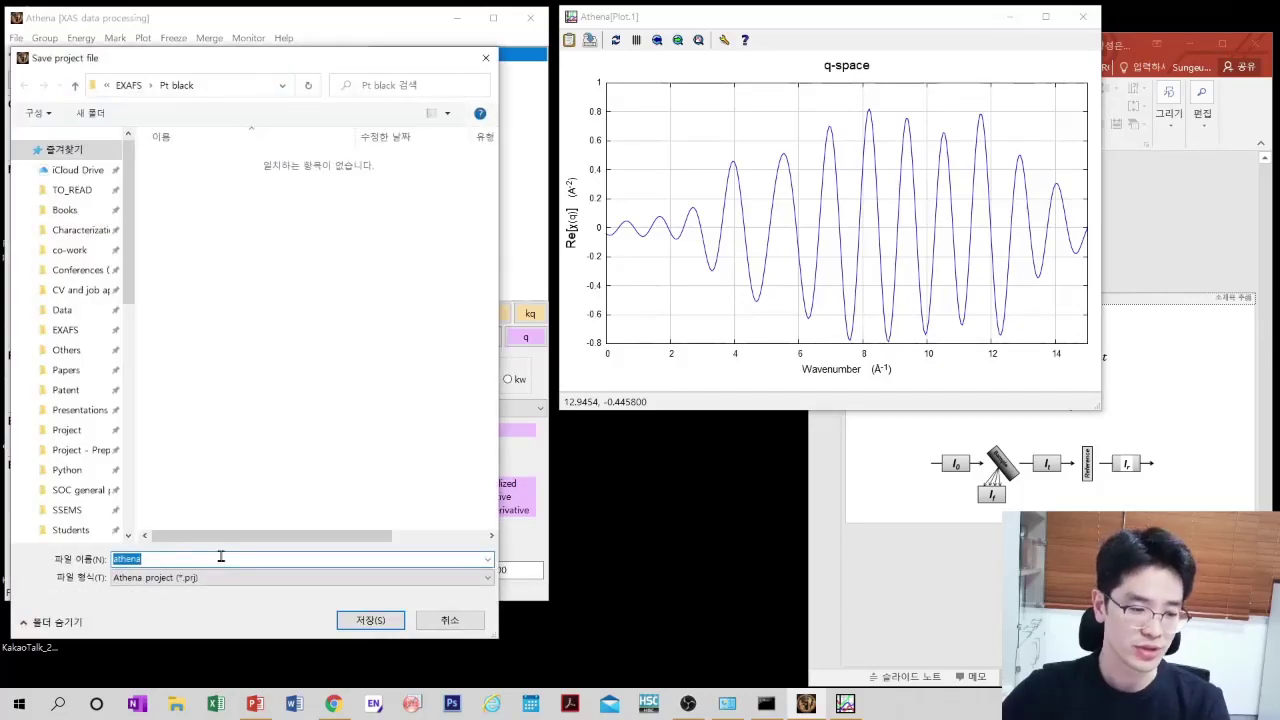
type("Pt black ath")
key("Return")
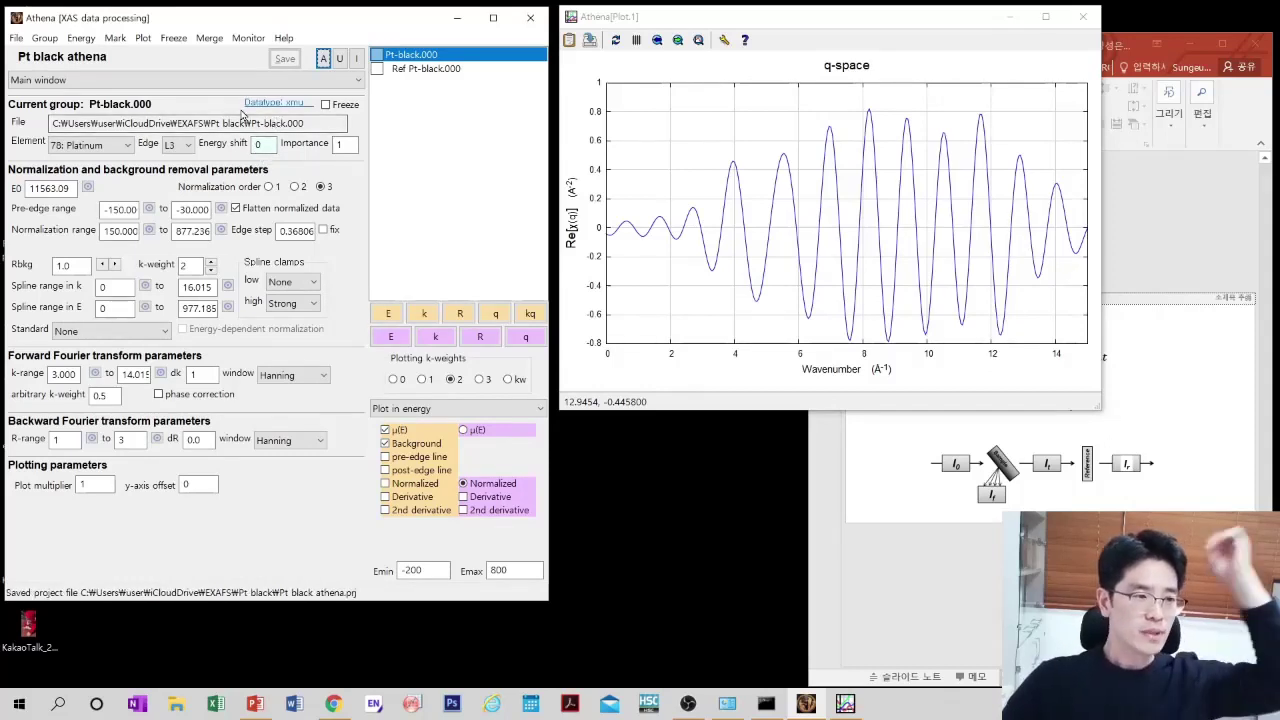
- Open the Calibrate data tool and select the Ref Pt-black.000 group for calibration
left_click(237, 85)
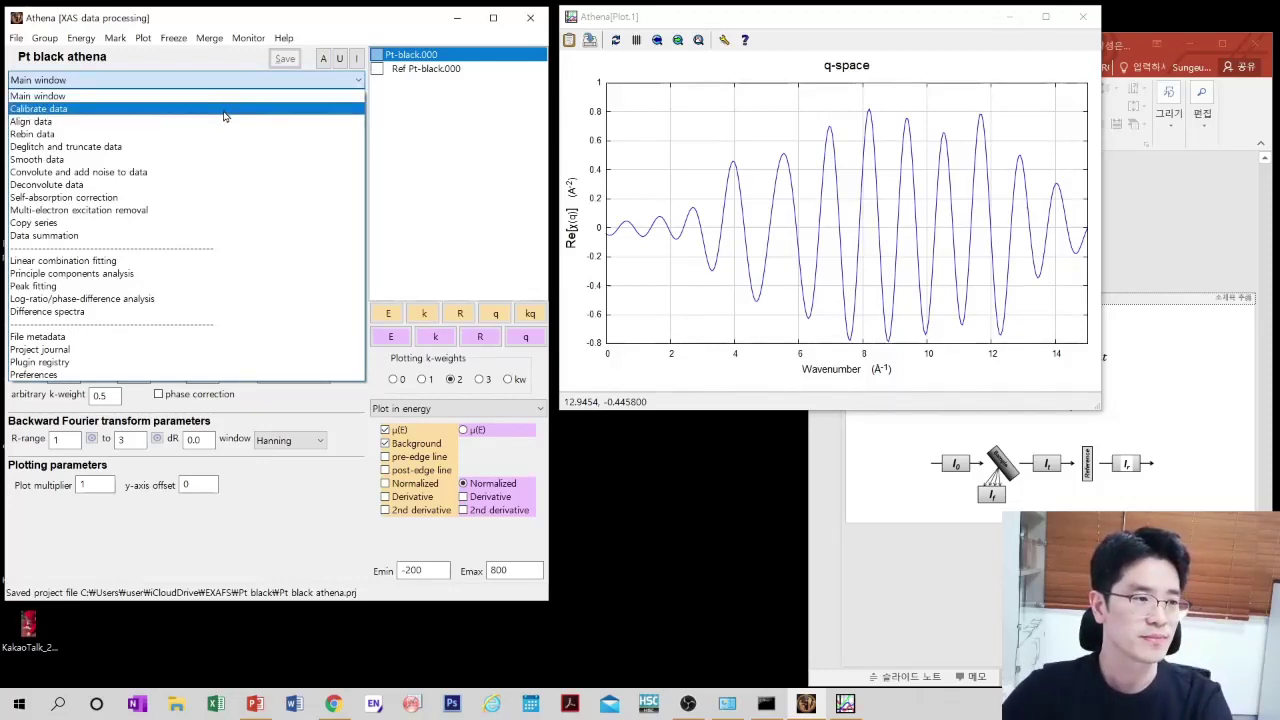
left_click(224, 112)
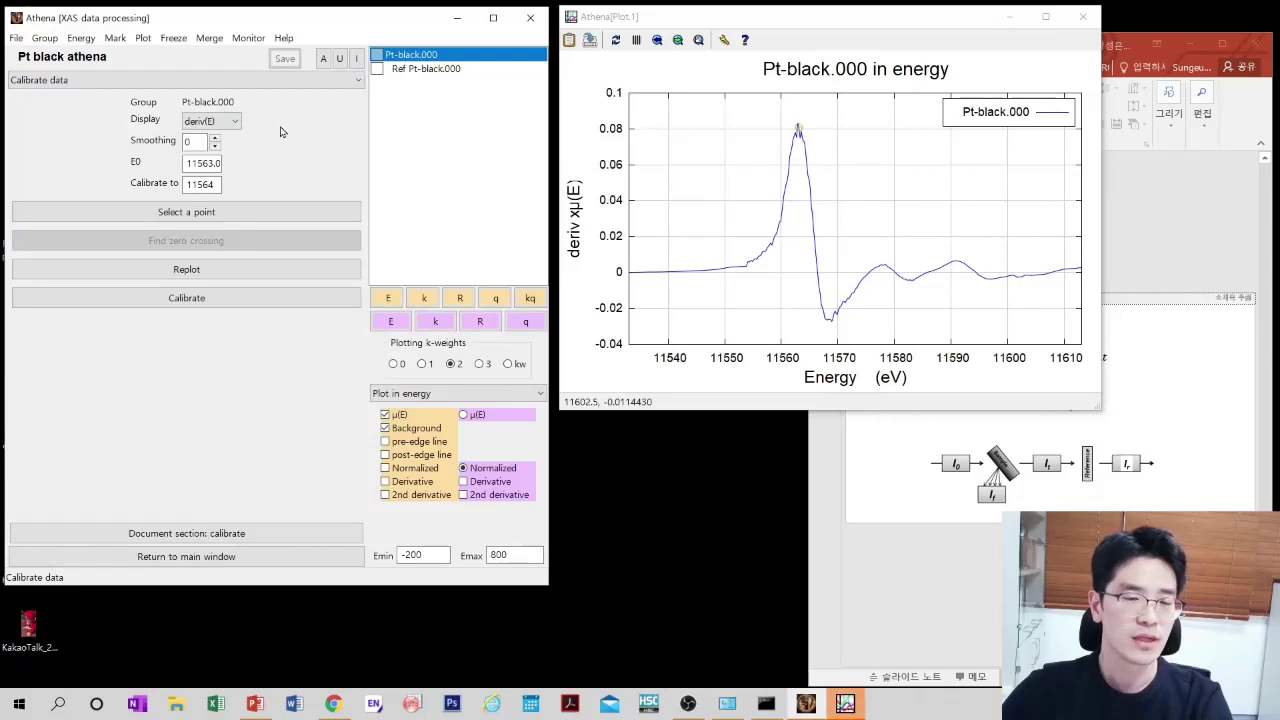
left_click(460, 69)
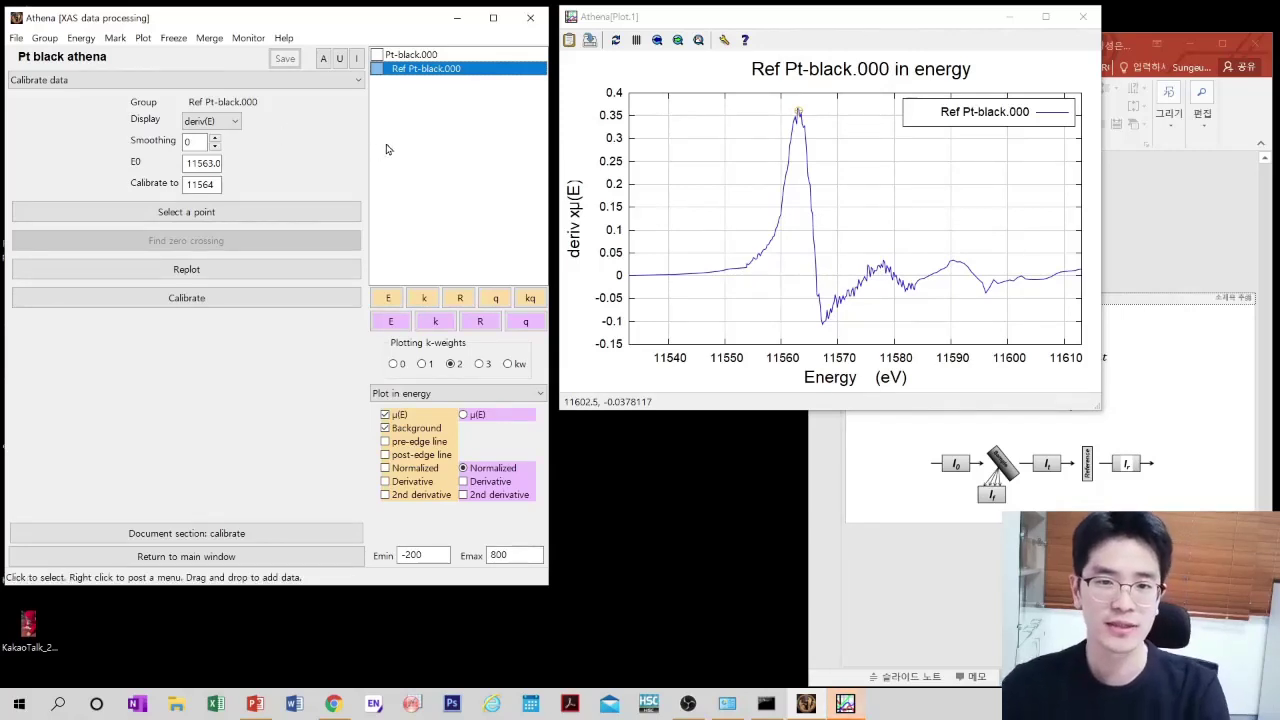
- View the reference spectrum as norm(E), then return the calibration display to deriv(E)
left_click(233, 122)
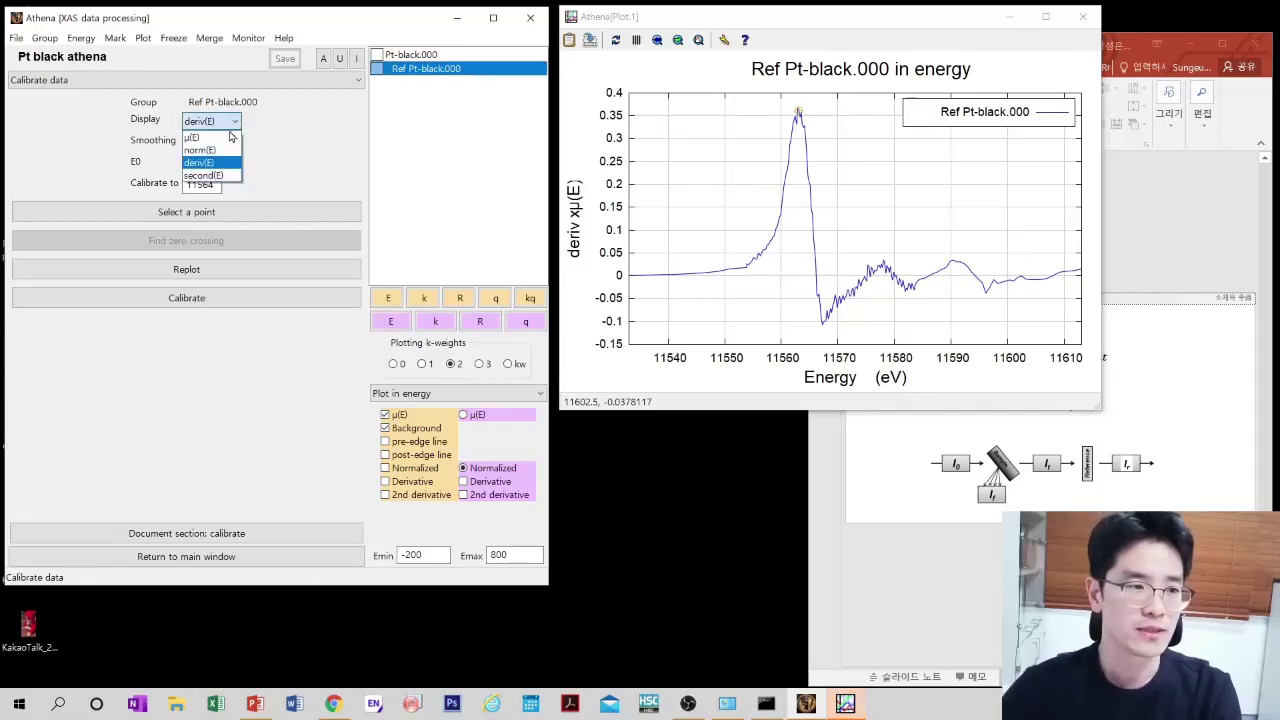
left_click(205, 149)
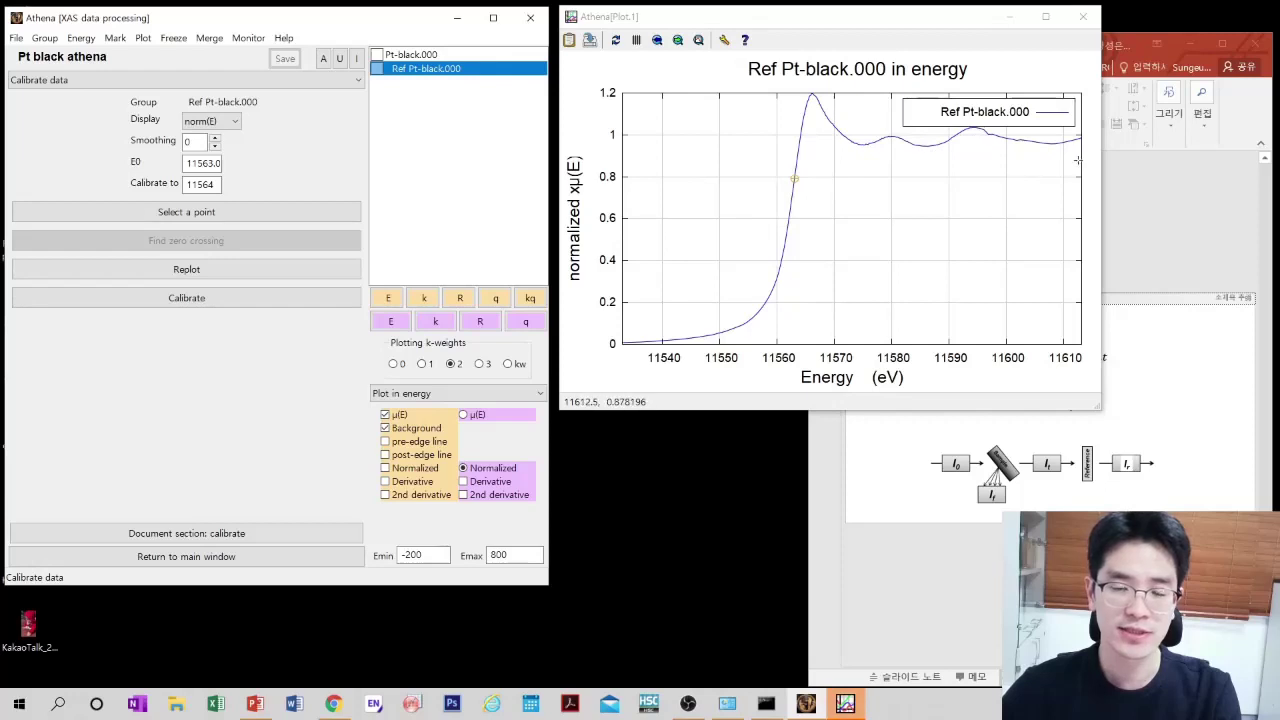
left_click(230, 122)
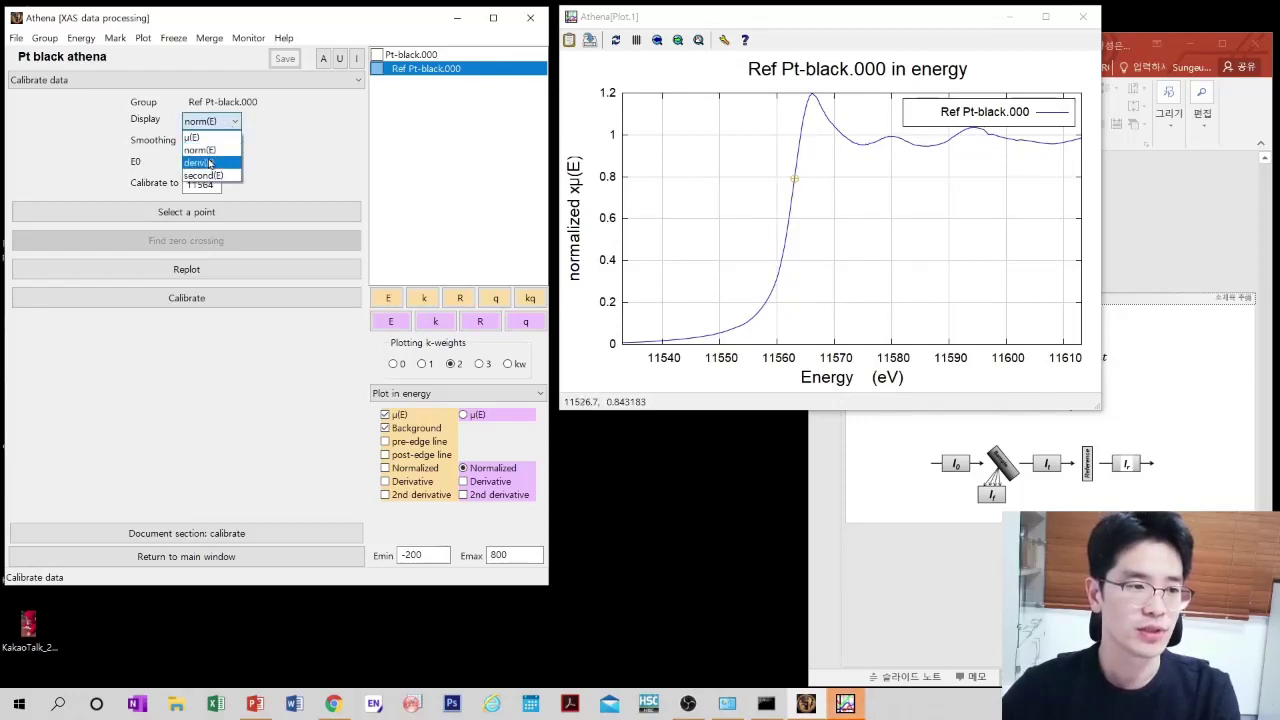
left_click(205, 162)
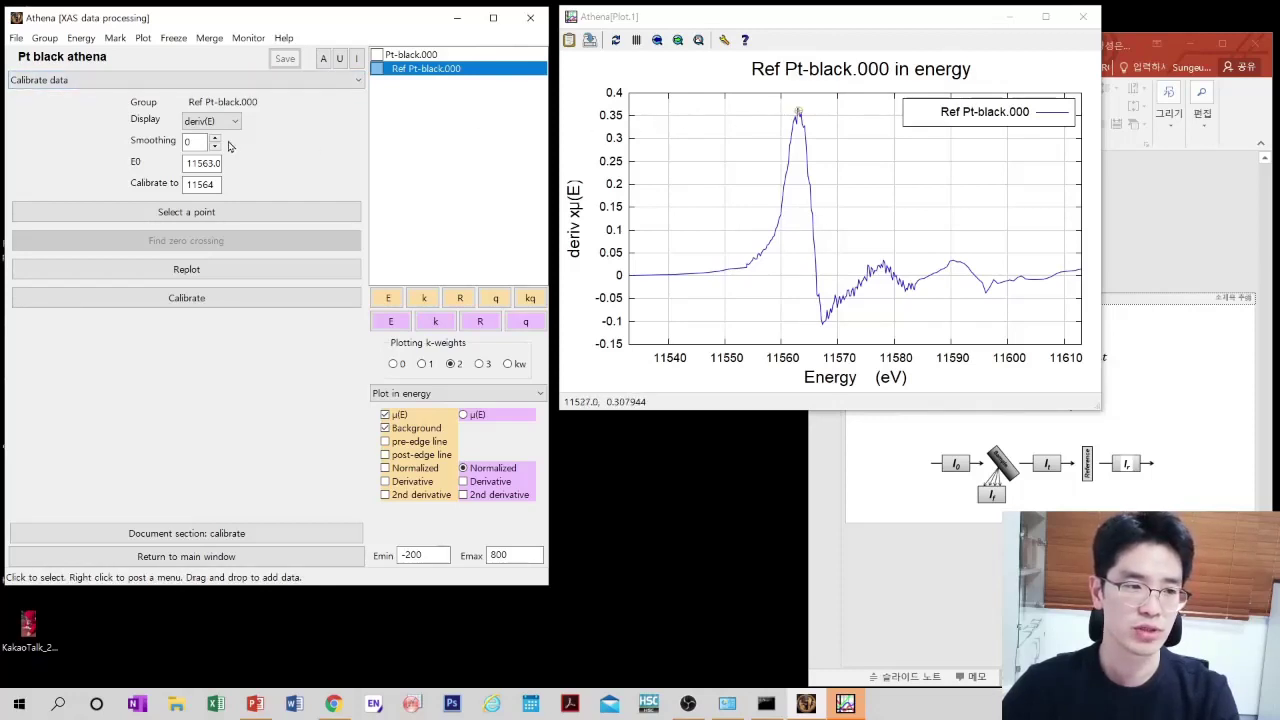
- Calibrate Ref Pt-black.000 to 11564 eV and return to the main parameter view
left_click(218, 300)
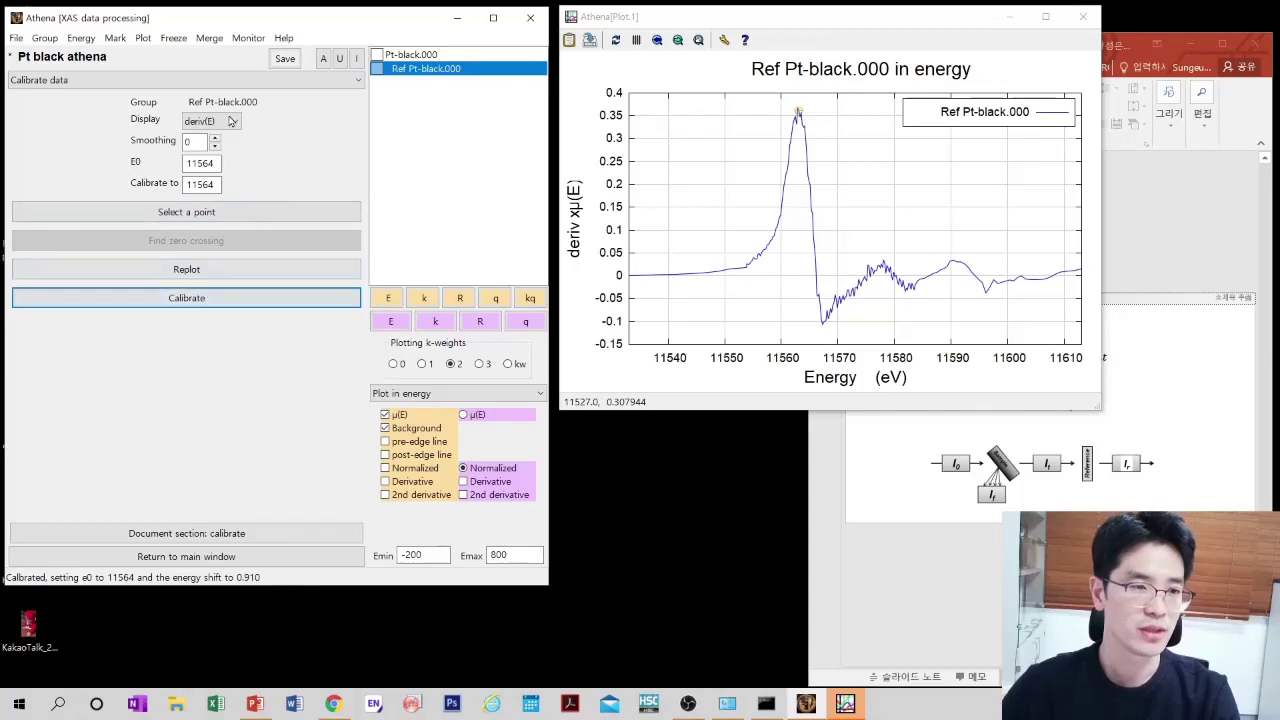
left_click(188, 80)
left_click(188, 80)
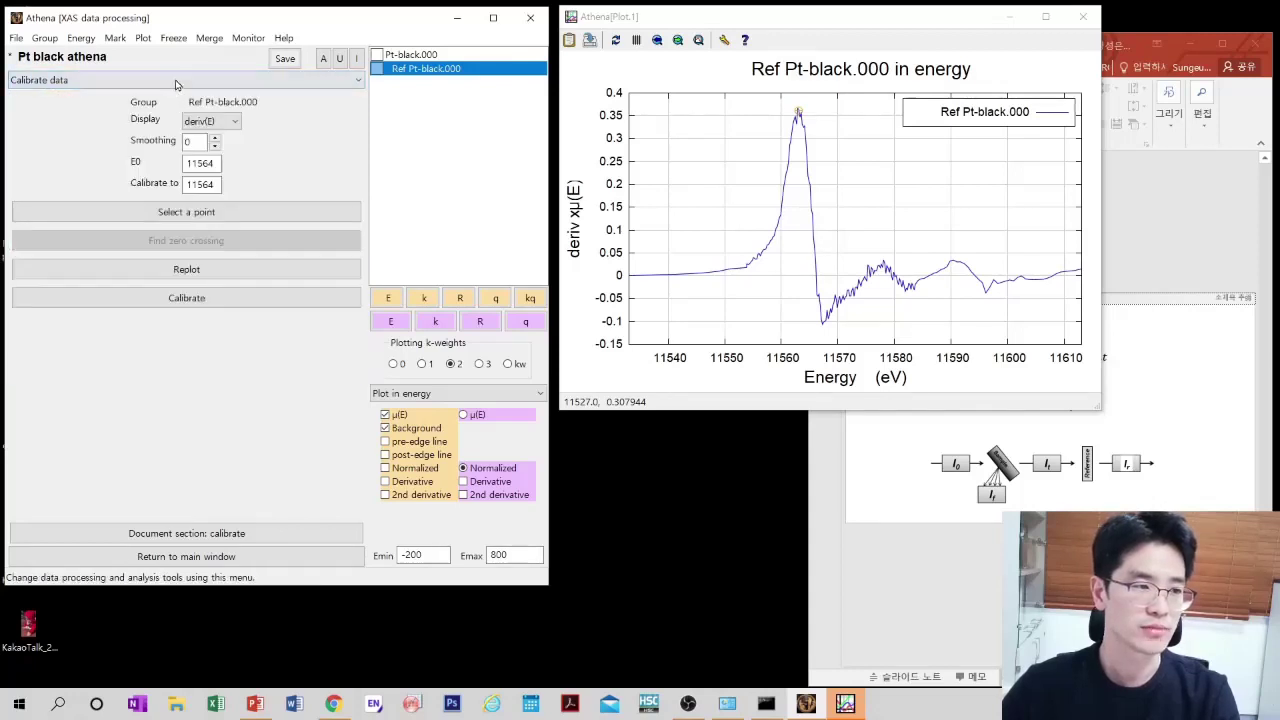
left_click(188, 80)
left_click(168, 97)
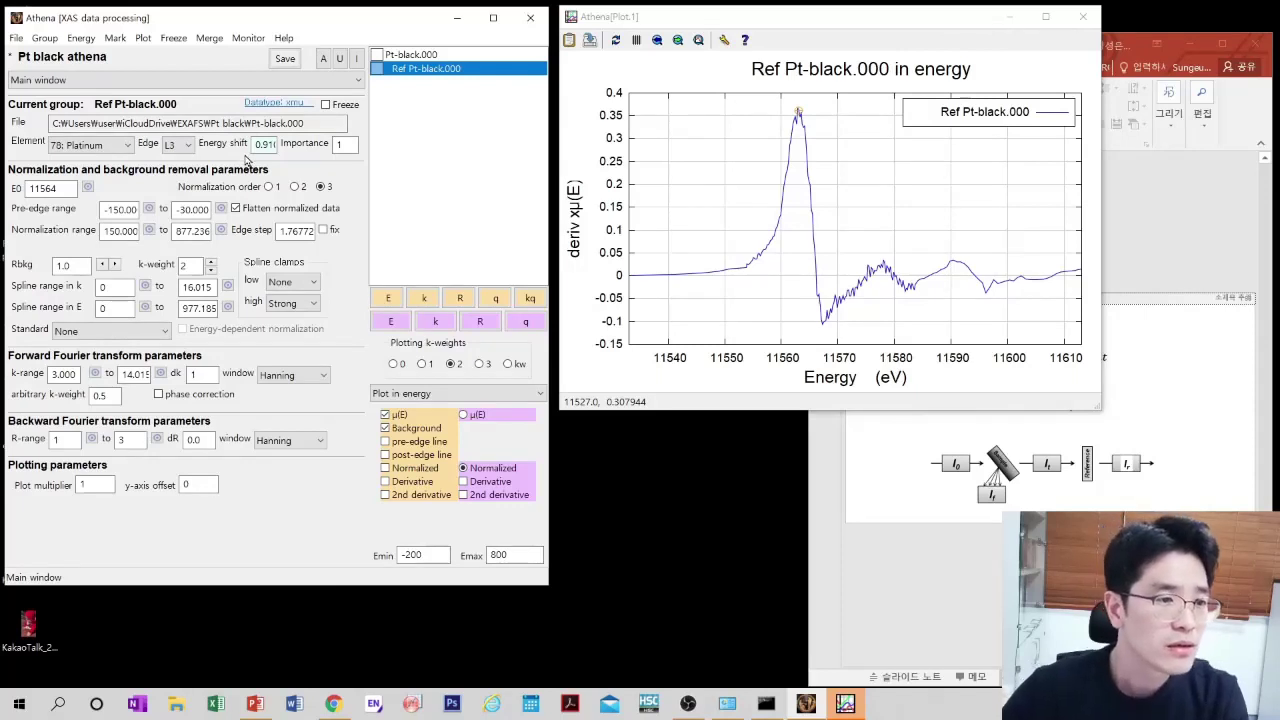
- Check the energy shift of both the reference and Pt-black.000 groups, and the absorption edge of Pt-black.000
left_click_drag(256, 144, 226, 146)
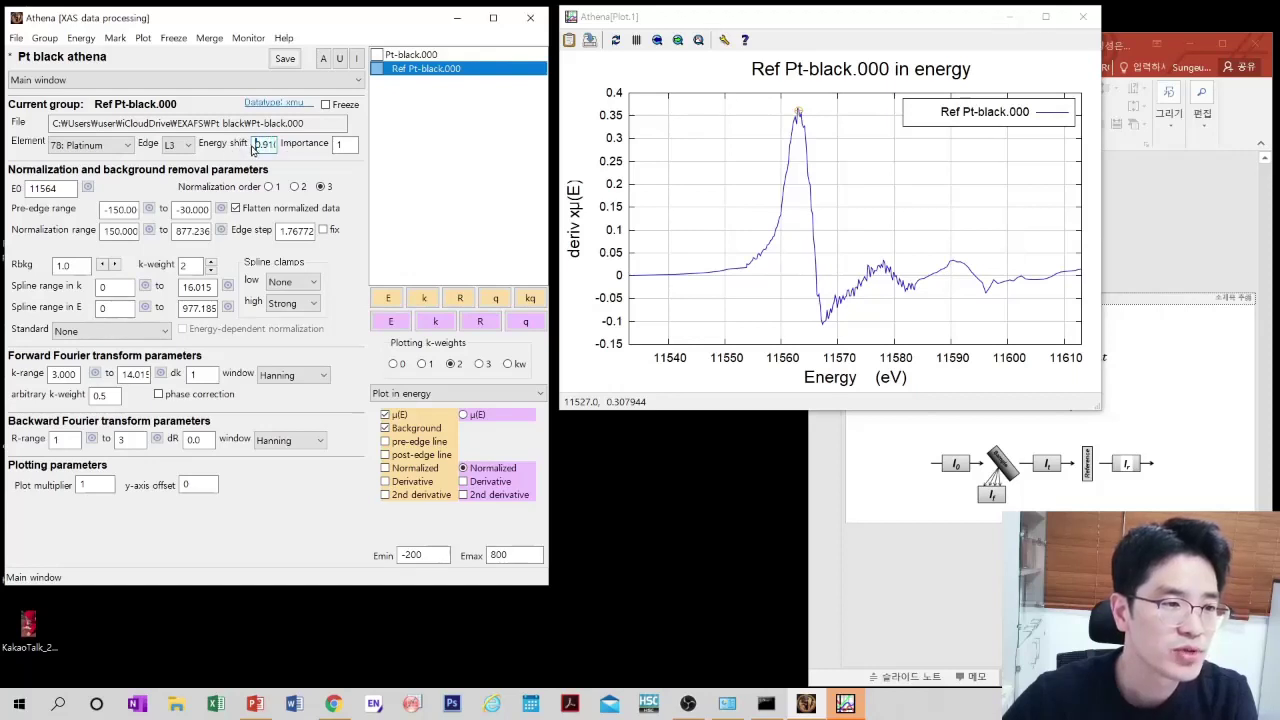
left_click(405, 54)
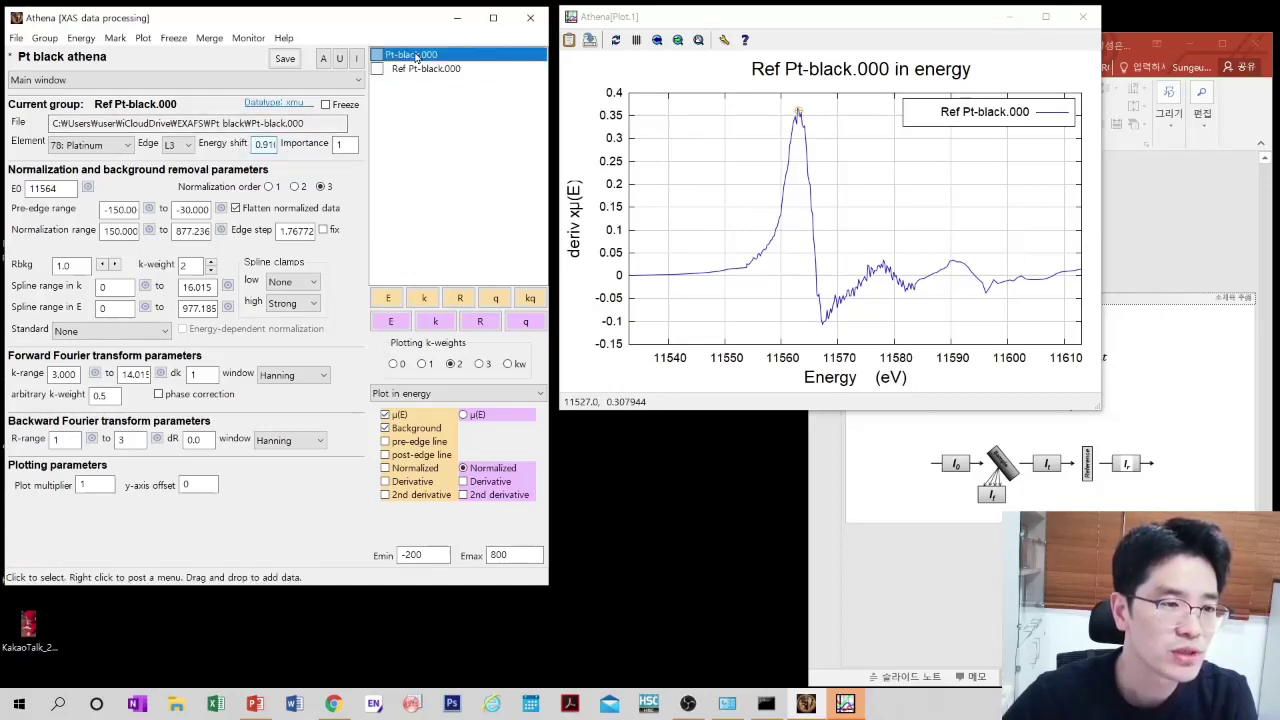
left_click(257, 145)
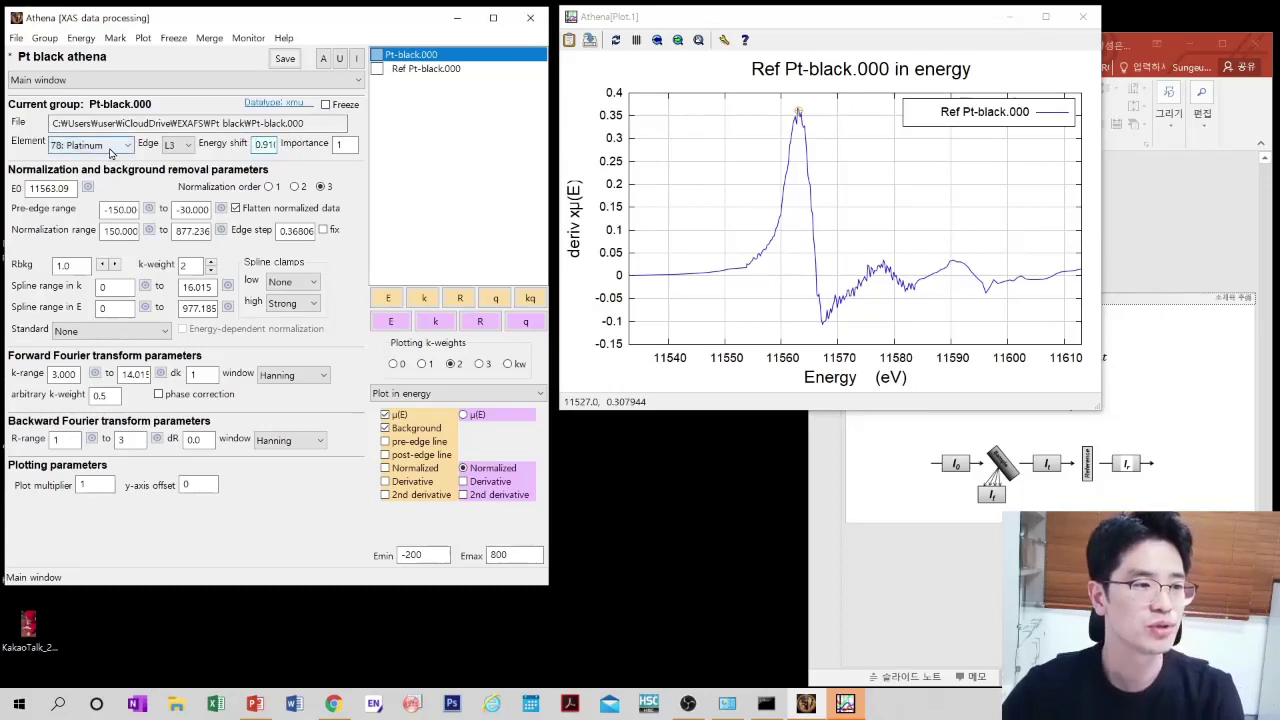
left_click(184, 146)
left_click(183, 155)
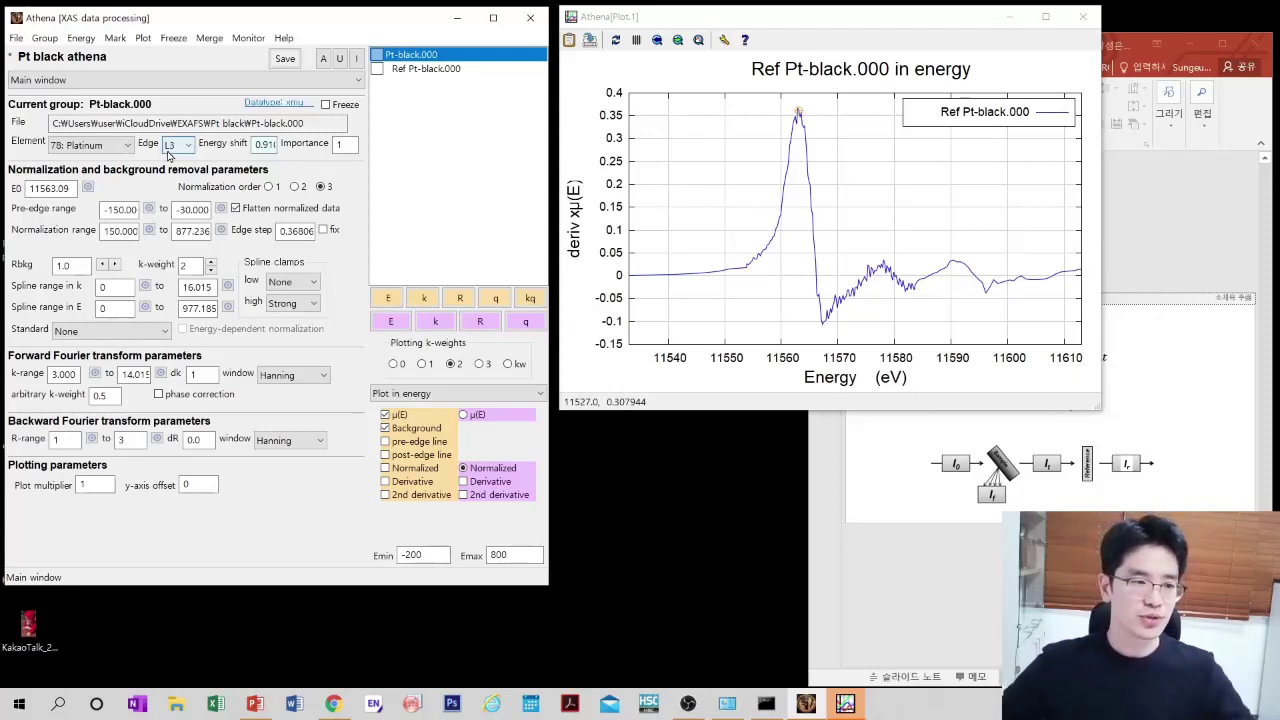
- Plot Pt-black.000 in energy, k, R, q and combined k and q space
left_click(407, 57)
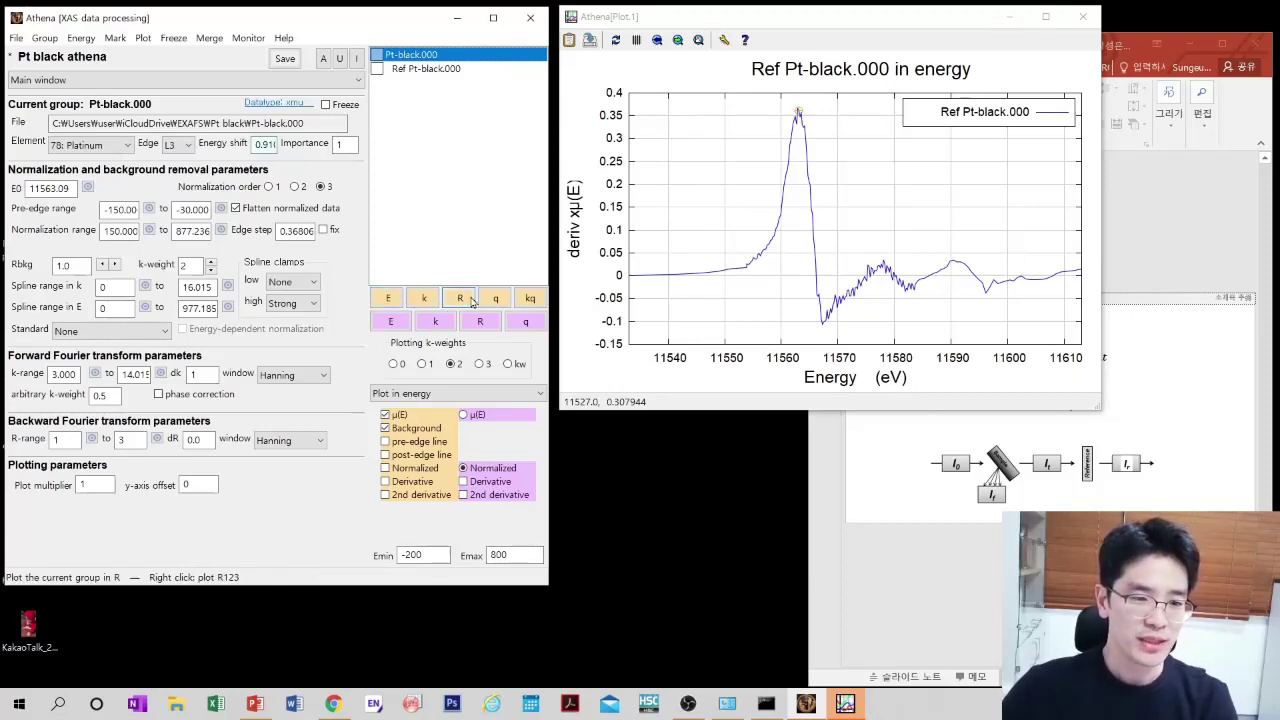
left_click(388, 298)
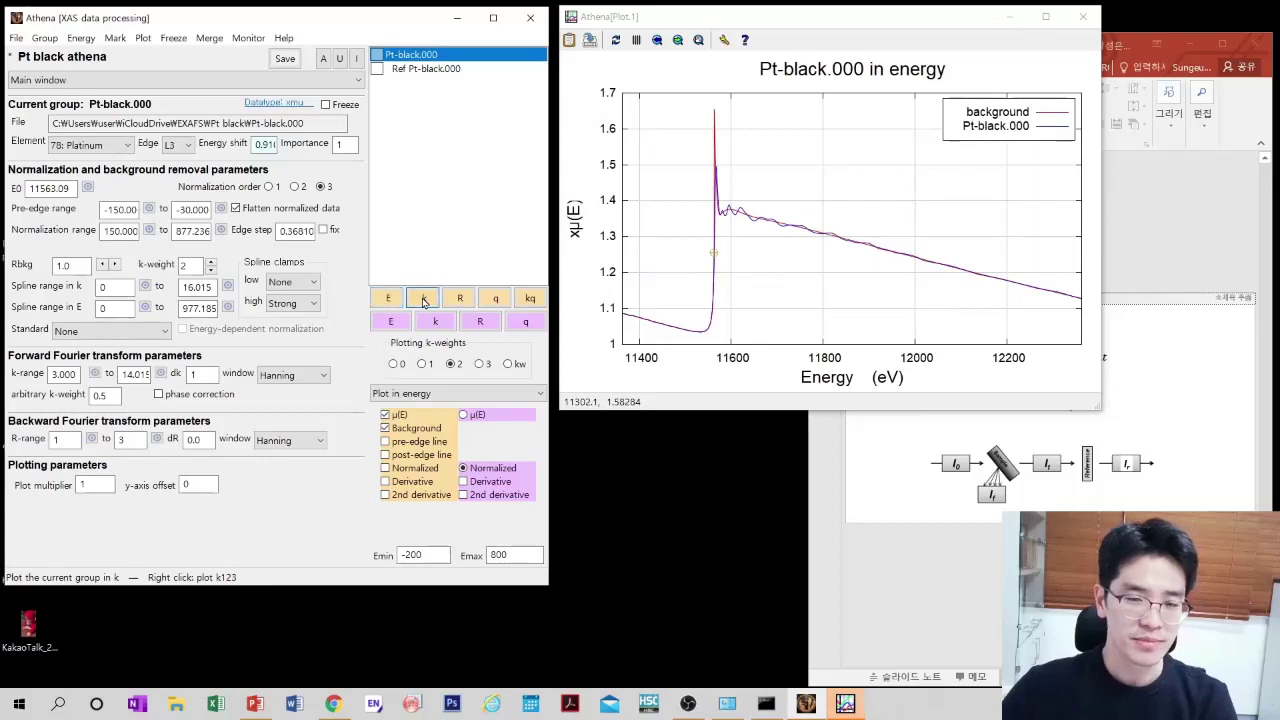
left_click(422, 300)
left_click(460, 298)
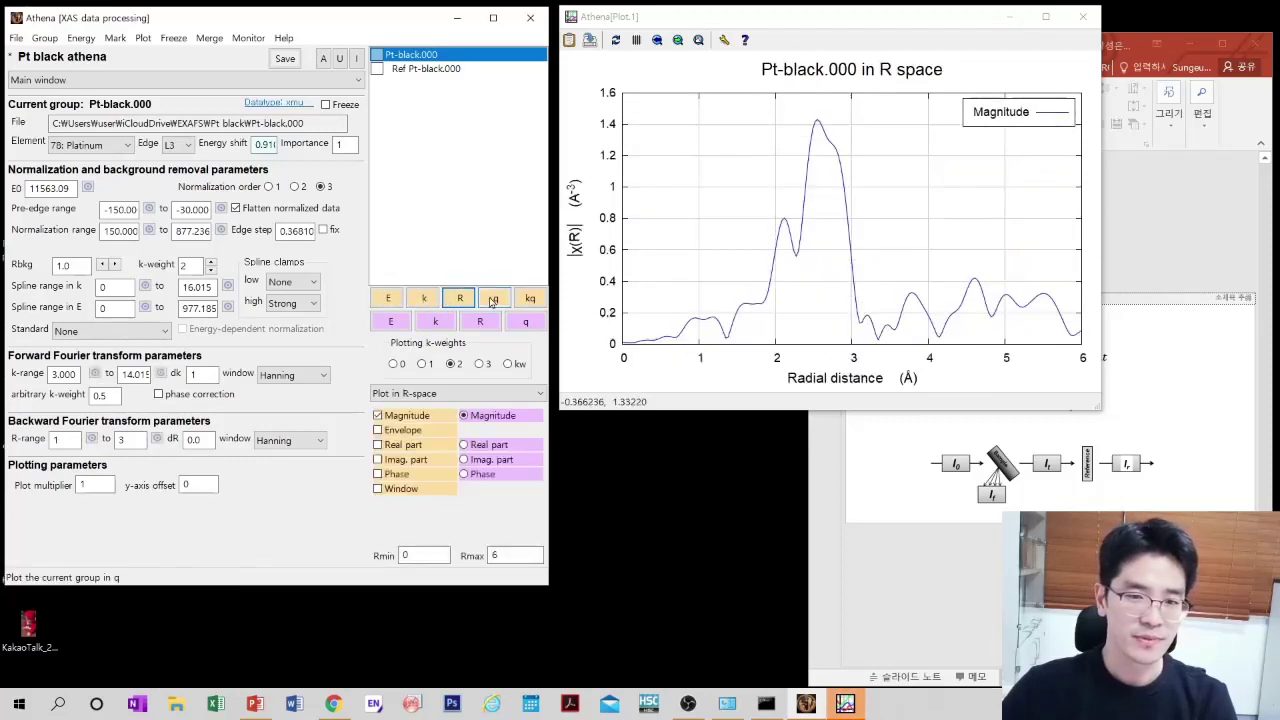
left_click(493, 299)
left_click(529, 298)
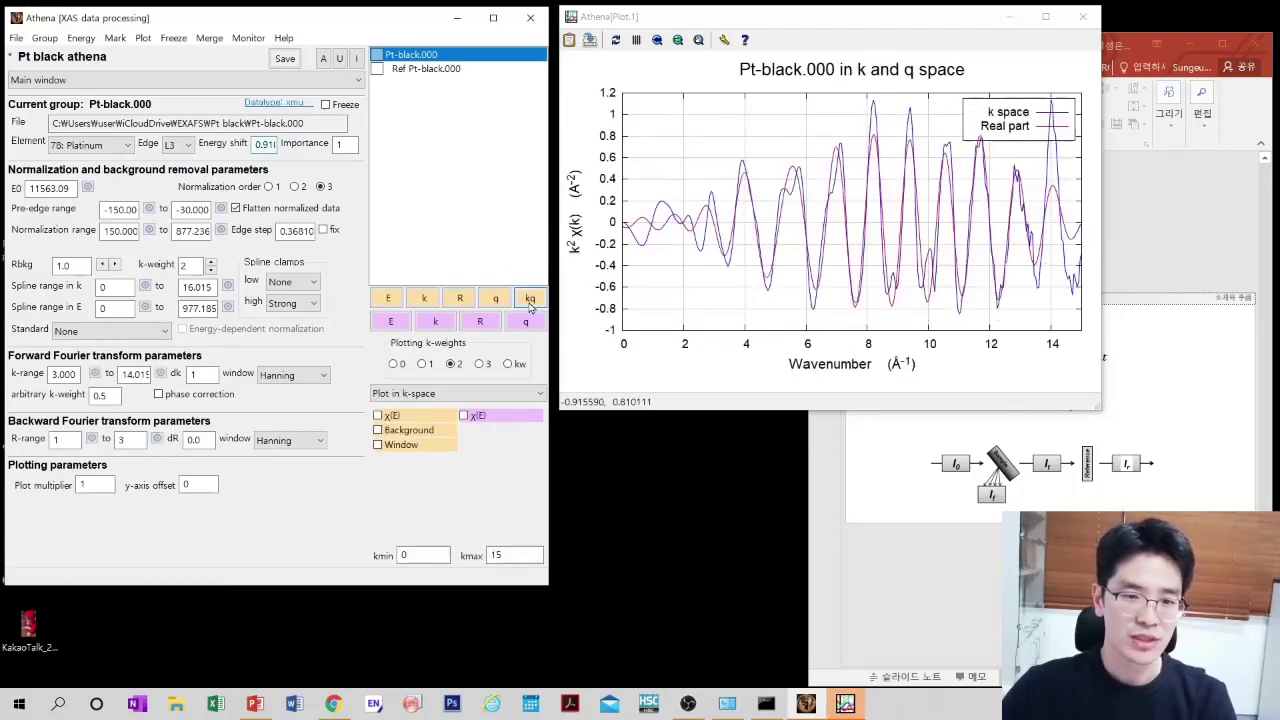
- Replot Pt-black.000 in energy, k space and R space to review each representation in turn
left_click(390, 301)
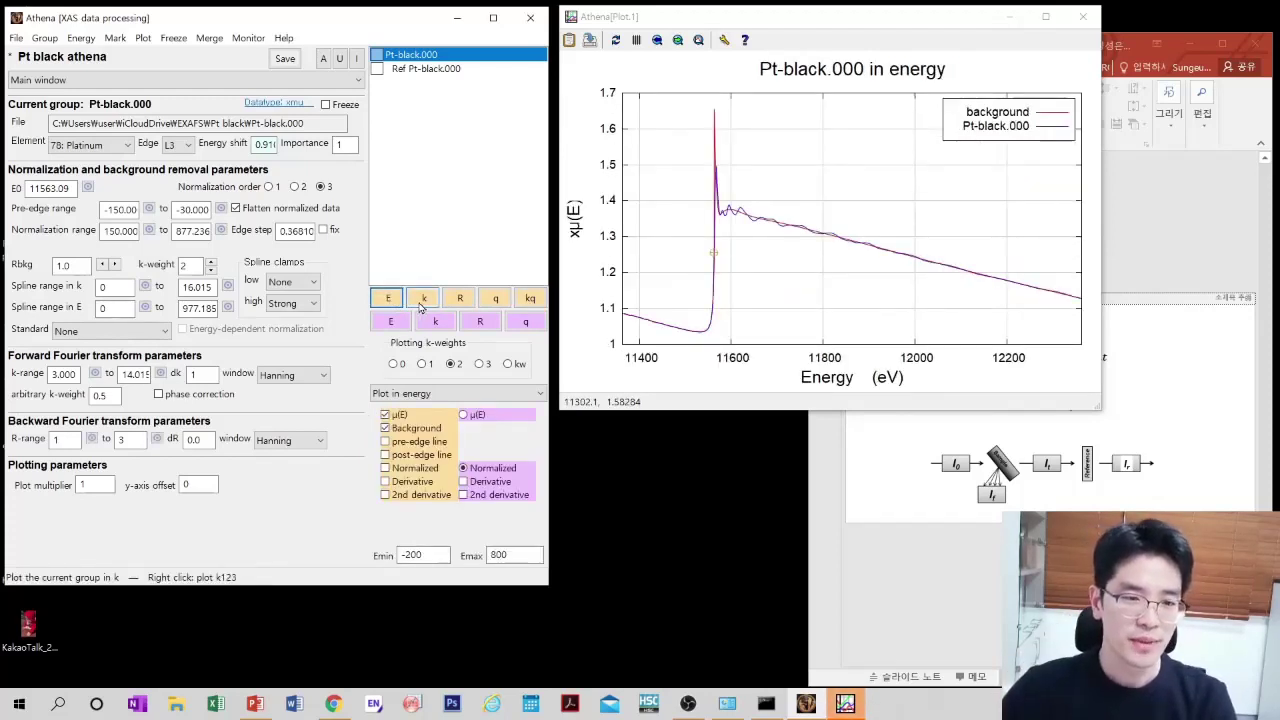
left_click(422, 301)
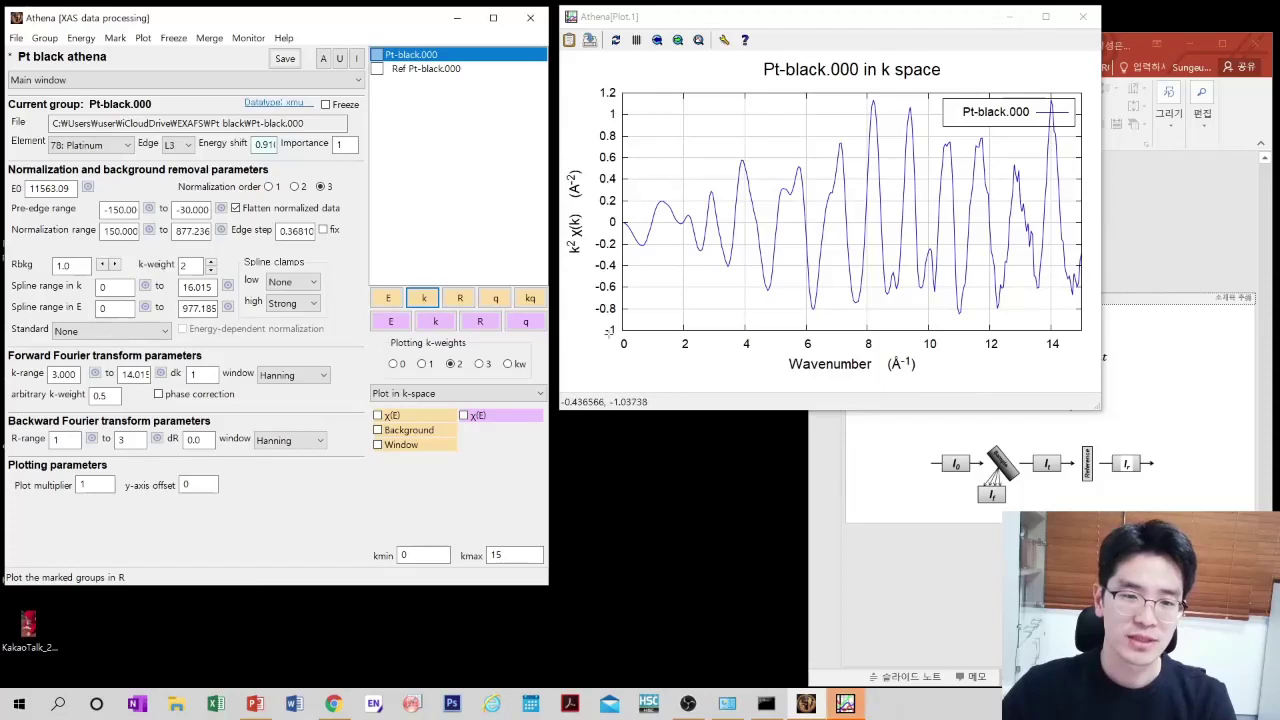
left_click(461, 300)
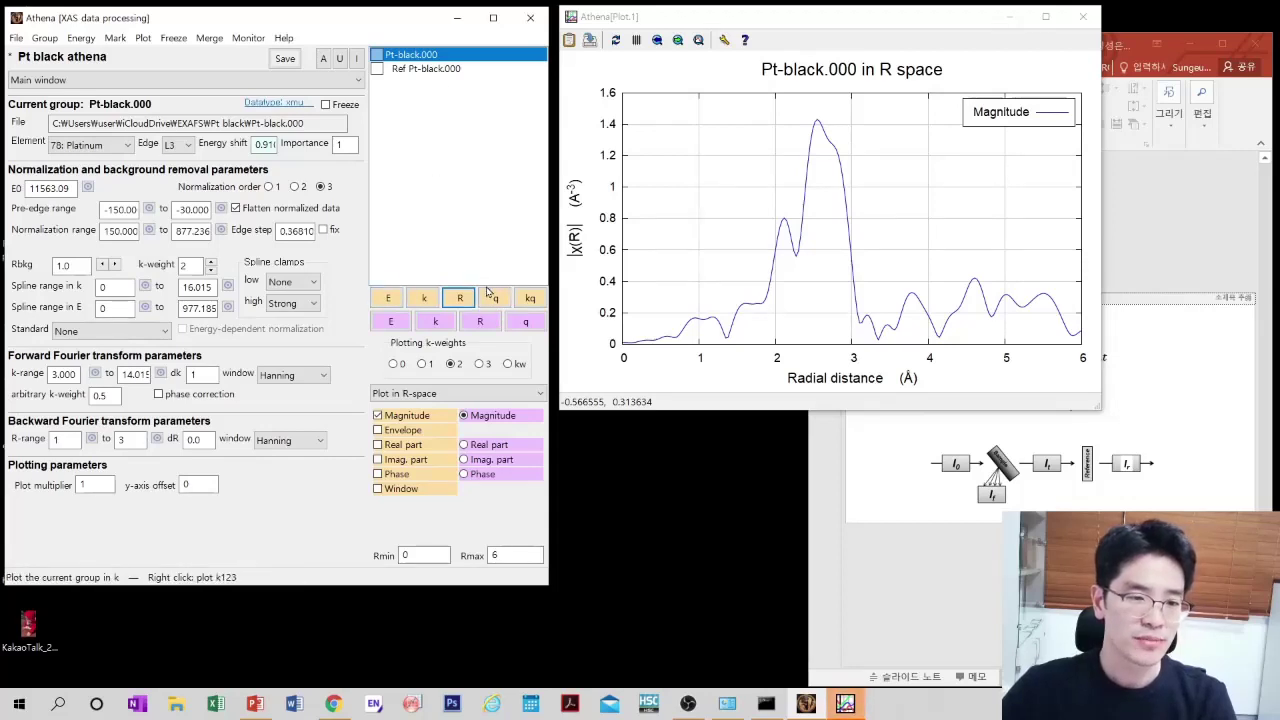
- Mark Pt-black.000 and Ref Pt-black.000 and plot both marked groups in energy, k and R space, returning to energy
double_click(440, 55)
left_click(606, 150)
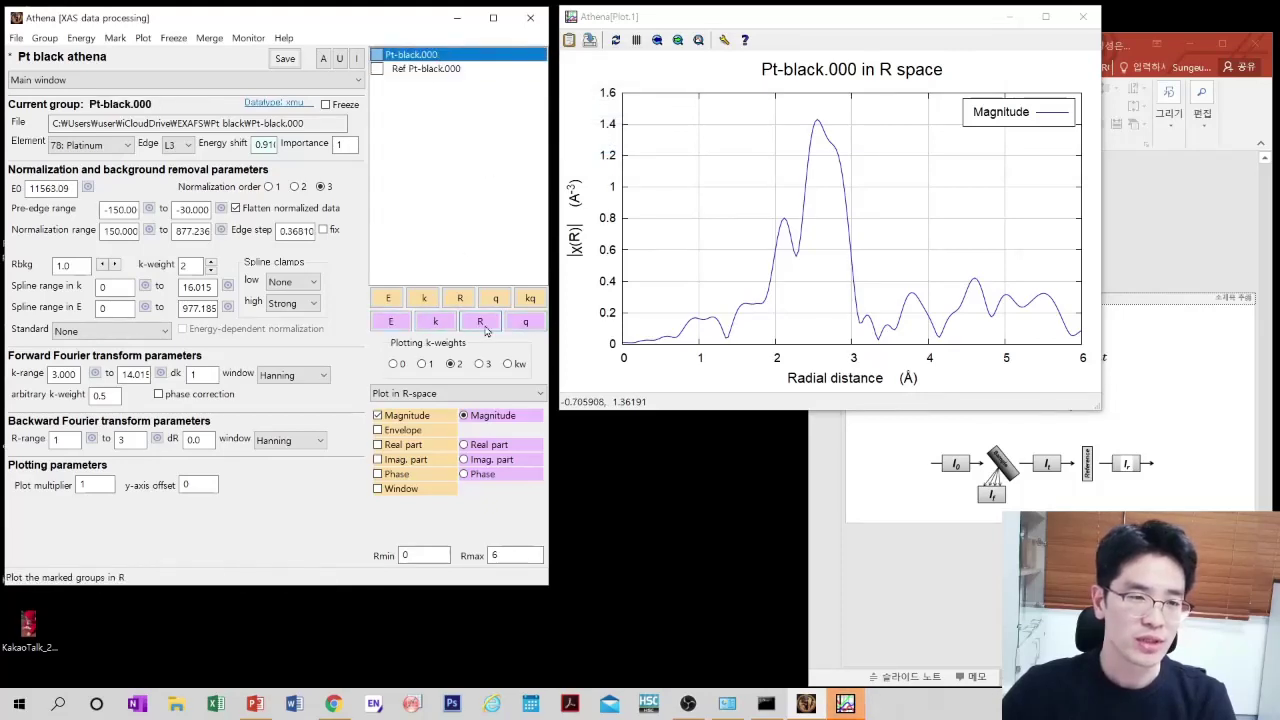
left_click(381, 67)
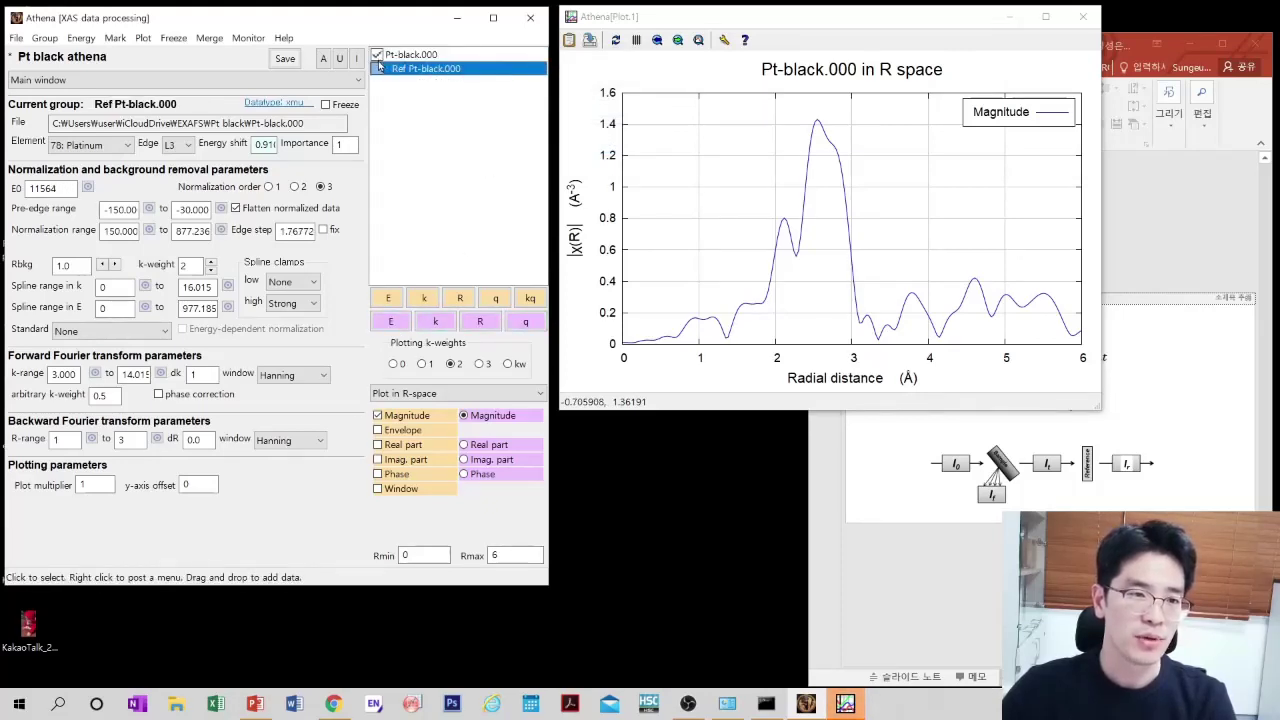
left_click(395, 55)
left_click(395, 321)
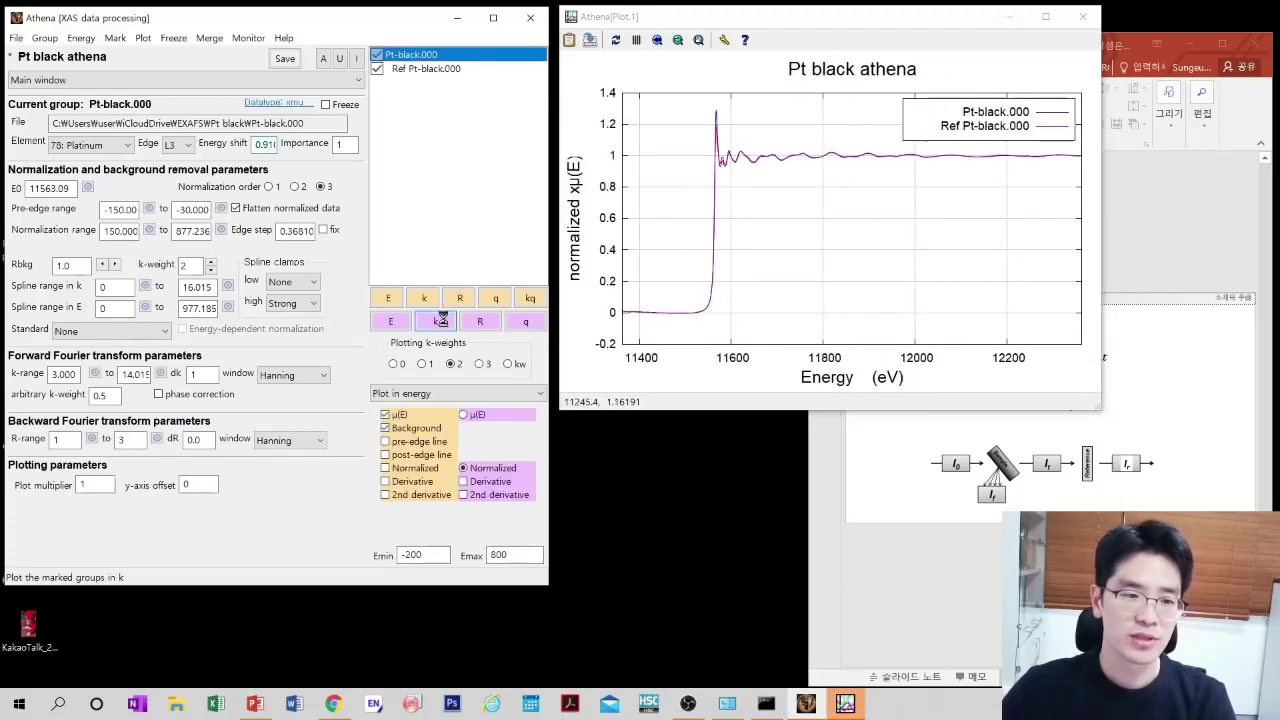
left_click(440, 321)
left_click(474, 322)
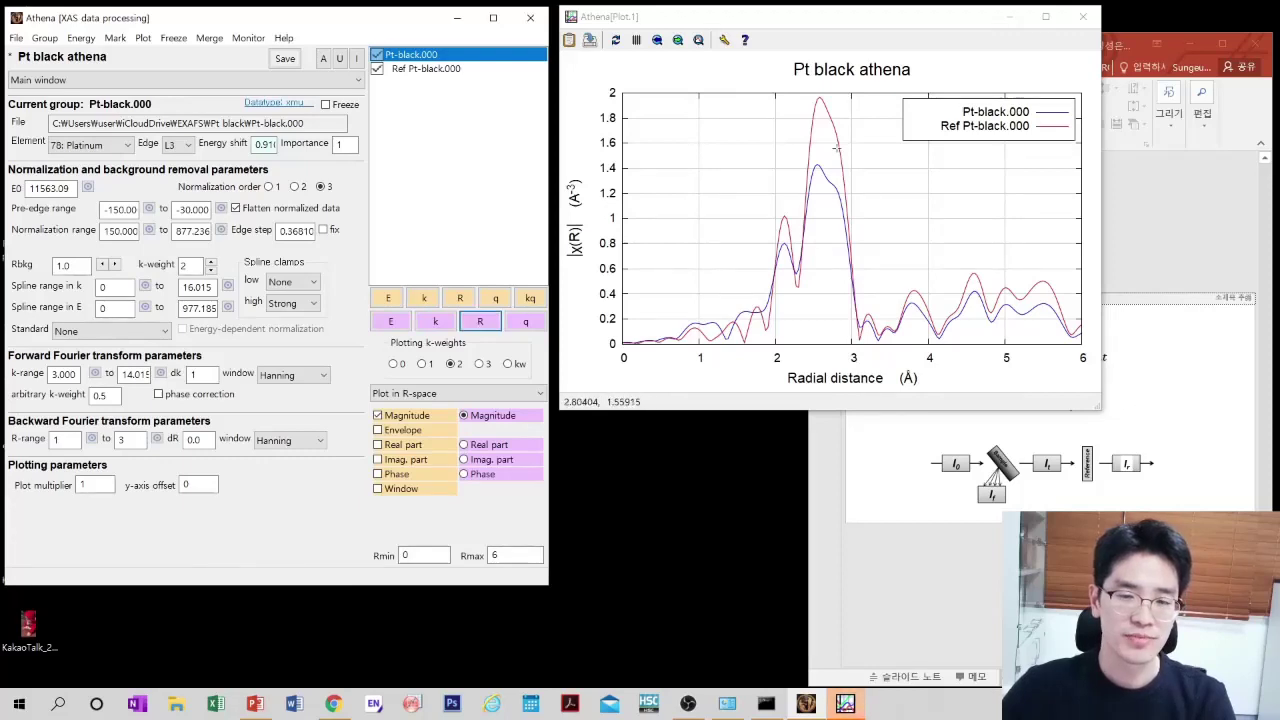
left_click(391, 321)
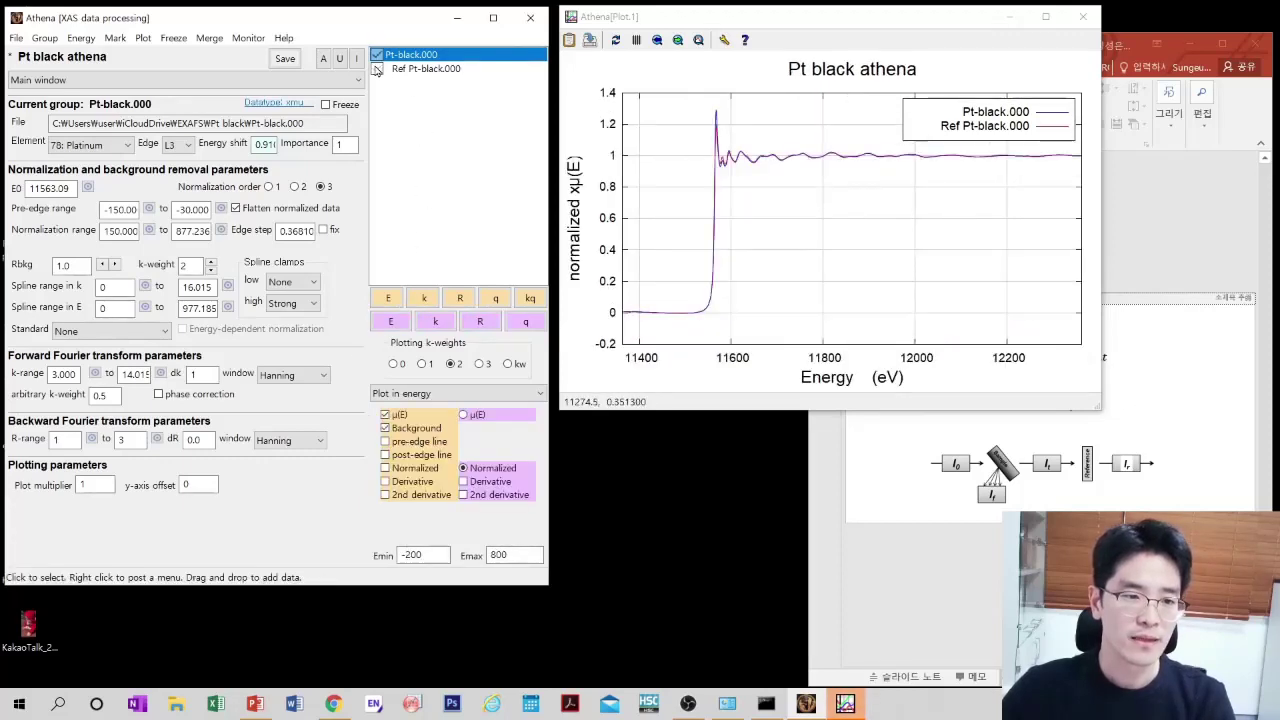
- Plot only Pt-black.000 in energy with its background and pre-edge line, in an enlarged plot window showing the full energy range
left_click(385, 427)
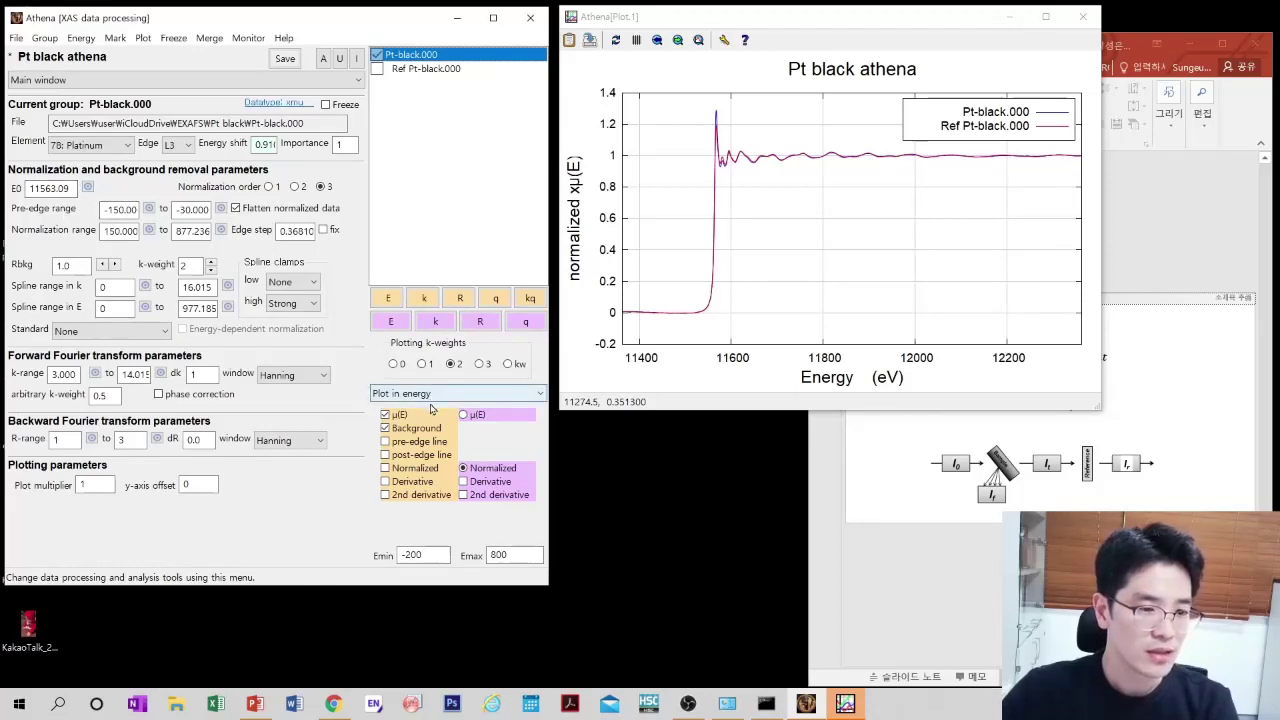
left_click(386, 441)
left_click(388, 297)
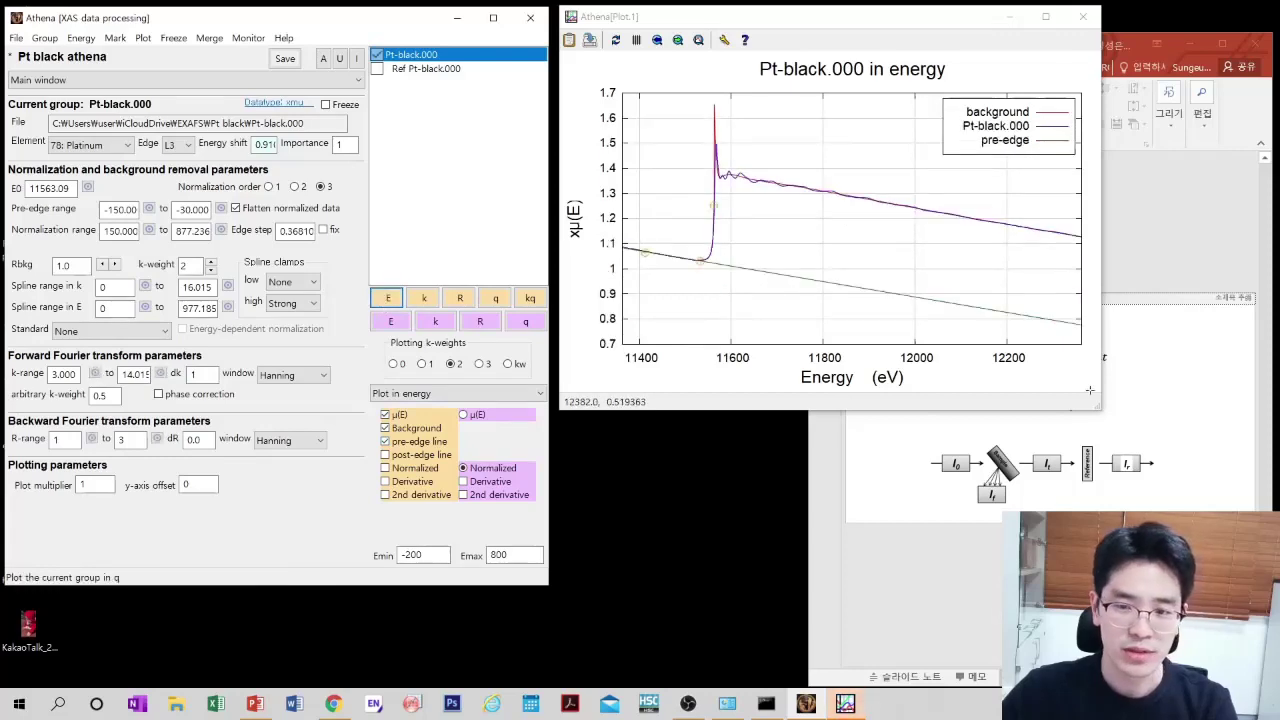
left_click_drag(1100, 409, 1256, 507)
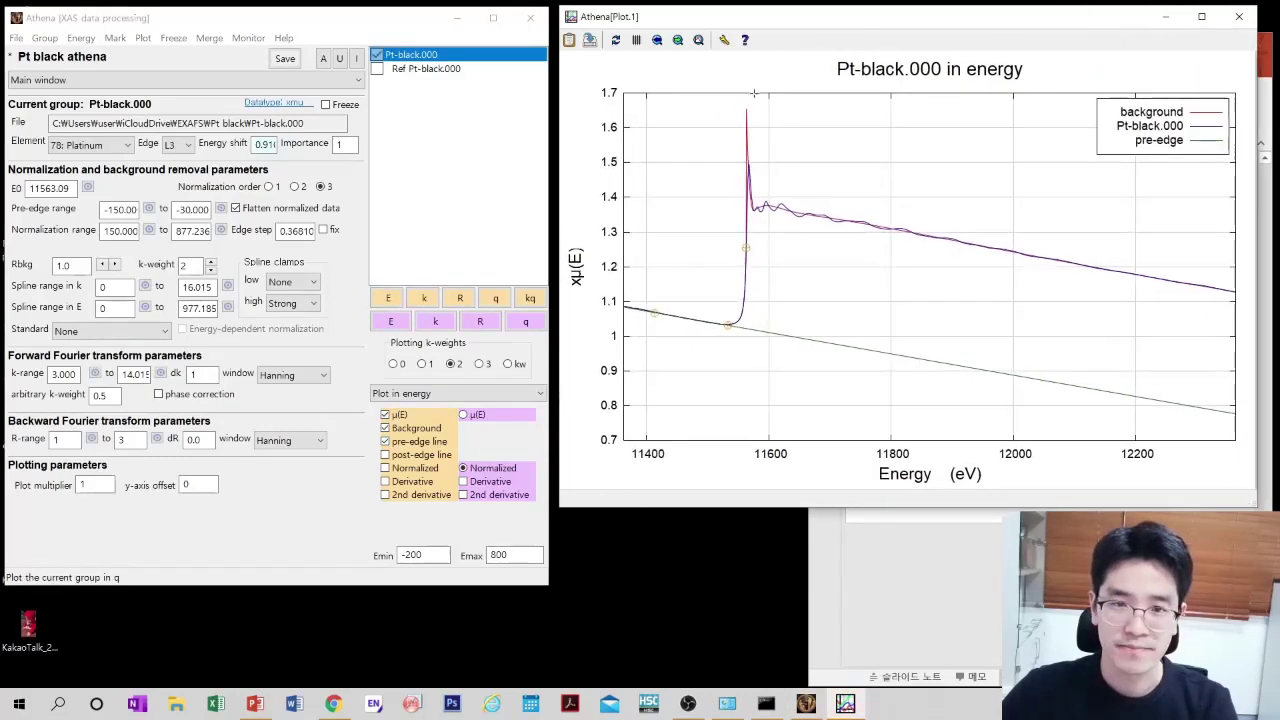
left_click(702, 42)
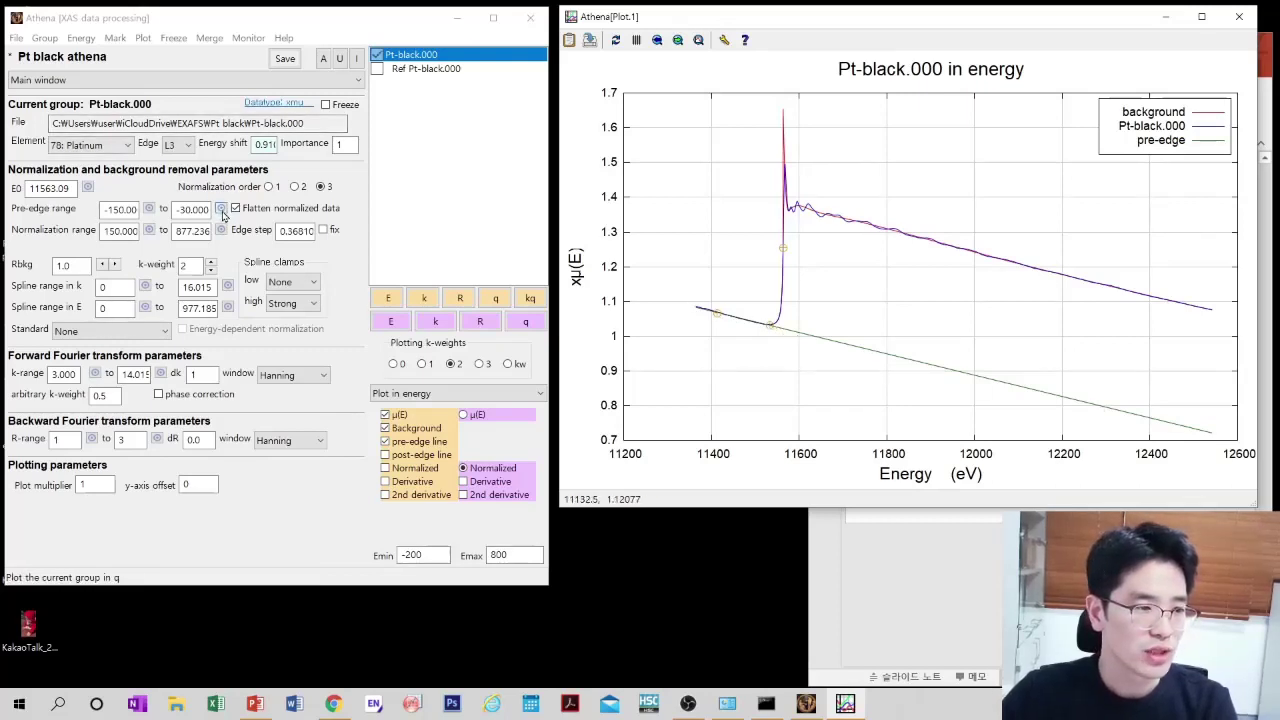
- Try -50 as the upper pre-edge limit of Pt-black.000, settle on -70, and show the full energy range
left_click(190, 210)
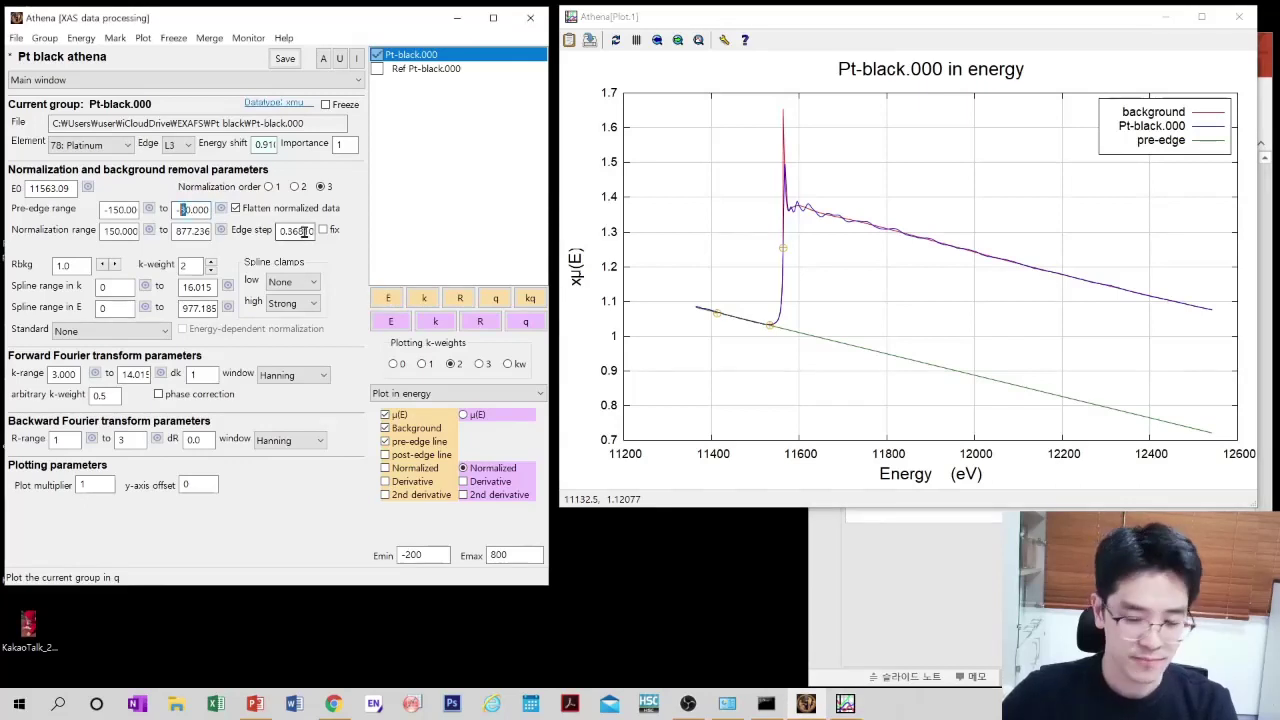
type("5")
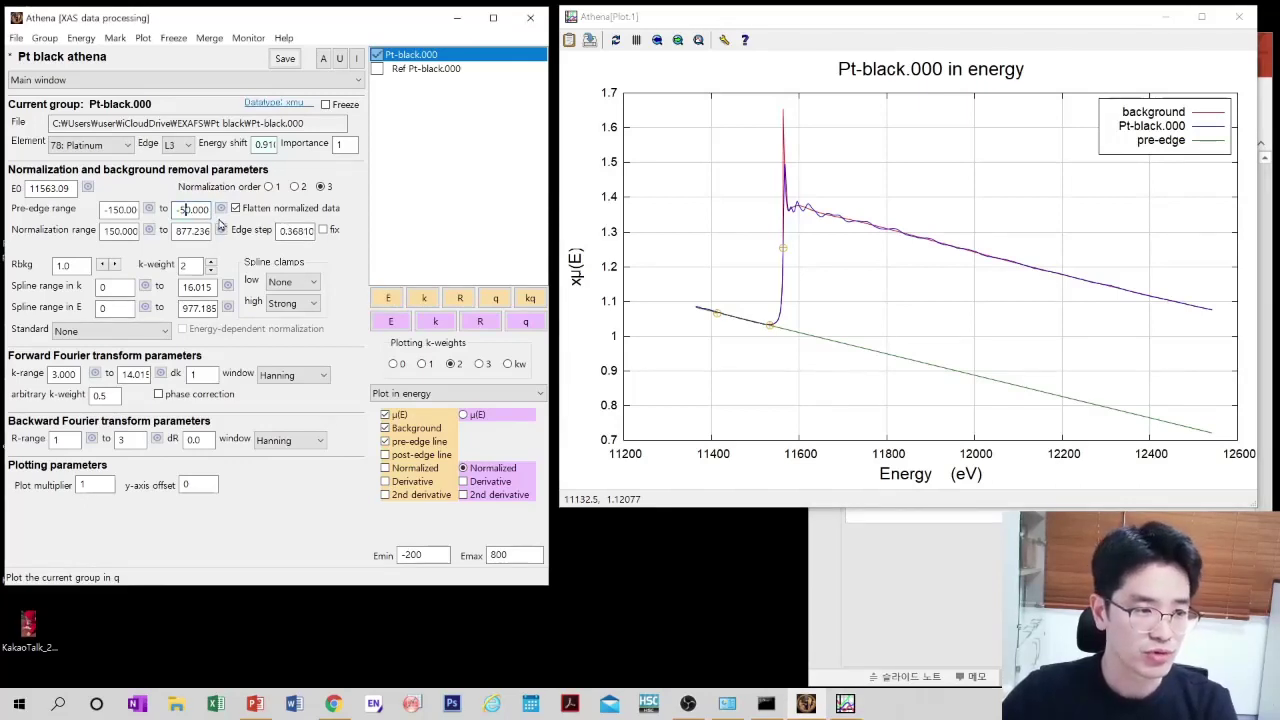
key("Return")
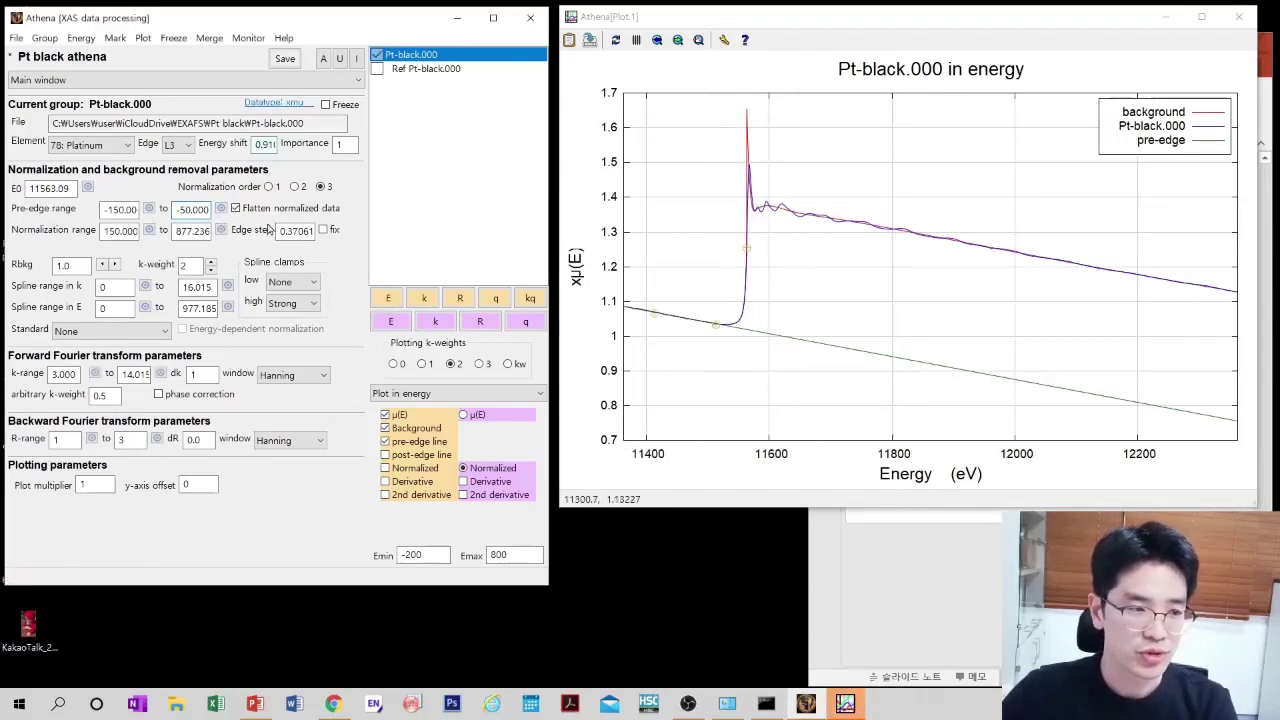
type("7")
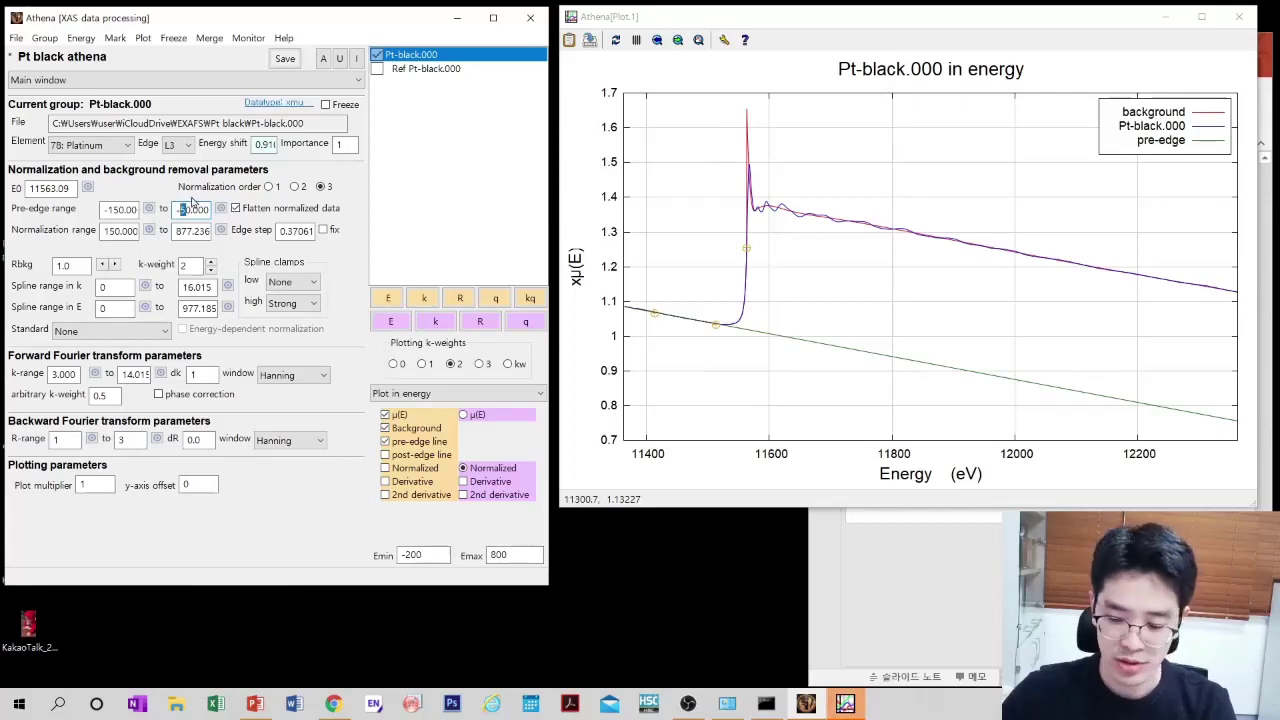
key("Return")
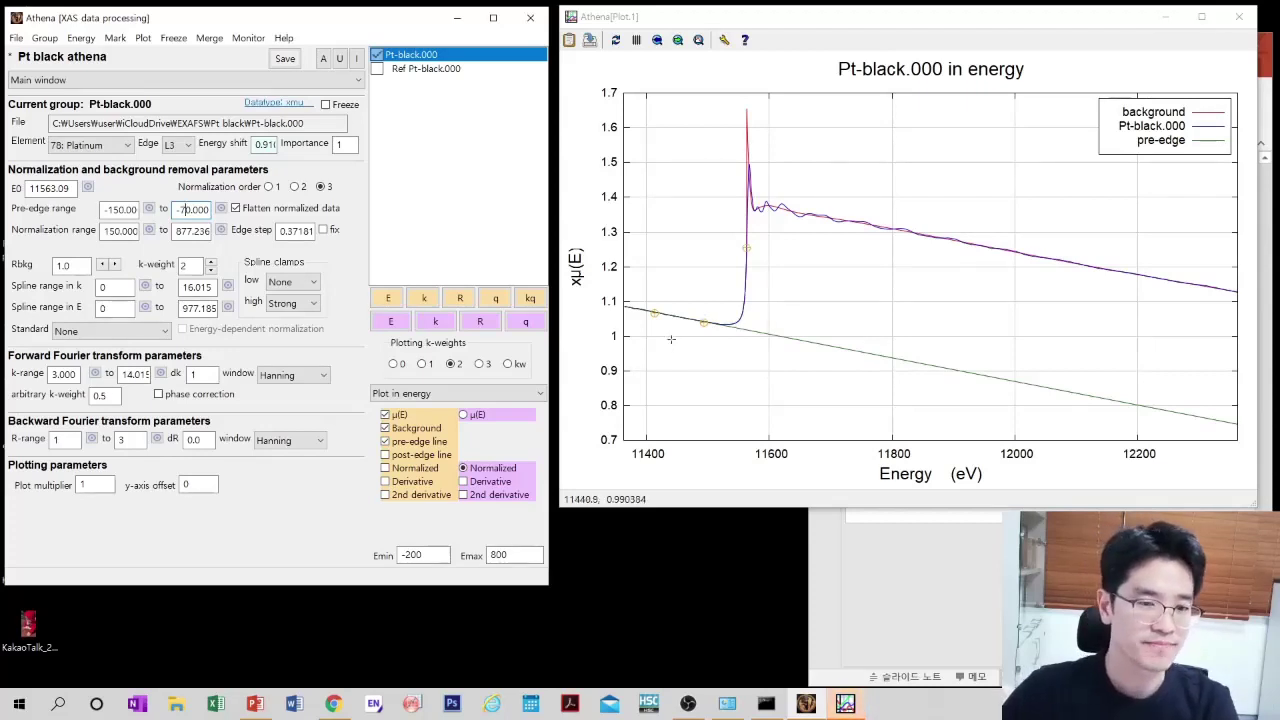
left_click(698, 39)
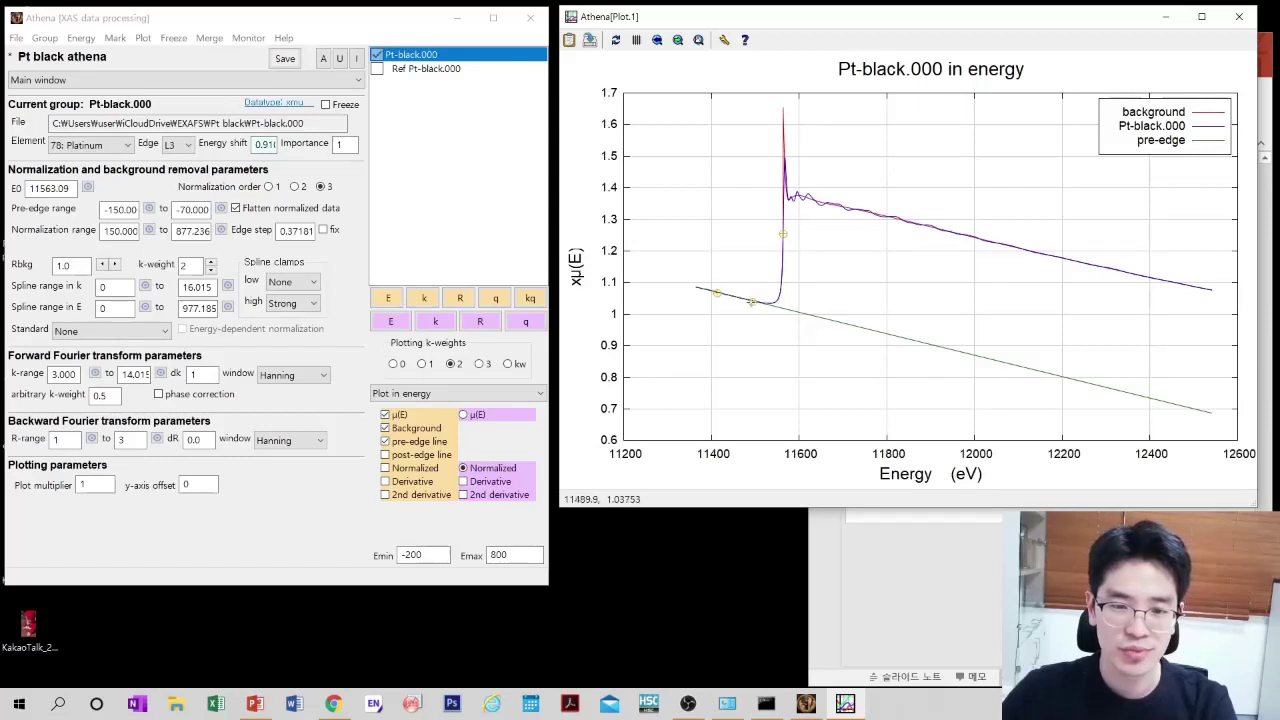
- Pluck the lower pre-edge limit near the start of the spectrum, at about -188.79, and show the full energy range
left_click(150, 210)
left_click(150, 210)
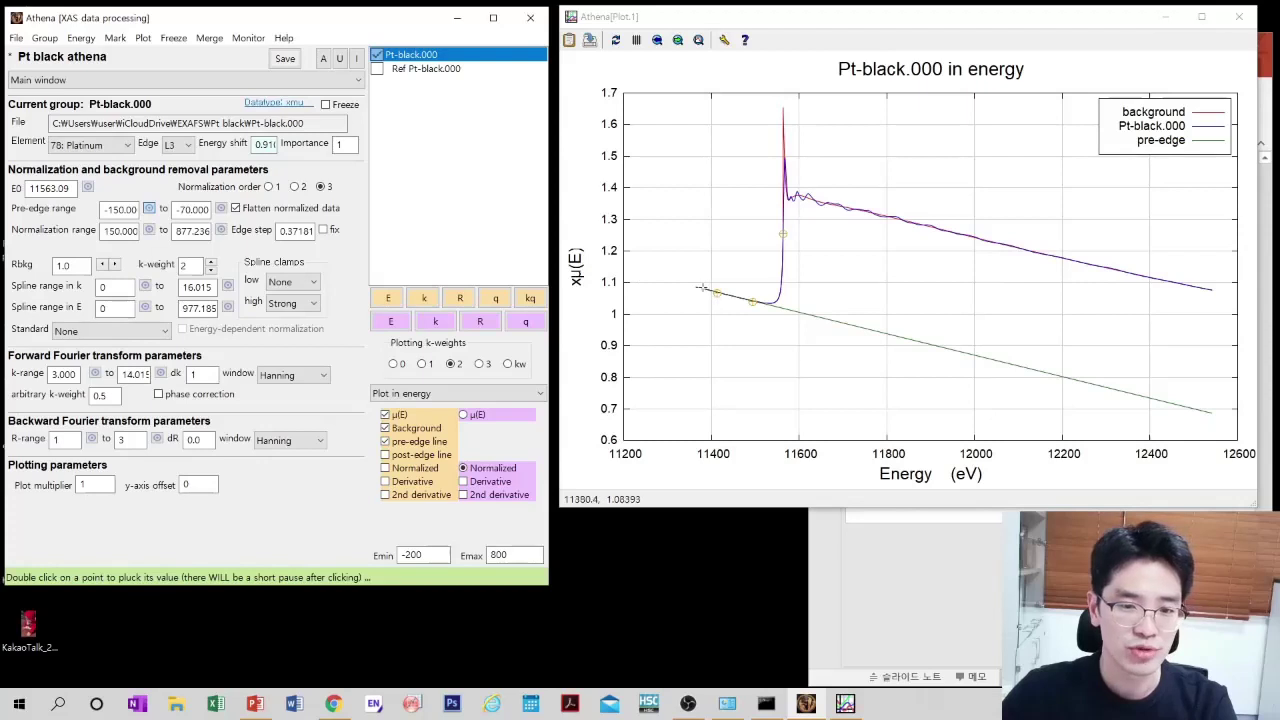
double_click(700, 288)
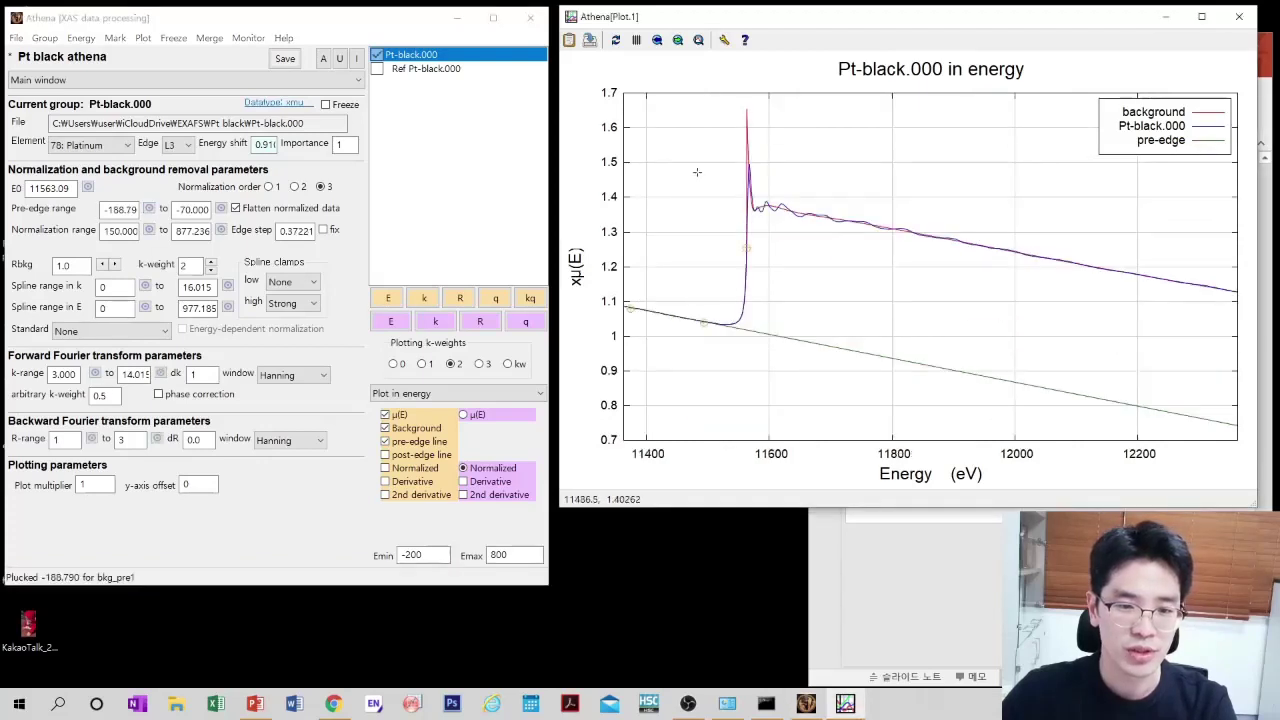
left_click(698, 40)
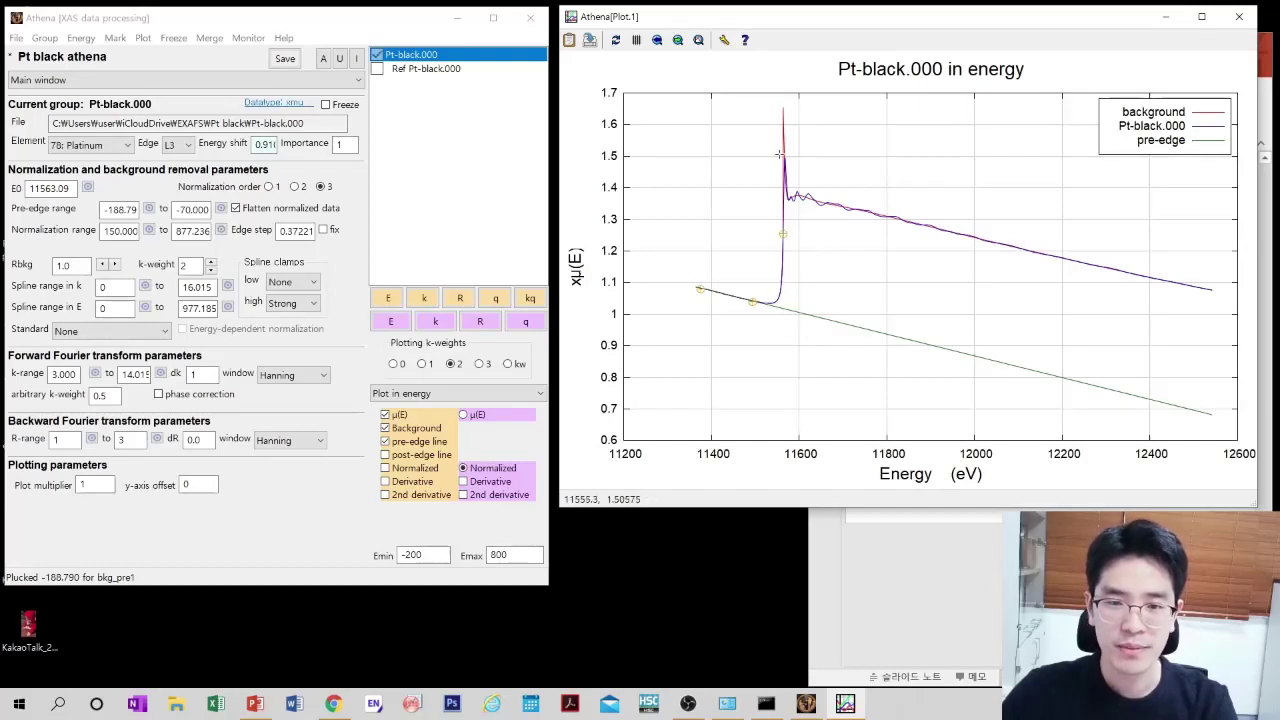
- Hide the background and show the pre-edge and post-edge lines together on the full-range energy plot of Pt-black.000
left_click(76, 228)
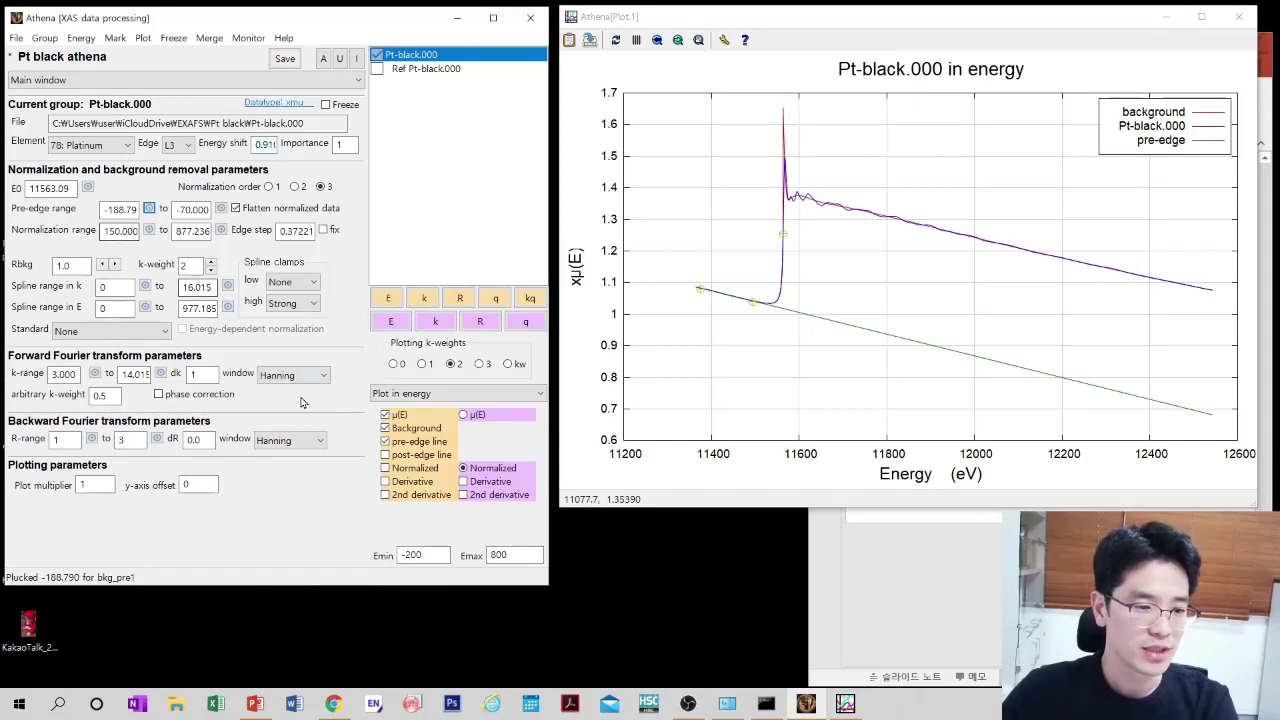
left_click(385, 428)
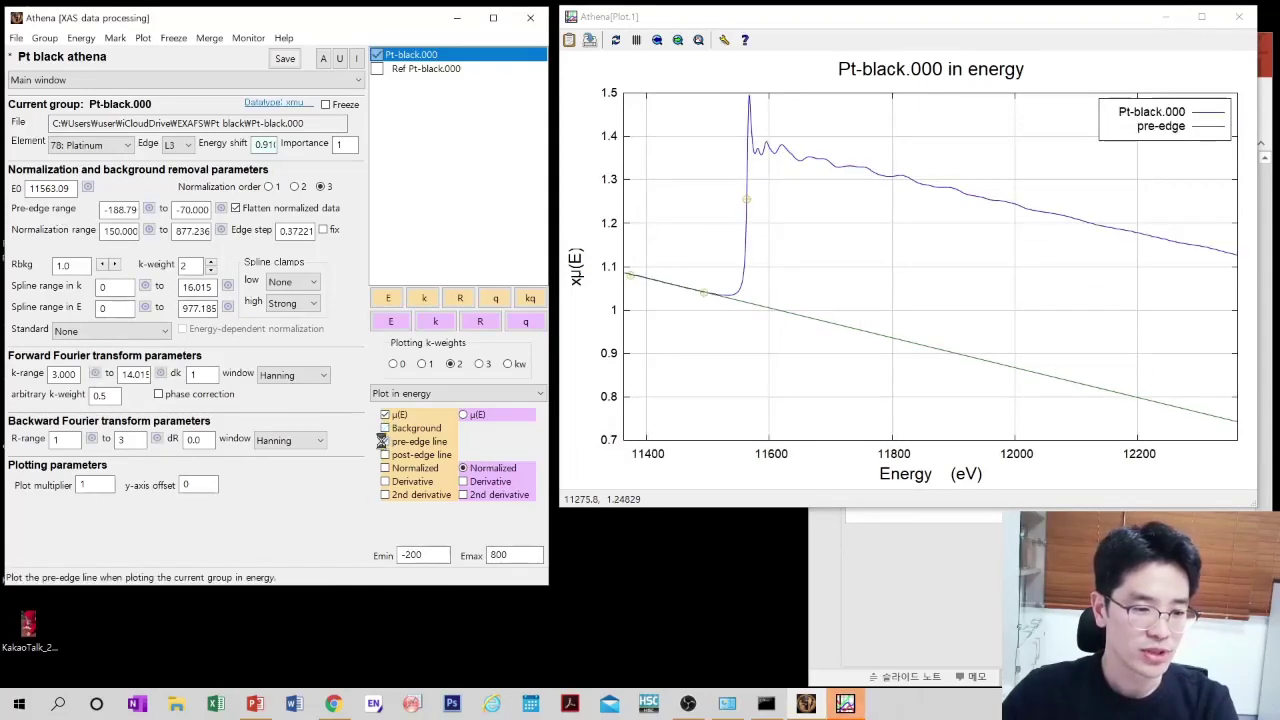
left_click(385, 441)
left_click(385, 455)
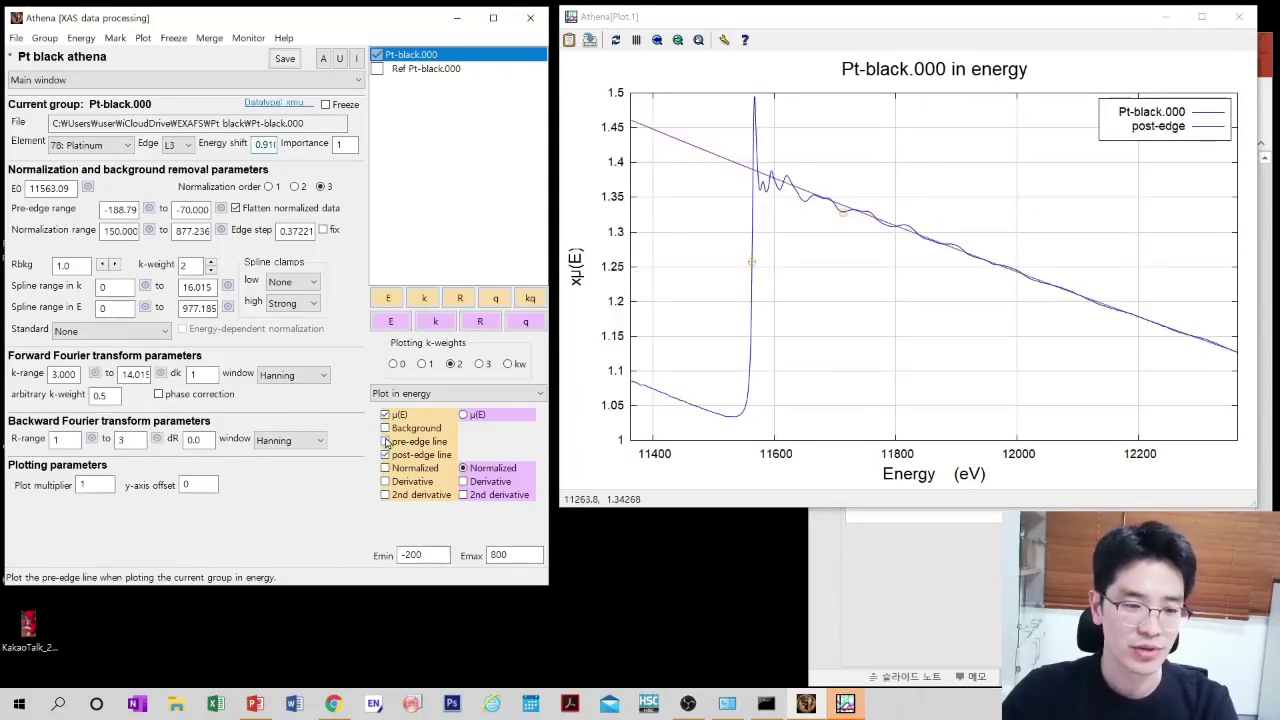
left_click(385, 441)
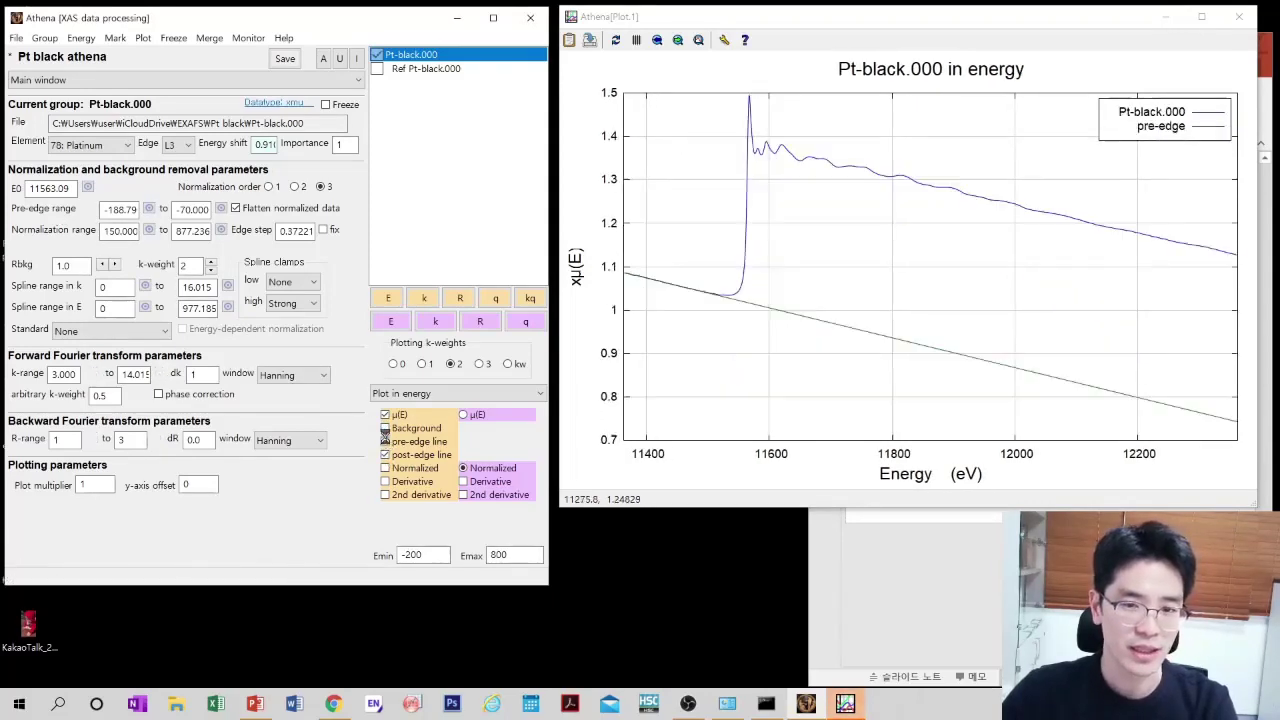
left_click(696, 42)
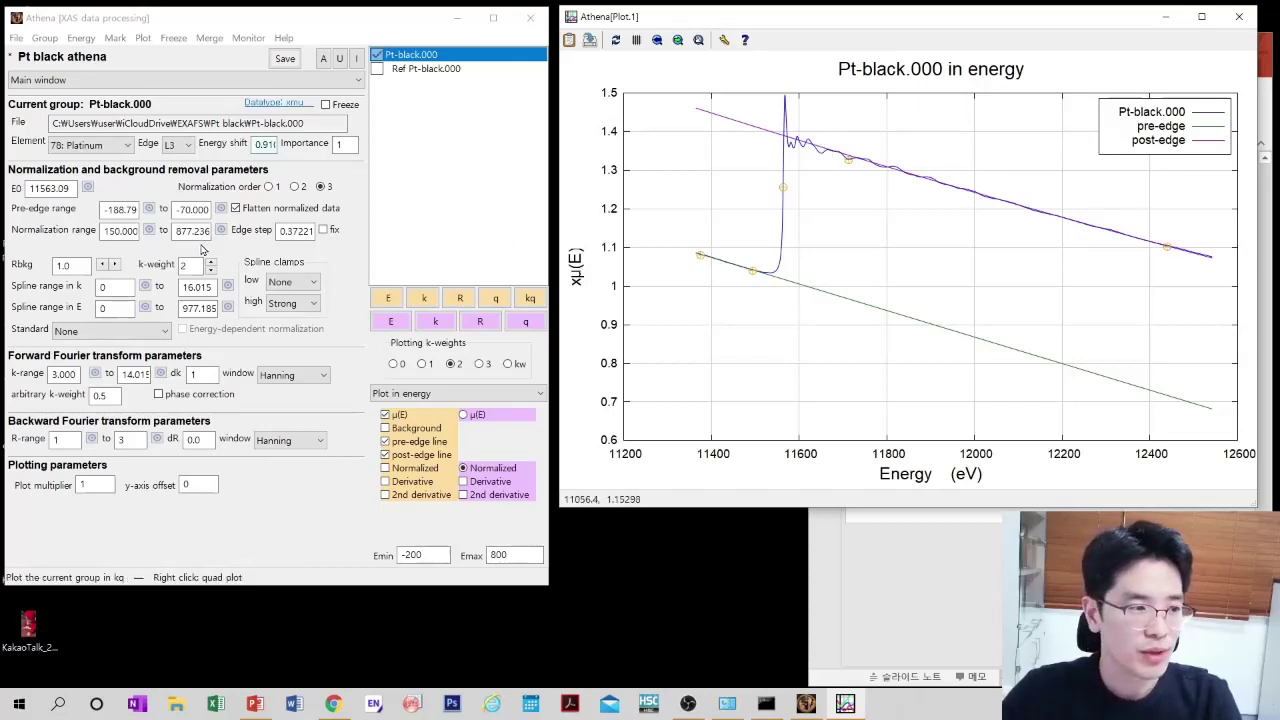
- Pluck the lower normalization range limit from the plot at about 100.11 and show the full energy range
left_click(147, 230)
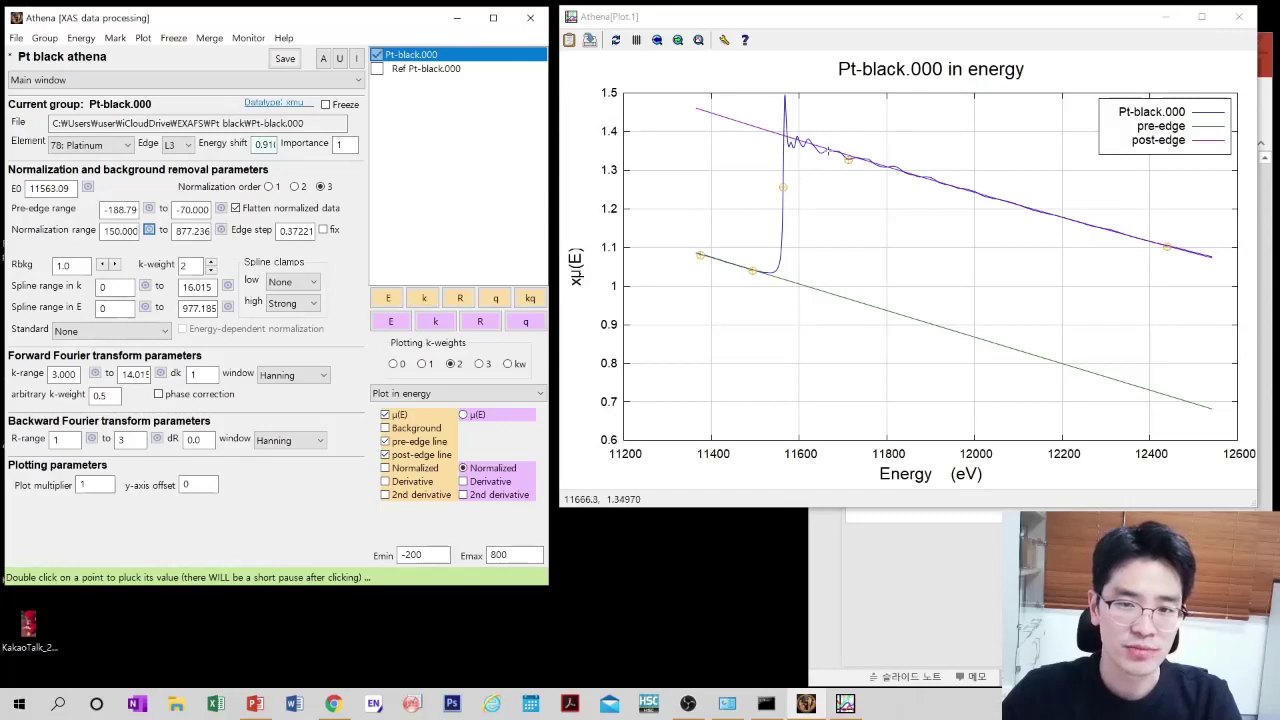
double_click(828, 150)
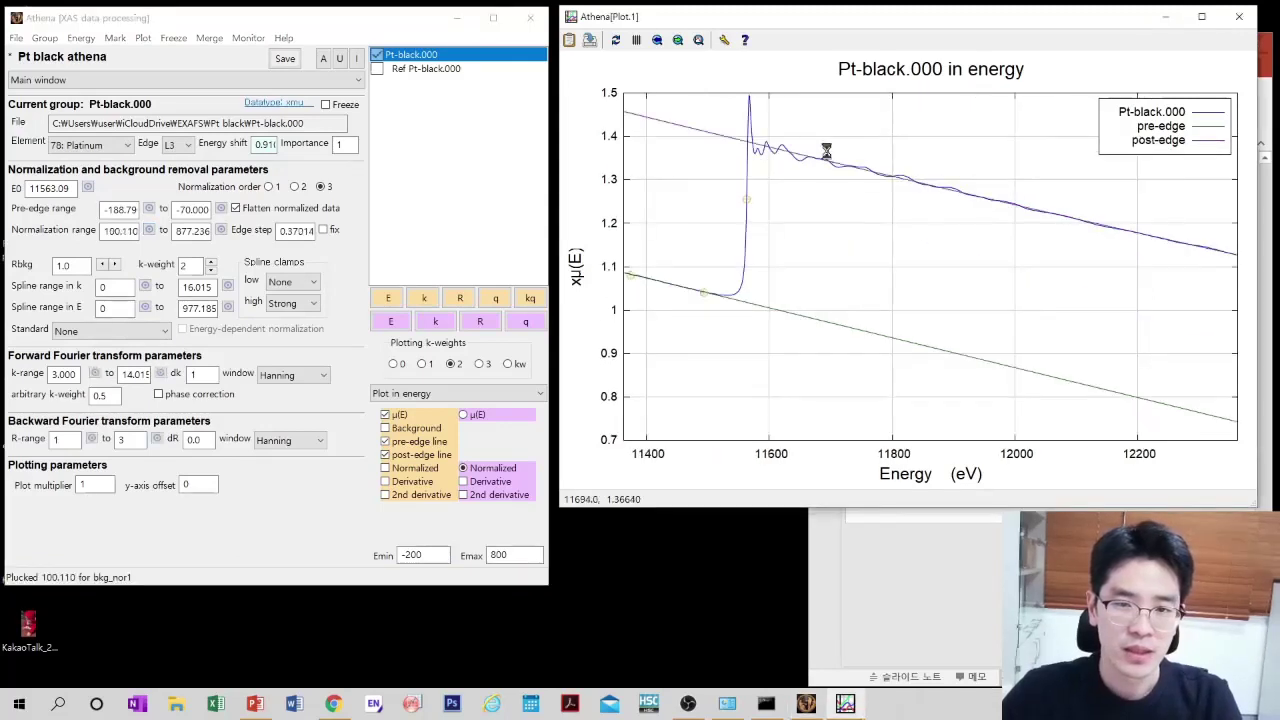
left_click(698, 41)
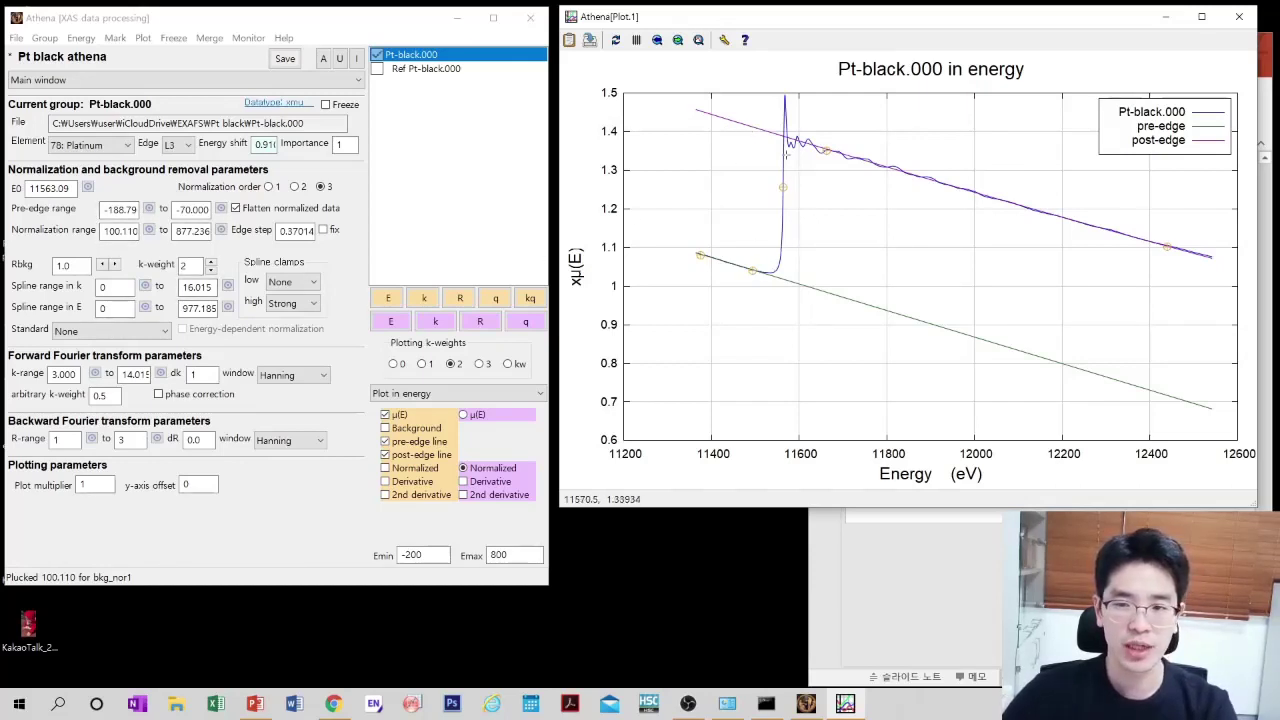
- Plot the normalized energy spectrum of Pt-black.000 without the pre-edge and post-edge lines, over the full energy range
left_click(385, 454)
left_click(385, 454)
left_click(385, 468)
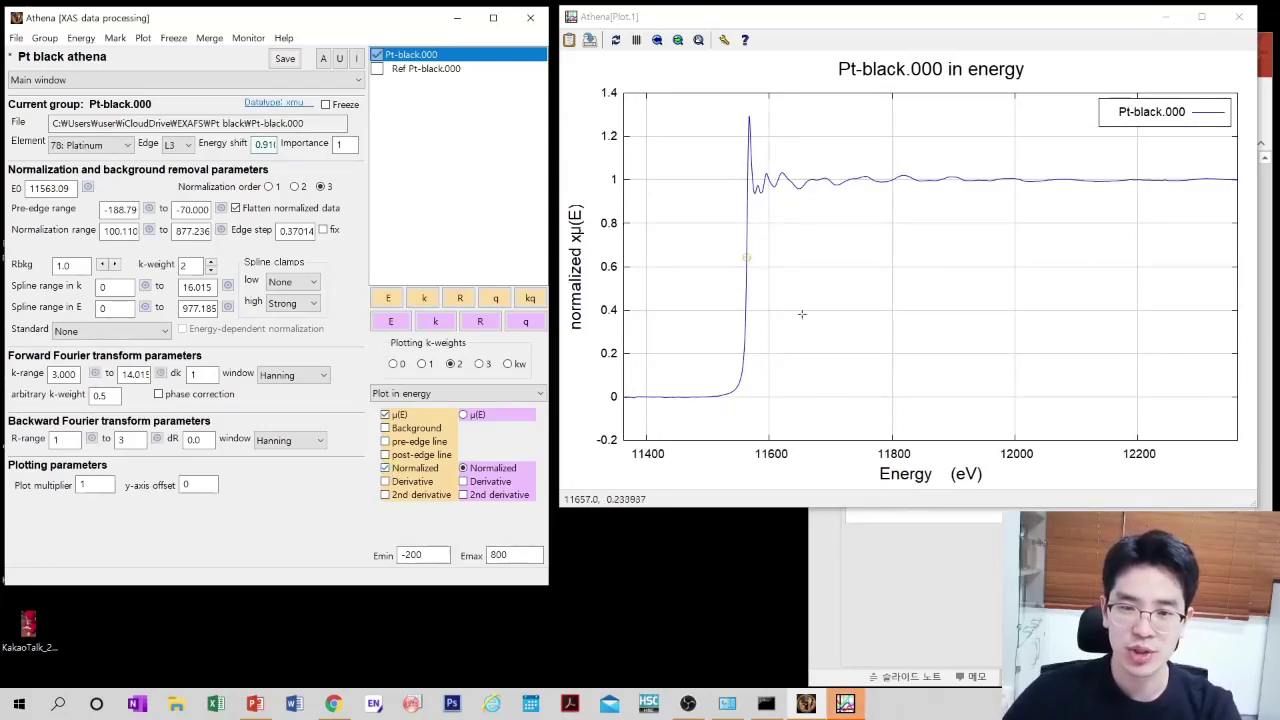
left_click(698, 40)
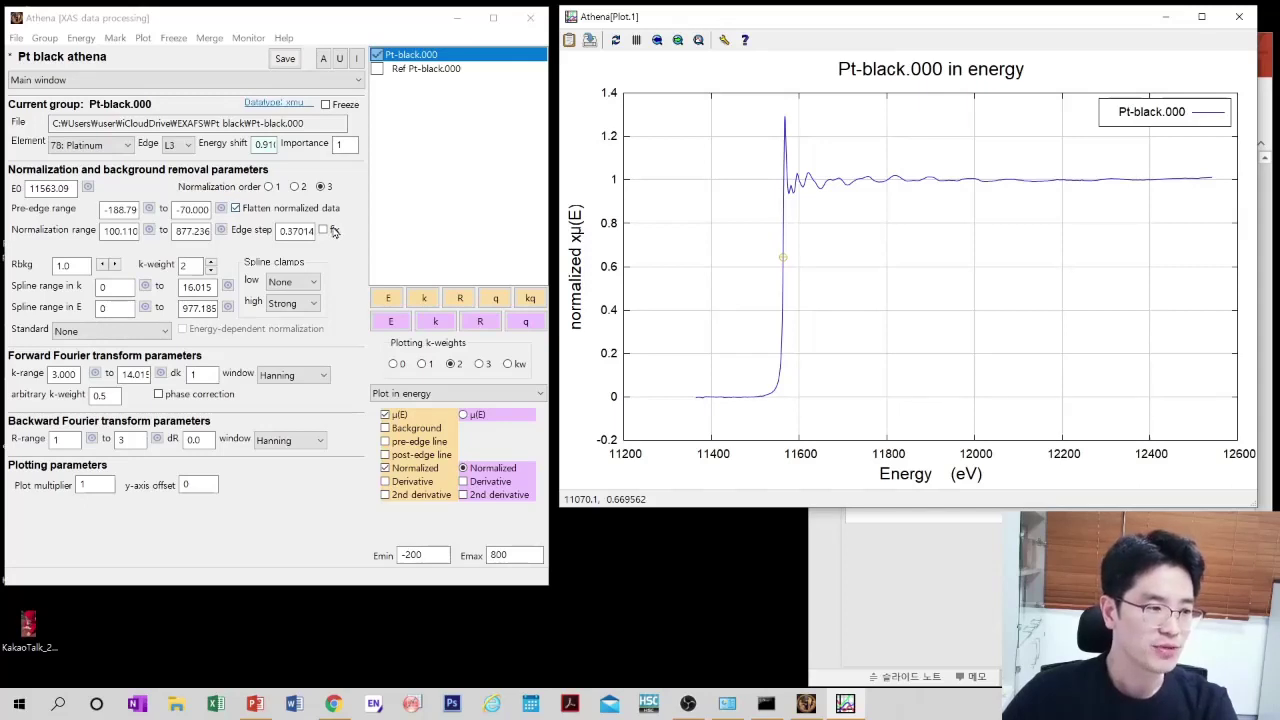
- Add the background curve to the normalized energy plot of Pt-black.000 and compare it with the k-space plot
left_click(386, 428)
left_click(385, 468)
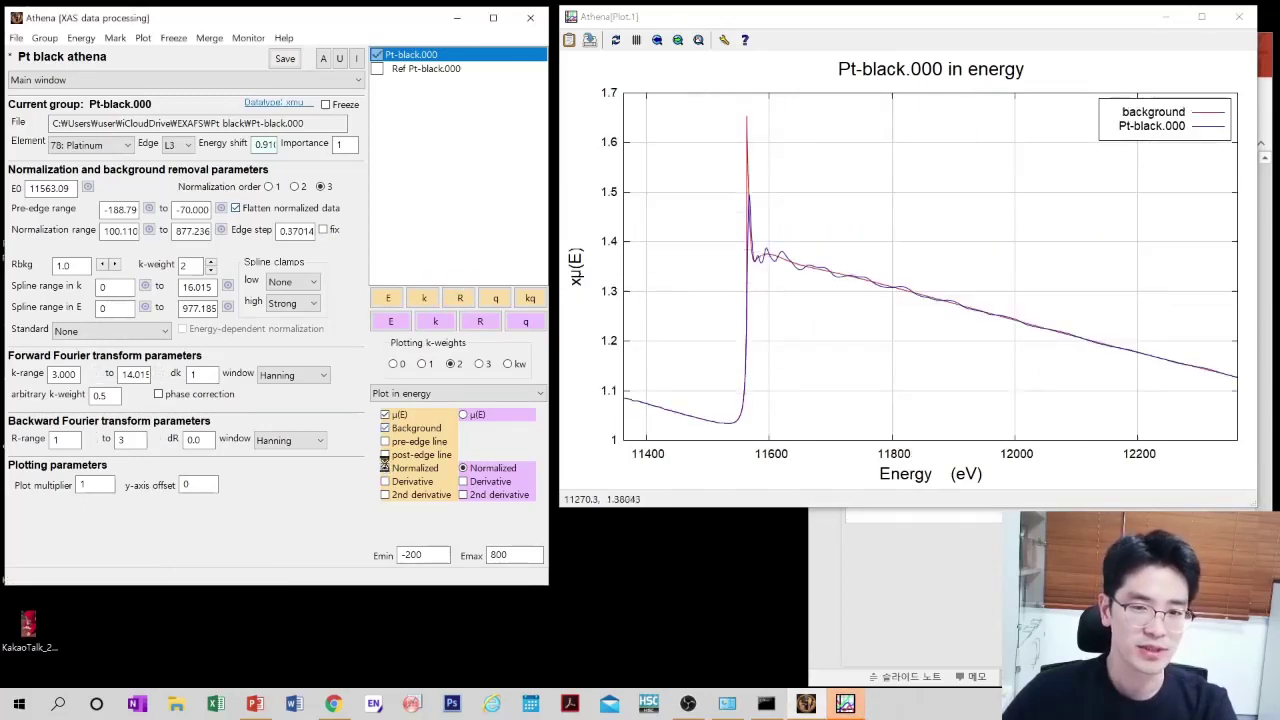
left_click(408, 468)
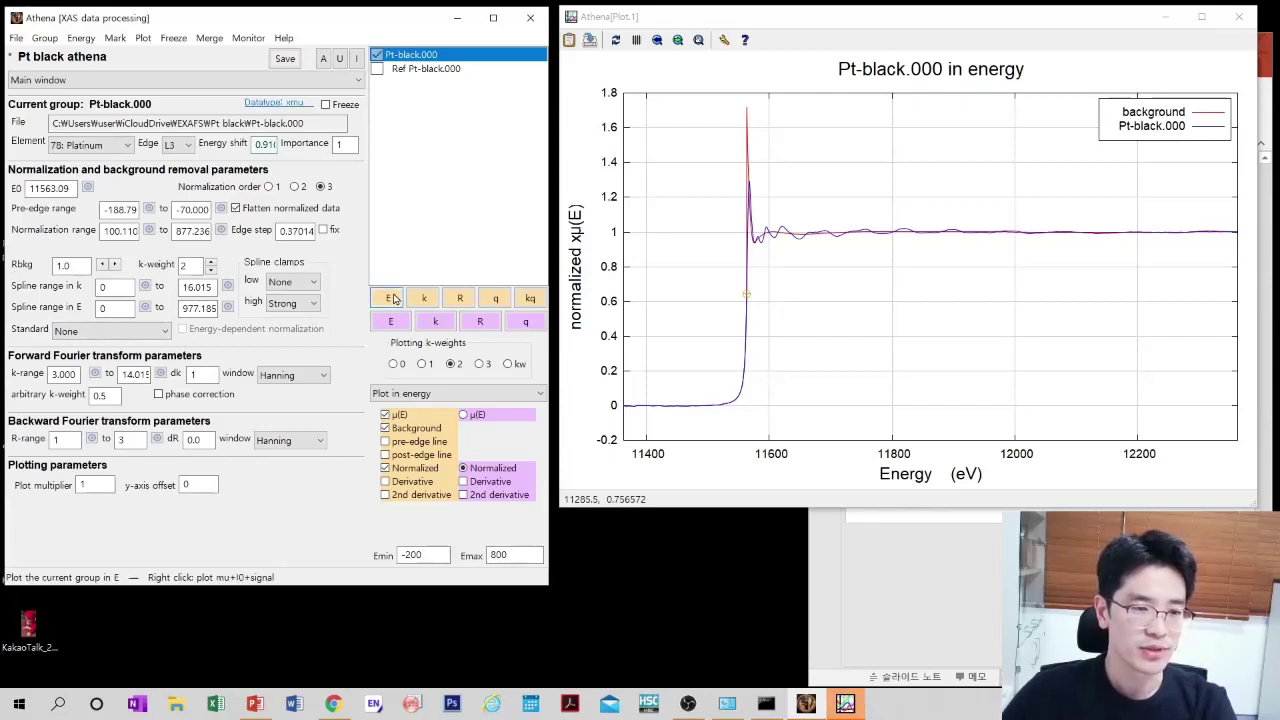
left_click(424, 298)
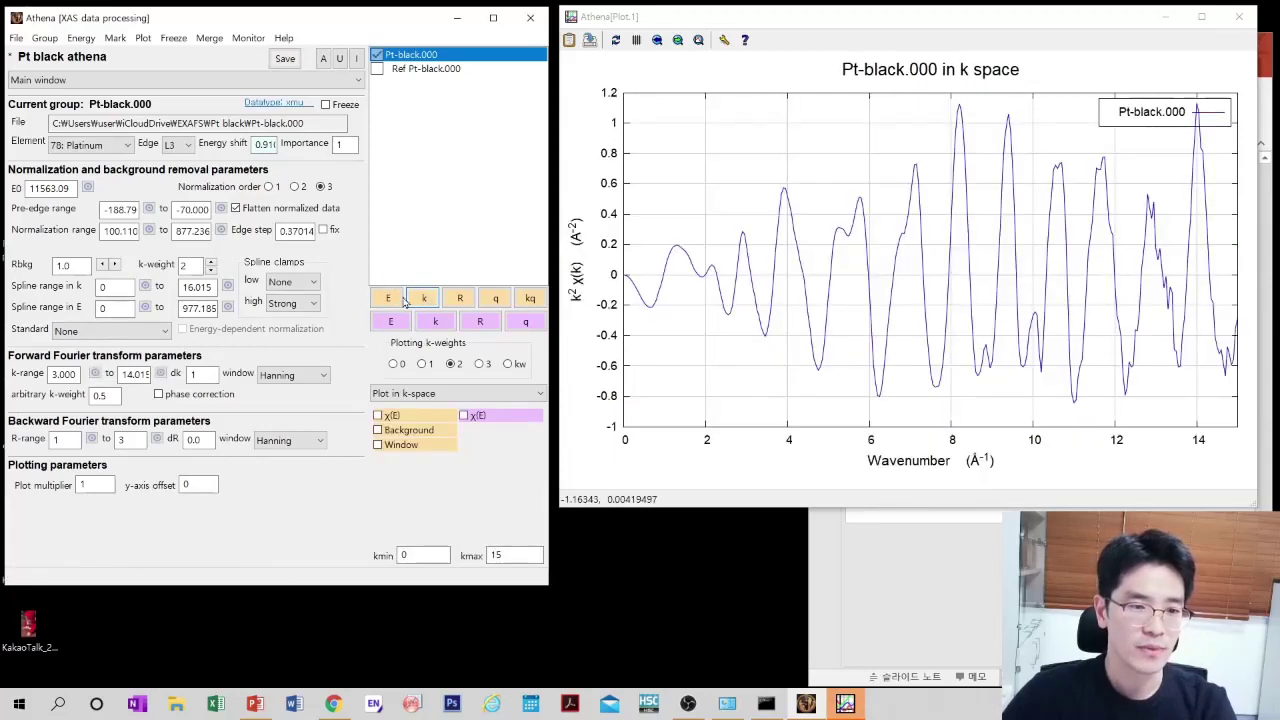
left_click(386, 298)
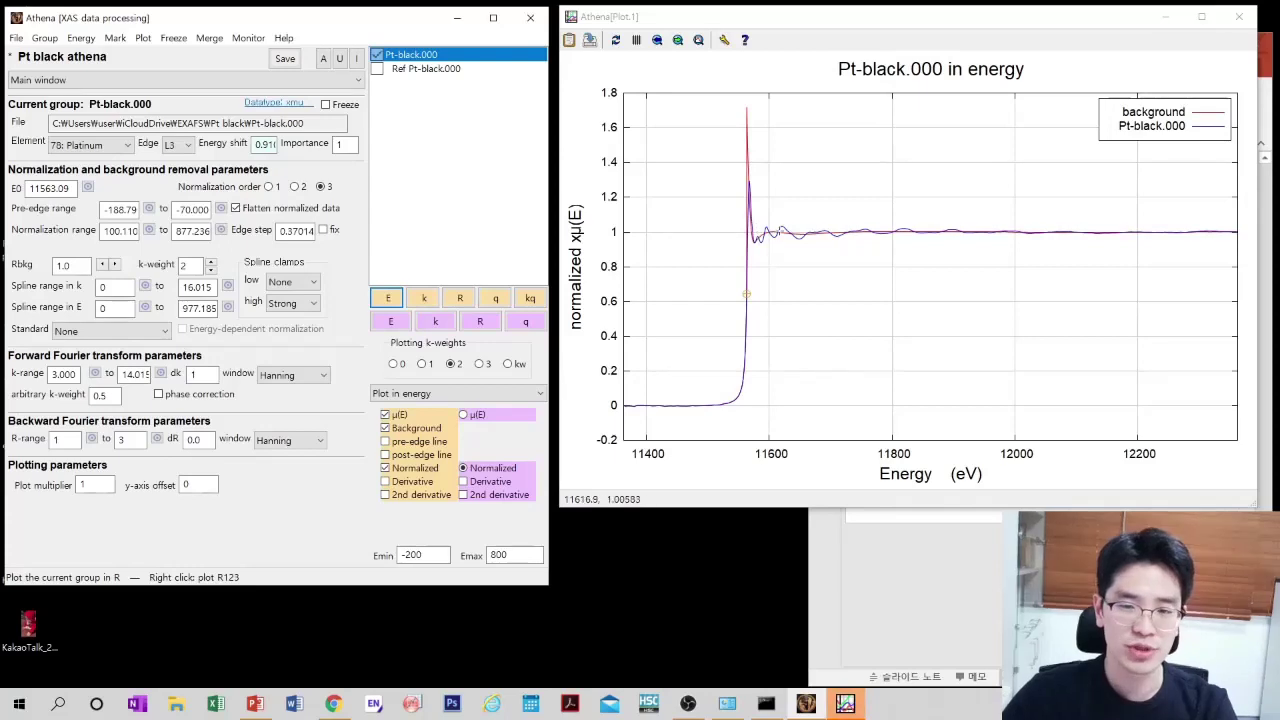
- Plot Pt-black.000 in k-space, compare plotting k-weights 0, 1, 2 and 3, and return to k-weight 2
left_click(425, 300)
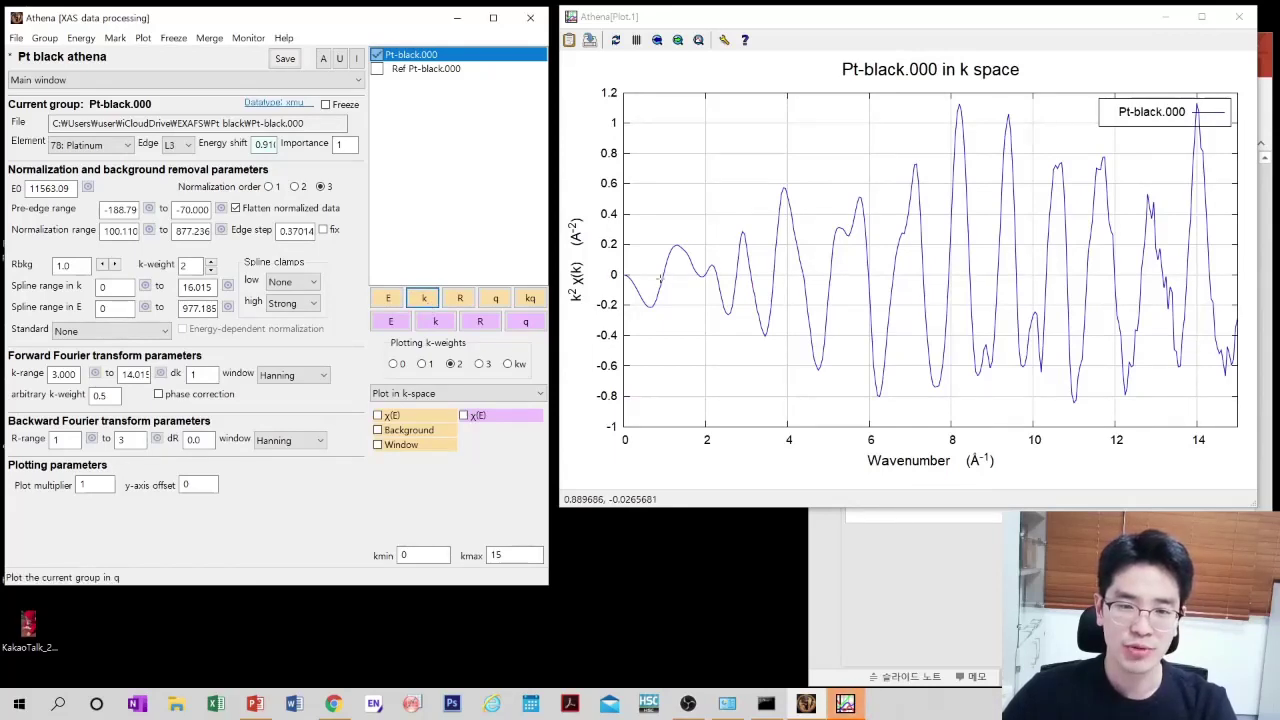
left_click(393, 364)
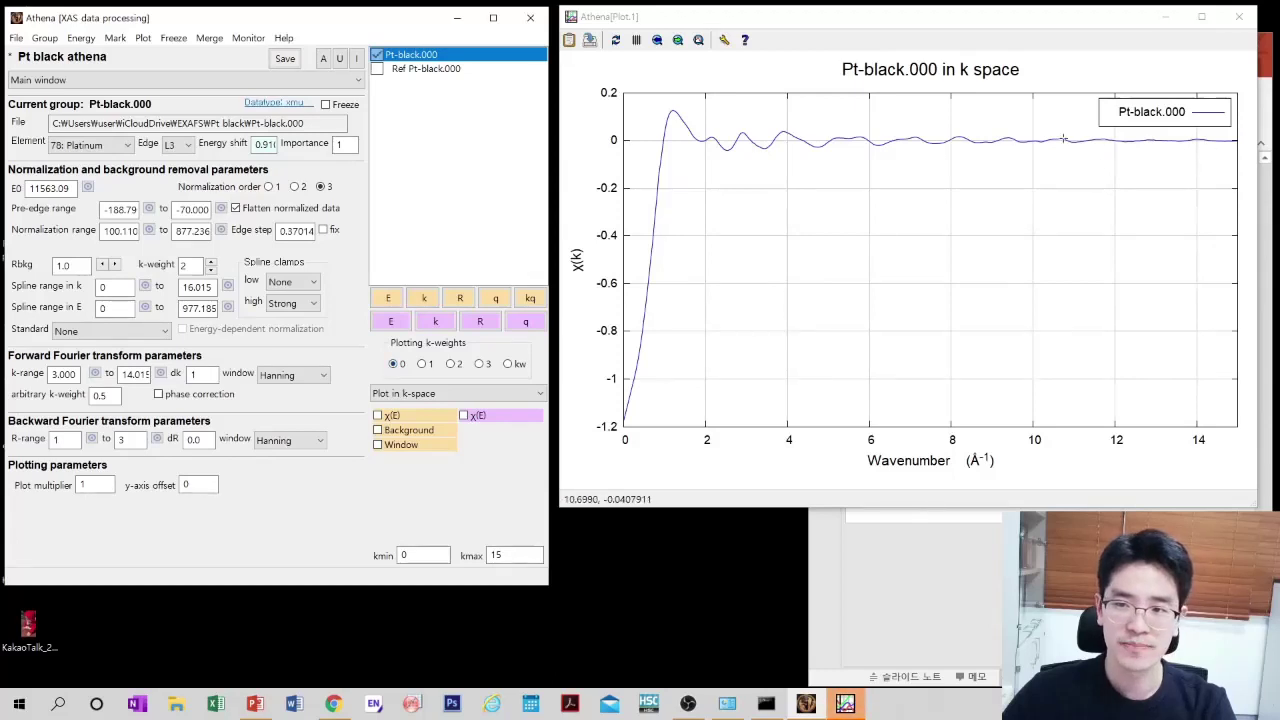
left_click(426, 367)
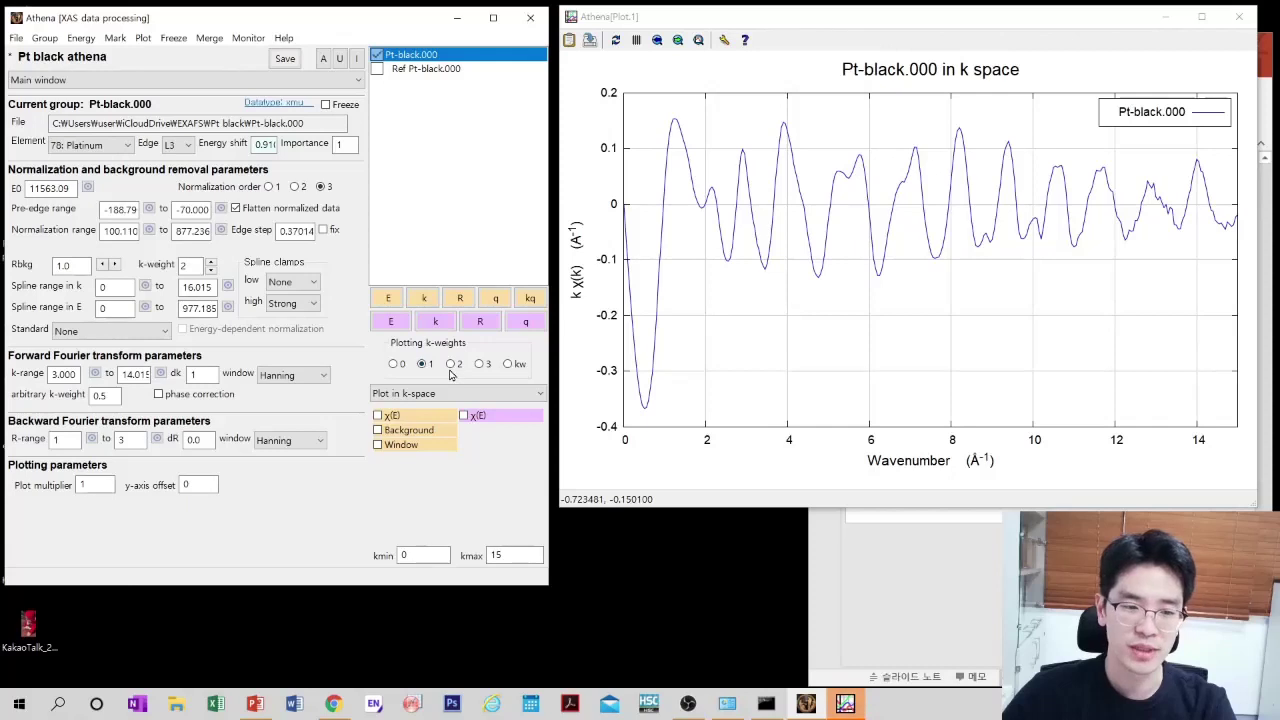
left_click(451, 366)
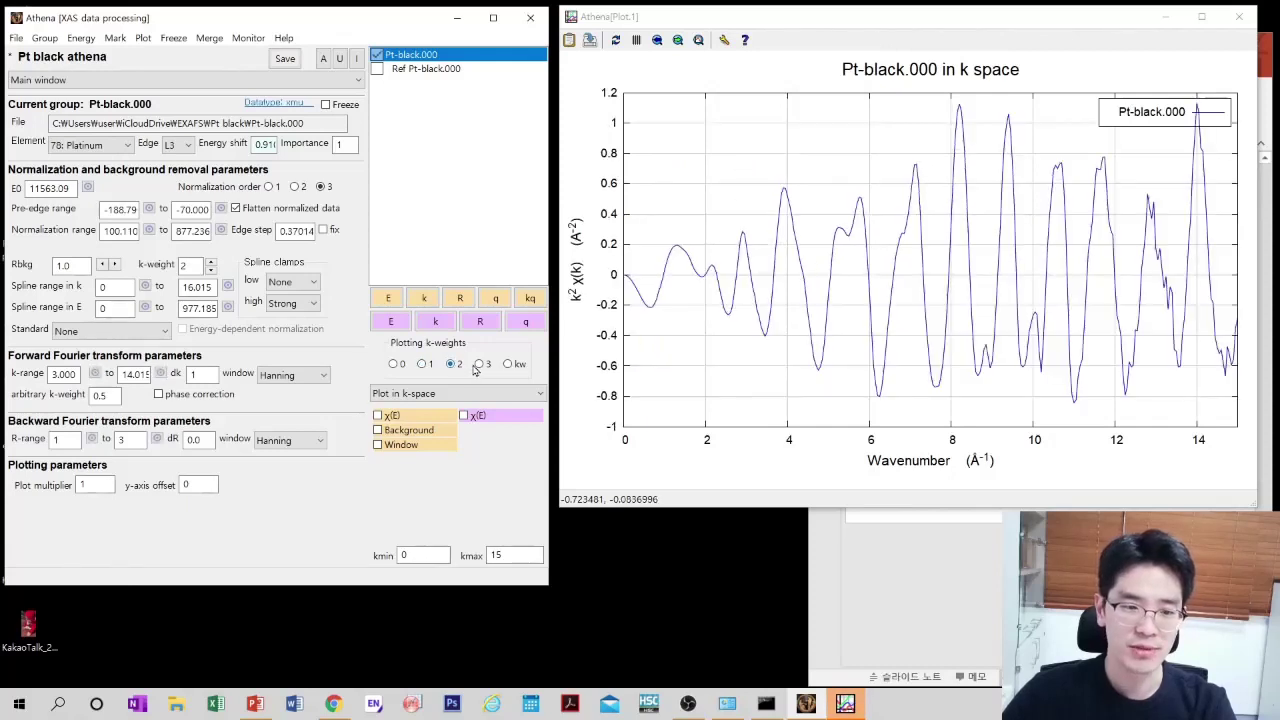
left_click(480, 365)
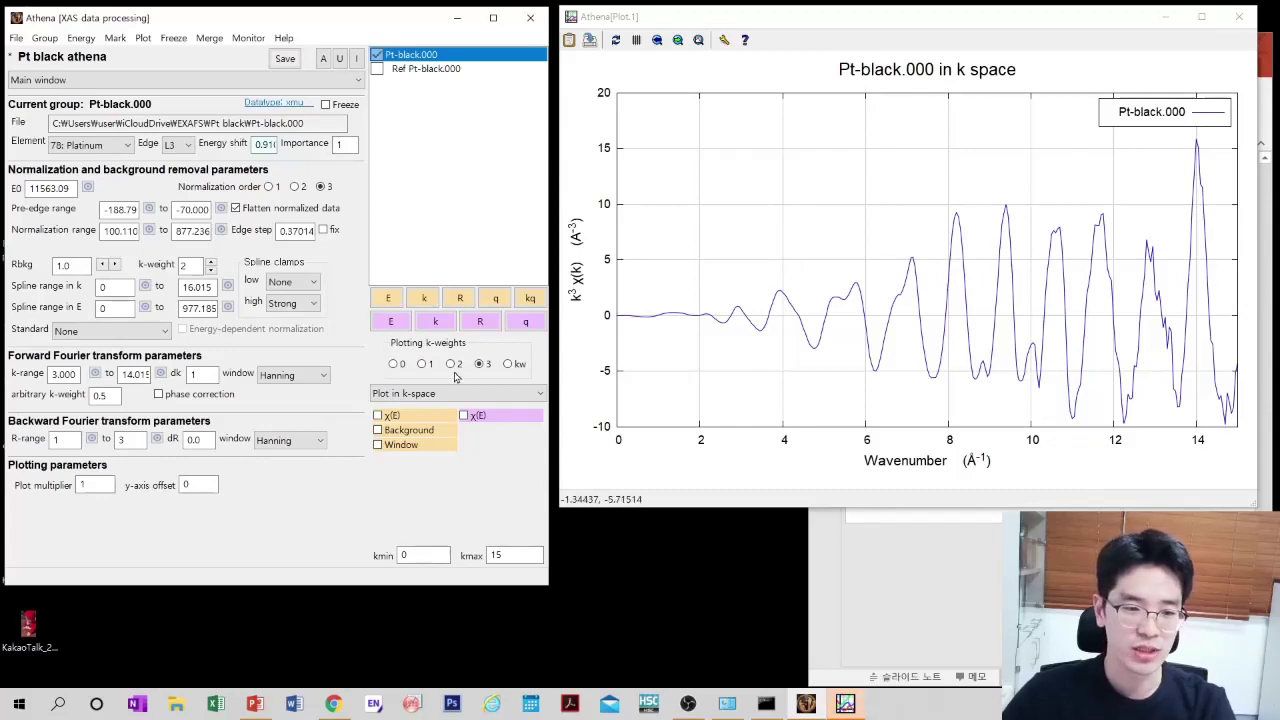
left_click(451, 364)
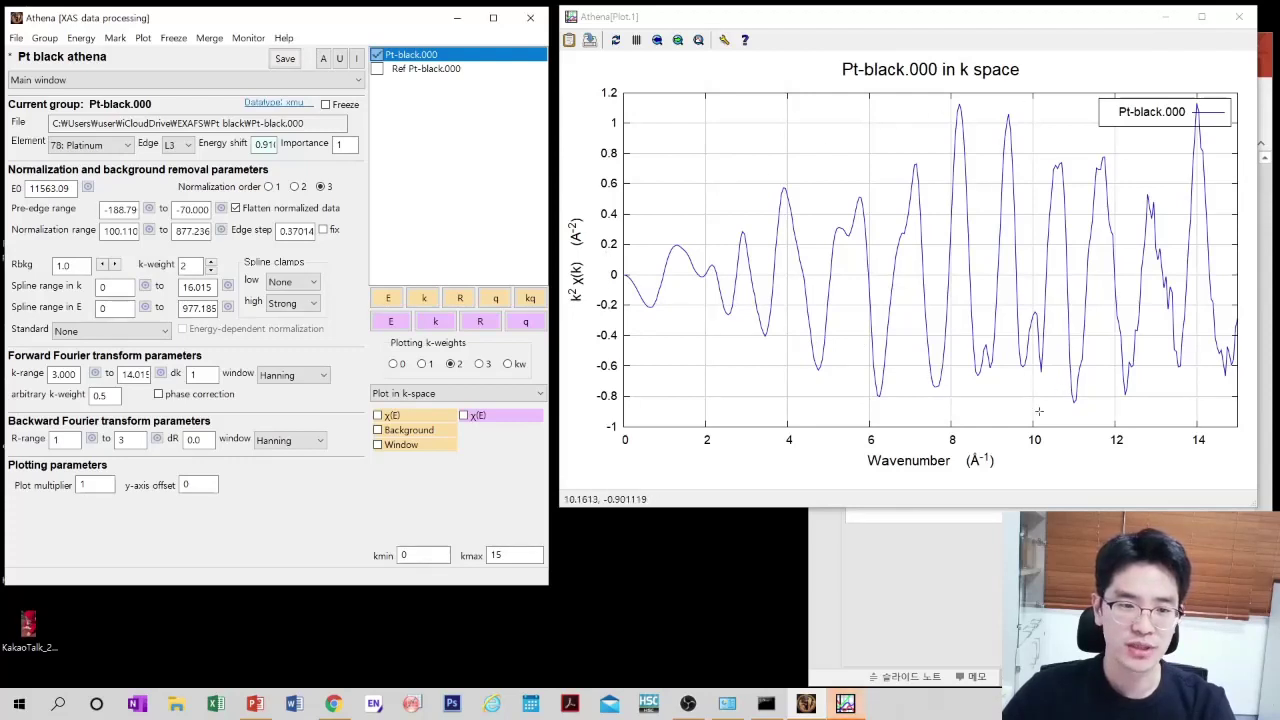
- Try a forward Fourier transform k-range of 0.8 to 1.25 and check Pt-black.000 in q-space, combined k and q space, and R-space
left_click(462, 299)
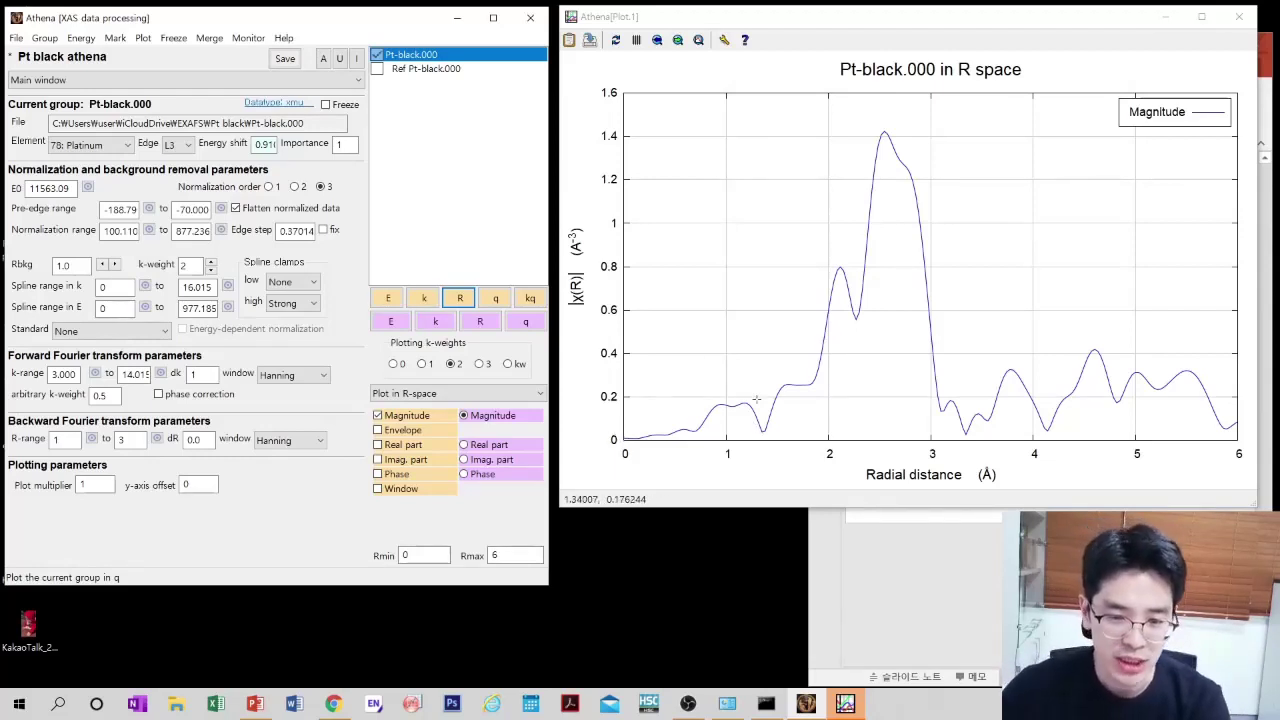
double_click(65, 374)
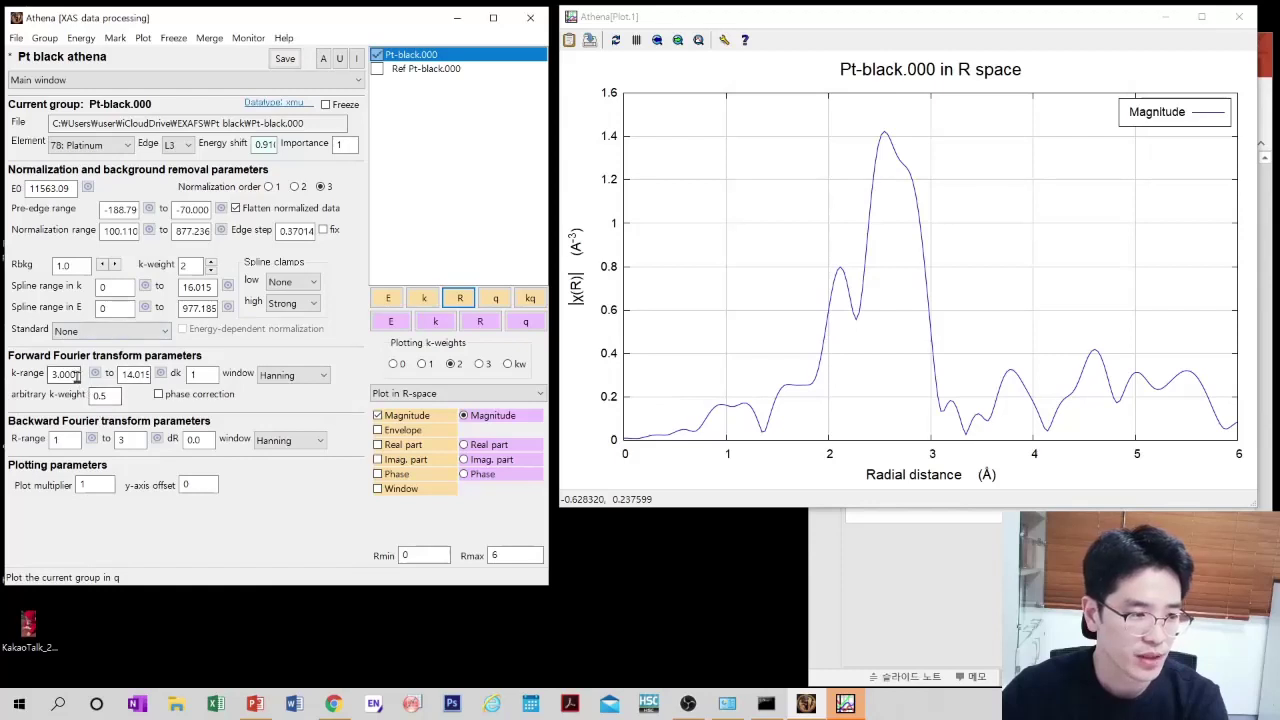
double_click(135, 374)
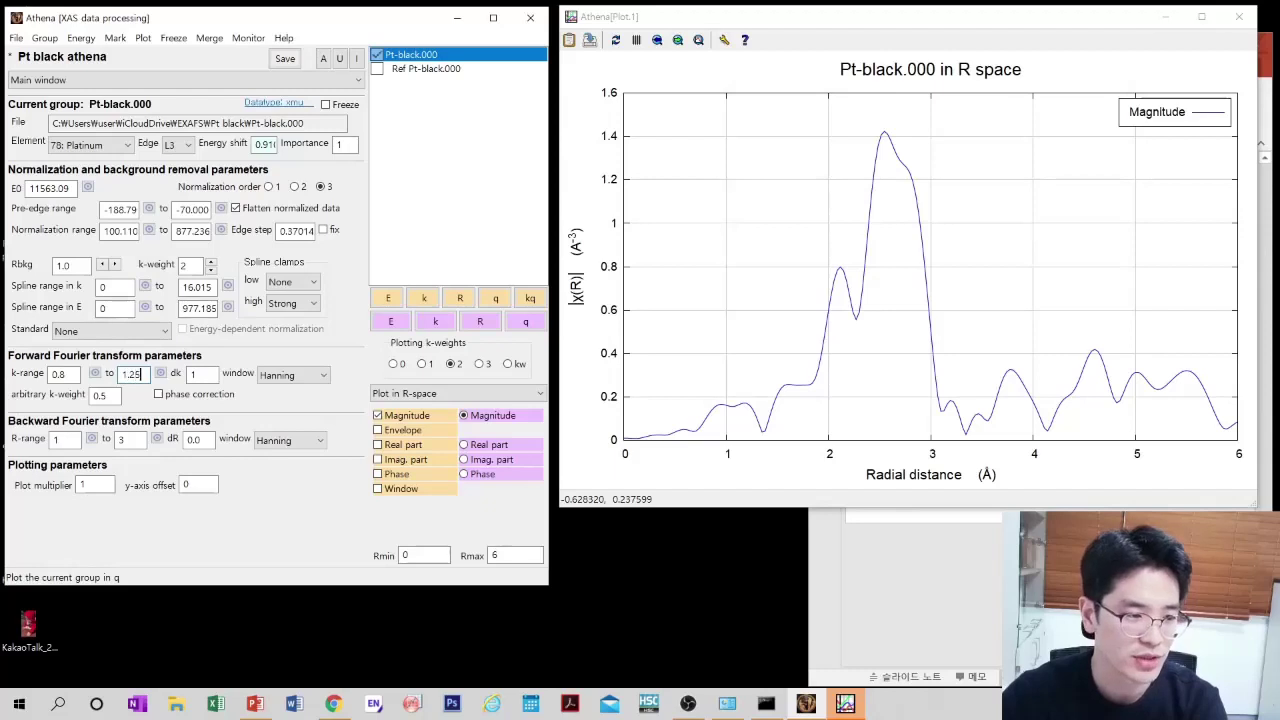
left_click(495, 298)
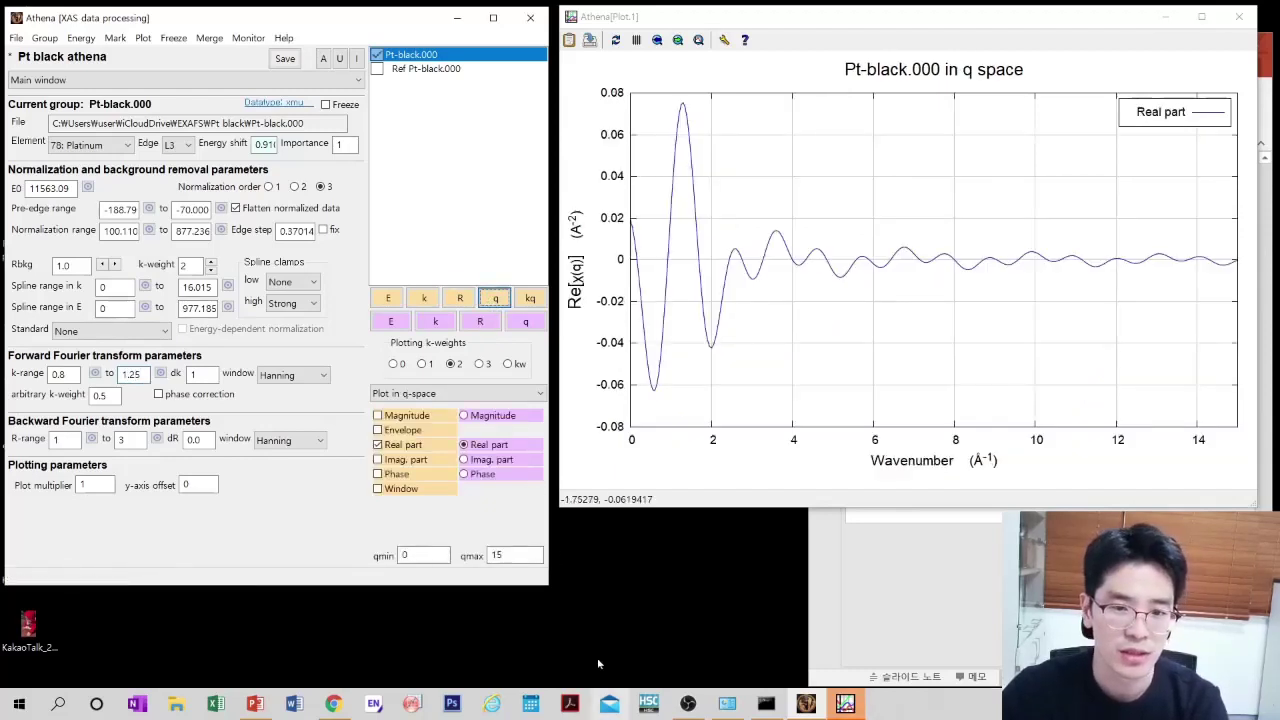
left_click(530, 298)
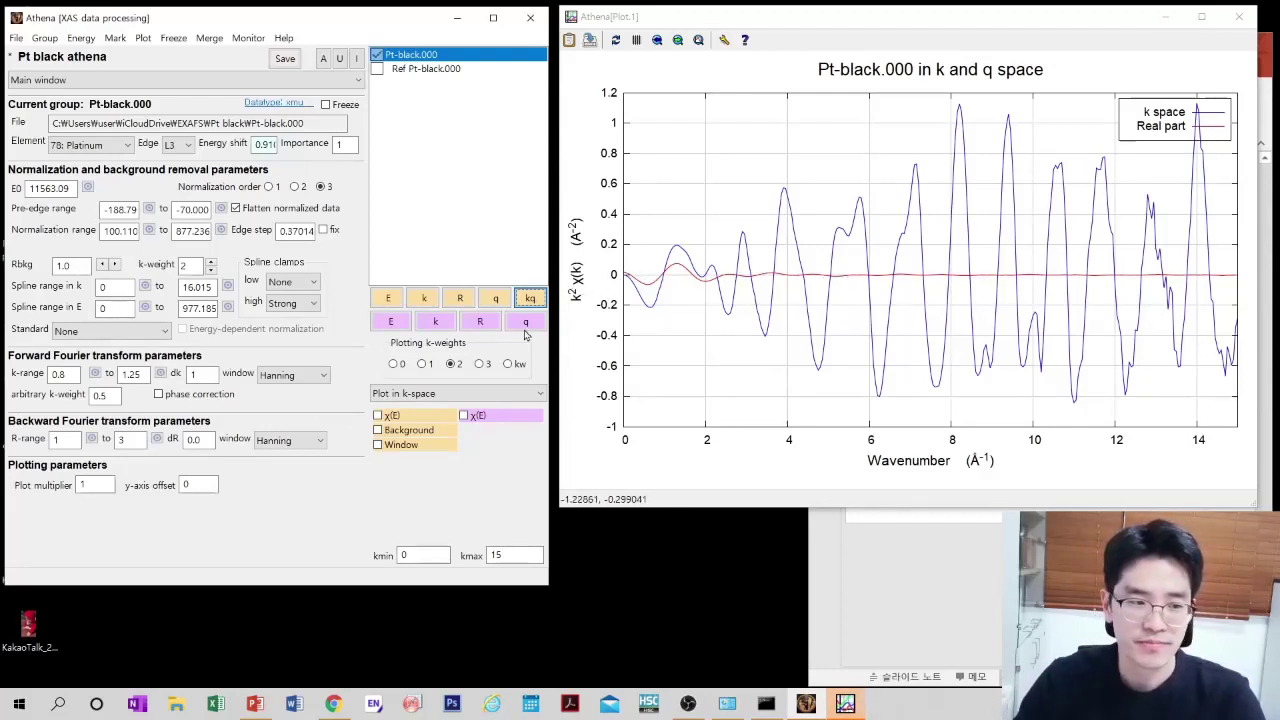
left_click(460, 300)
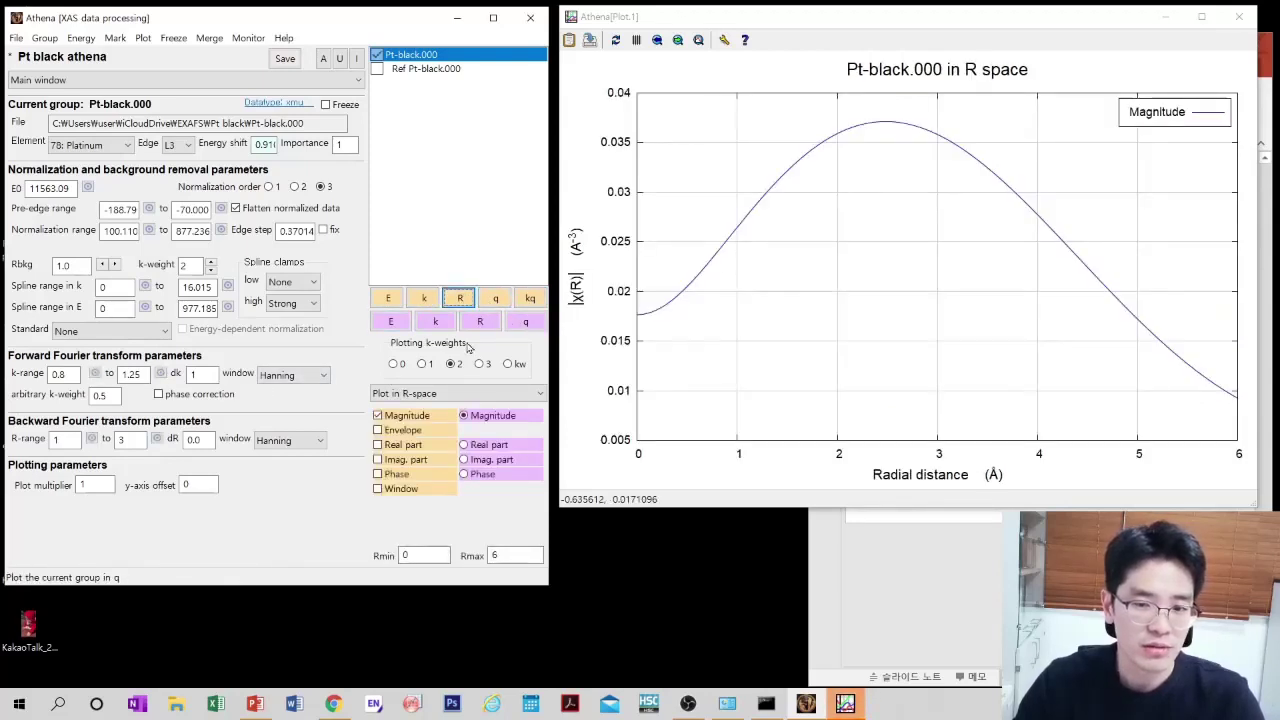
- Set the forward Fourier transform k-range to 3 to 12 and replot Pt-black.000 in R-space
left_click(74, 374)
double_click(74, 374)
key("Tab")
type("1")
left_click(459, 298)
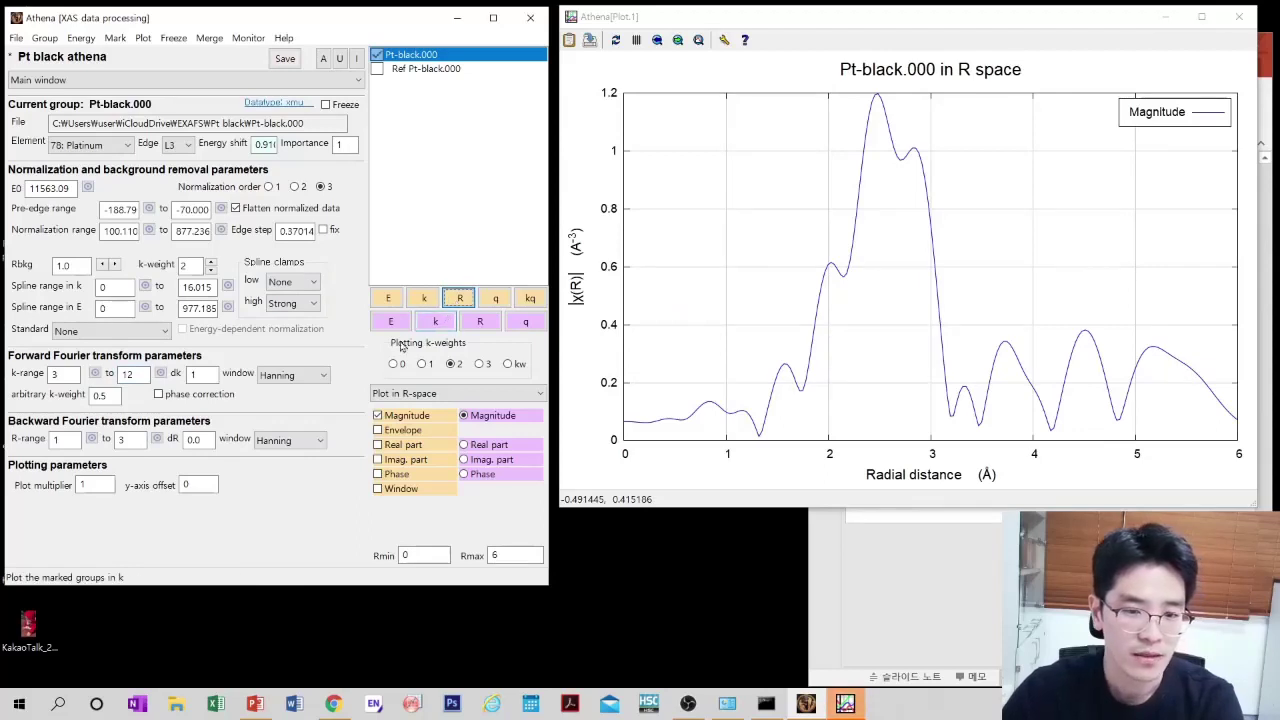
- Set the backward Fourier transform R-range to 0.8 to 1.2 and compare the q-space plot at k-weights 0 and 2
double_click(74, 440)
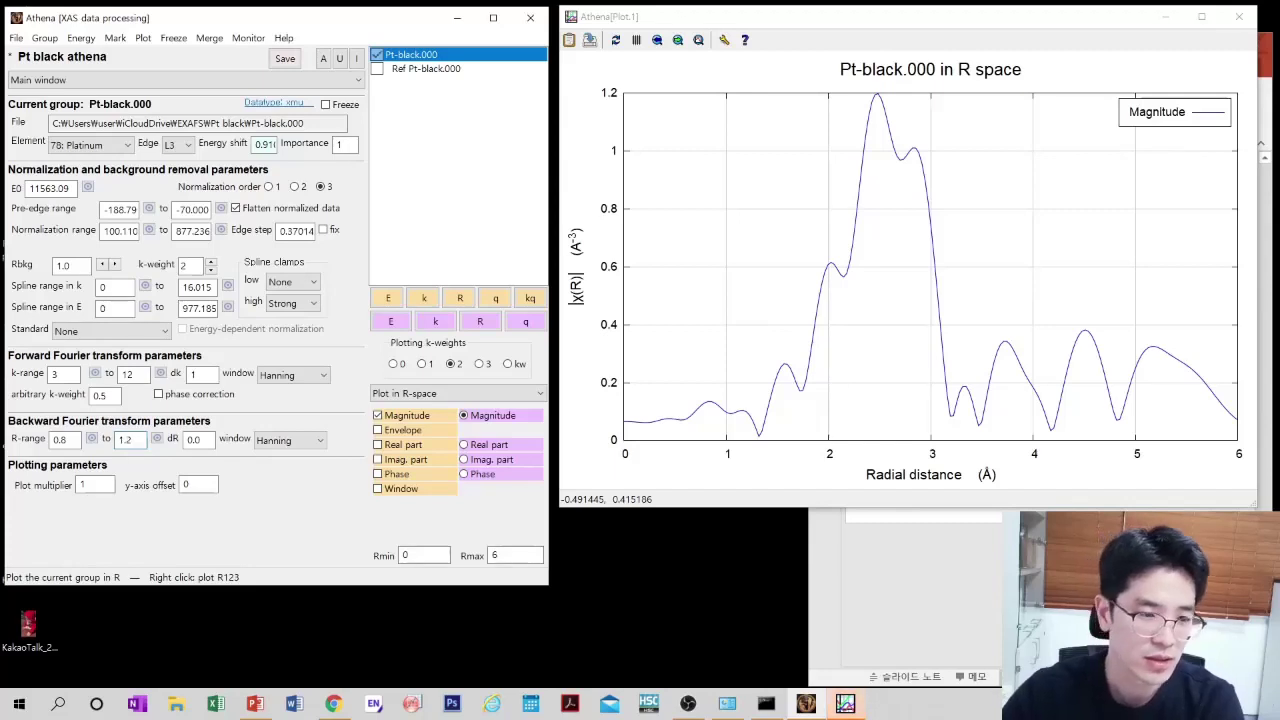
left_click(493, 300)
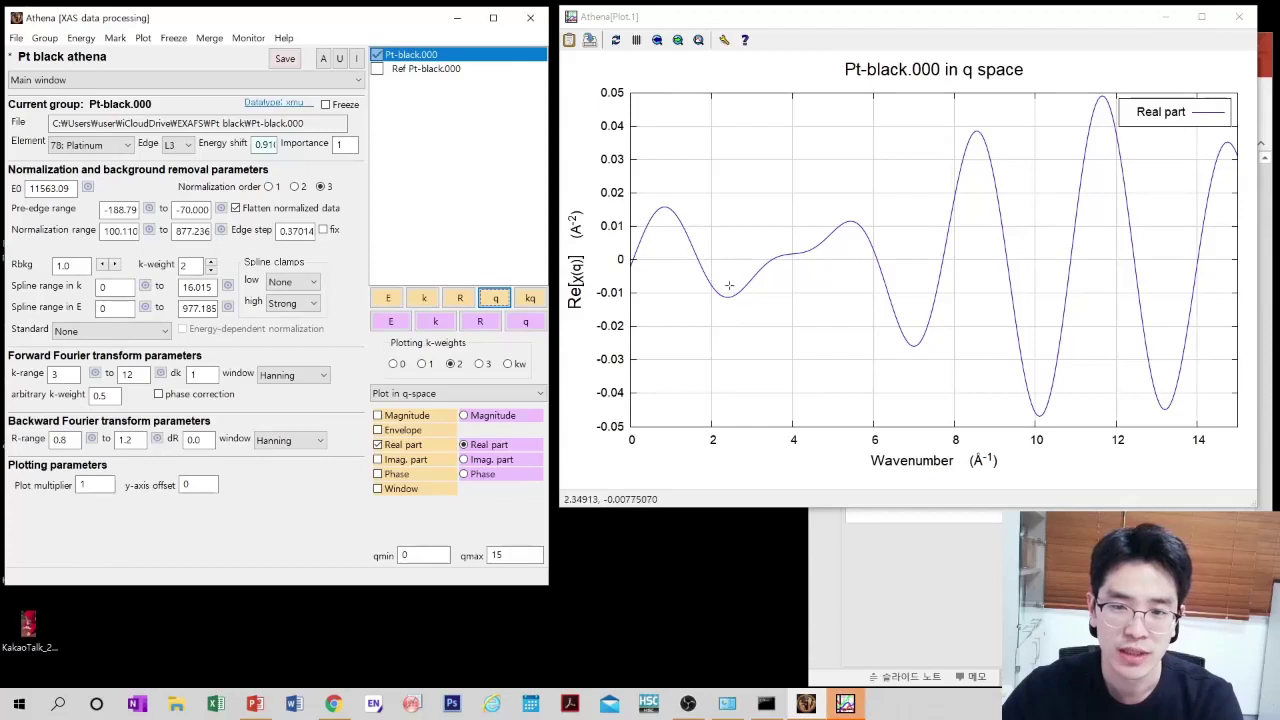
left_click(395, 364)
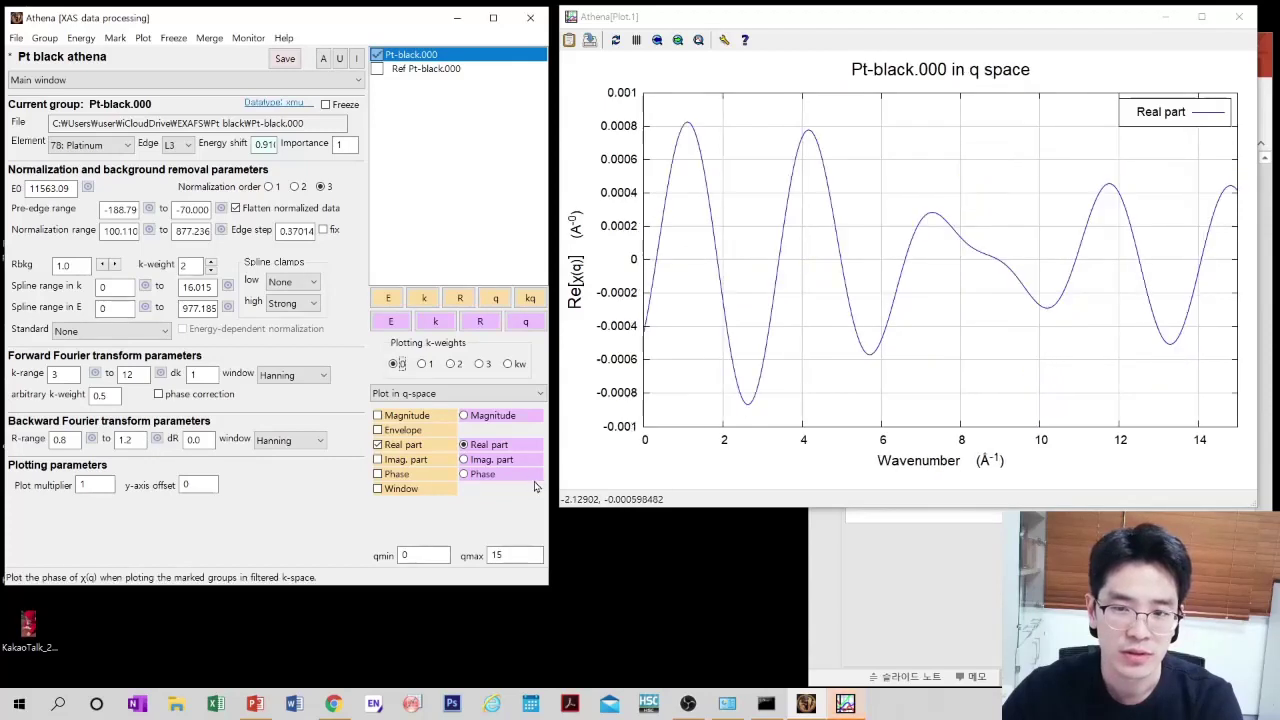
left_click(452, 364)
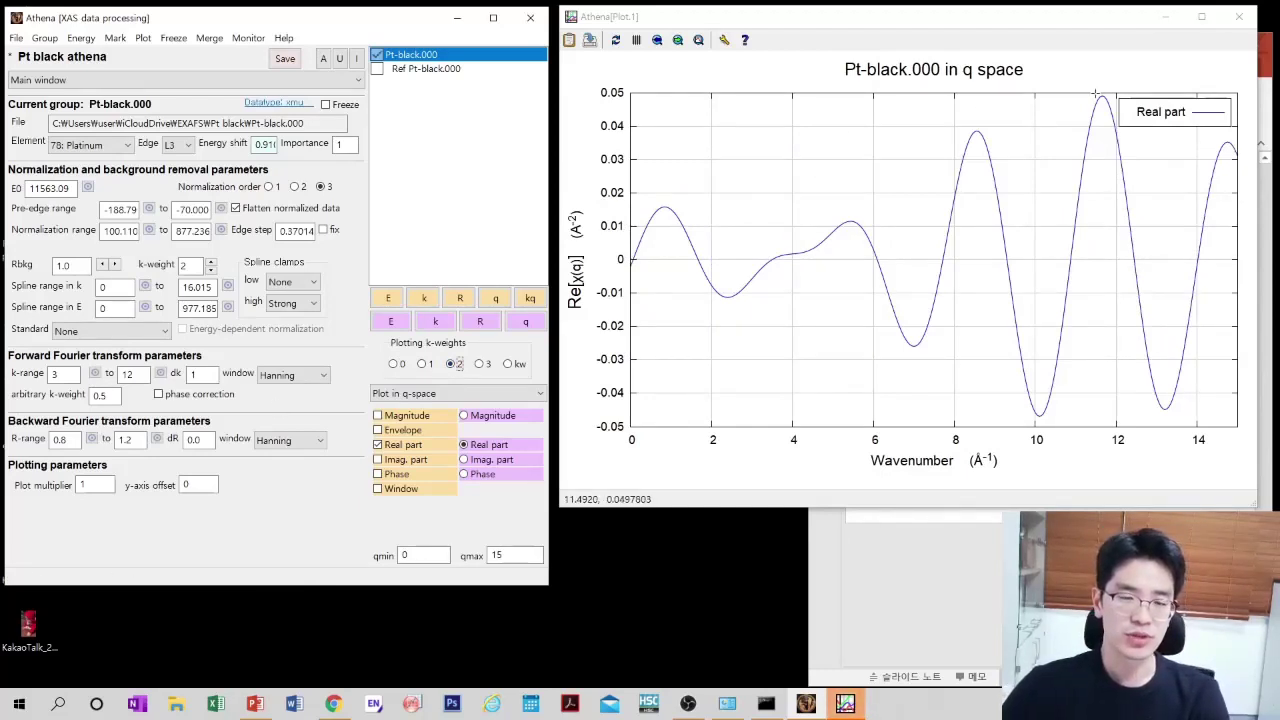
- Compare the k-space plot of Pt-black.000 with its combined k and q space plot
left_click_drag(74, 440, 28, 440)
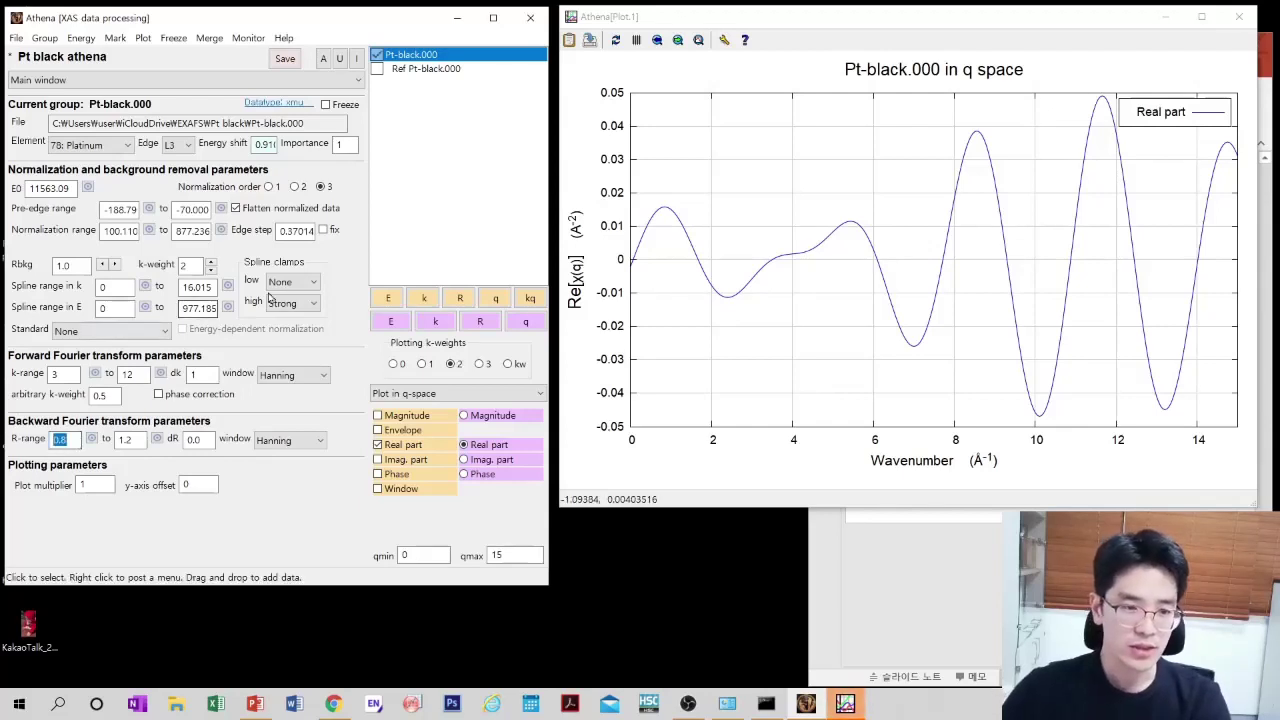
left_click(420, 298)
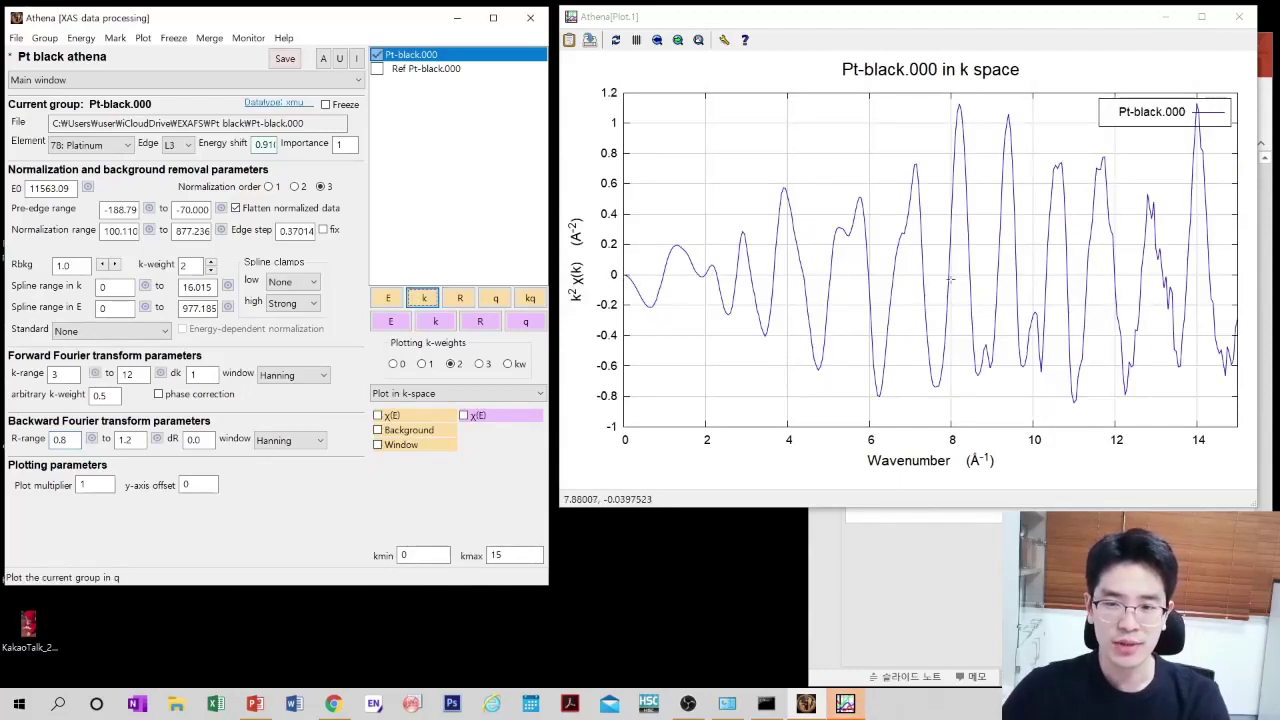
left_click(538, 301)
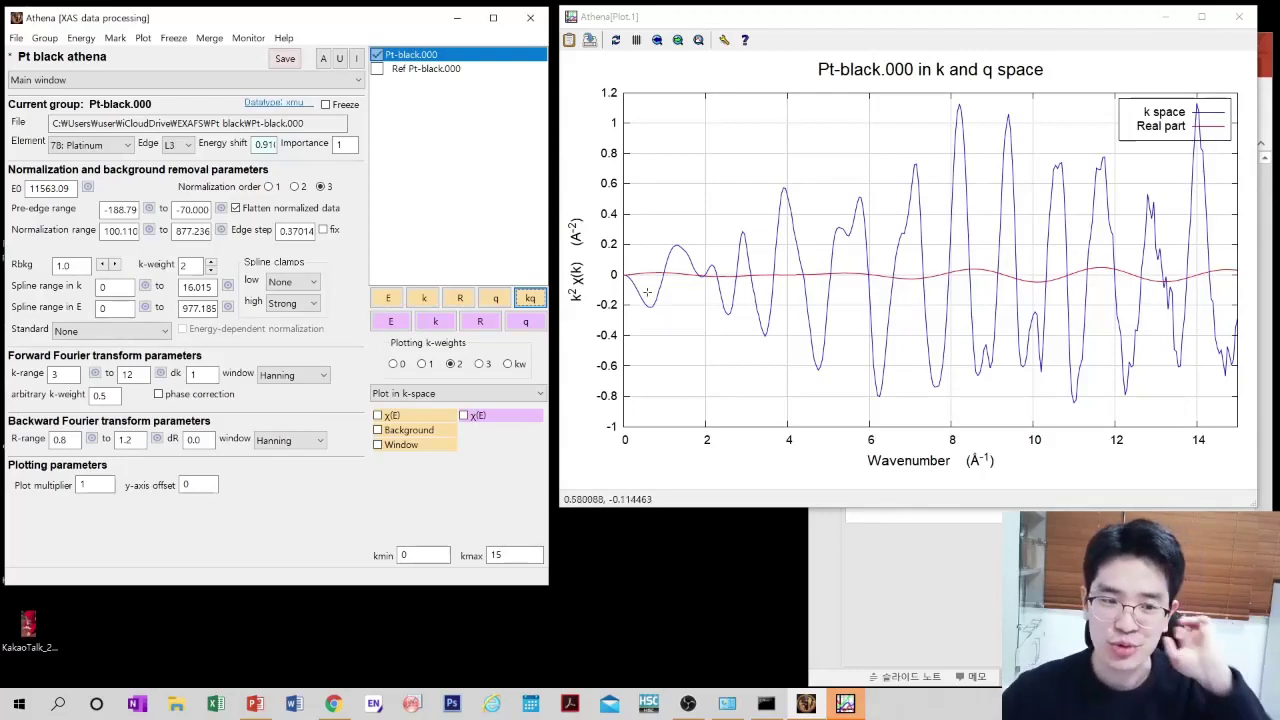
- Set the forward Fourier transform k-range to 2 to 14 and replot the magnitude of Pt-black.000 in R-space
left_click(460, 299)
double_click(60, 373)
type("2")
double_click(128, 373)
type("14")
left_click(458, 297)
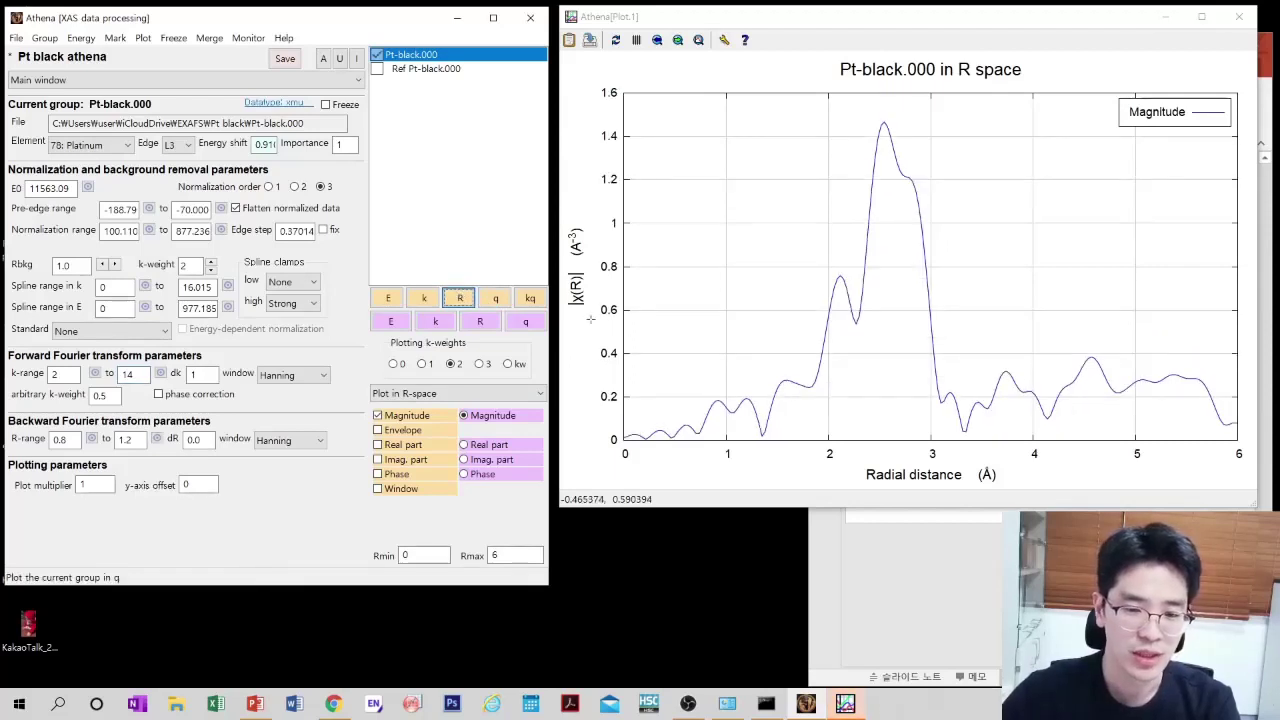
- Set the background removal Rbkg to 1.1 and check Pt-black.000 in energy and R-space
double_click(76, 268)
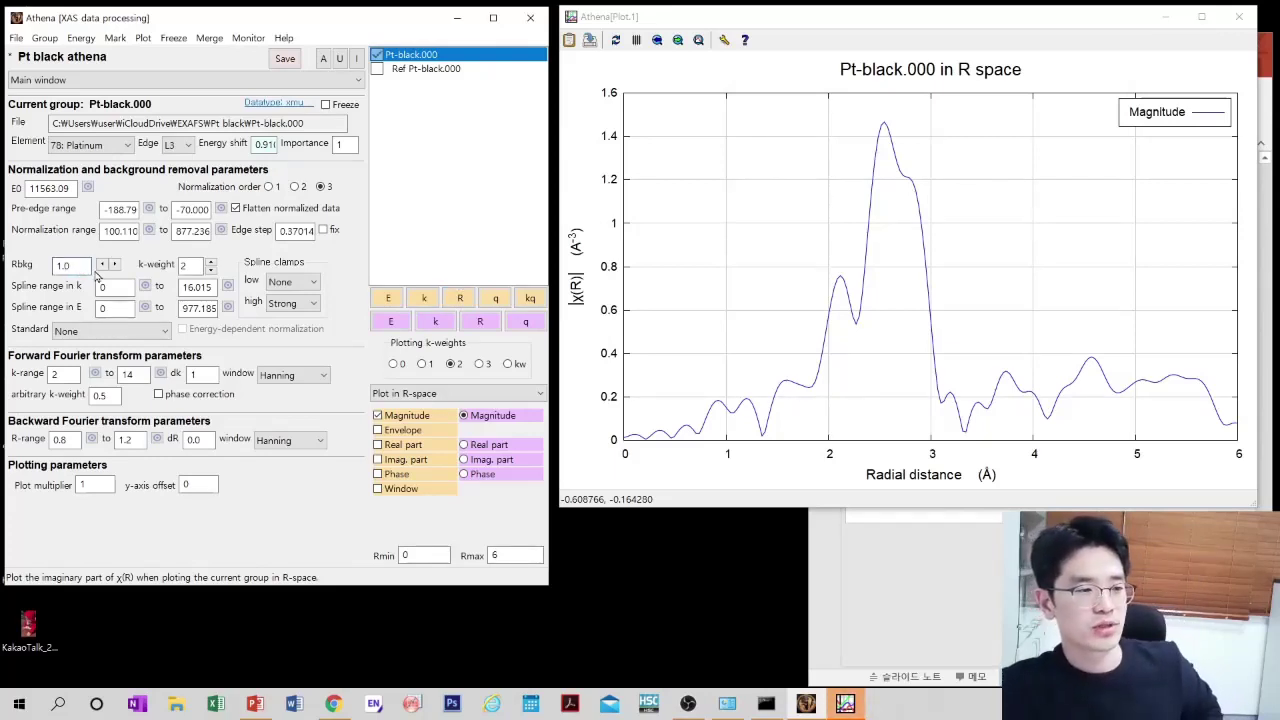
left_click(116, 264)
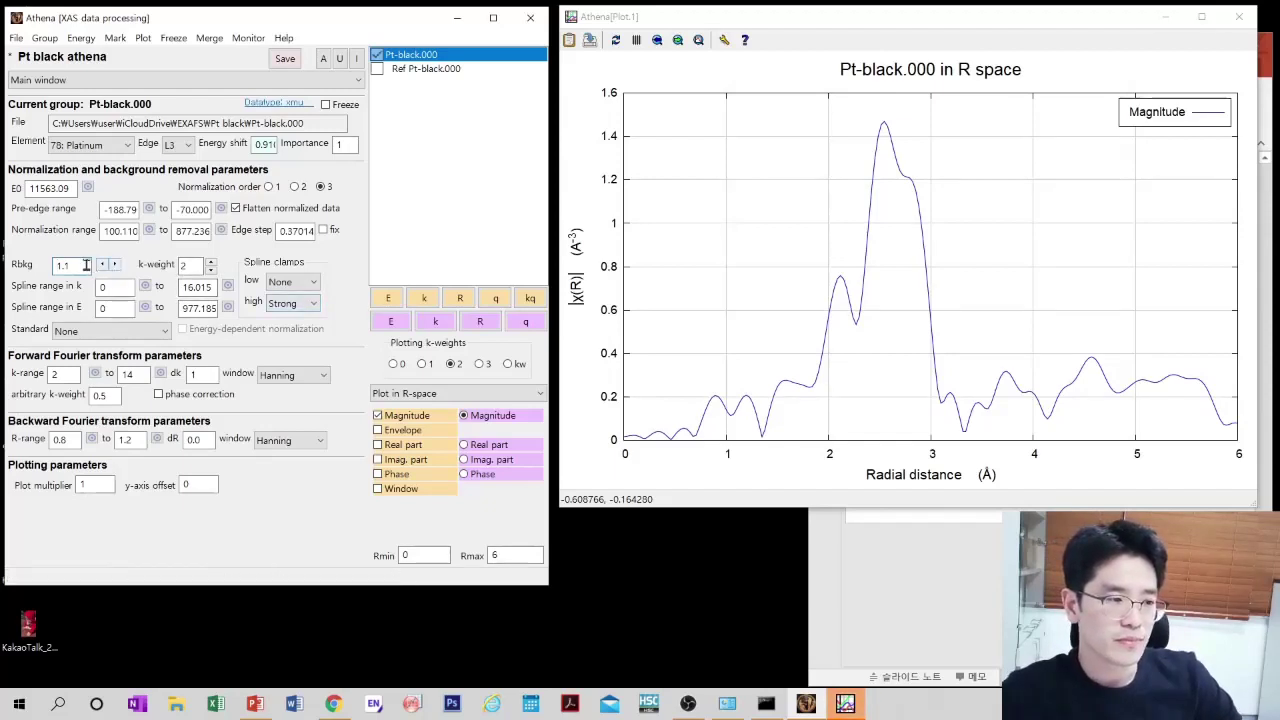
key("Return")
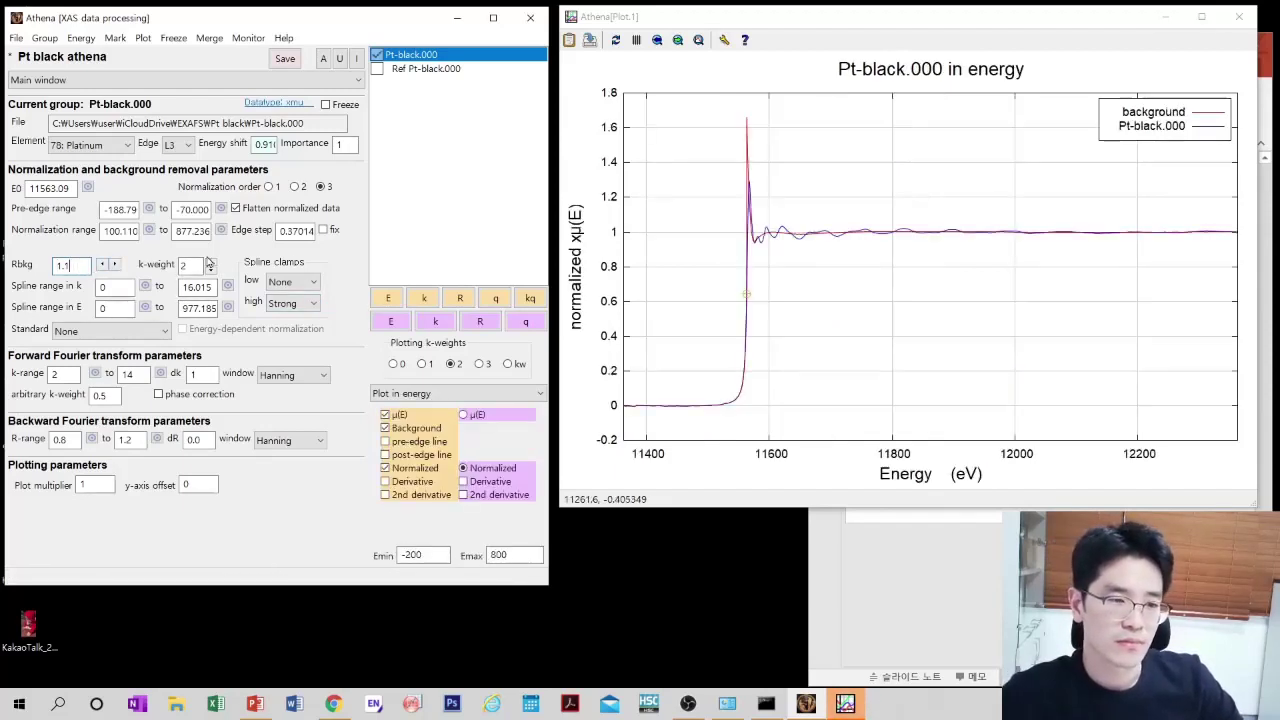
left_click(459, 298)
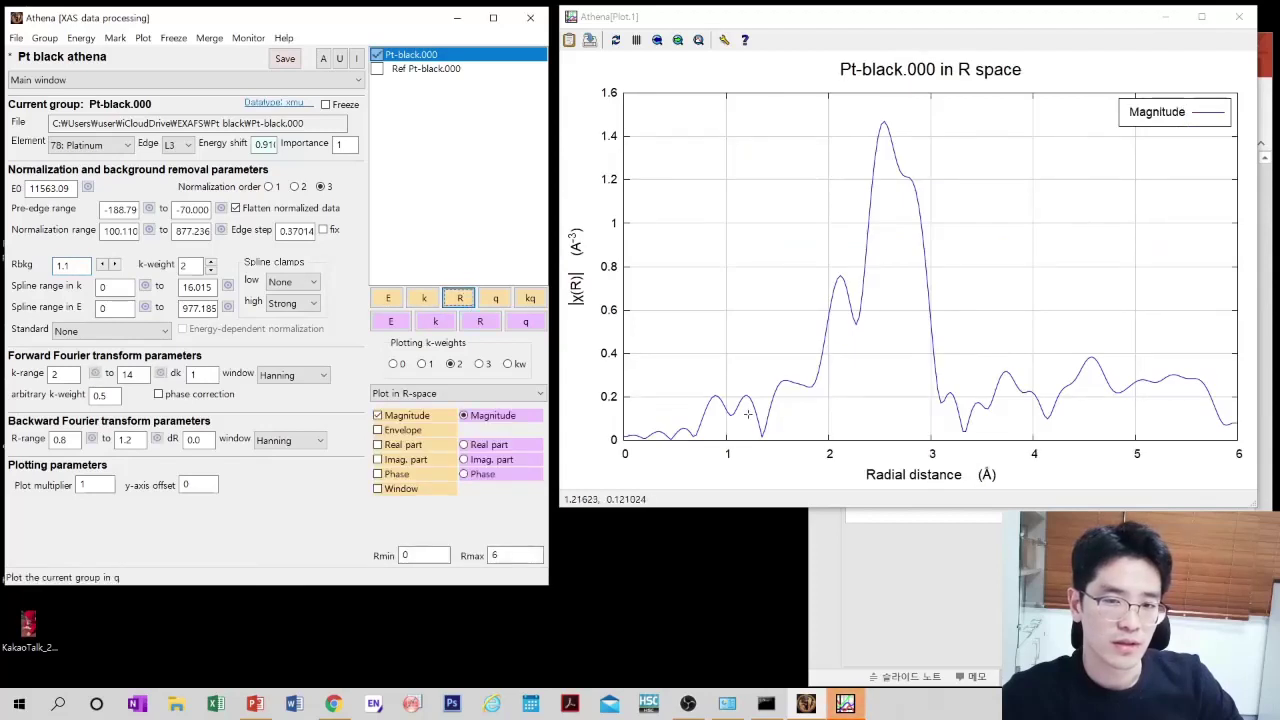
- Try raising Rbkg stepwise up to 1.4, settle on 1.2, and replot Pt-black.000 in R-space
left_click(117, 265)
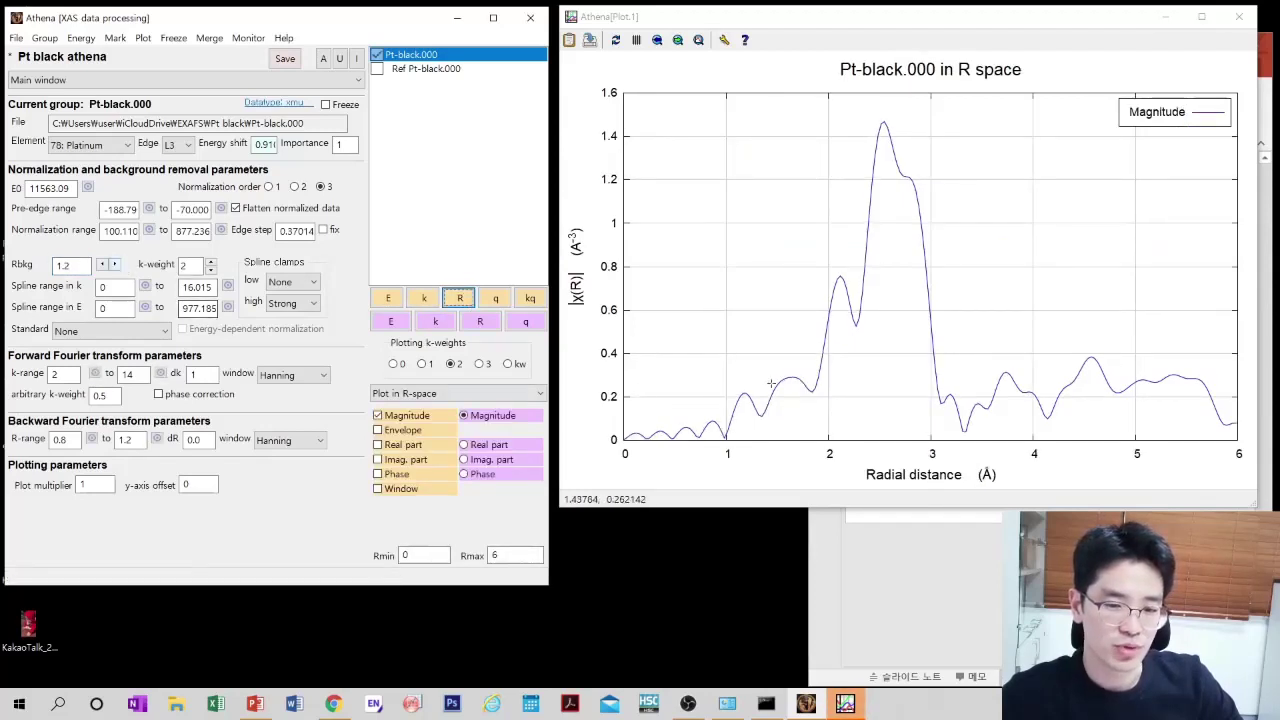
left_click(117, 265)
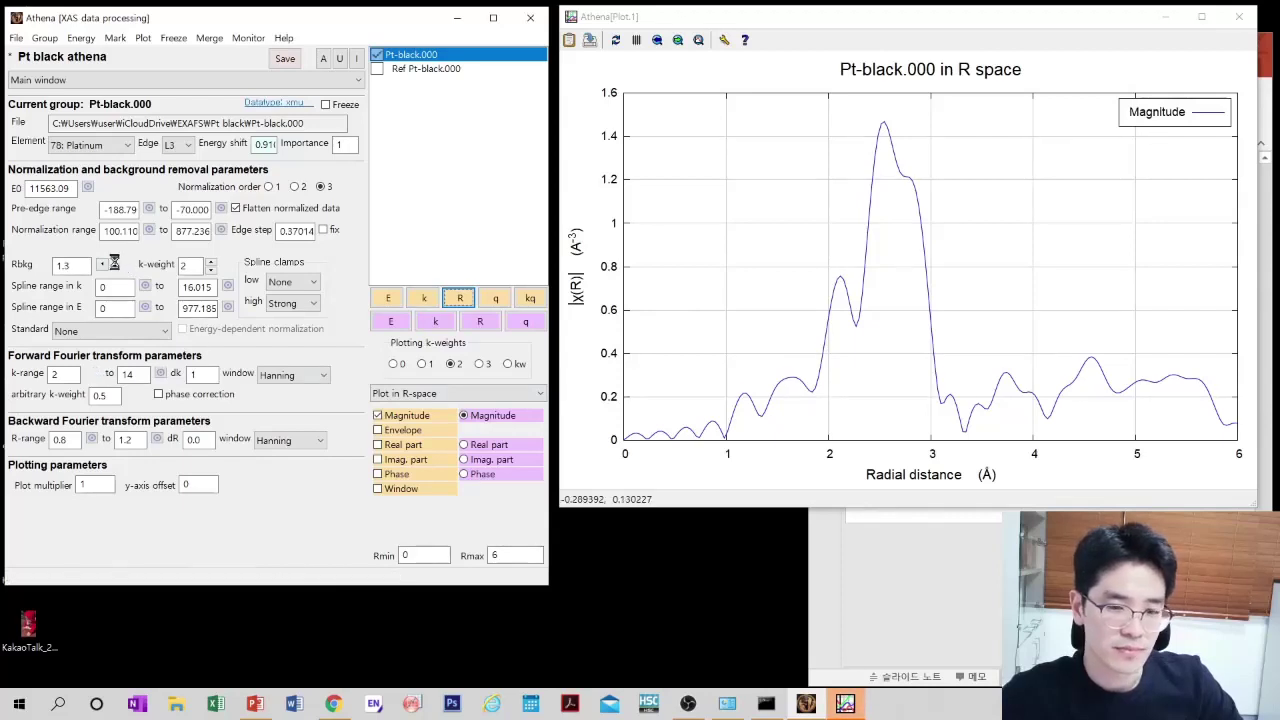
left_click(76, 263)
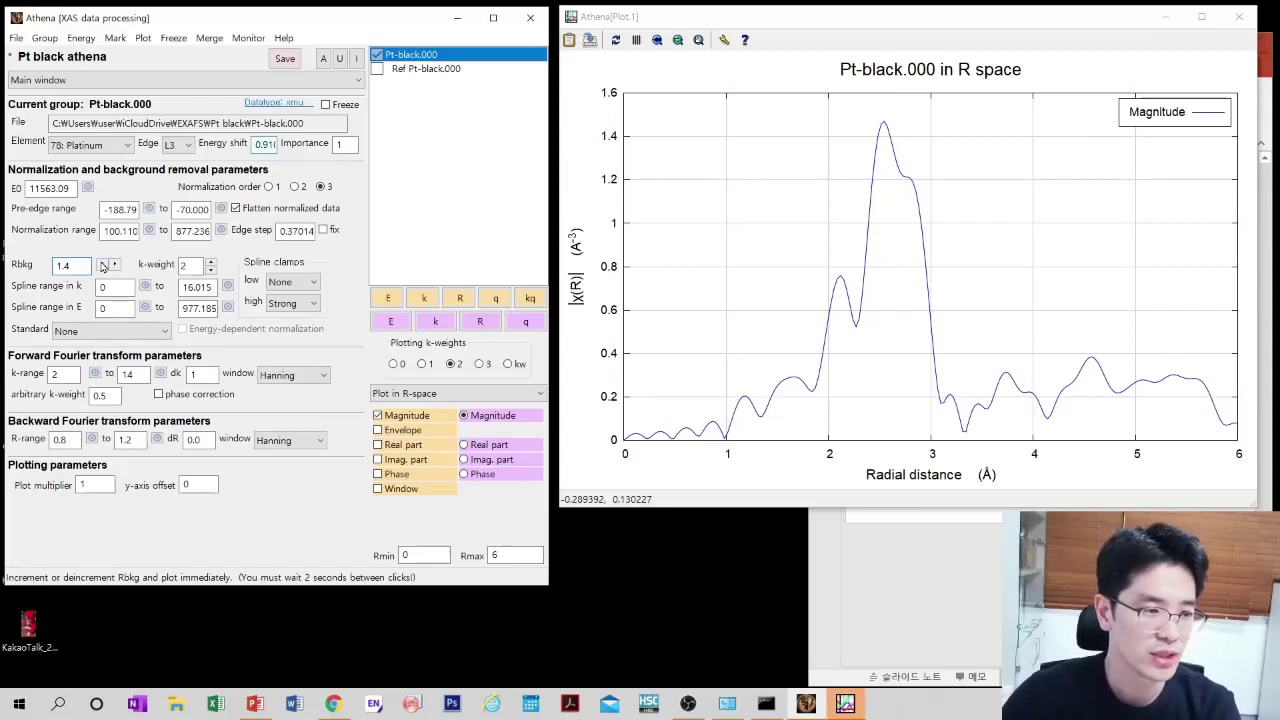
left_click(459, 299)
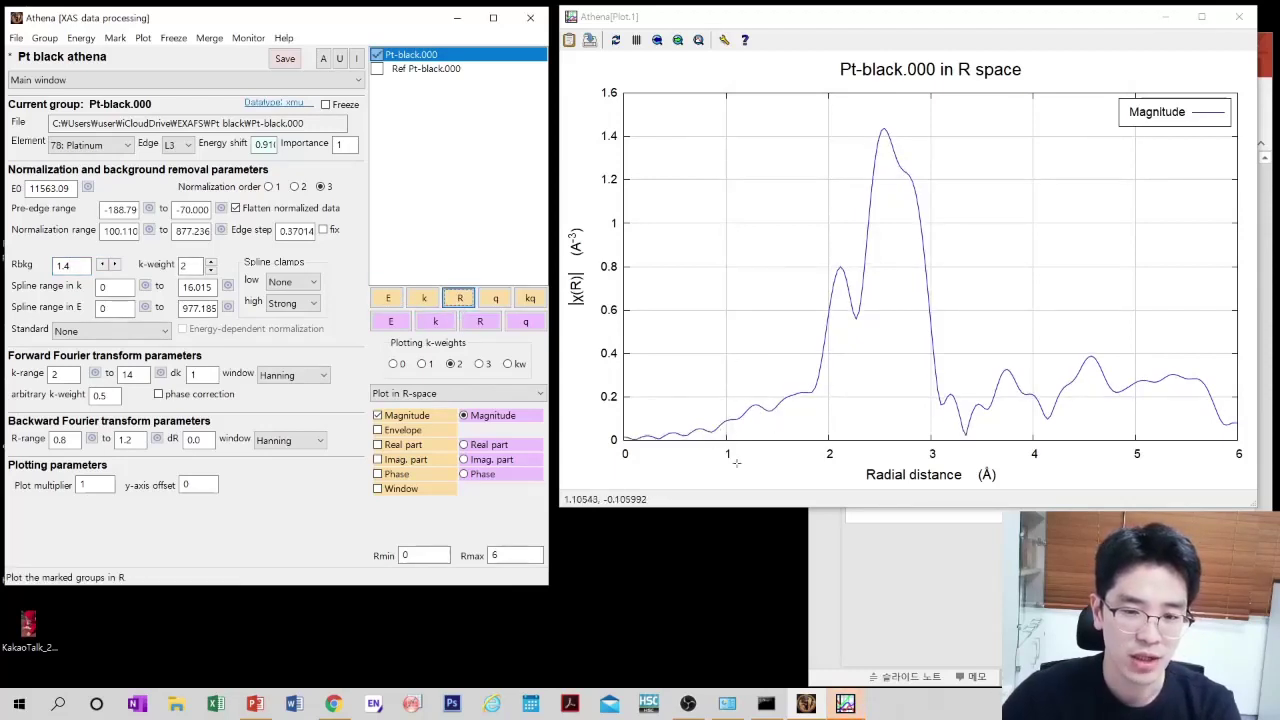
left_click(70, 268)
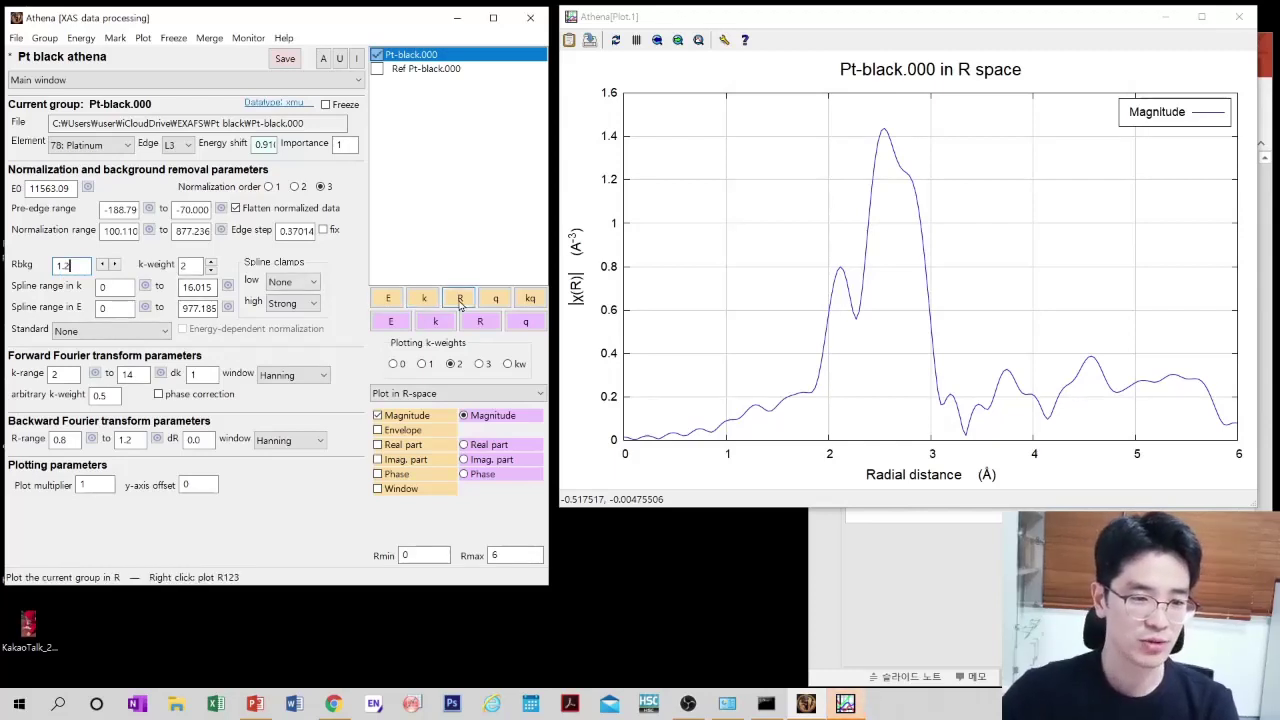
left_click(460, 300)
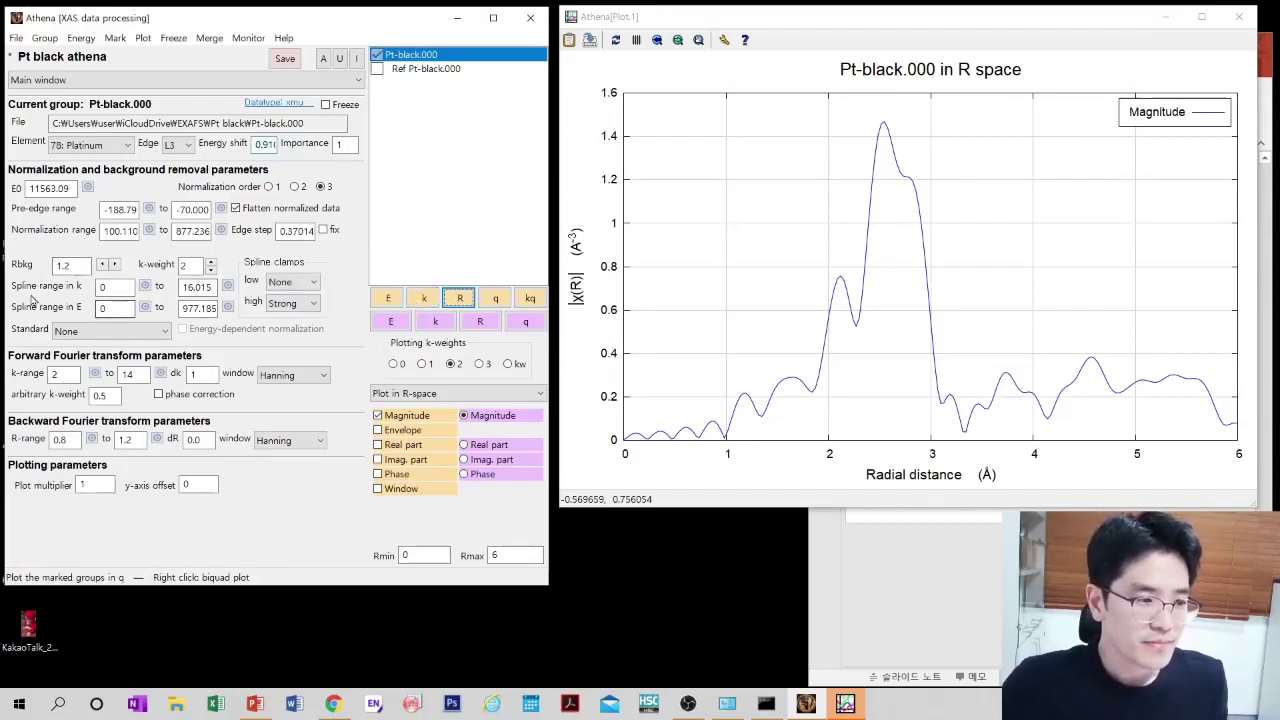
- Try plucking the lower k limit of the spline range at about 1.356 from the energy plot, and reset it to 0
left_click(418, 299)
left_click(390, 300)
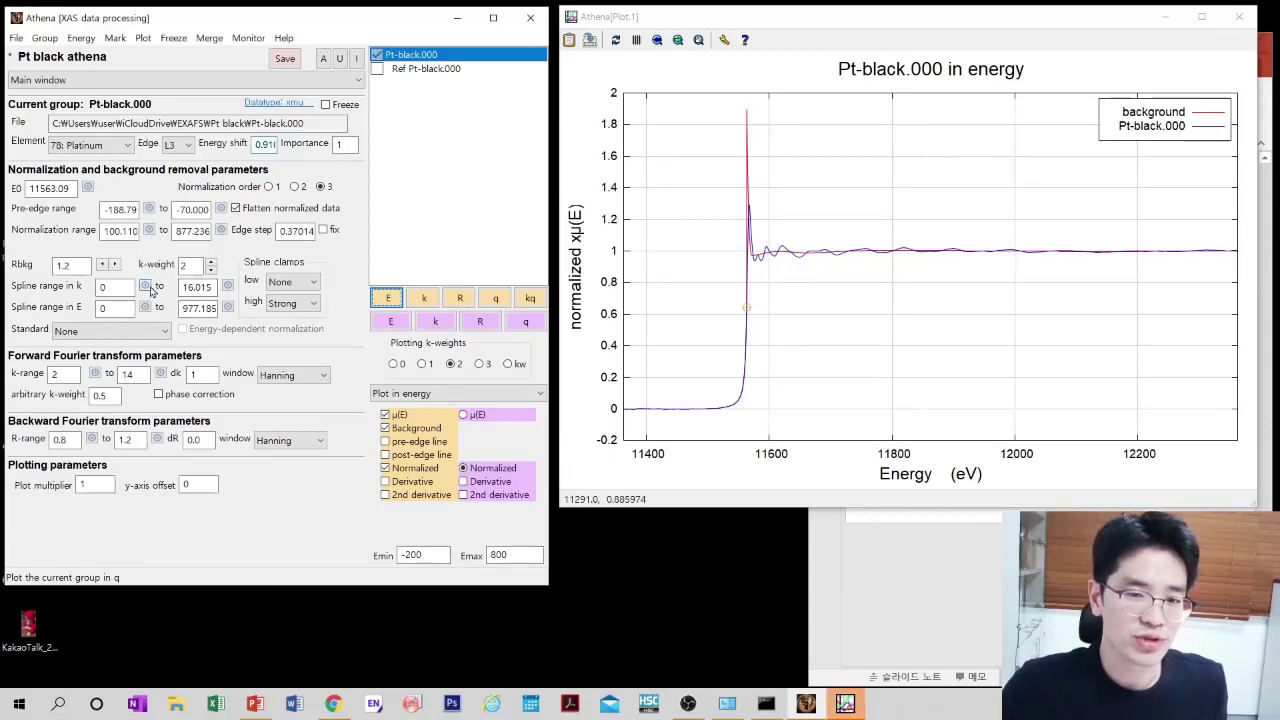
left_click(145, 287)
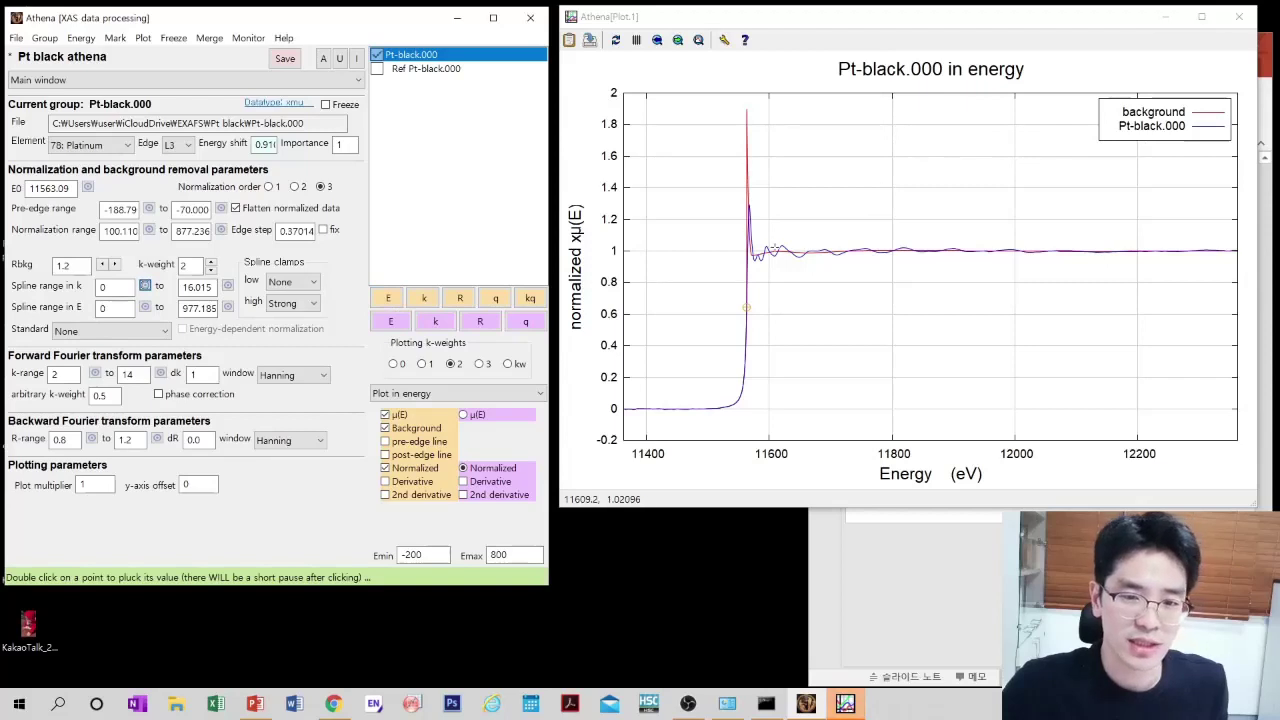
double_click(750, 247)
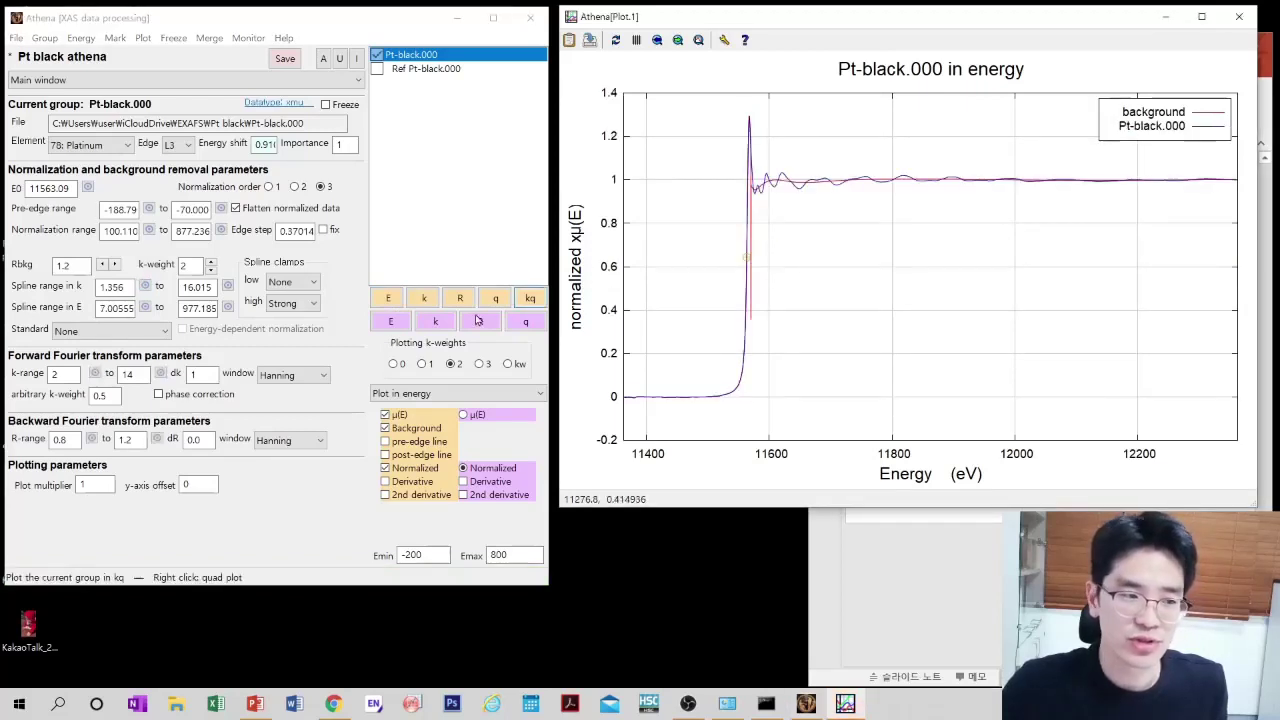
left_click_drag(132, 287, 75, 289)
type("0")
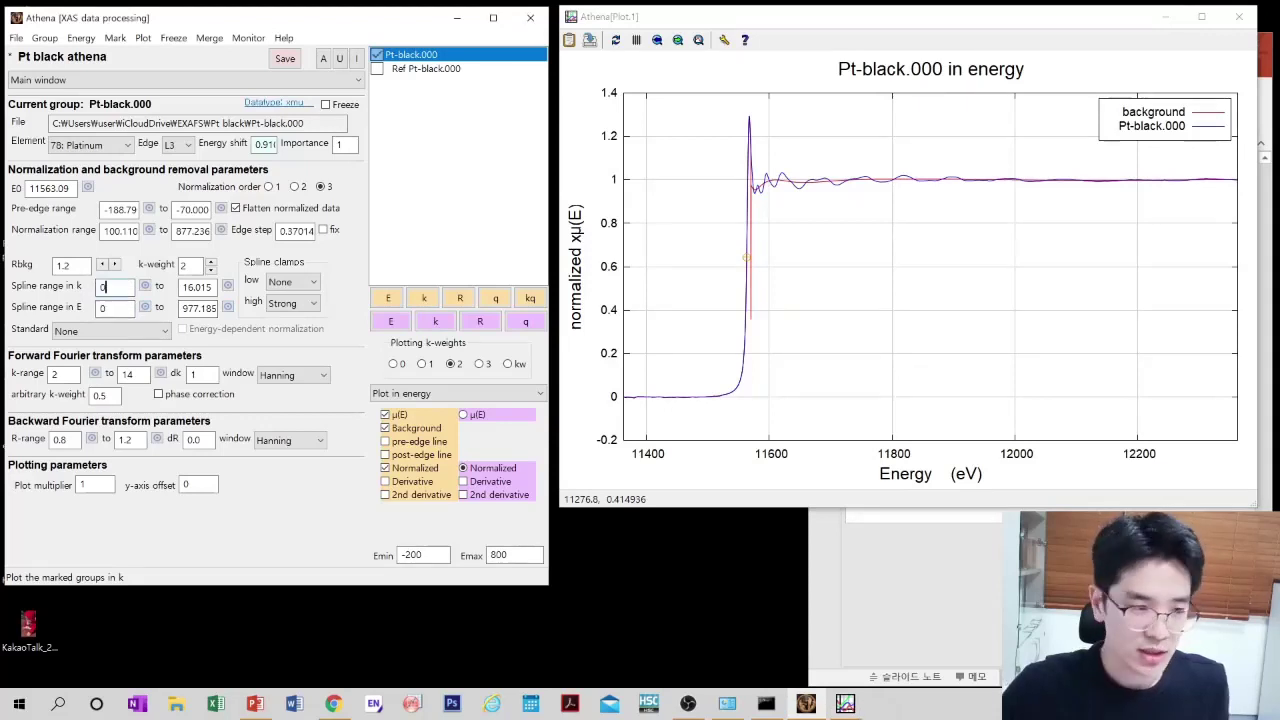
- Compare the R-space, k-space and energy plots of Pt-black.000 using the reset spline range, ending in R-space
left_click(452, 305)
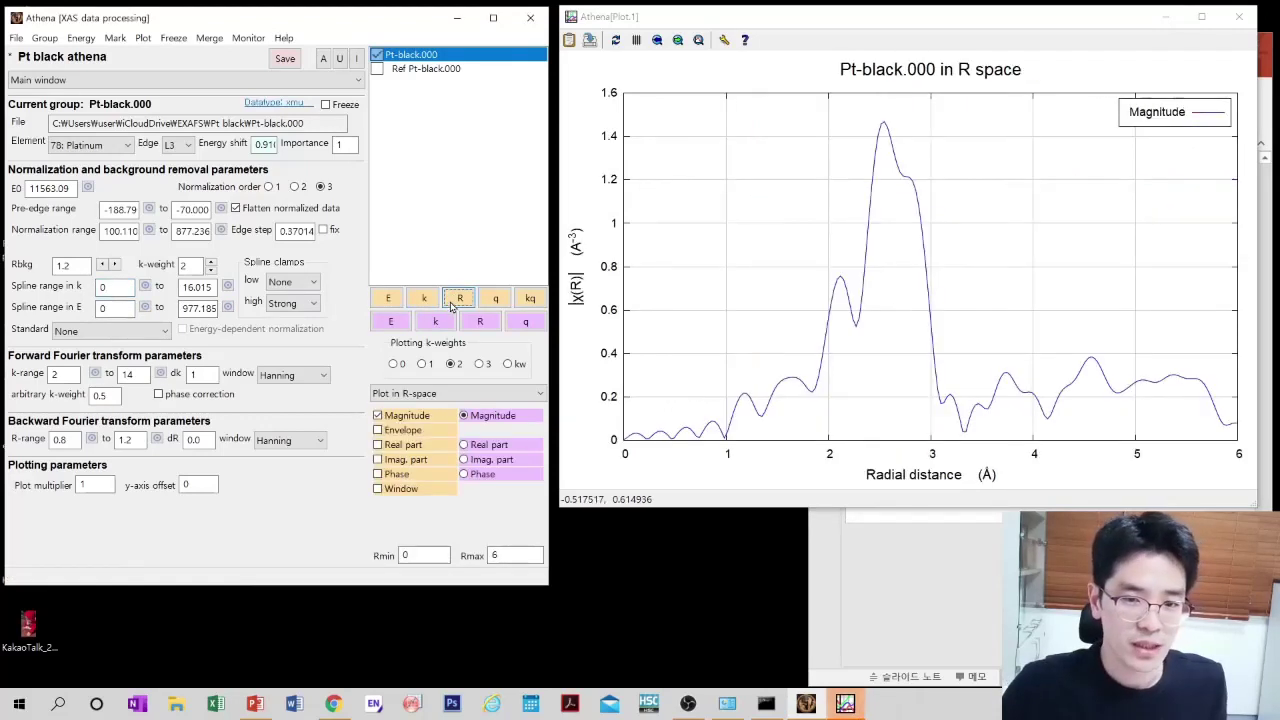
left_click(424, 300)
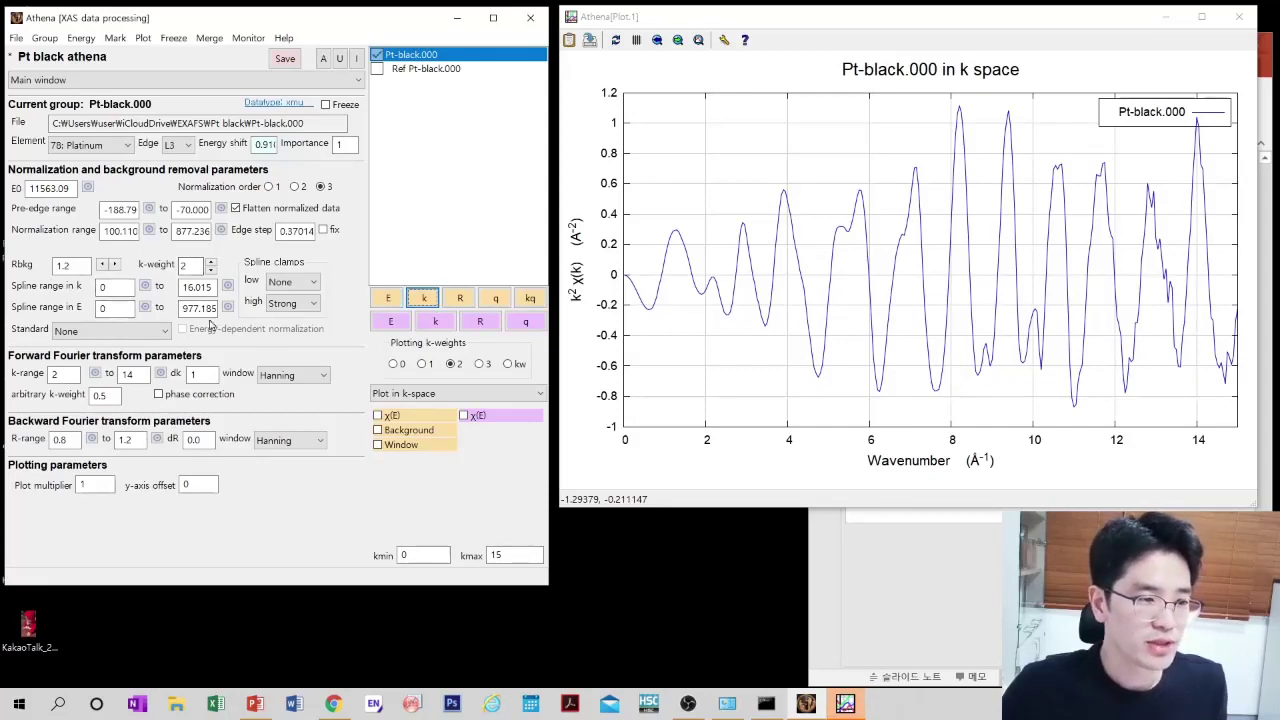
left_click(388, 298)
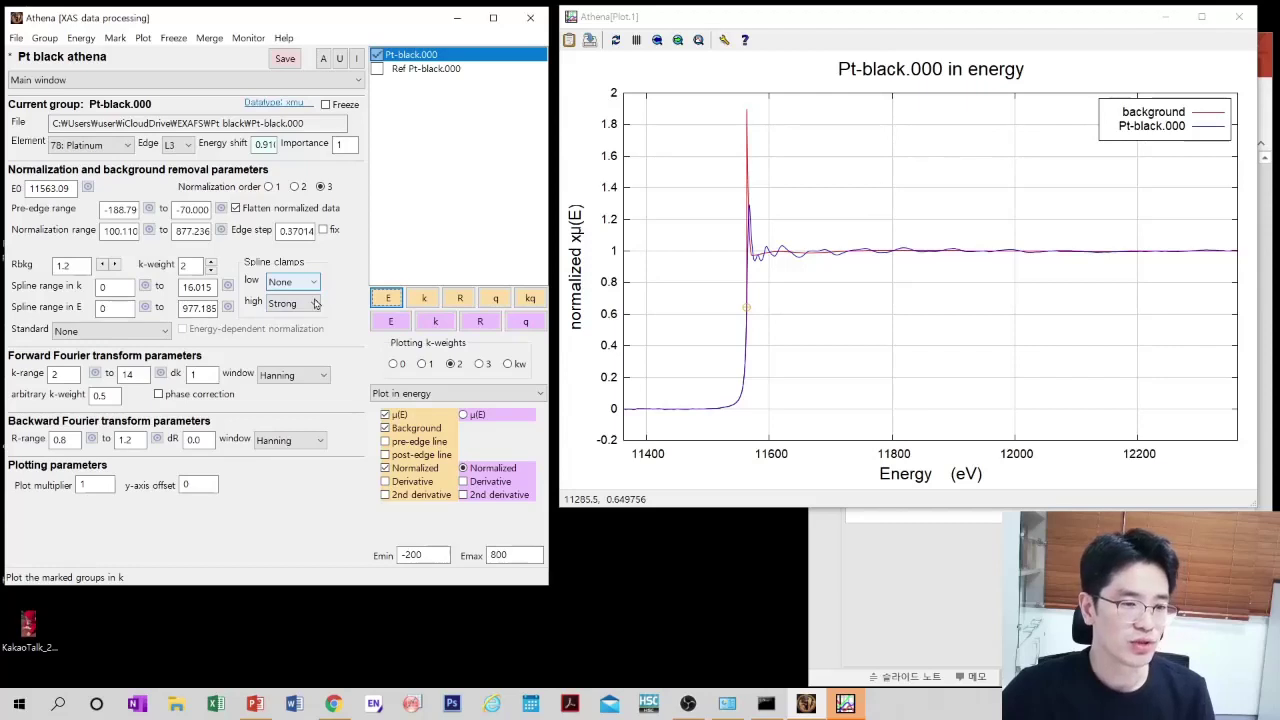
left_click(460, 300)
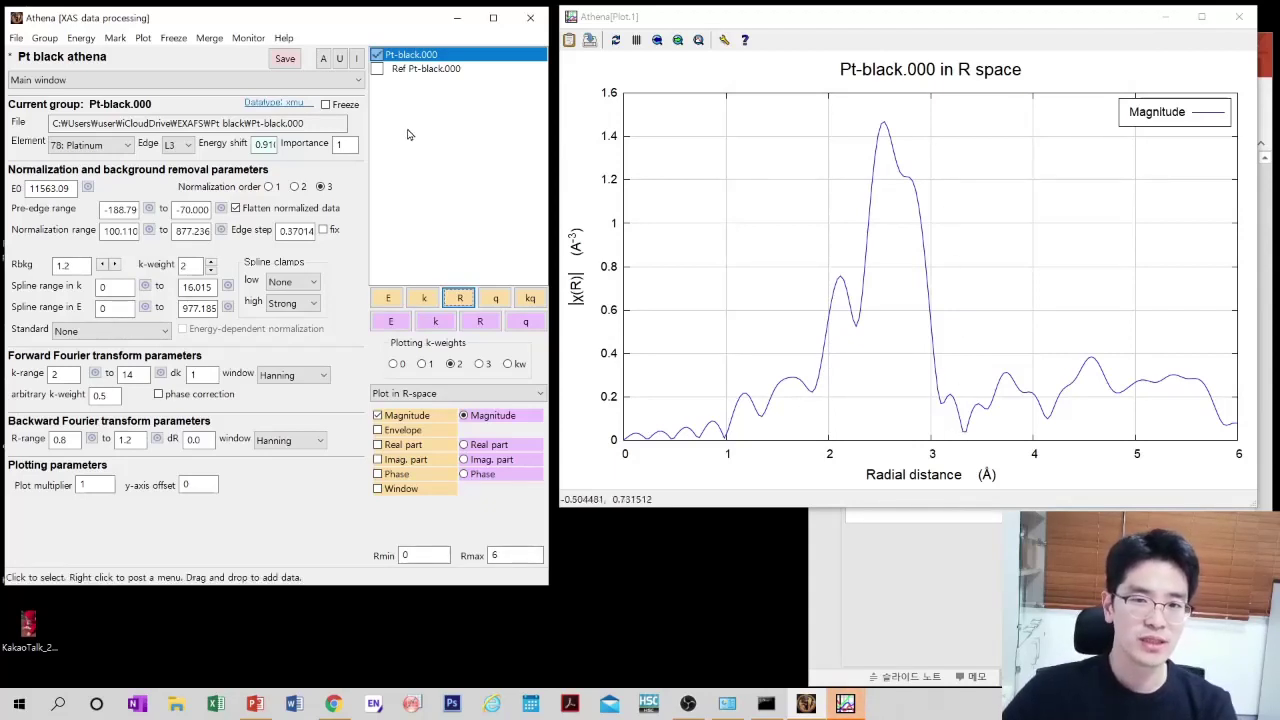
- Save the Pt black athena project and close Athena
left_click(287, 59)
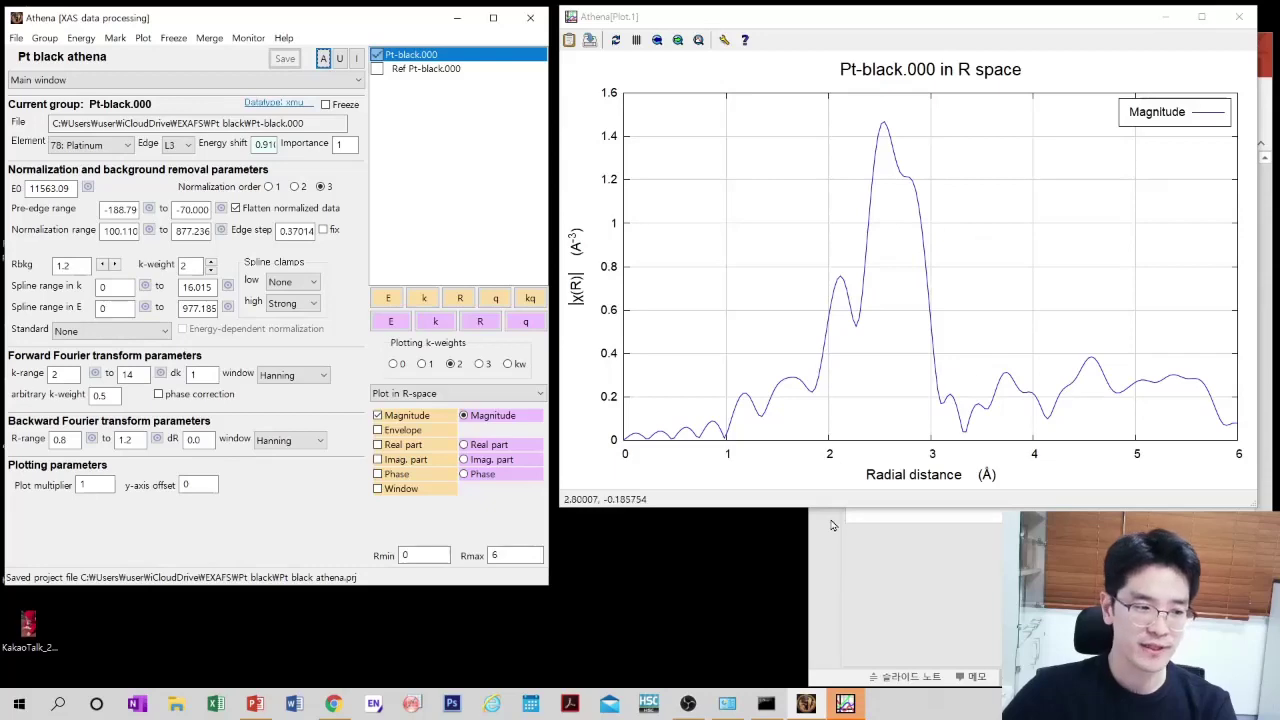
key("ctrl+s")
left_click(530, 17)
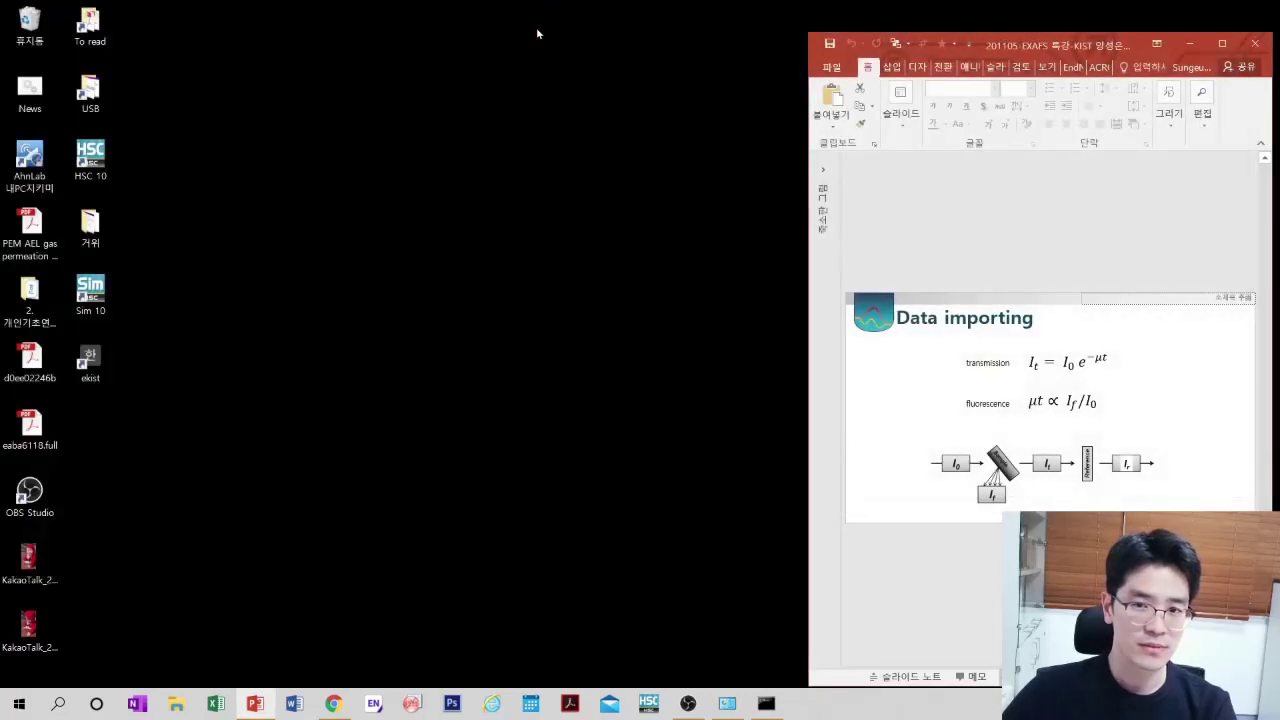
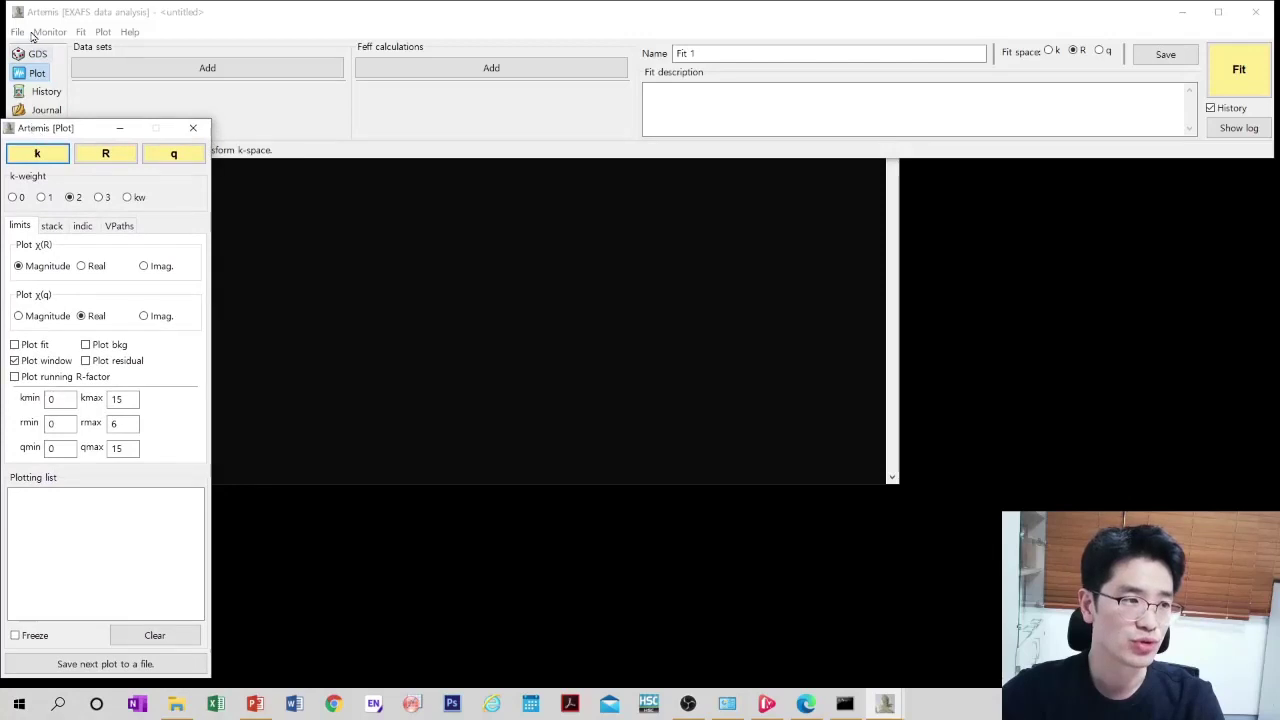
- In Artemis, import the Pt-black.000 data set from Pt black athena.prj in the EXAFS folder, taking its parameters from the project file
left_click(17, 31)
left_click(251, 17)
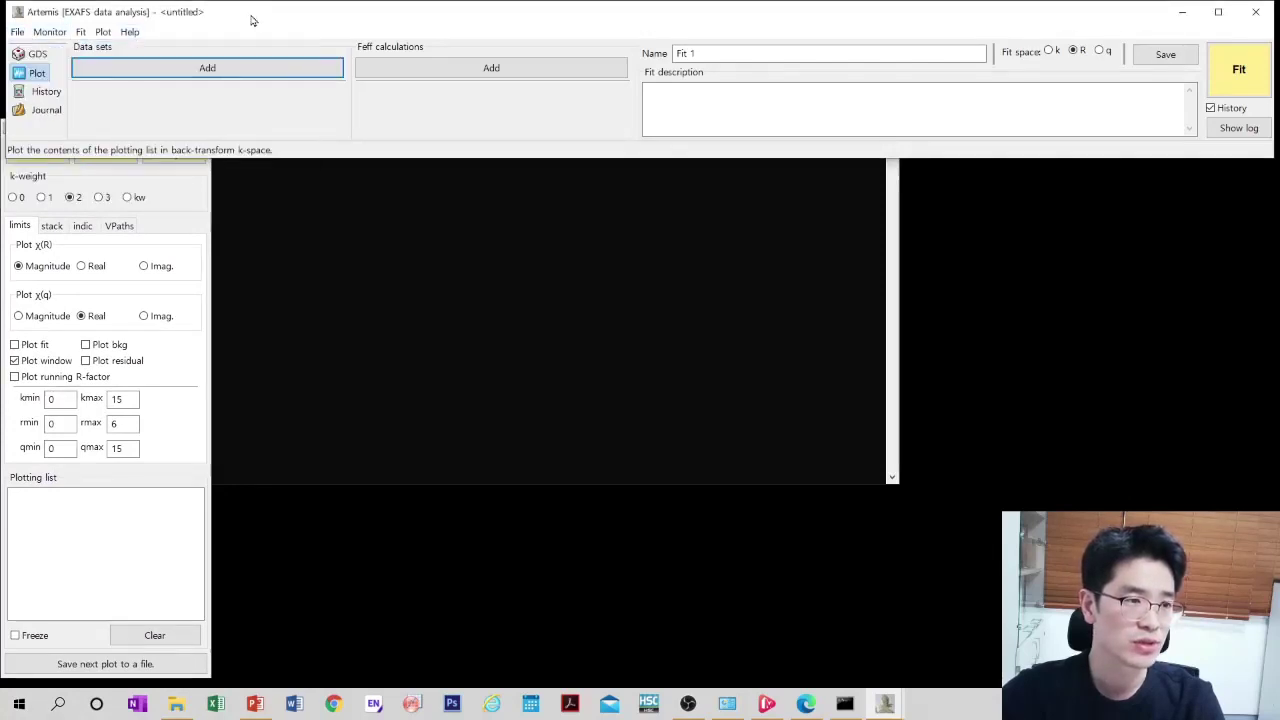
left_click(199, 72)
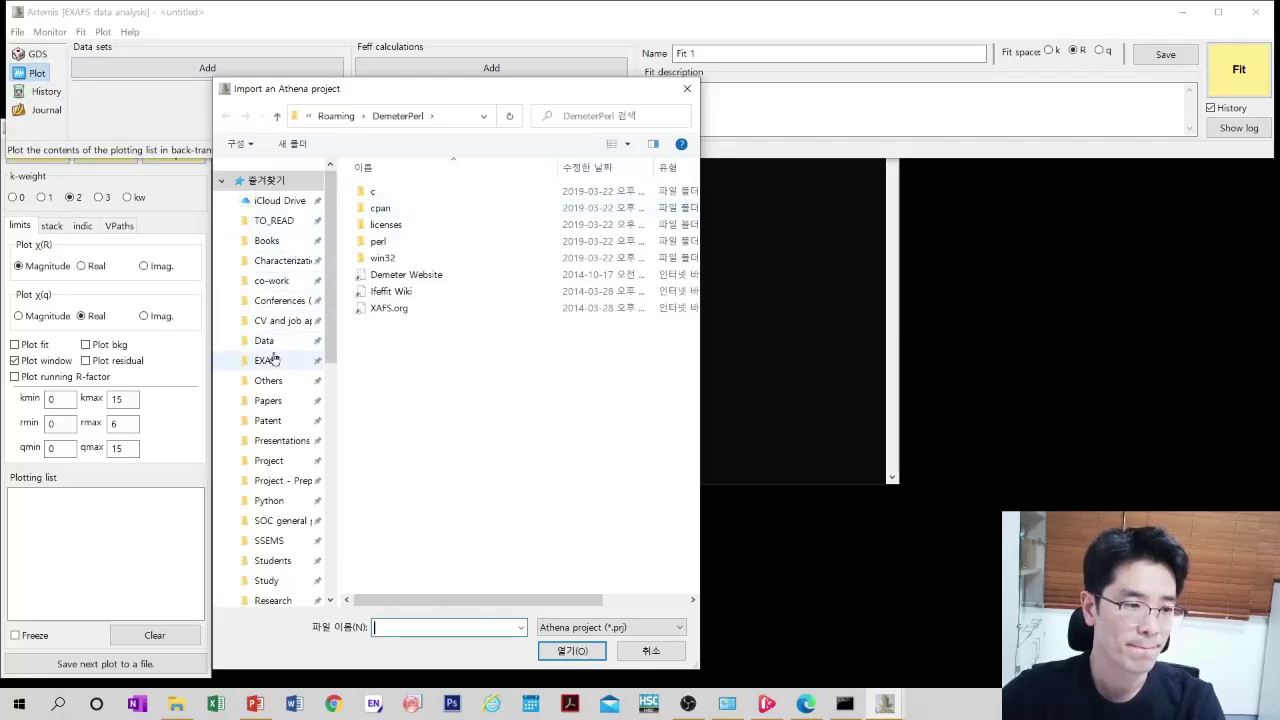
left_click(265, 360)
double_click(415, 258)
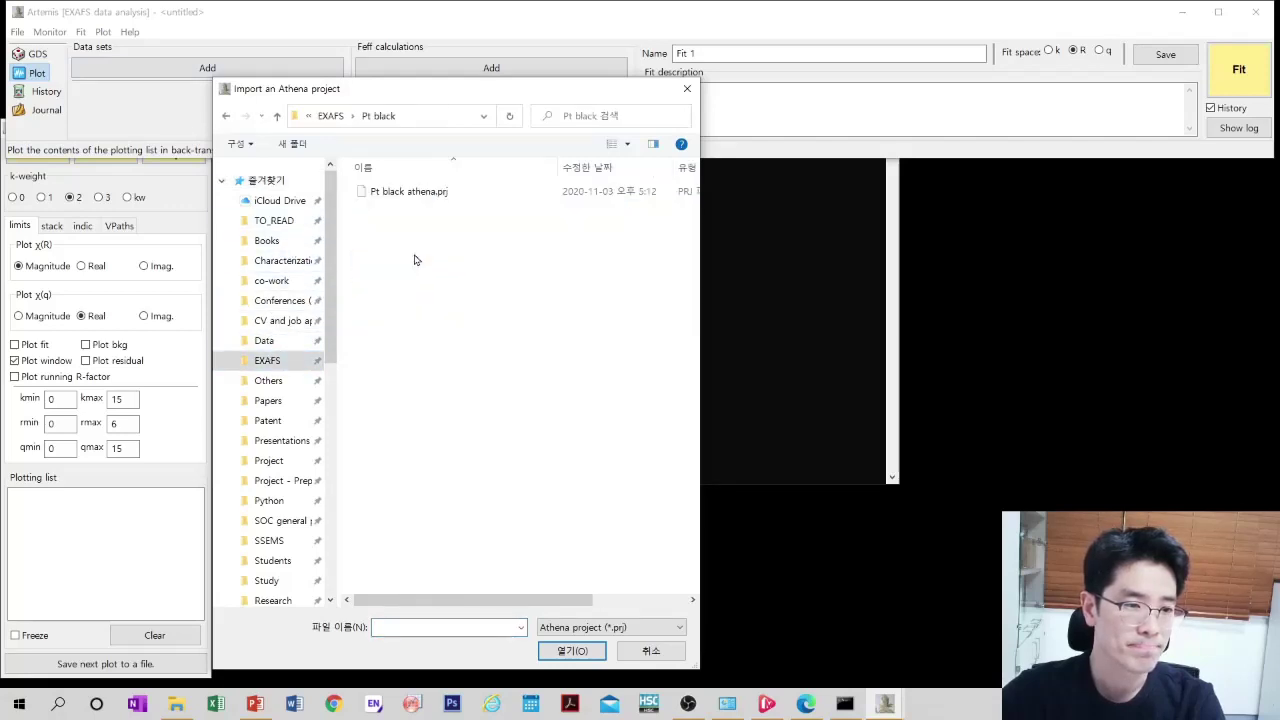
double_click(411, 192)
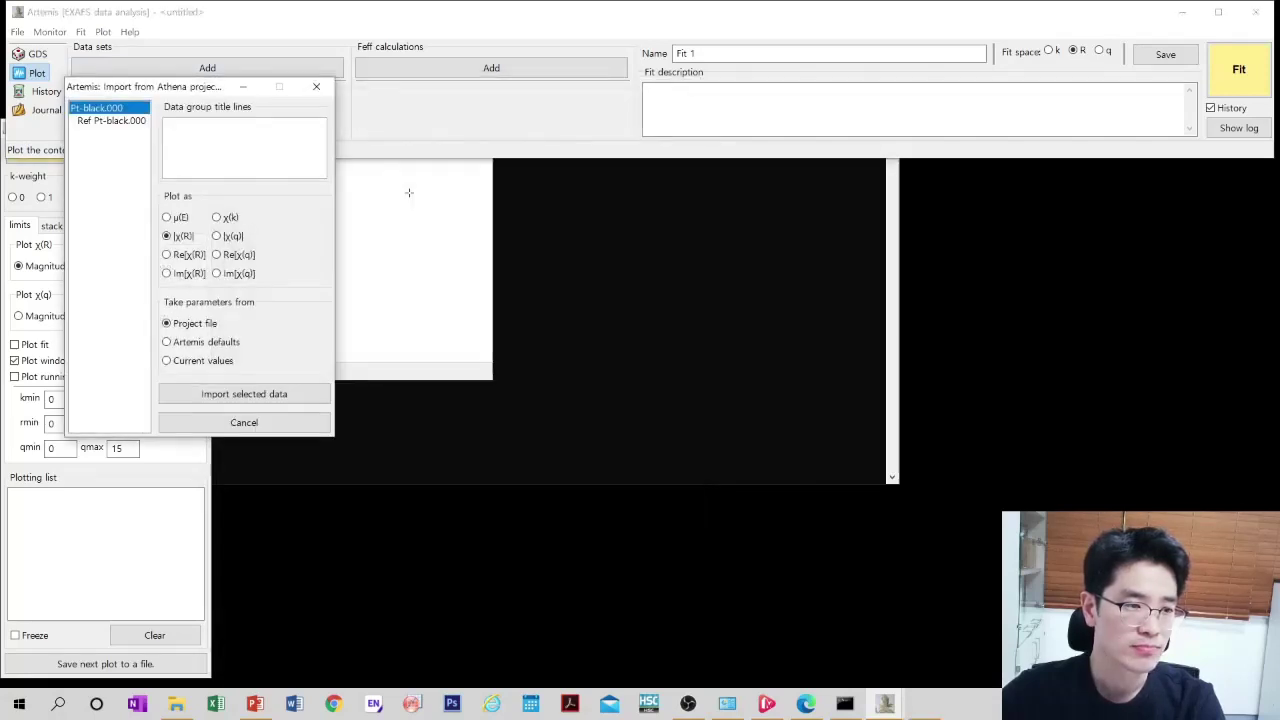
left_click_drag(175, 91, 762, 207)
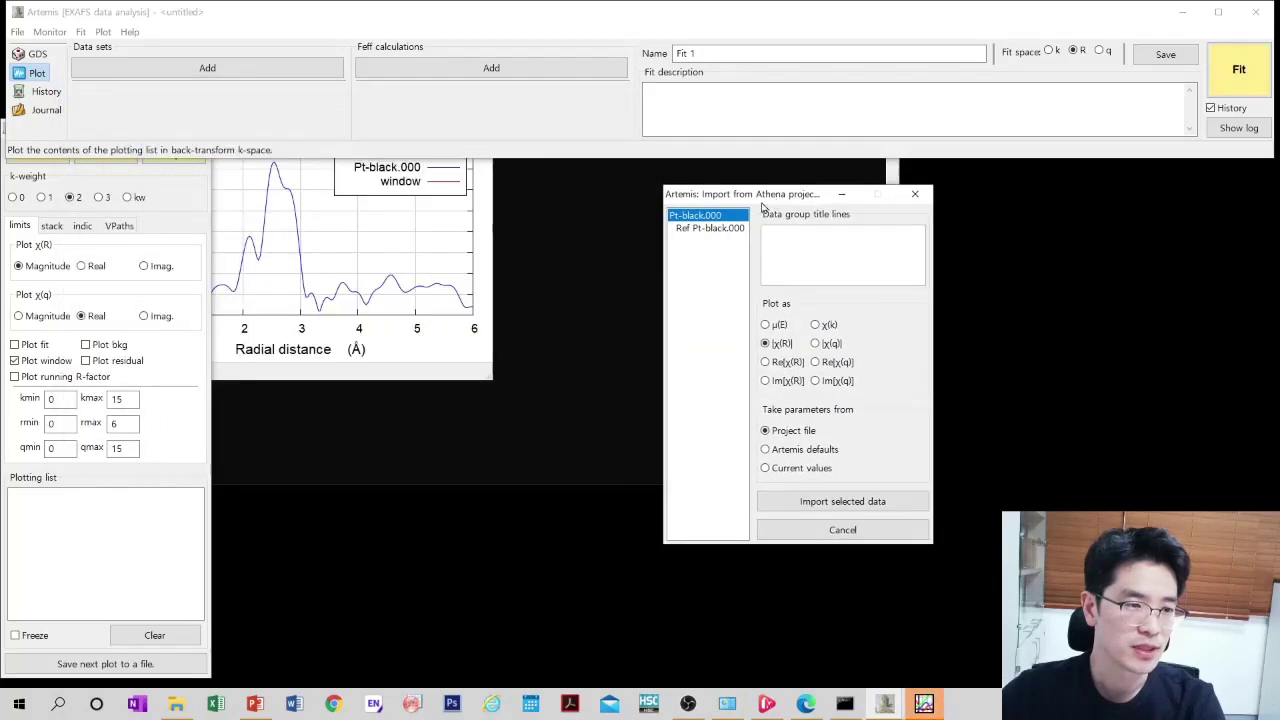
left_click(810, 502)
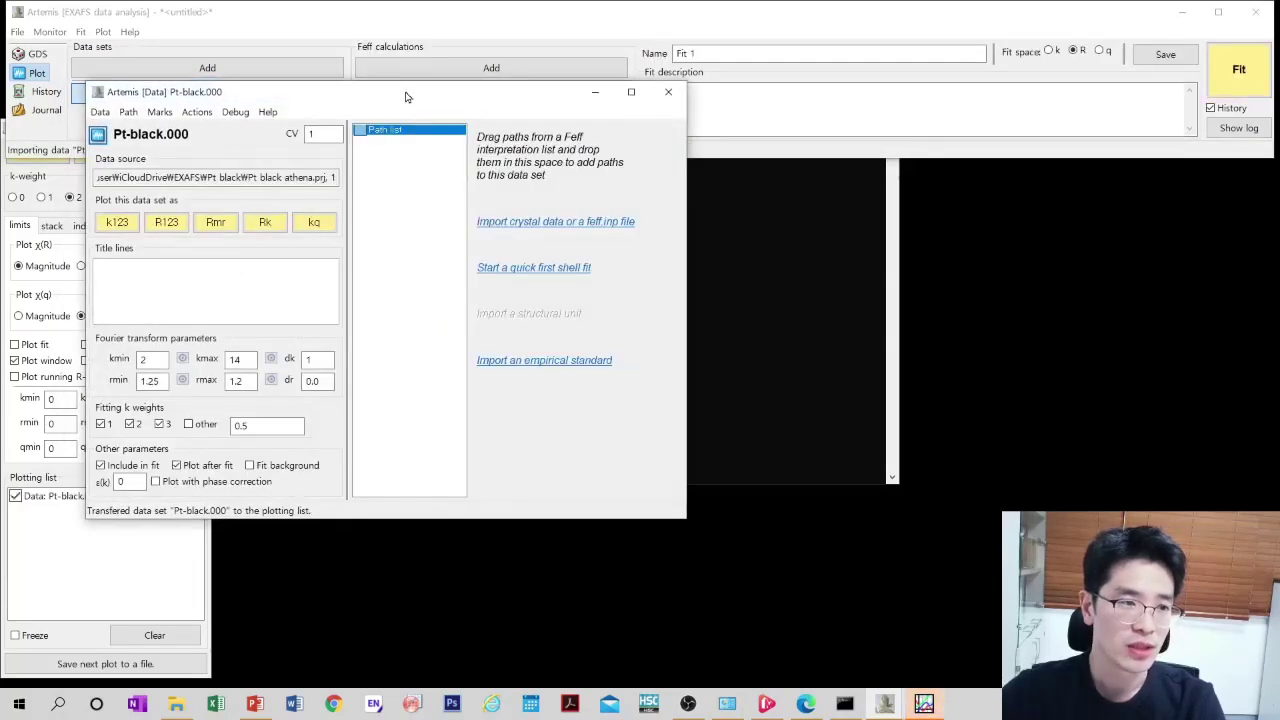
- Arrange the Pt-black.000 data window and the plot window side by side, and toggle the data window hidden and shown again
left_click_drag(406, 90, 979, 191)
left_click(485, 245)
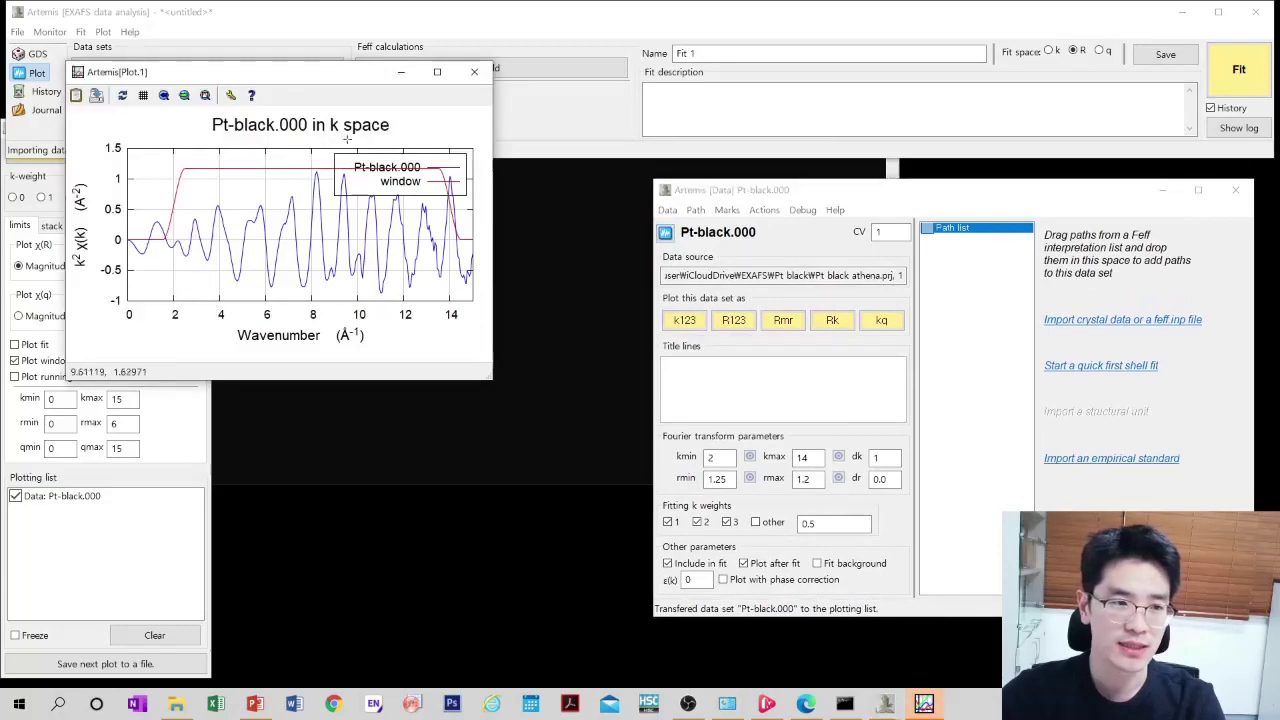
left_click_drag(334, 65, 473, 188)
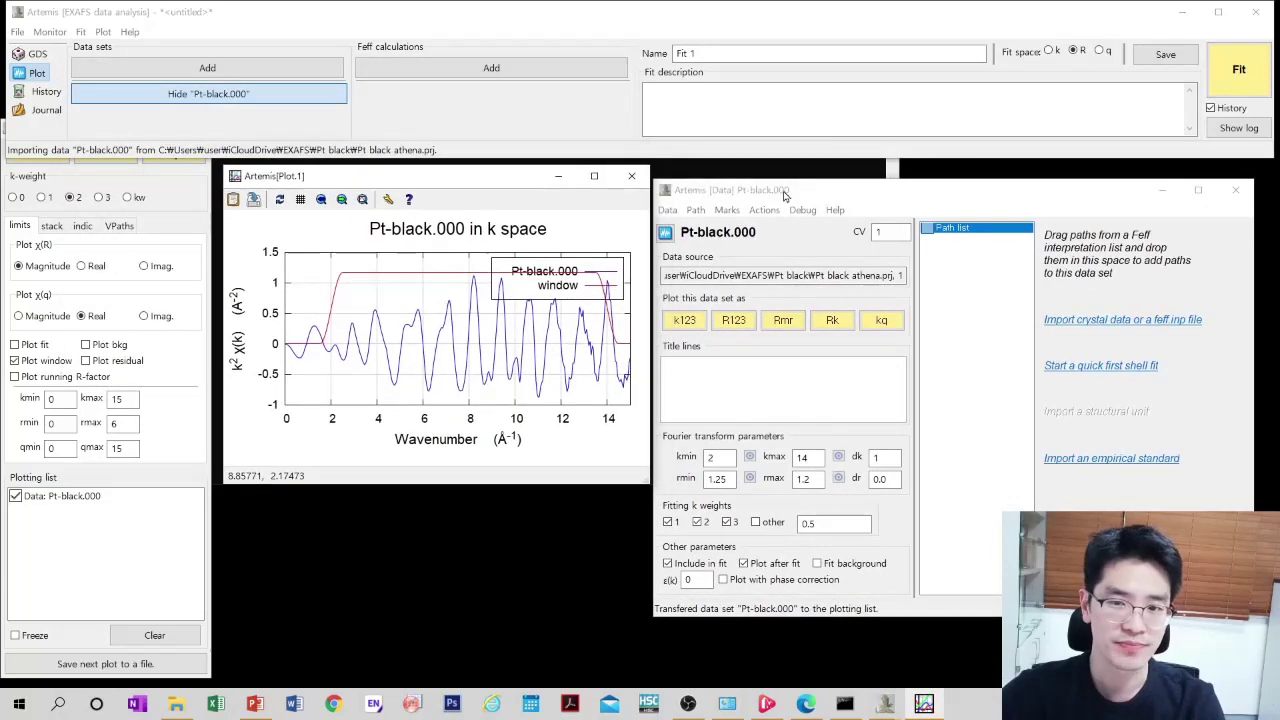
left_click_drag(787, 197, 794, 185)
left_click(162, 95)
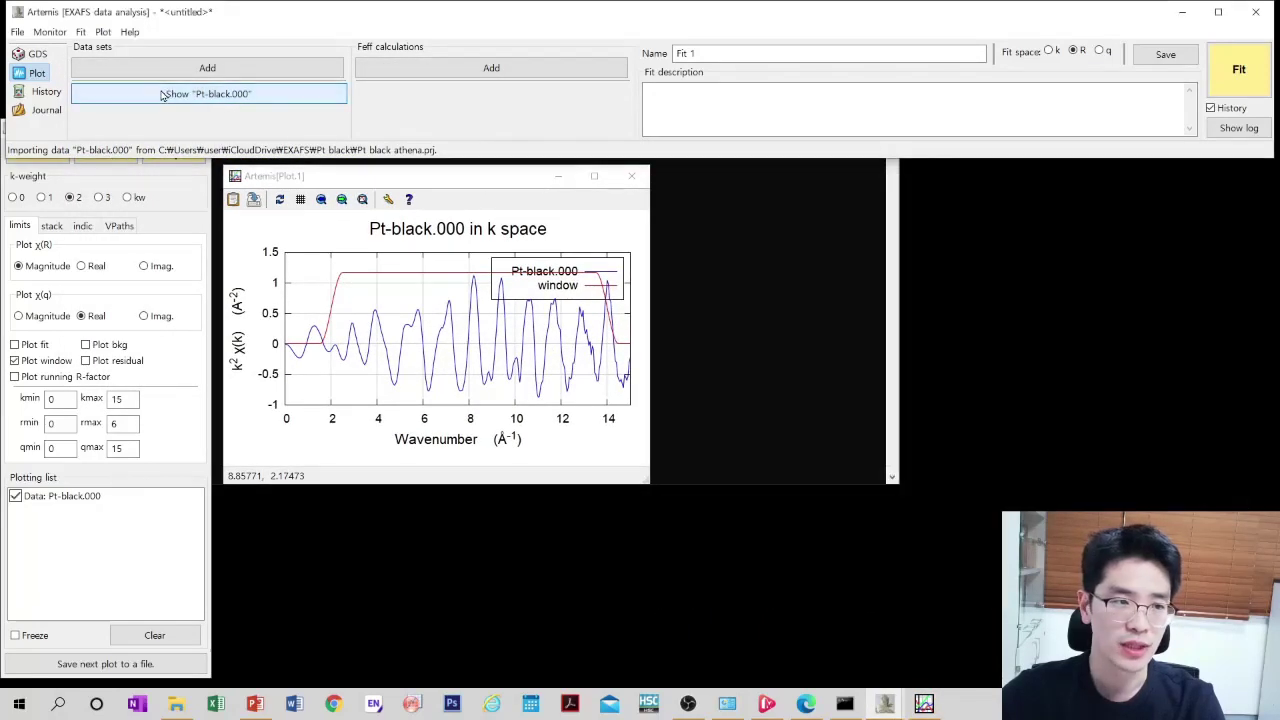
left_click(164, 95)
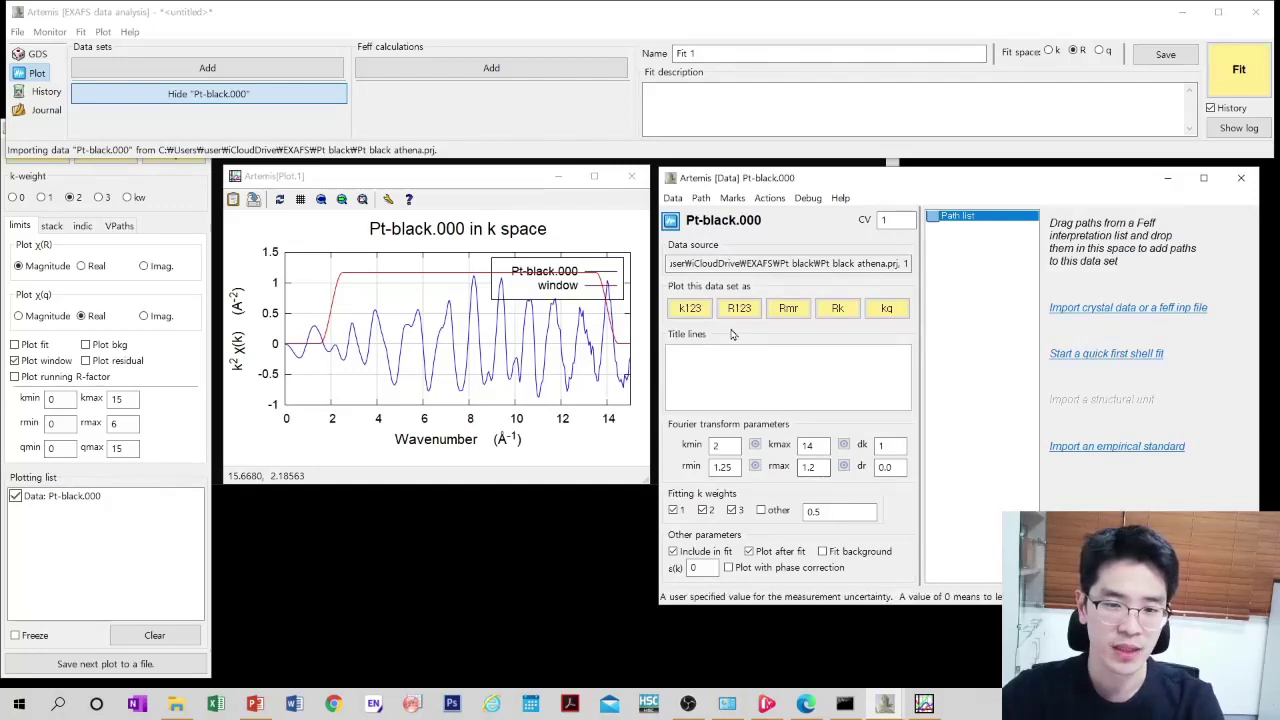
- Plot Pt-black.000 as magnitude and real part in R, as k123, and as R123 to compare the k-weights
left_click(787, 310)
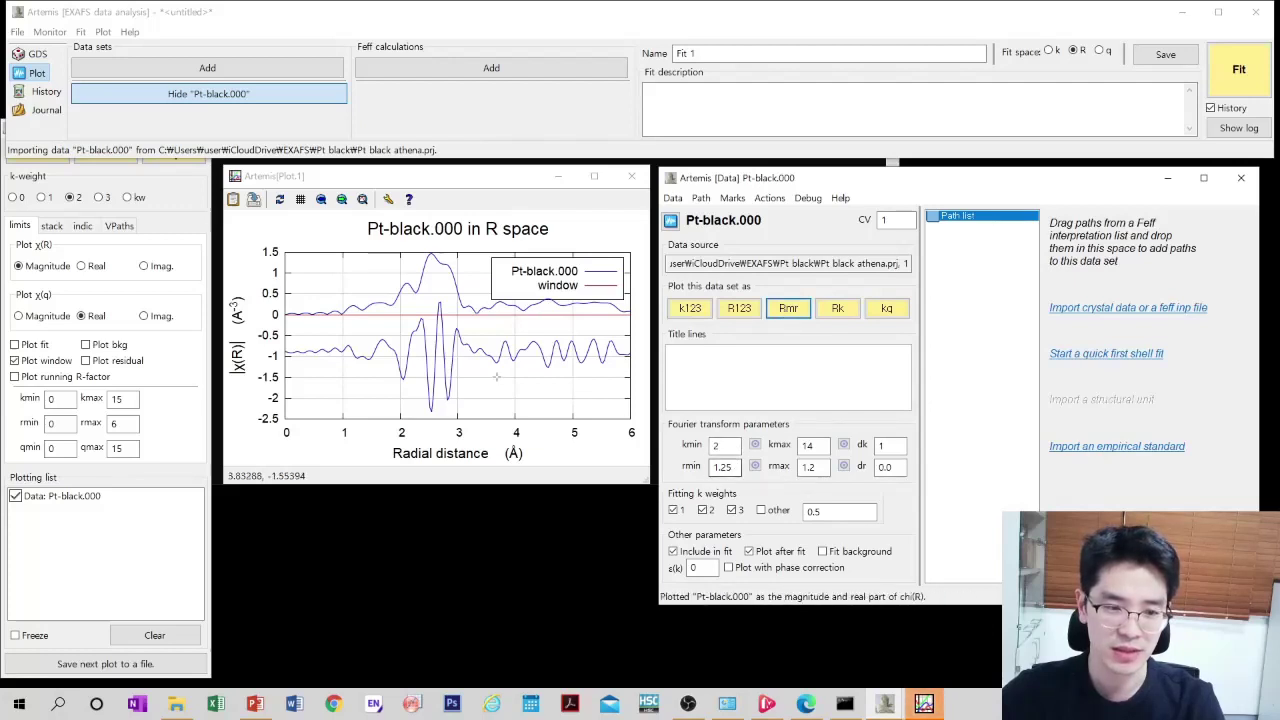
left_click(678, 311)
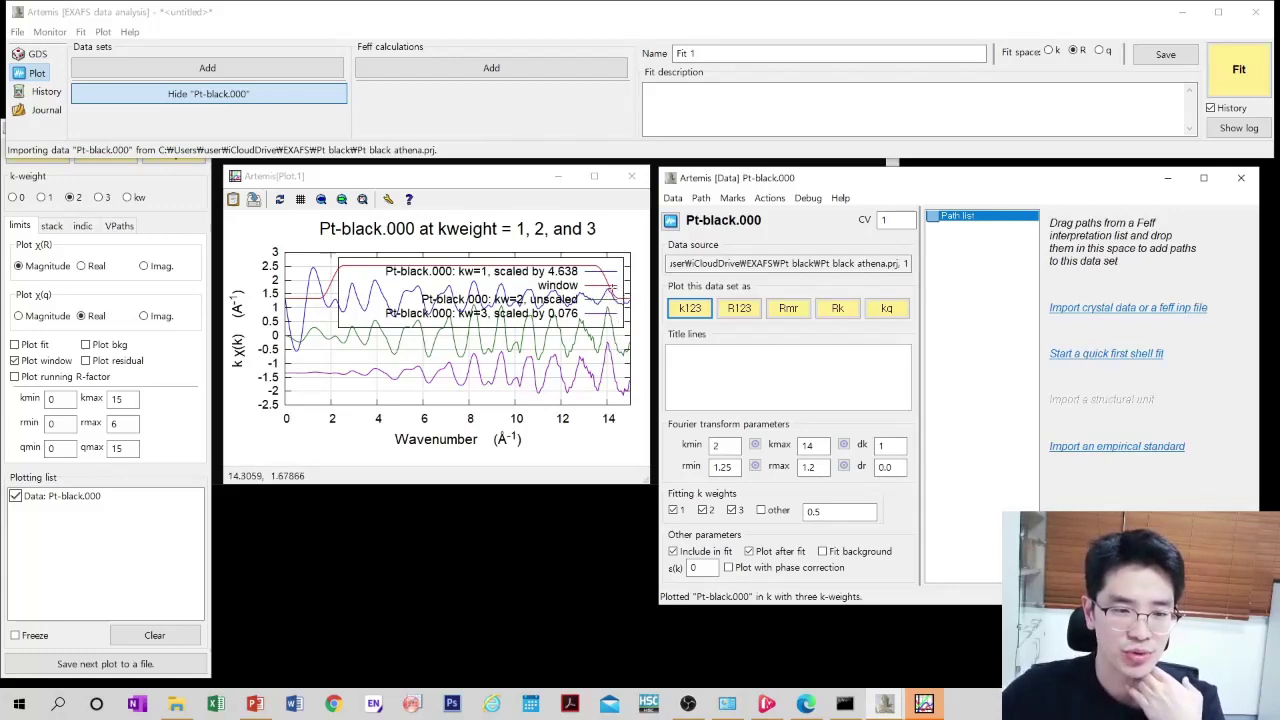
left_click(739, 308)
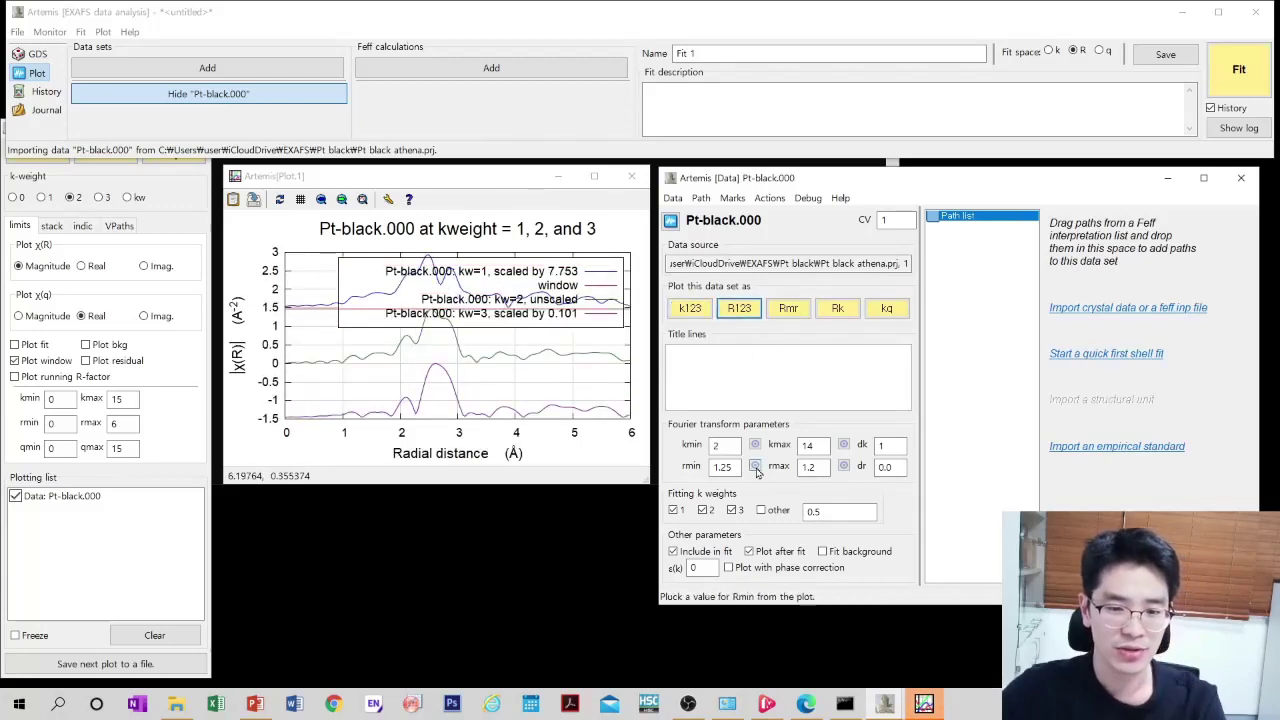
- Set the Fourier transform rmax to 3.2, refine it to 3.35, and check the window on the R-space magnitude and real part plot
double_click(810, 467)
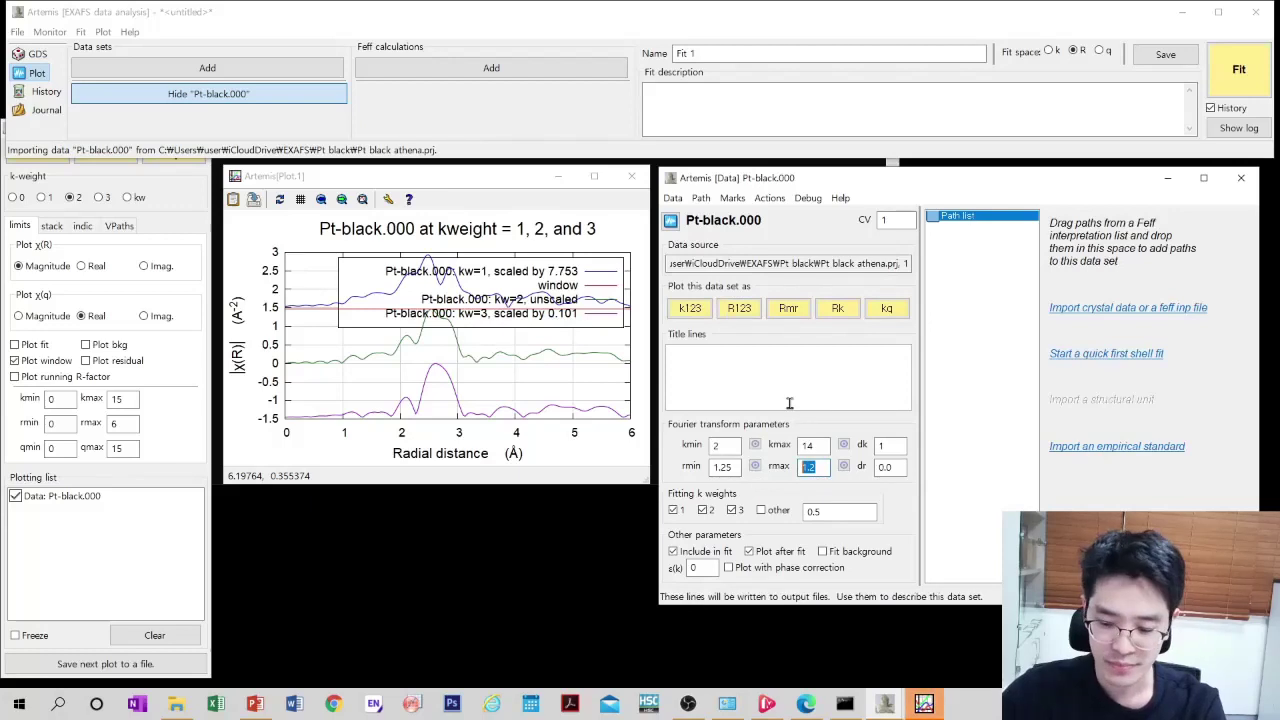
type("3.2")
left_click(788, 308)
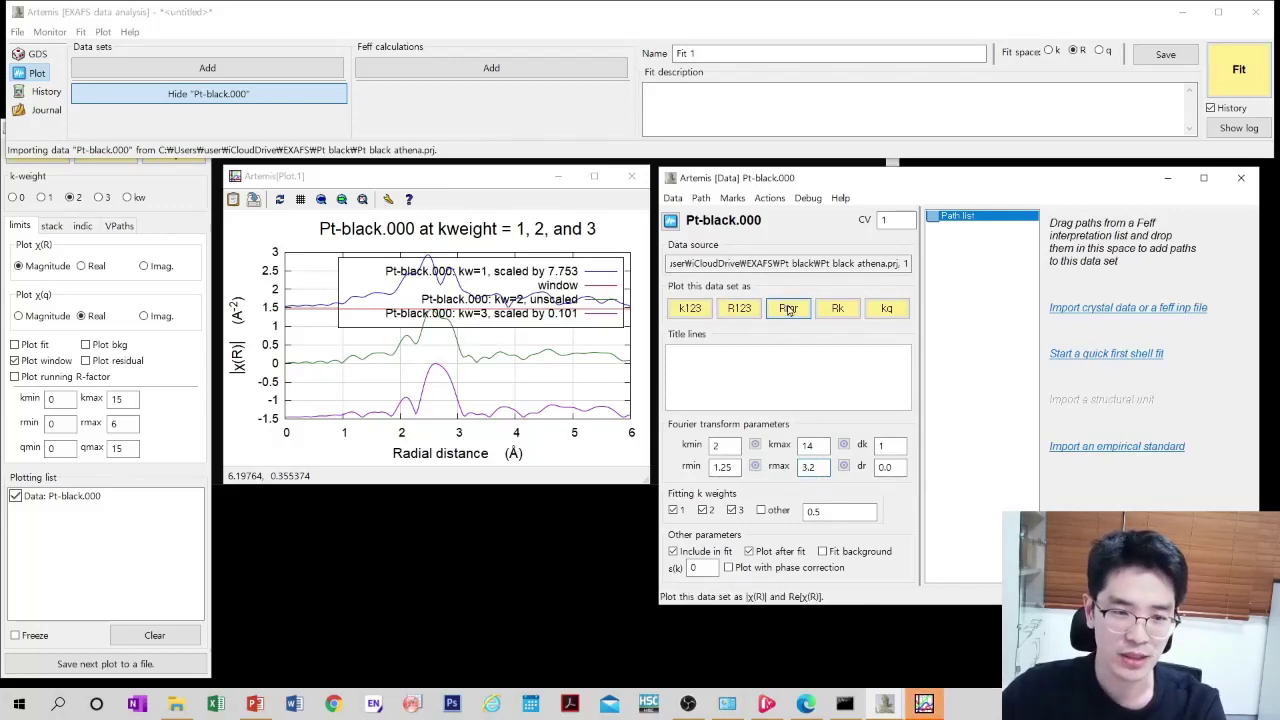
left_click(816, 467)
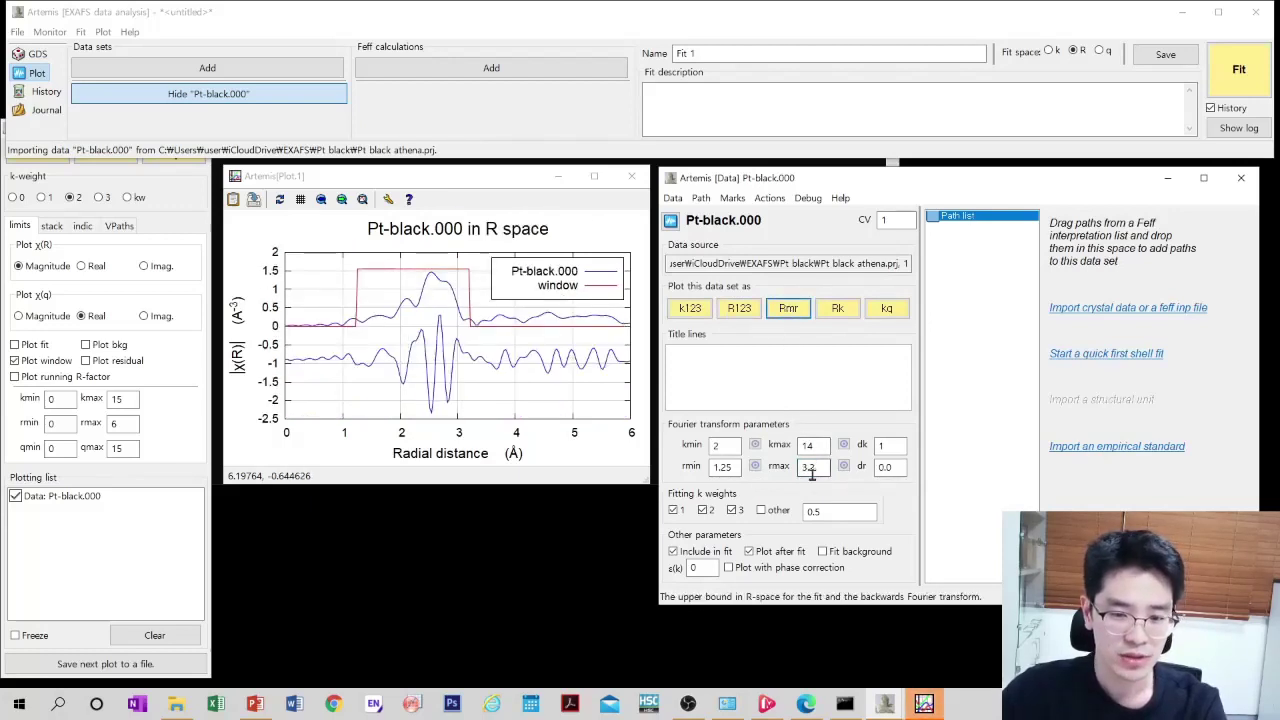
type("5")
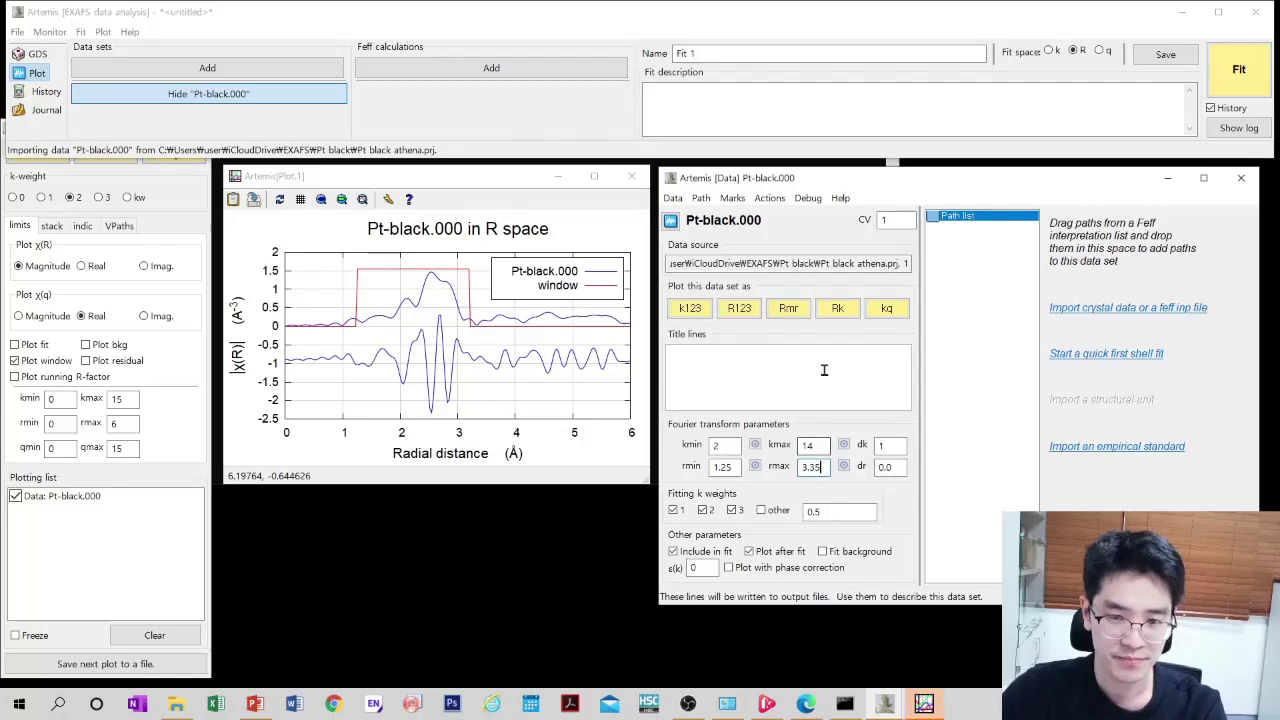
left_click(788, 308)
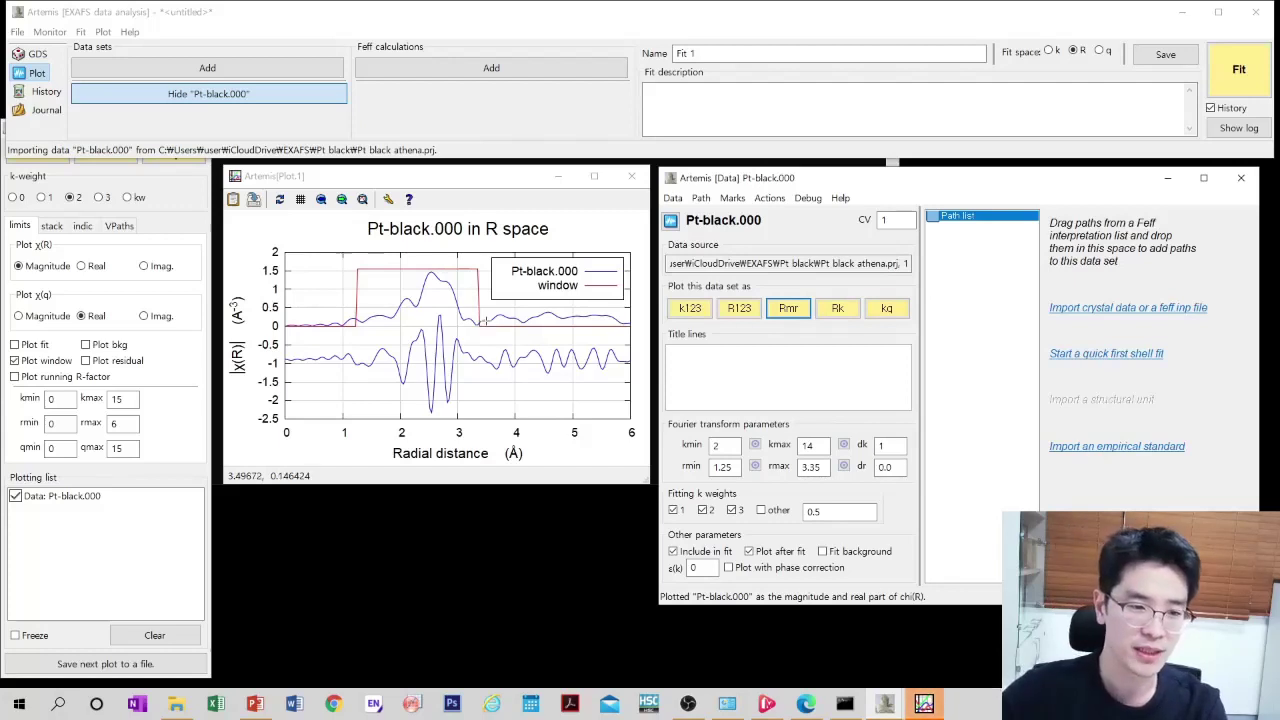
left_click(825, 466)
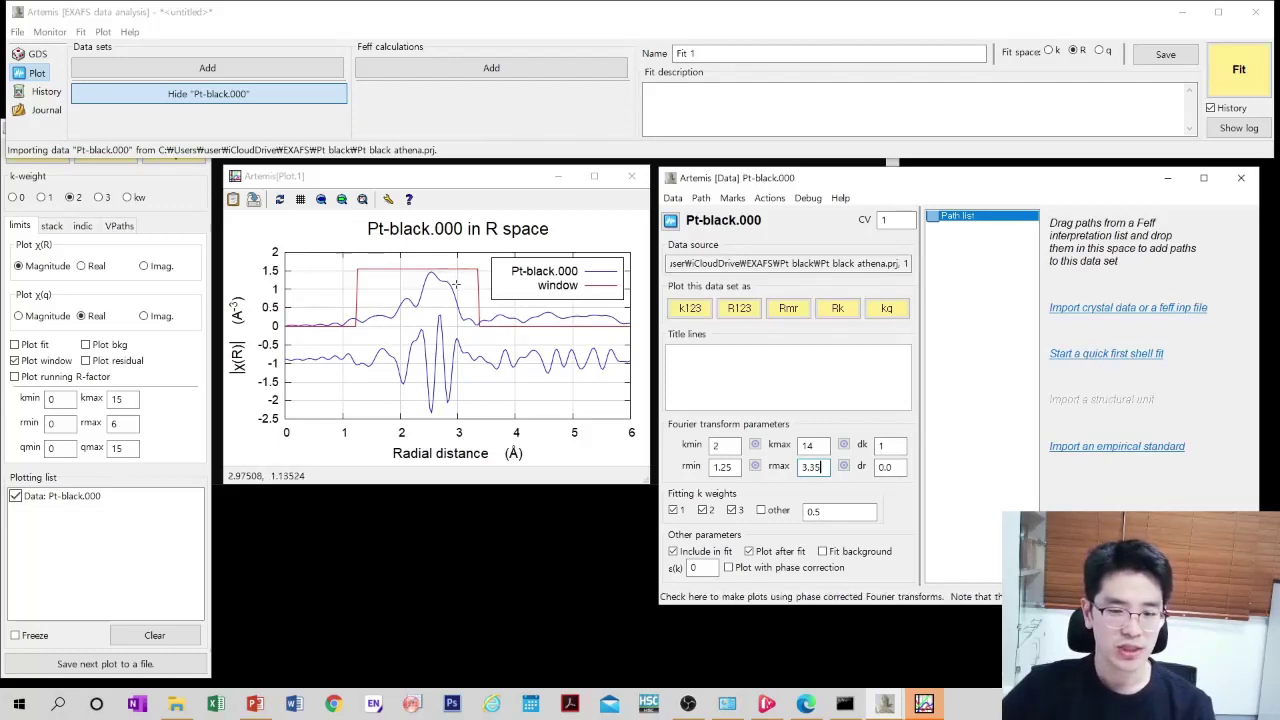
- Show the number of independent points (Nidp) for the Pt-black.000 data set
left_click(806, 198)
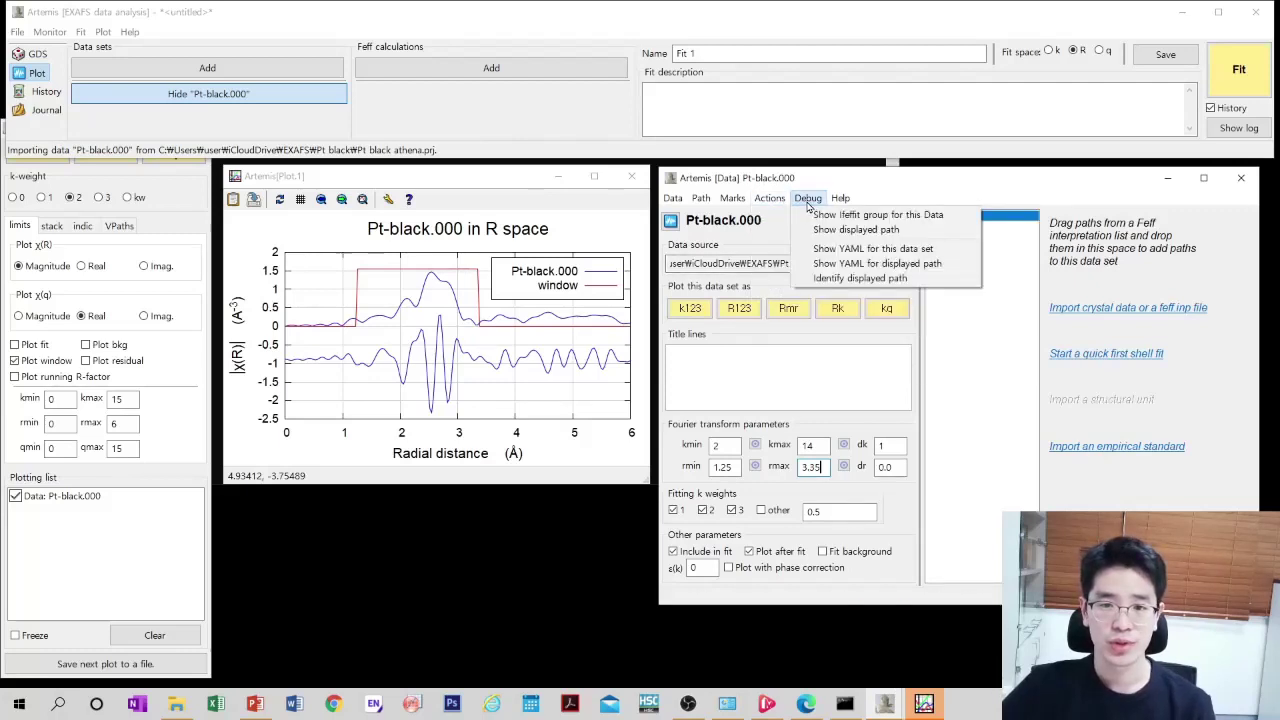
mouse_move(783, 201)
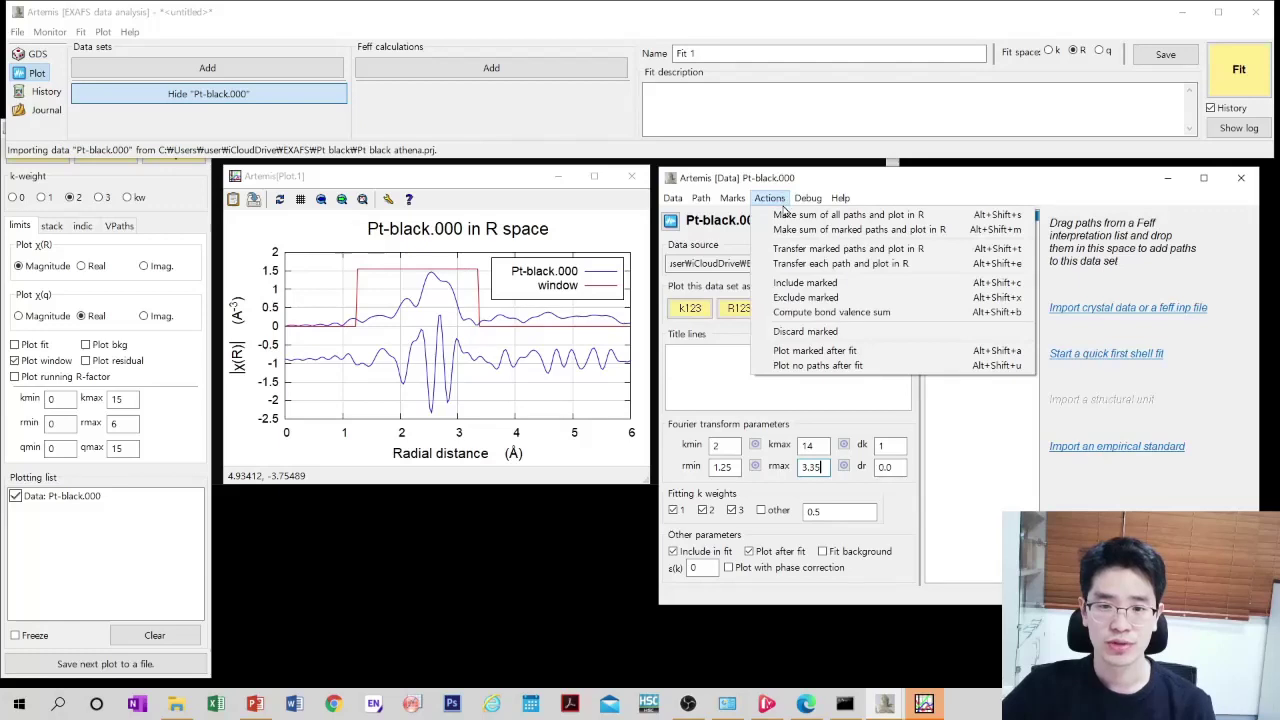
mouse_move(678, 200)
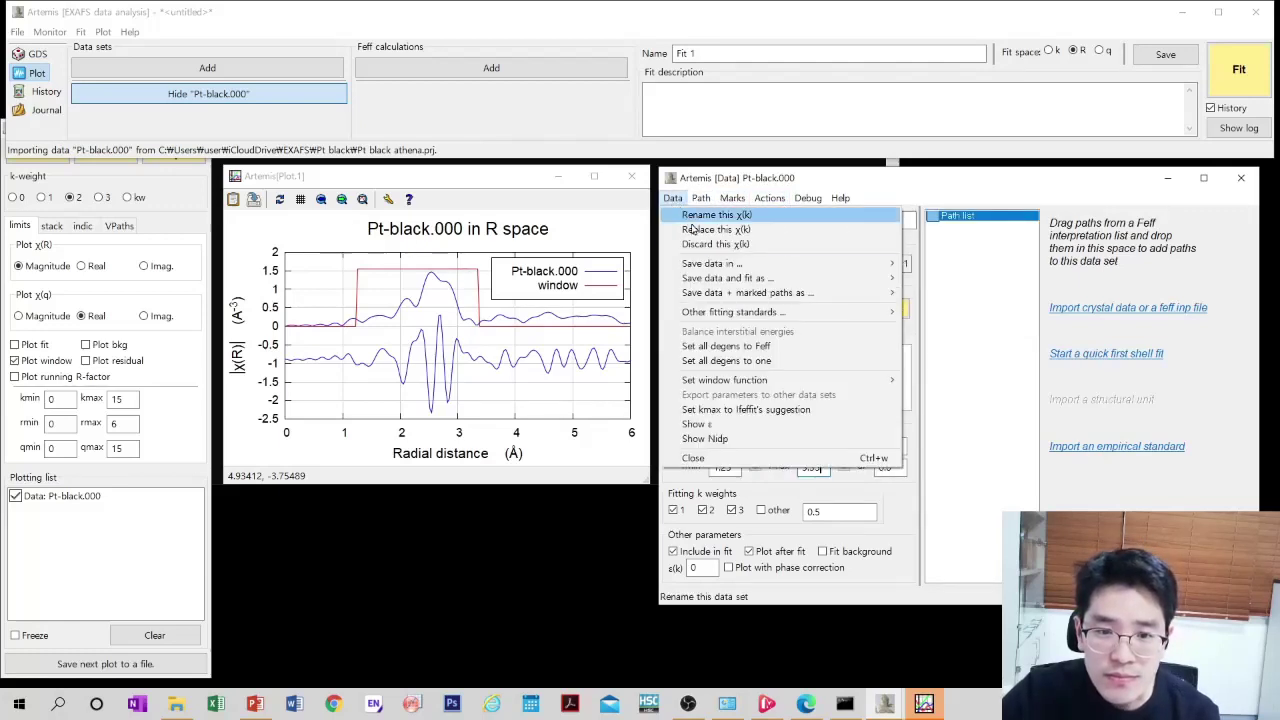
left_click(757, 444)
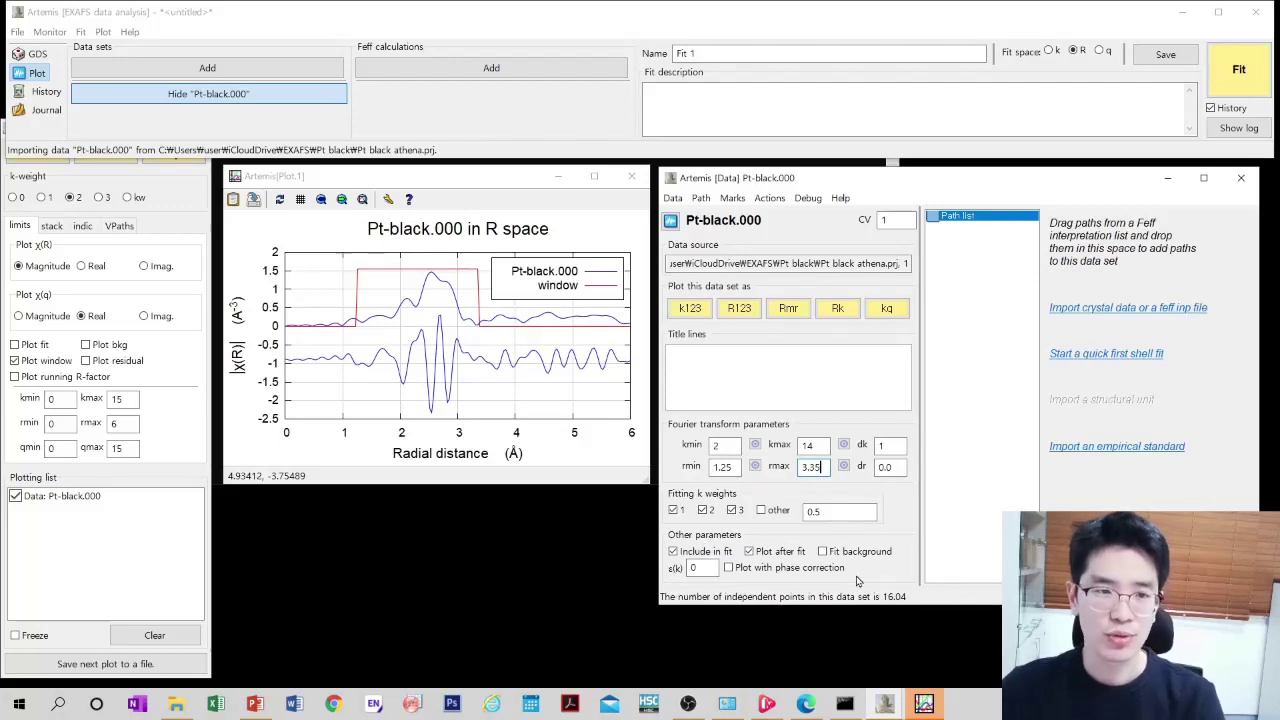
- Add a Feff calculation from the Pt_mp-126_conventional_standard CIF file and position its Atoms and Feff window beside the data window
left_click(540, 68)
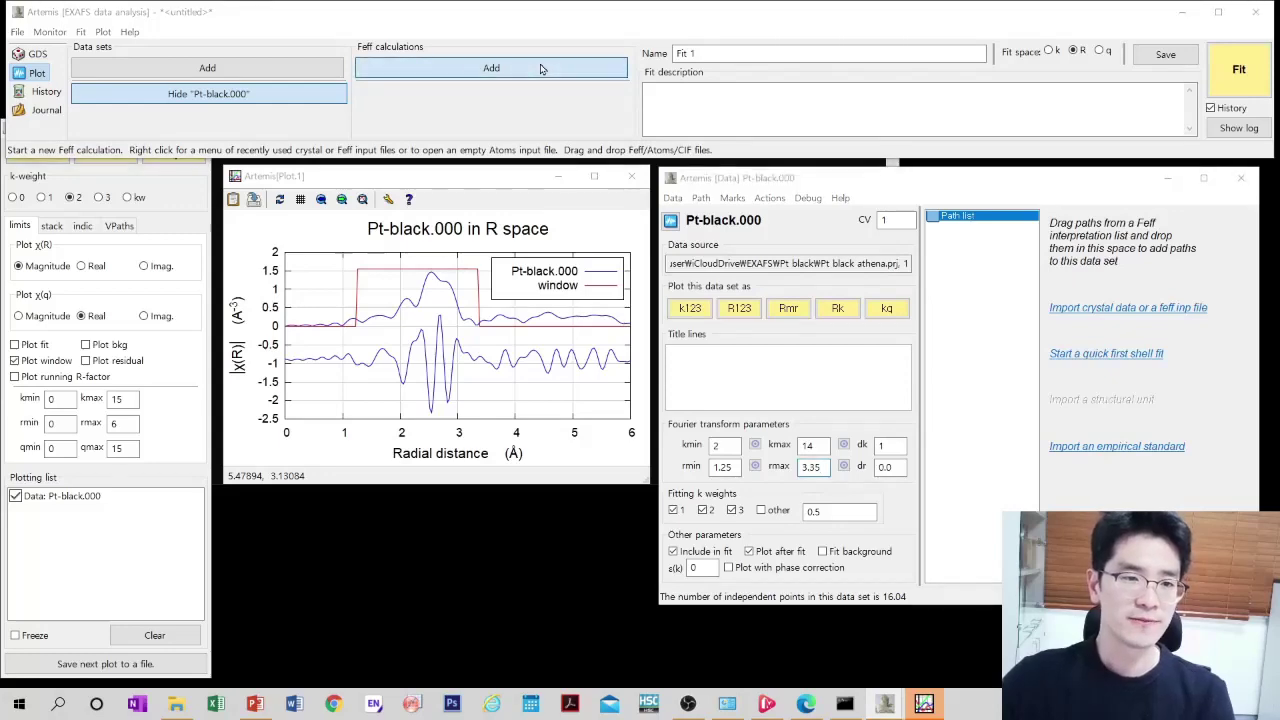
left_click_drag(530, 112, 356, 115)
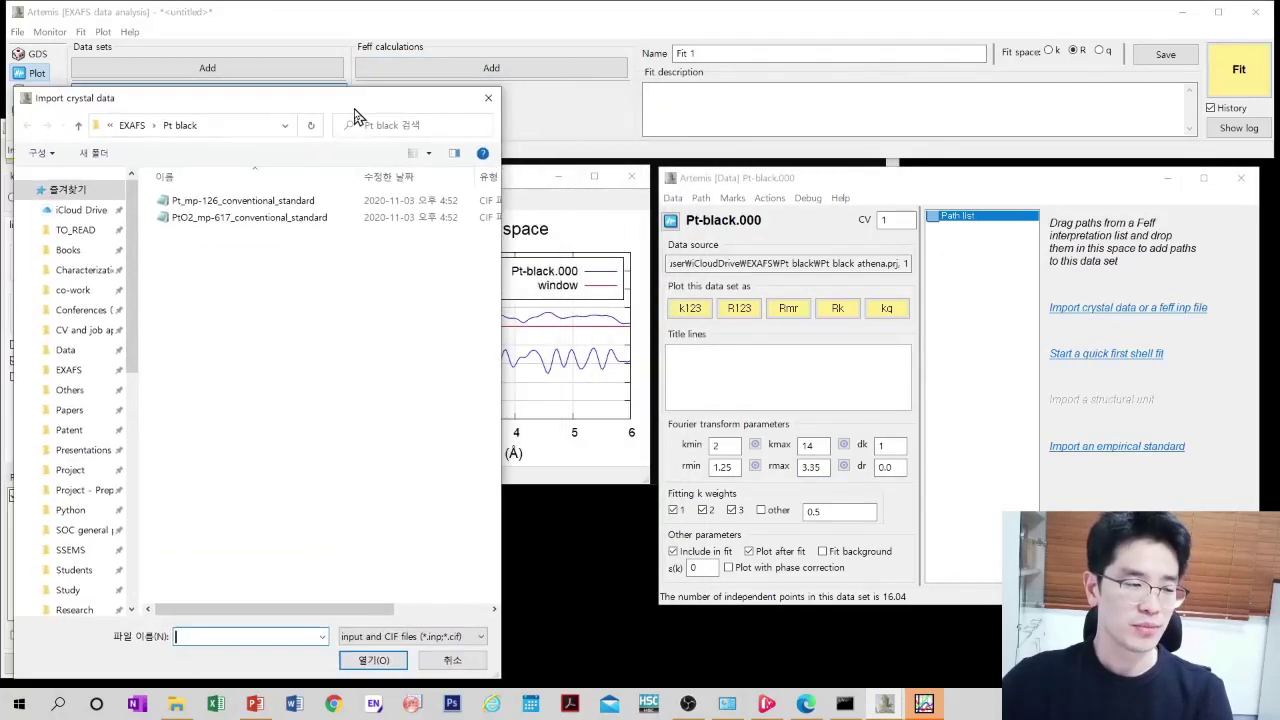
double_click(300, 201)
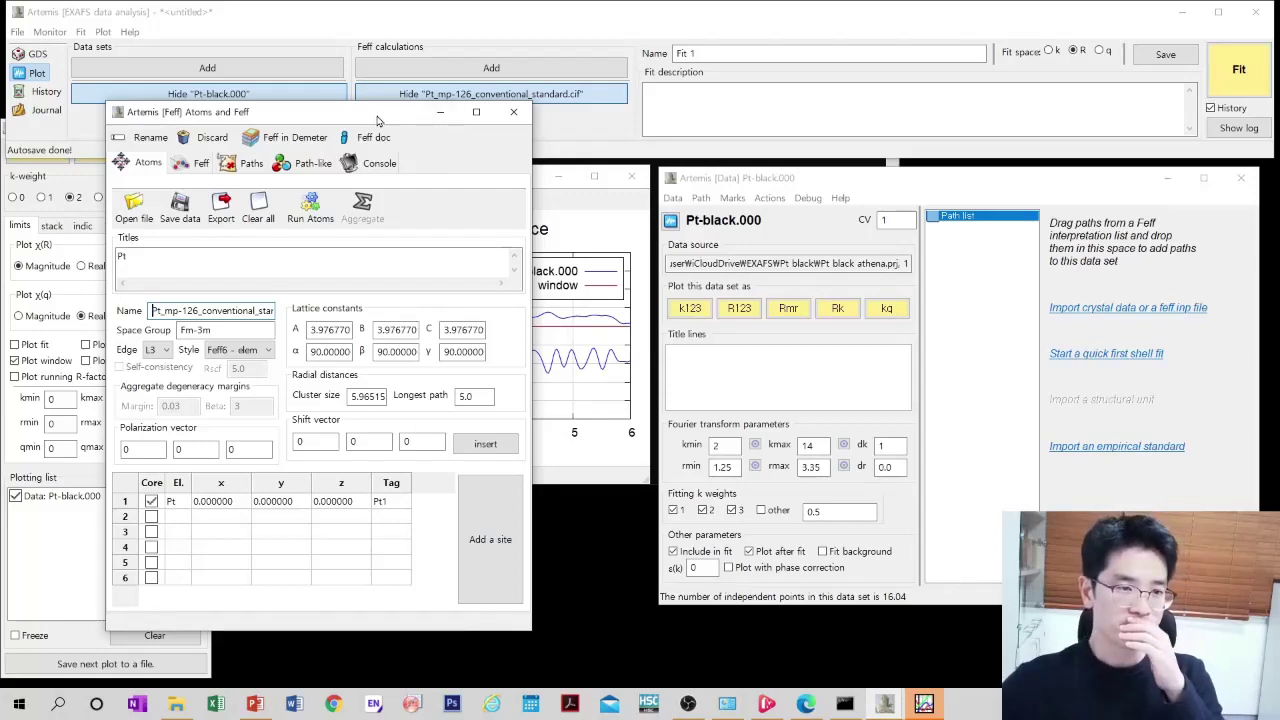
left_click_drag(376, 116, 388, 170)
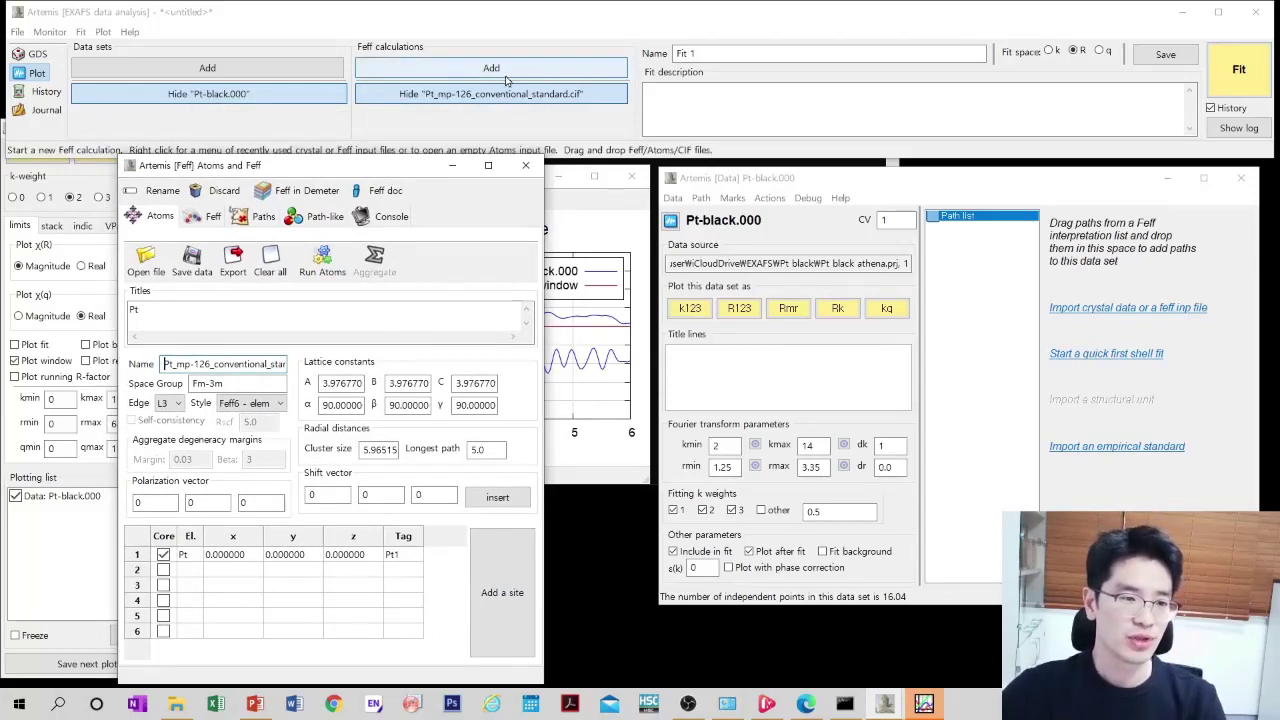
left_click_drag(405, 170, 407, 122)
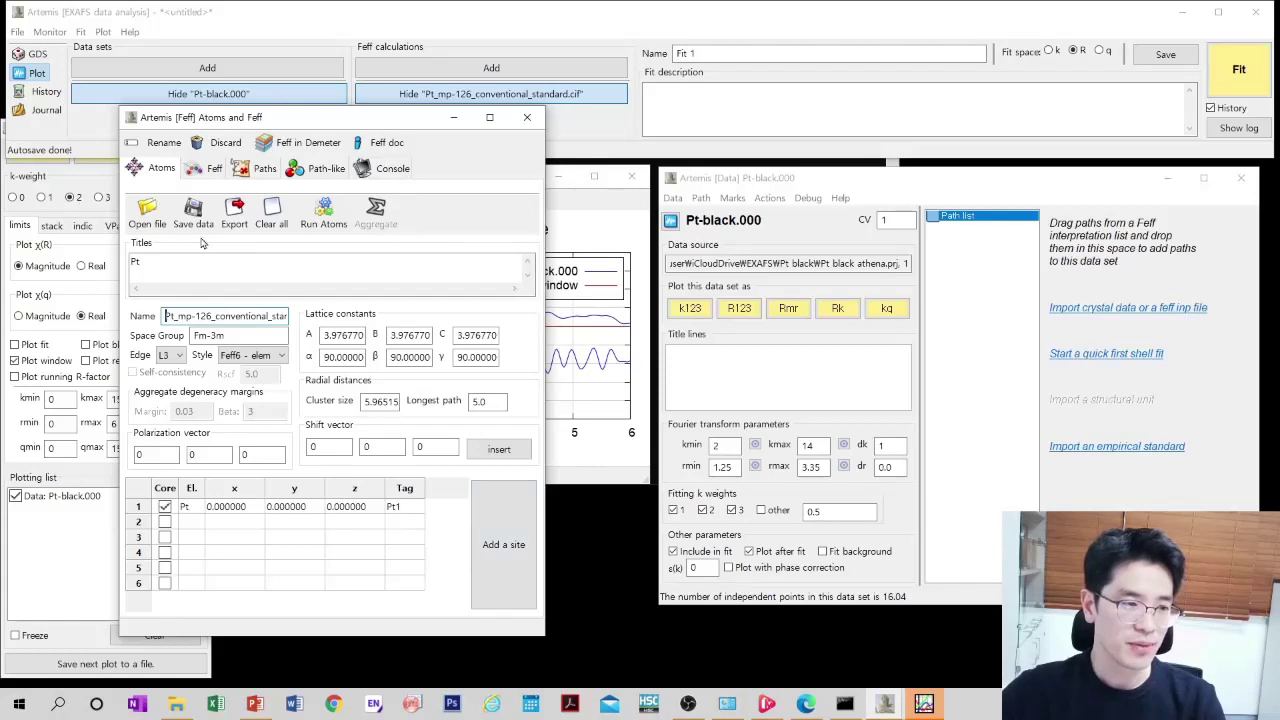
- Run Atoms and Feff for the Pt structure and add its first single-scattering path (Reff 2.812) to the Pt-black.000 path list
left_click(323, 213)
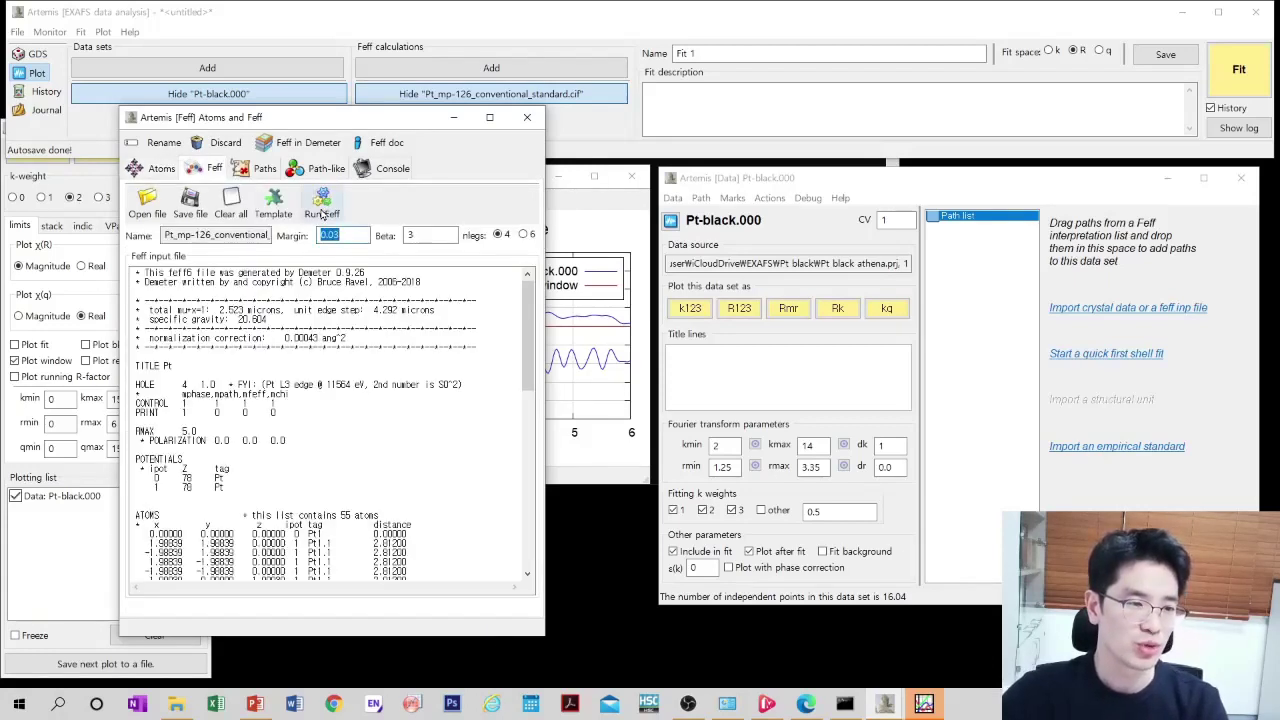
left_click(322, 213)
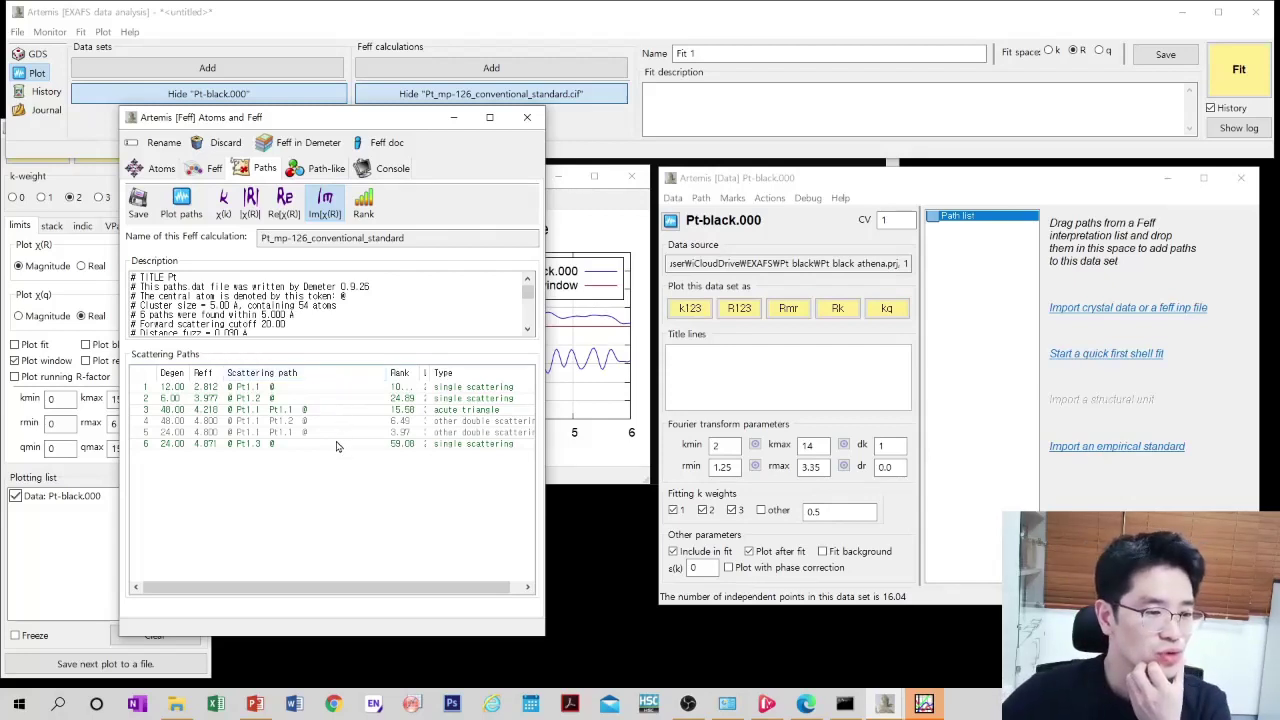
left_click(337, 388)
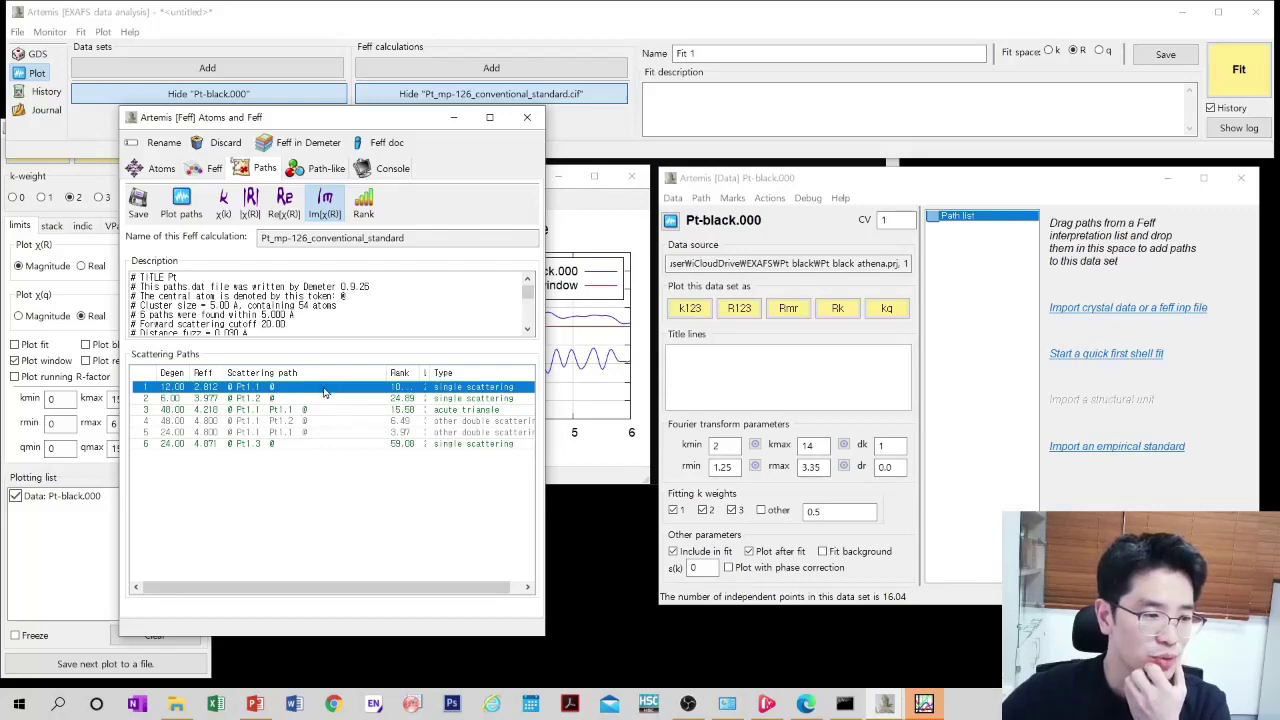
left_click_drag(388, 118, 925, 130)
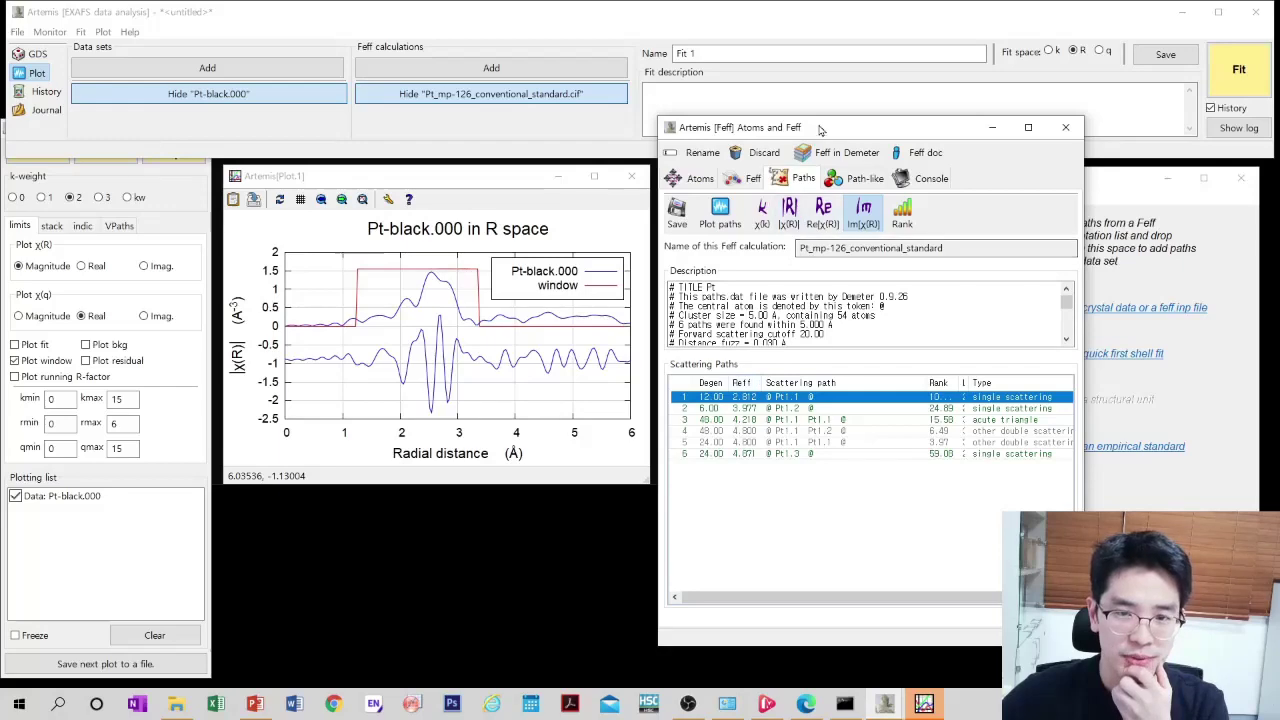
left_click_drag(820, 128, 420, 124)
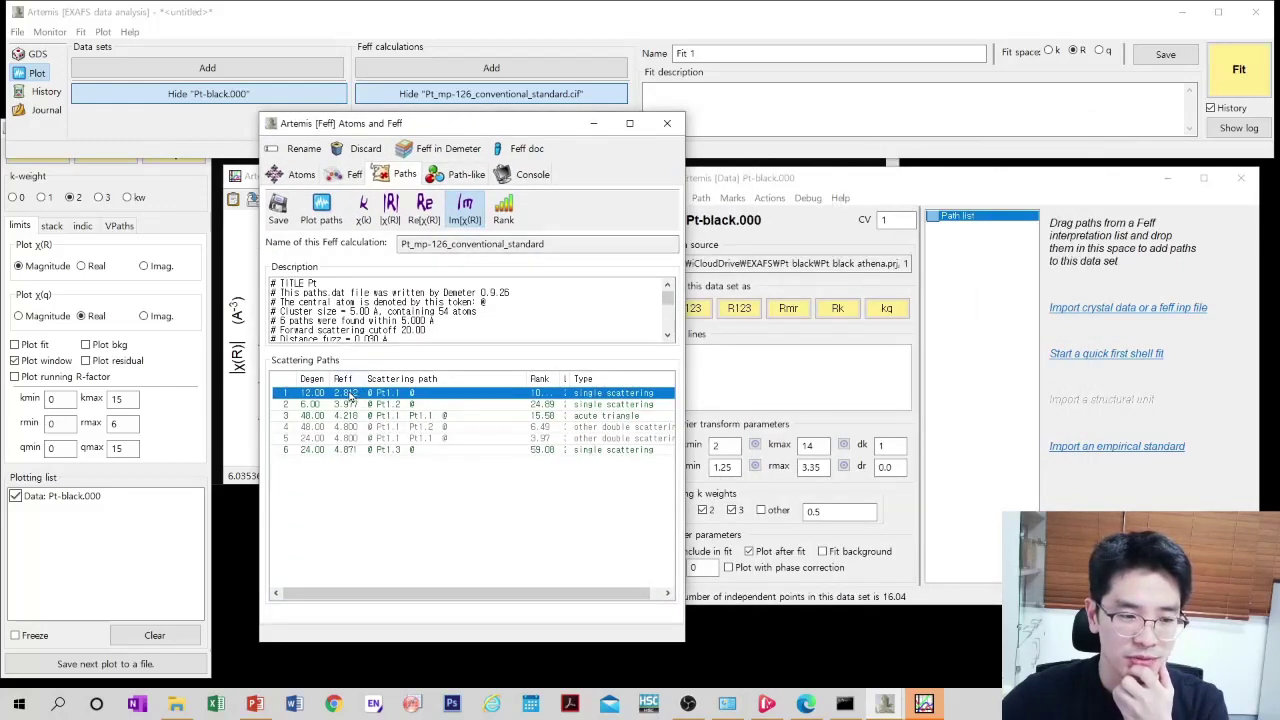
left_click_drag(350, 396, 960, 255)
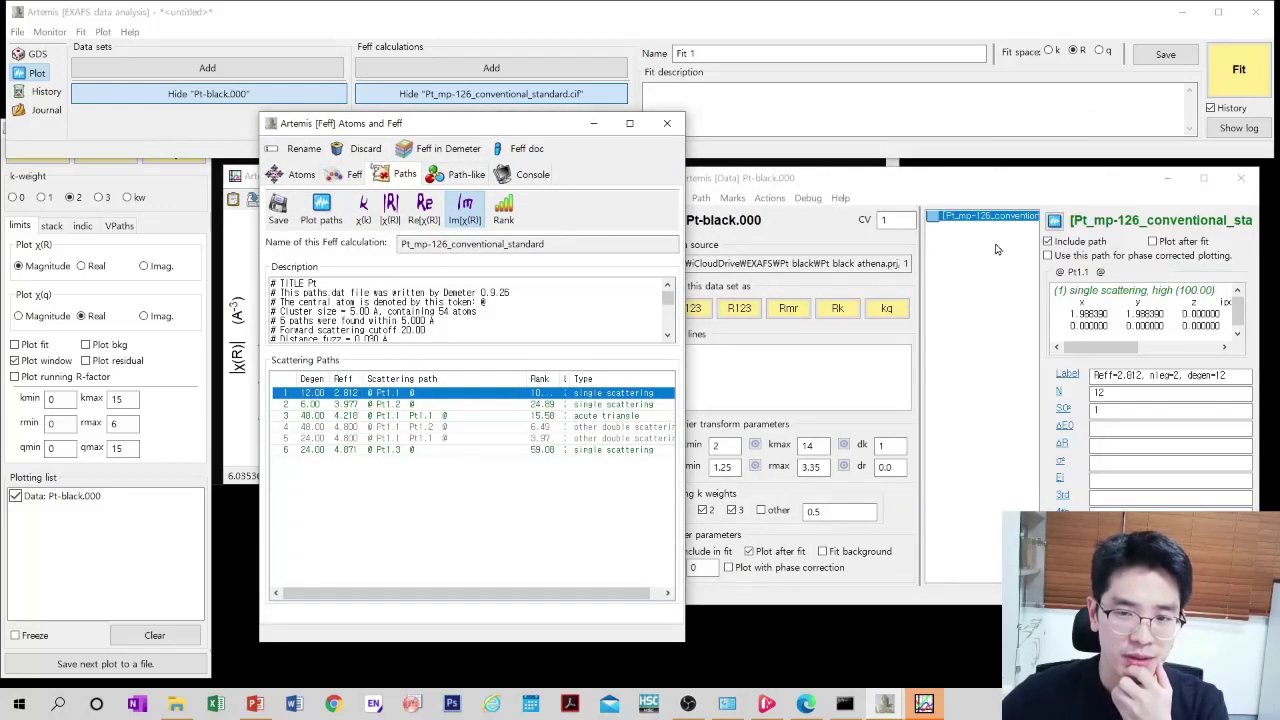
mouse_move(325, 377)
left_mouse_down()
mouse_move(357, 378)
mouse_move(323, 375)
left_mouse_up()
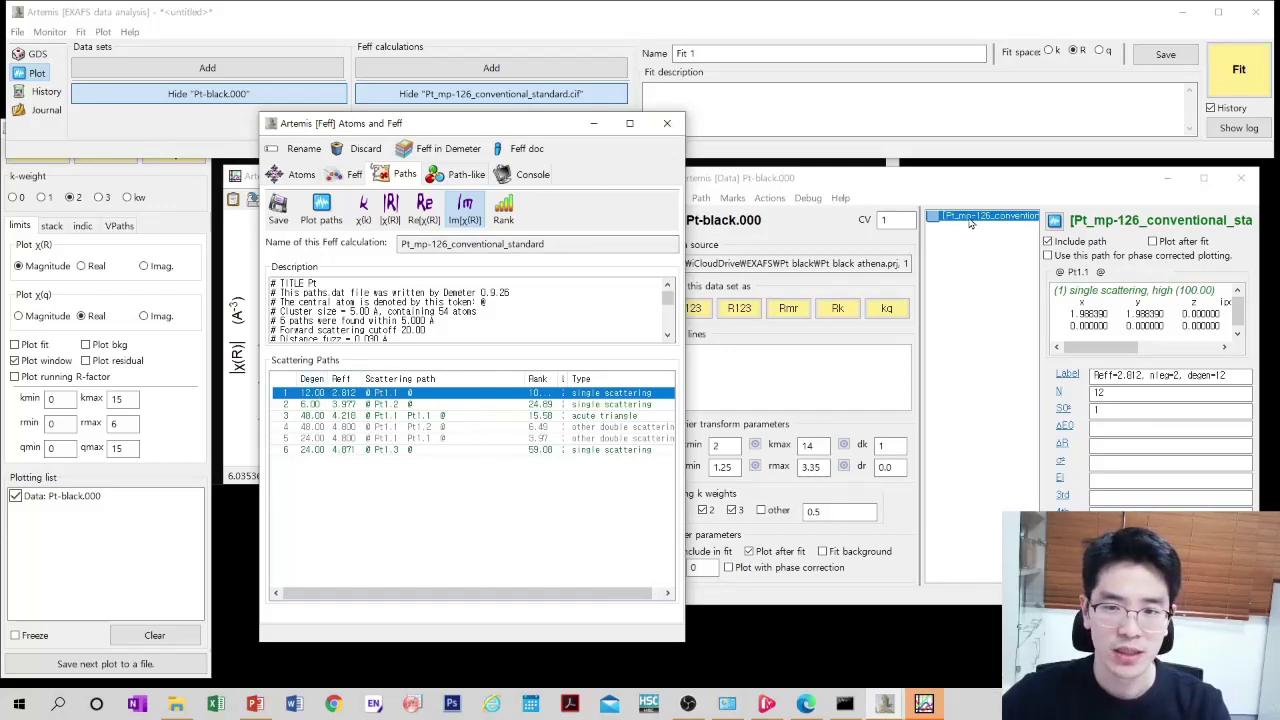
left_click(667, 123)
- Add a Feff calculation from the PtO2_mp-617_conventional_standard CIF file and run Atoms and Feff on it
left_click(521, 64)
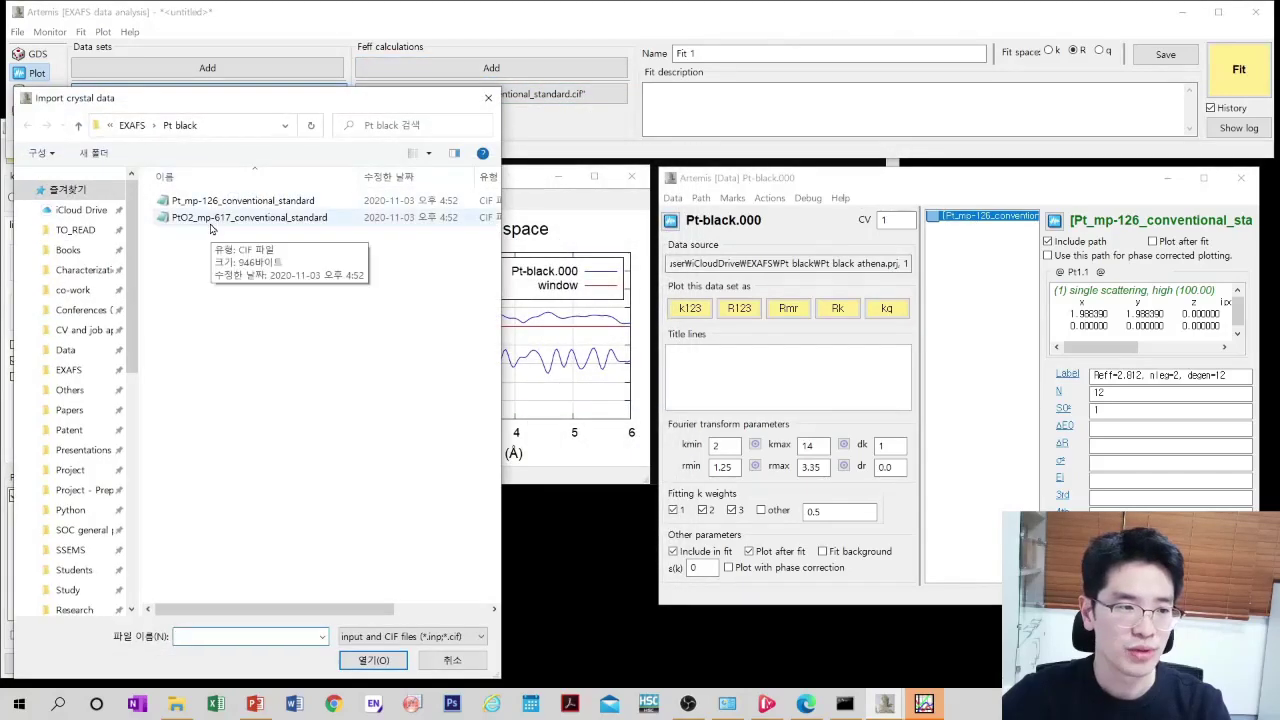
double_click(210, 219)
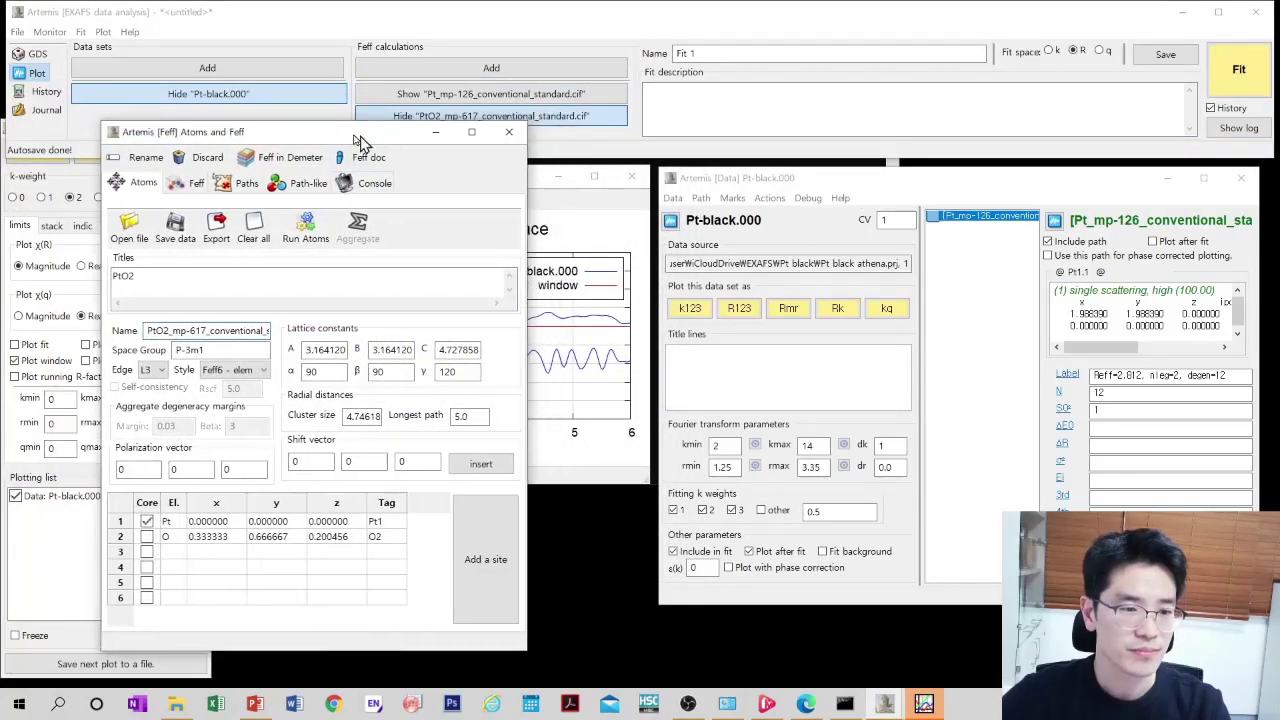
left_click_drag(363, 133, 309, 129)
left_click(272, 224)
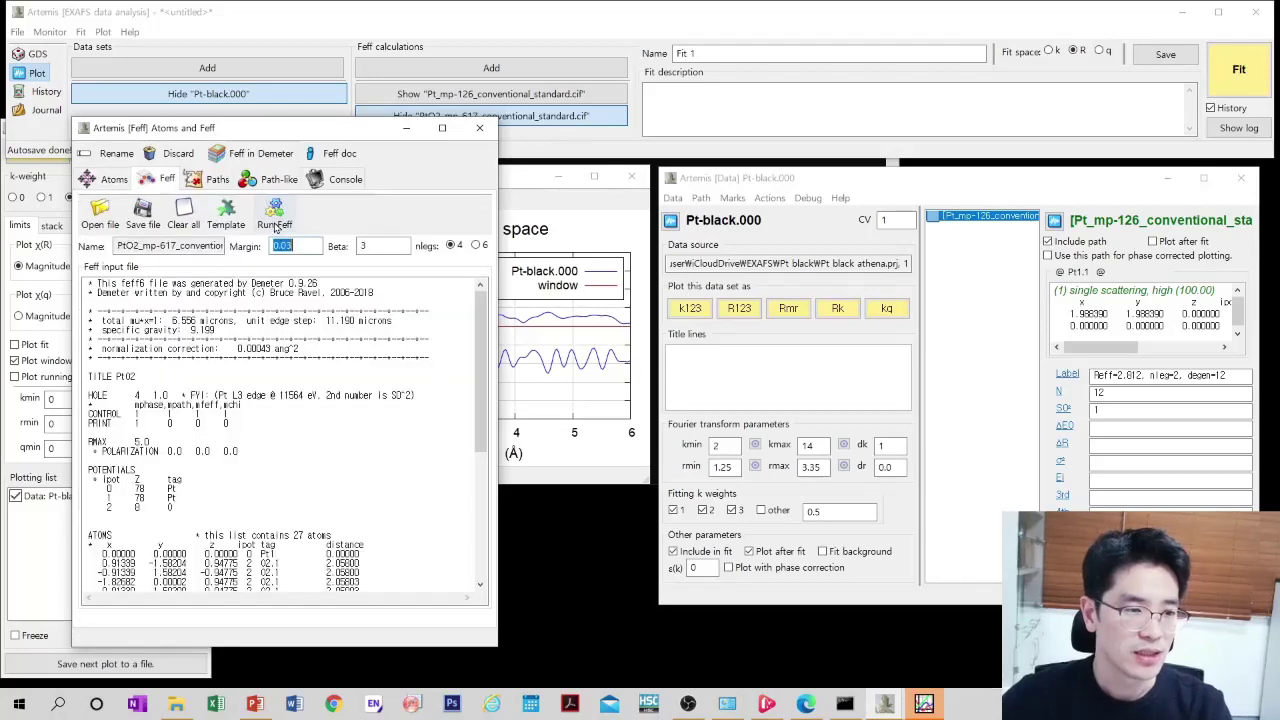
left_click(272, 214)
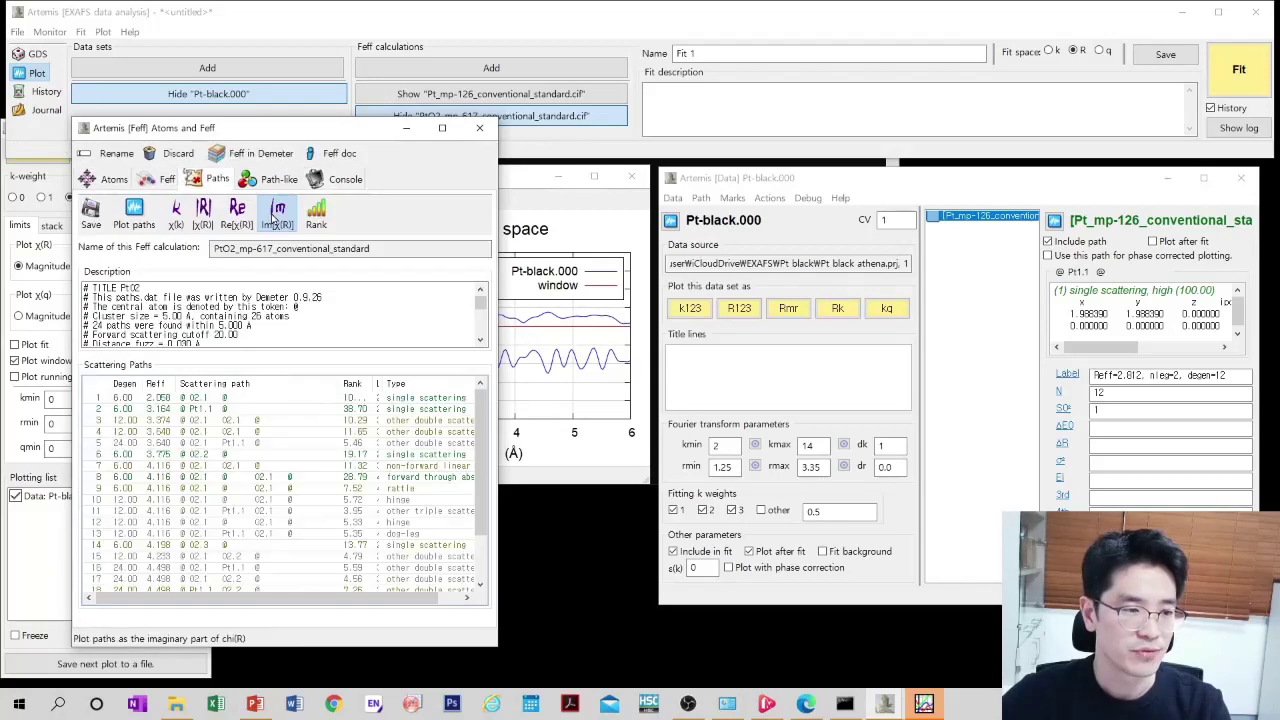
- Add the first two PtO2 single-scattering paths (O2.1 and Pt1.1) to the Pt-black.000 path list and close the Feff window
left_click(289, 398)
left_click(285, 408, "shift")
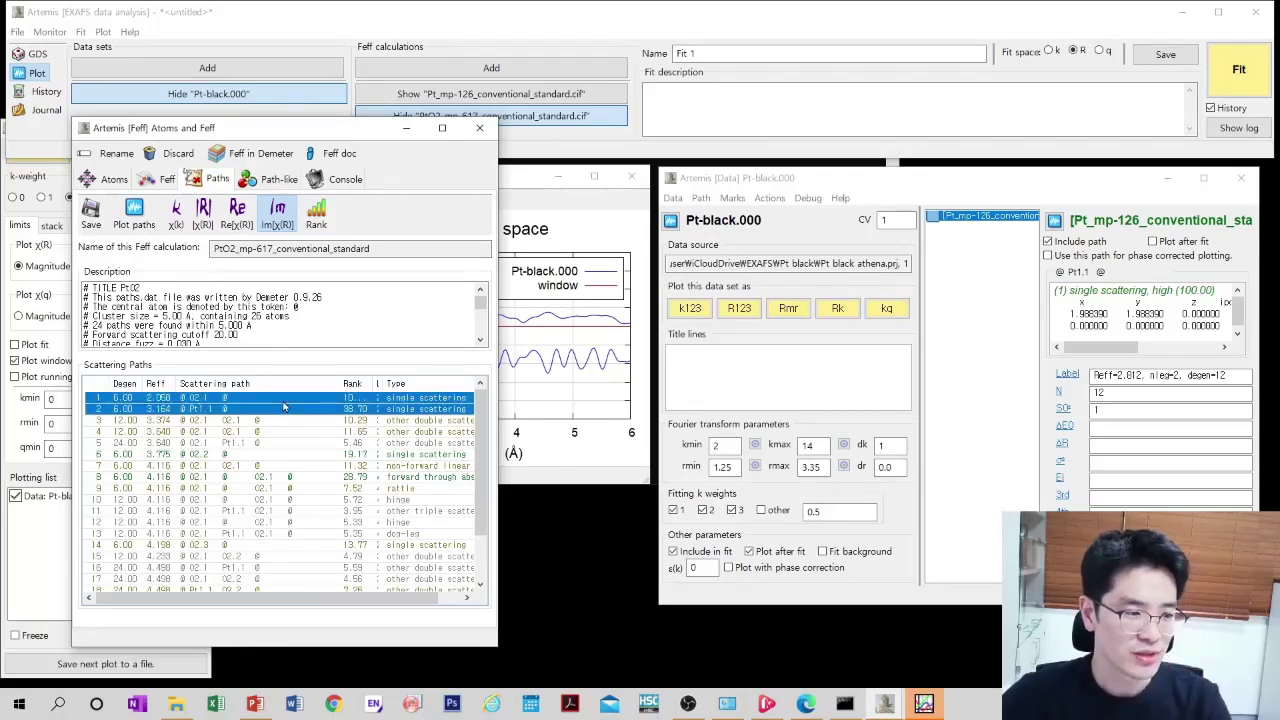
left_click_drag(280, 398, 963, 323)
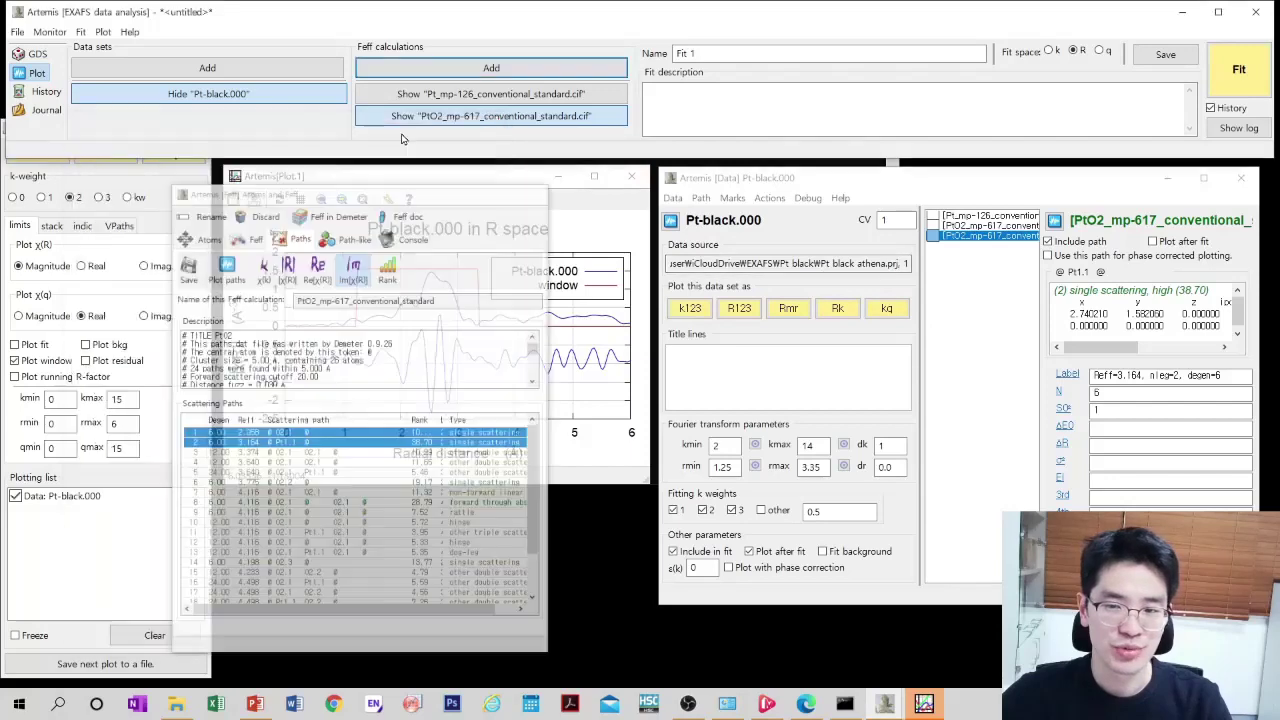
left_click(402, 132)
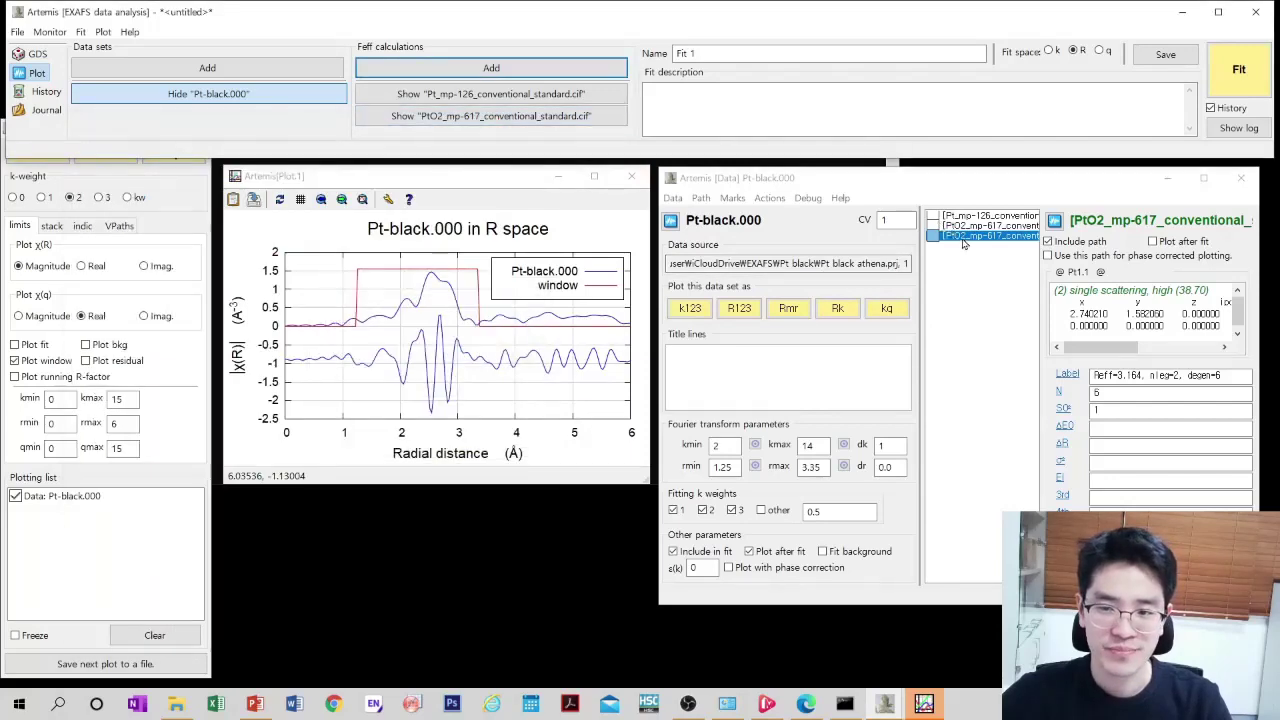
- Exclude the PtO2 Pt1.1 path (Reff 3.164) from the fit
left_click(963, 244)
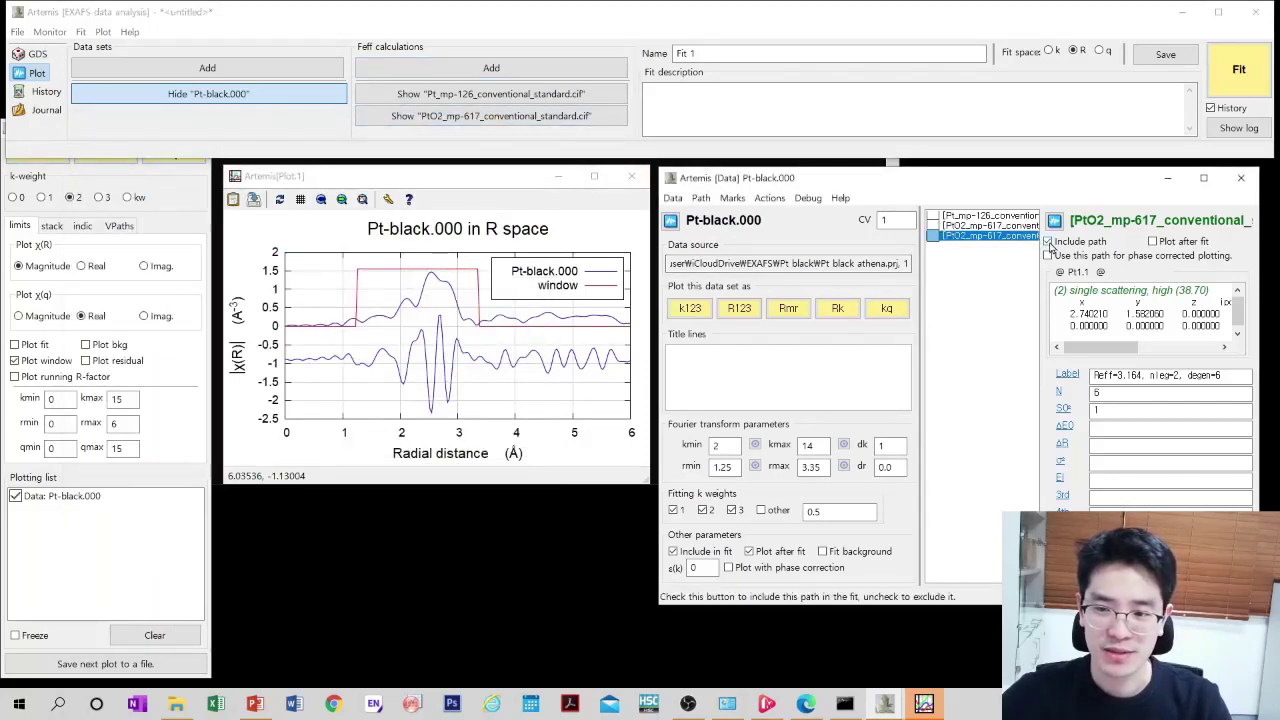
left_click(1049, 243)
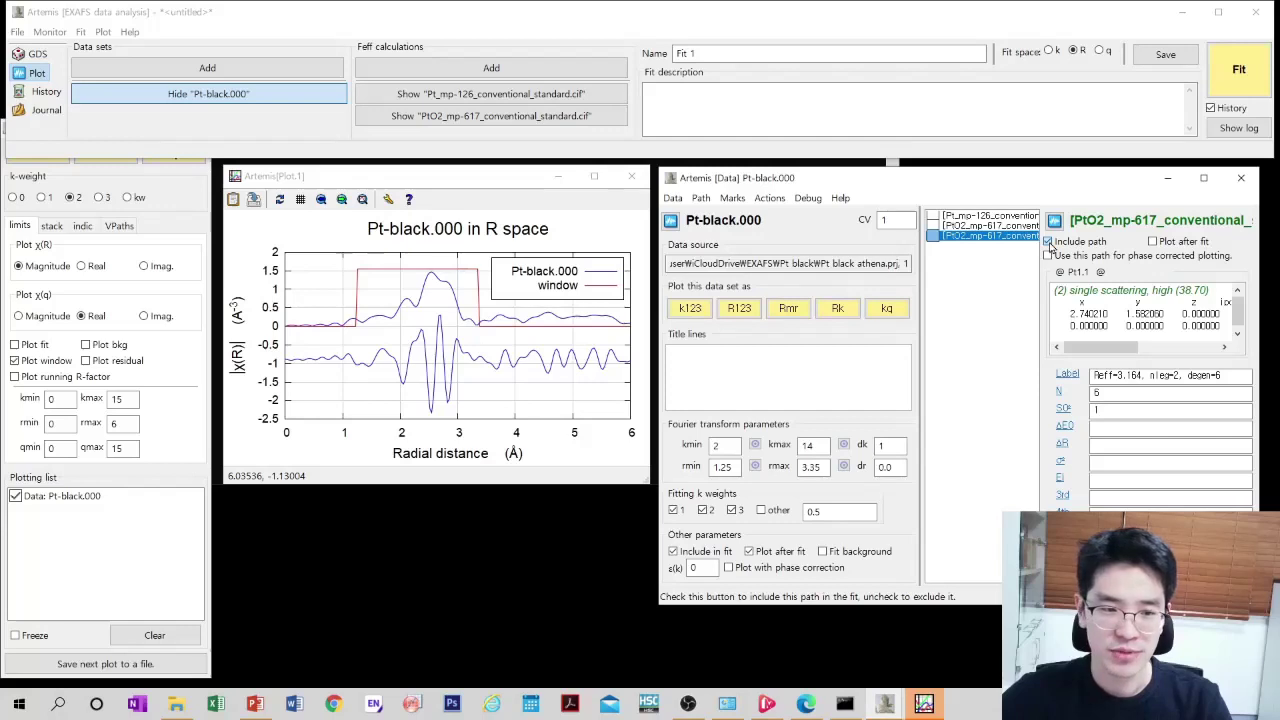
left_click(1049, 243)
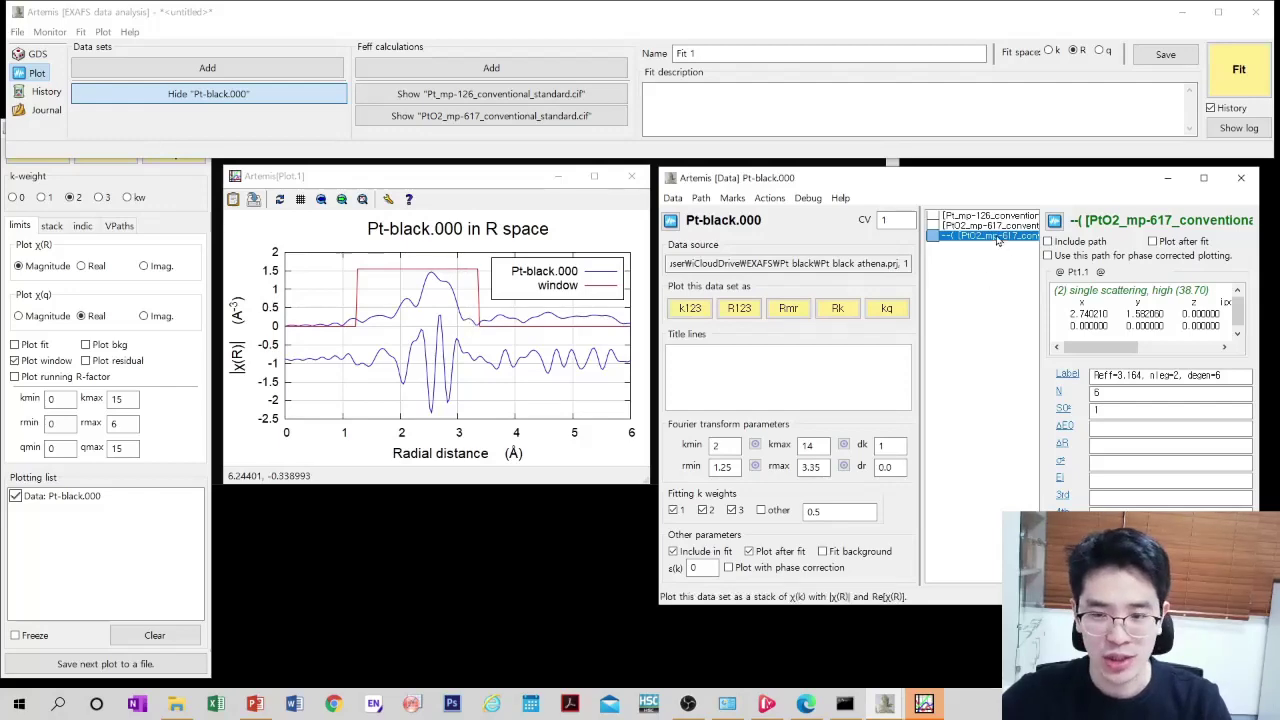
- Review the Pt1.1 path in the PtO2 Feff calculation and compare the parameters of the Pt path and the first PtO2 path
left_click(540, 116)
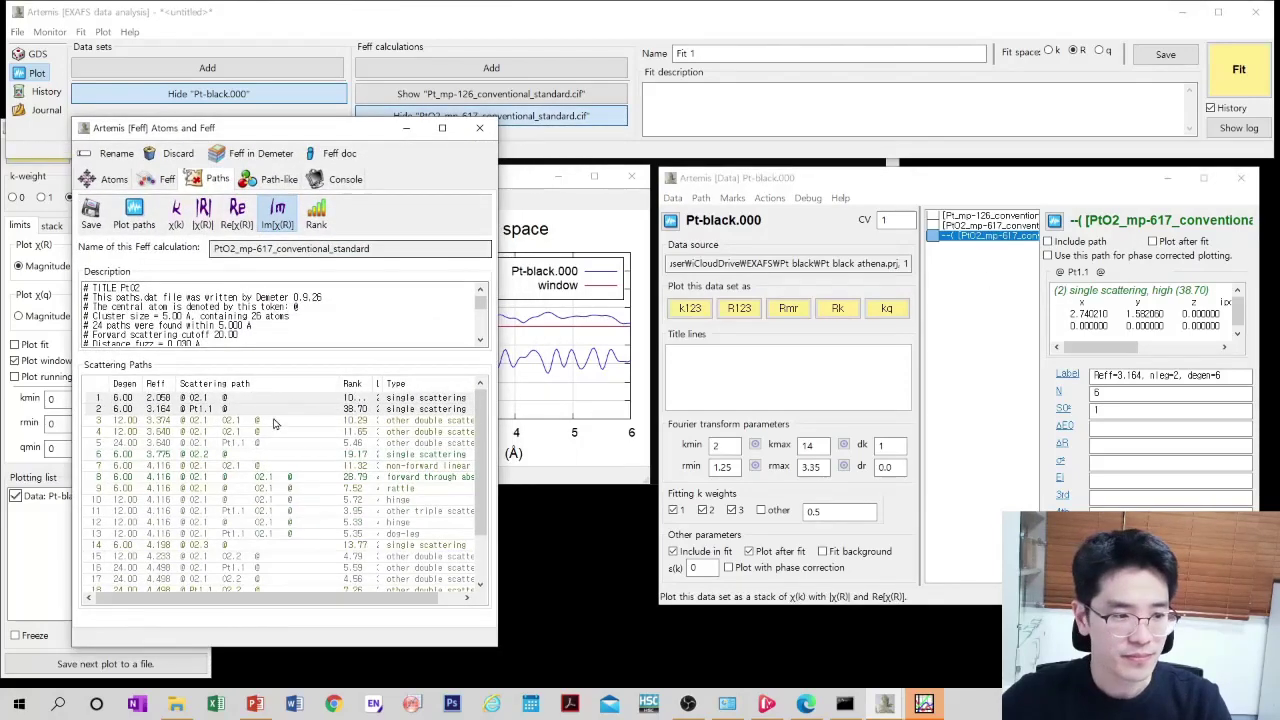
left_click(204, 410)
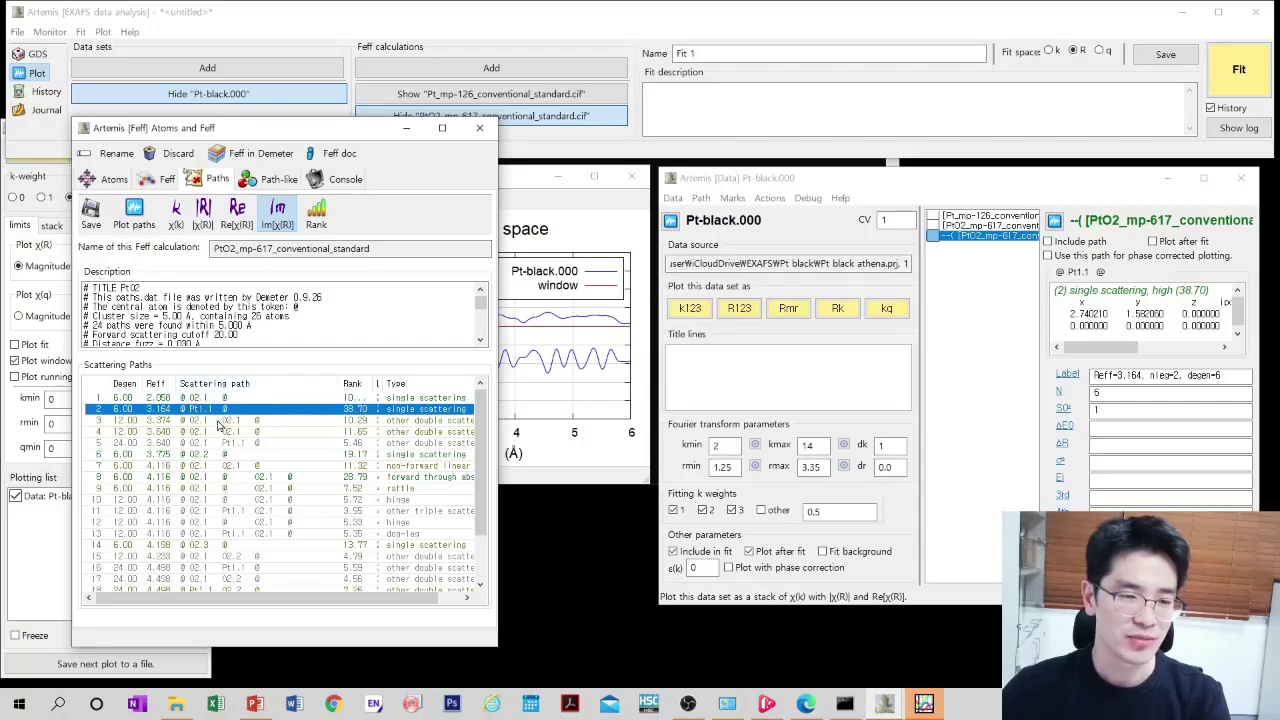
left_click(481, 128)
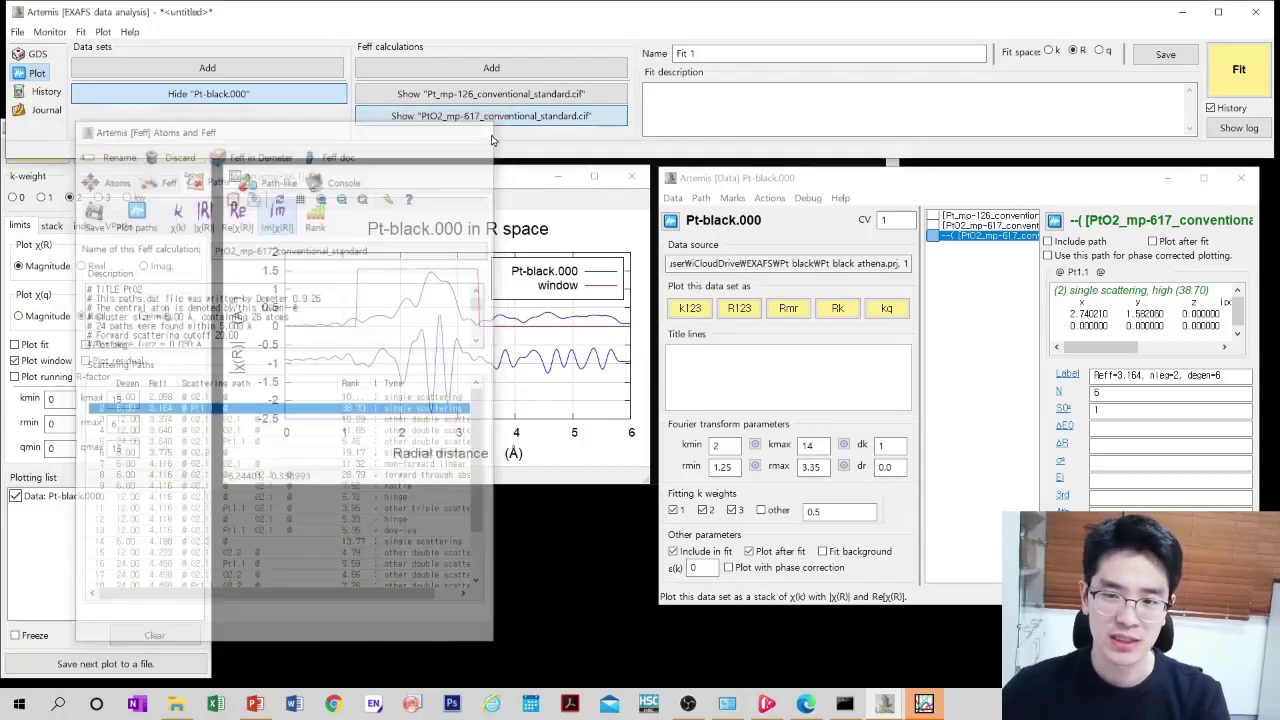
left_click(993, 216)
left_click(993, 226)
left_click(993, 216)
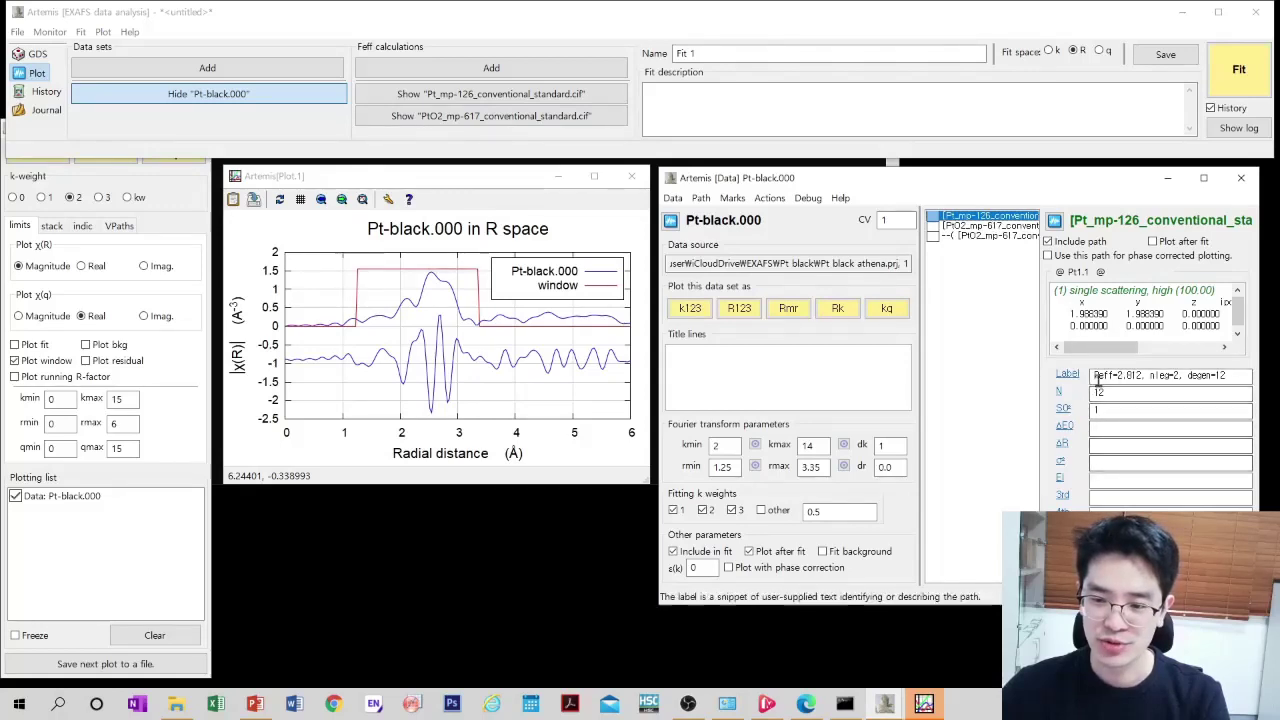
left_click(993, 226)
left_click(993, 216)
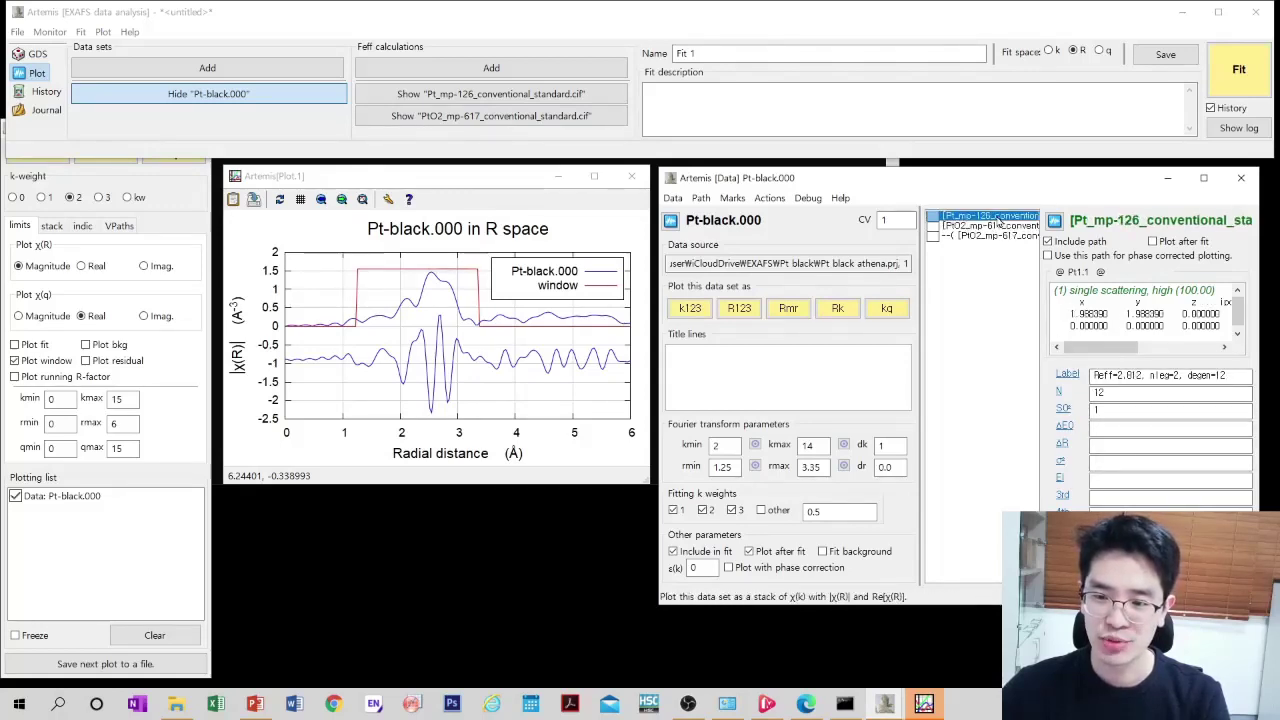
- Show the EXAFS equation slide in PowerPoint and set N to 0.8 for the Pt path and first PtO2 path, opening the Pt path's S0² for editing
double_click(1110, 393)
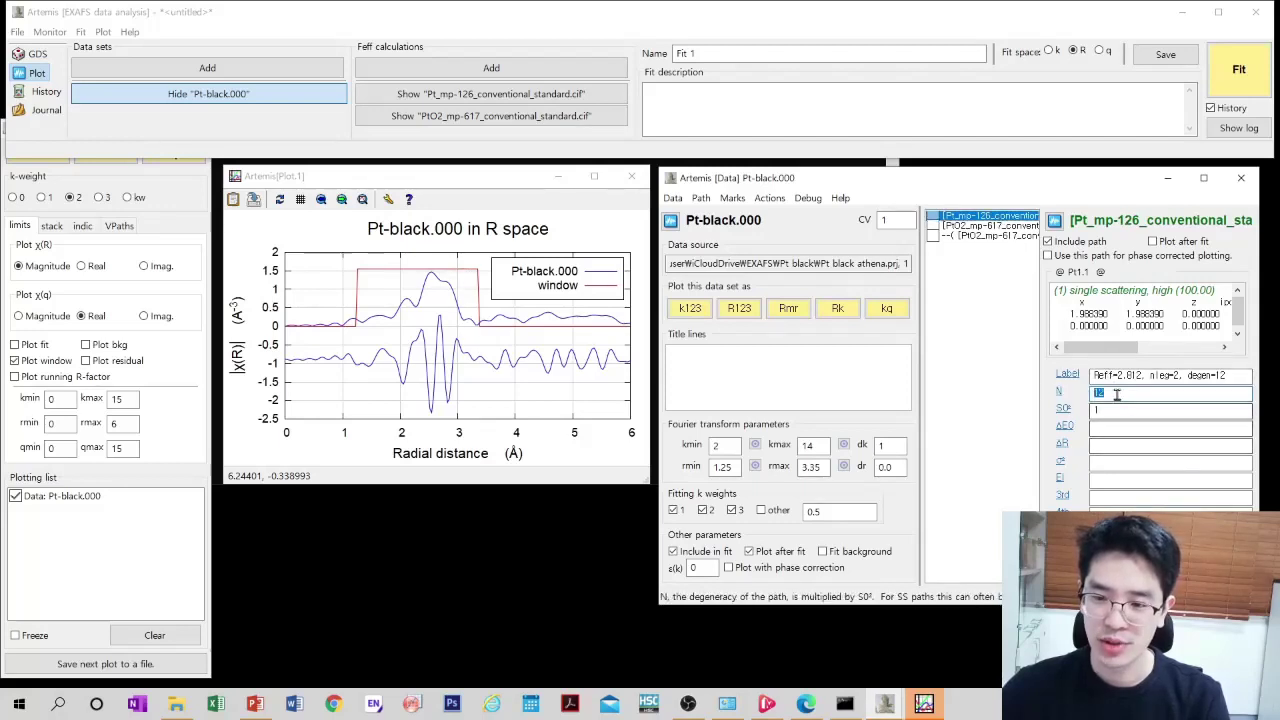
double_click(1117, 394)
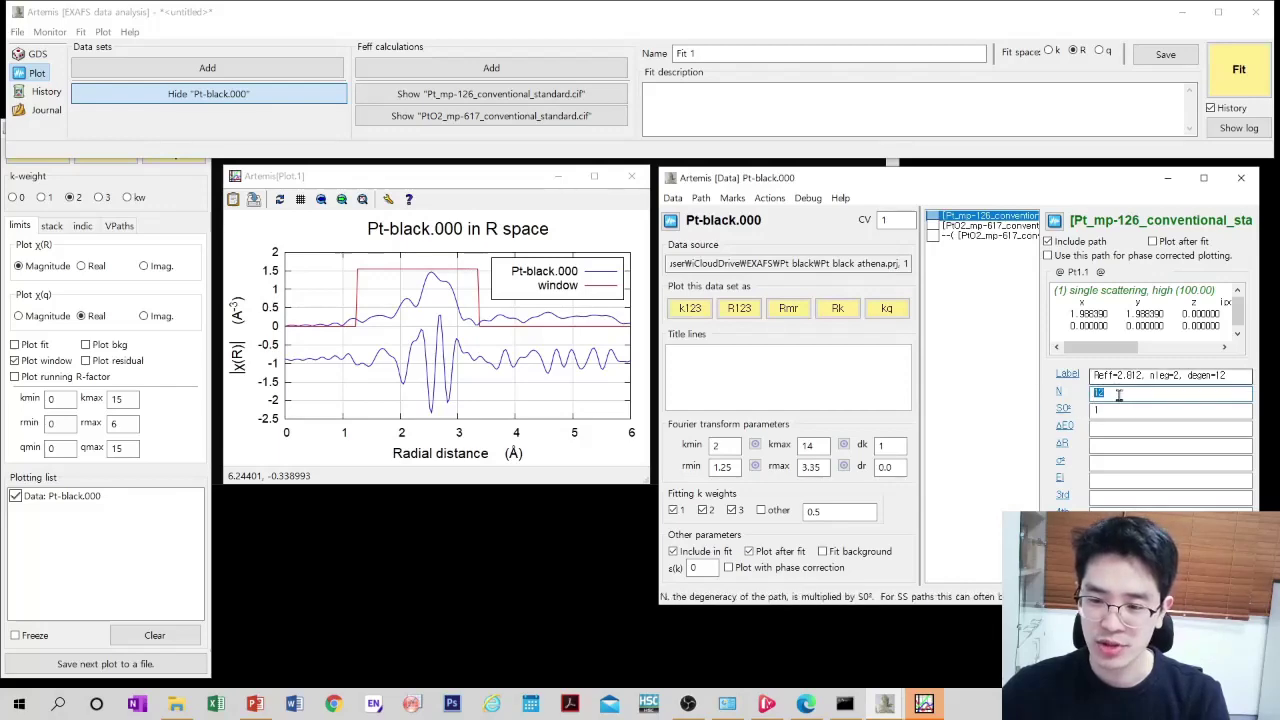
left_click(255, 704)
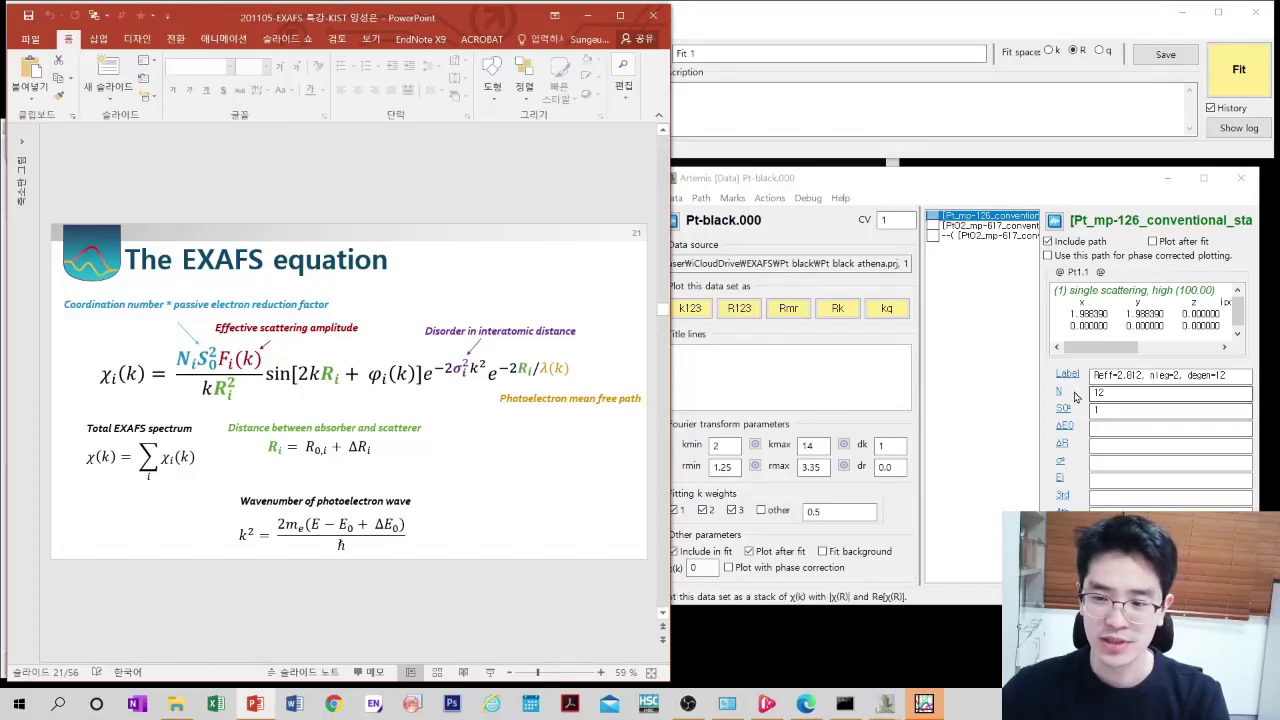
left_click(1106, 393)
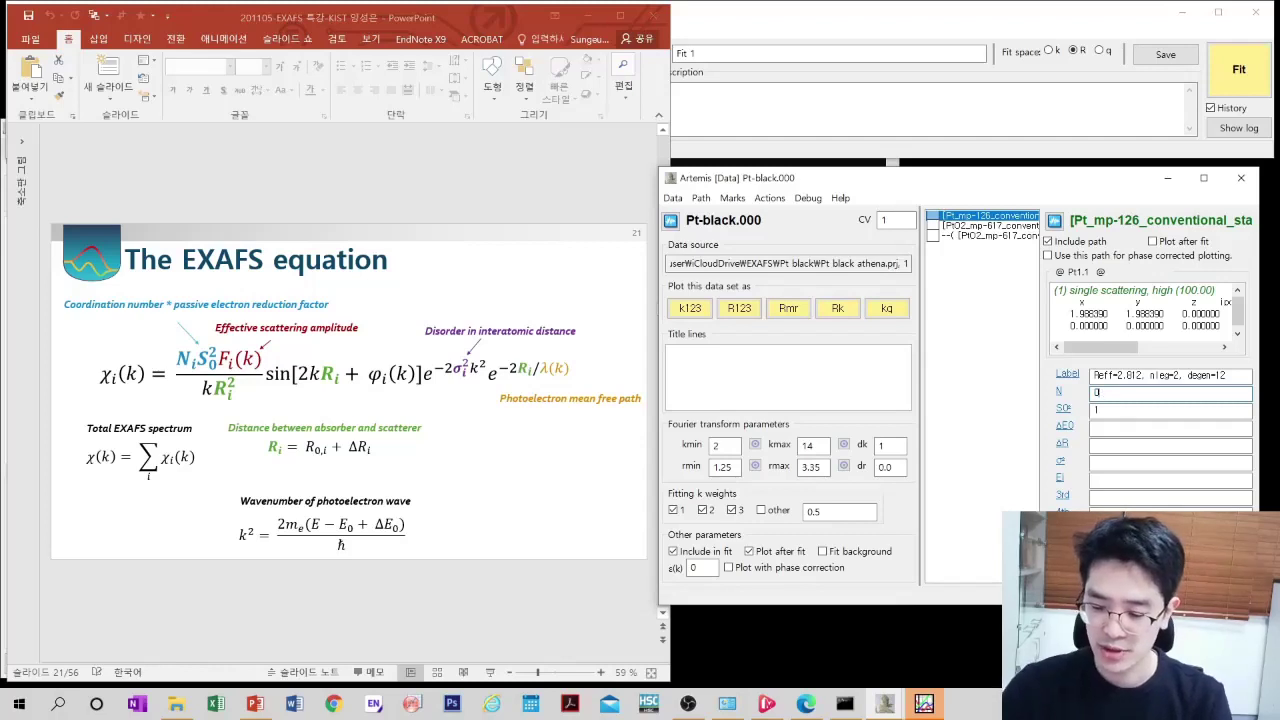
left_click(1000, 227)
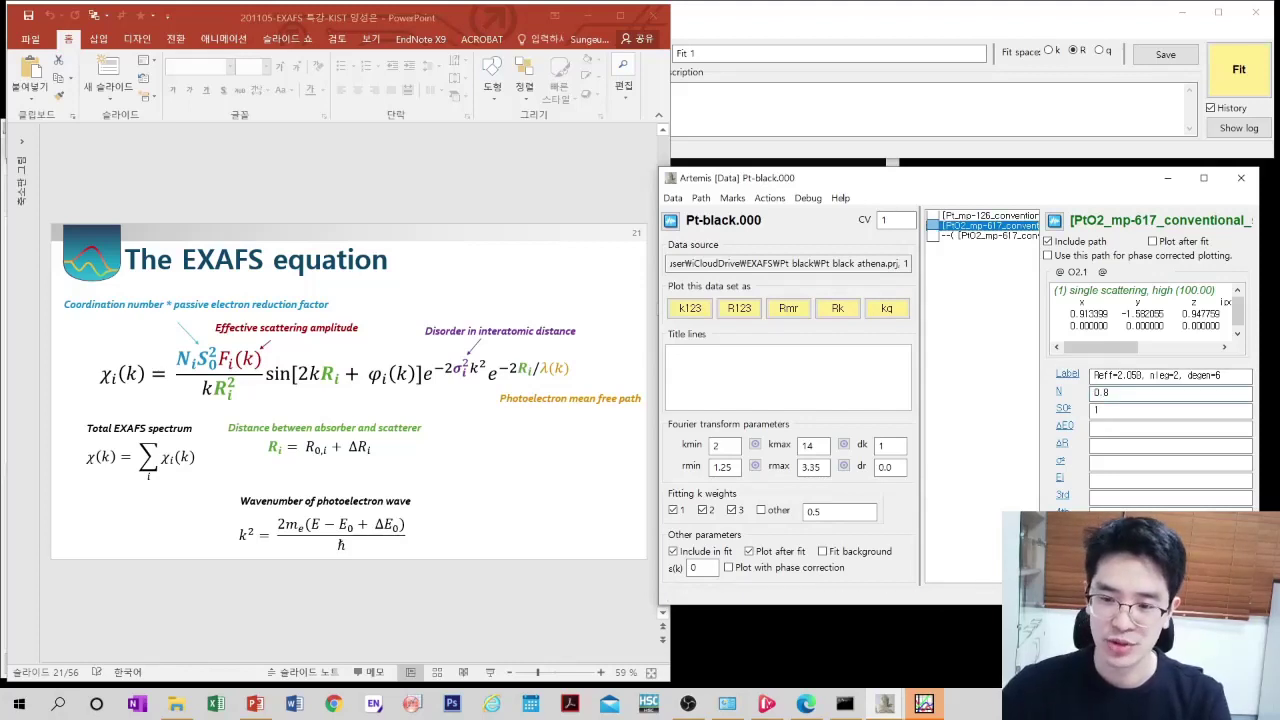
left_click(990, 216)
left_click(1108, 409)
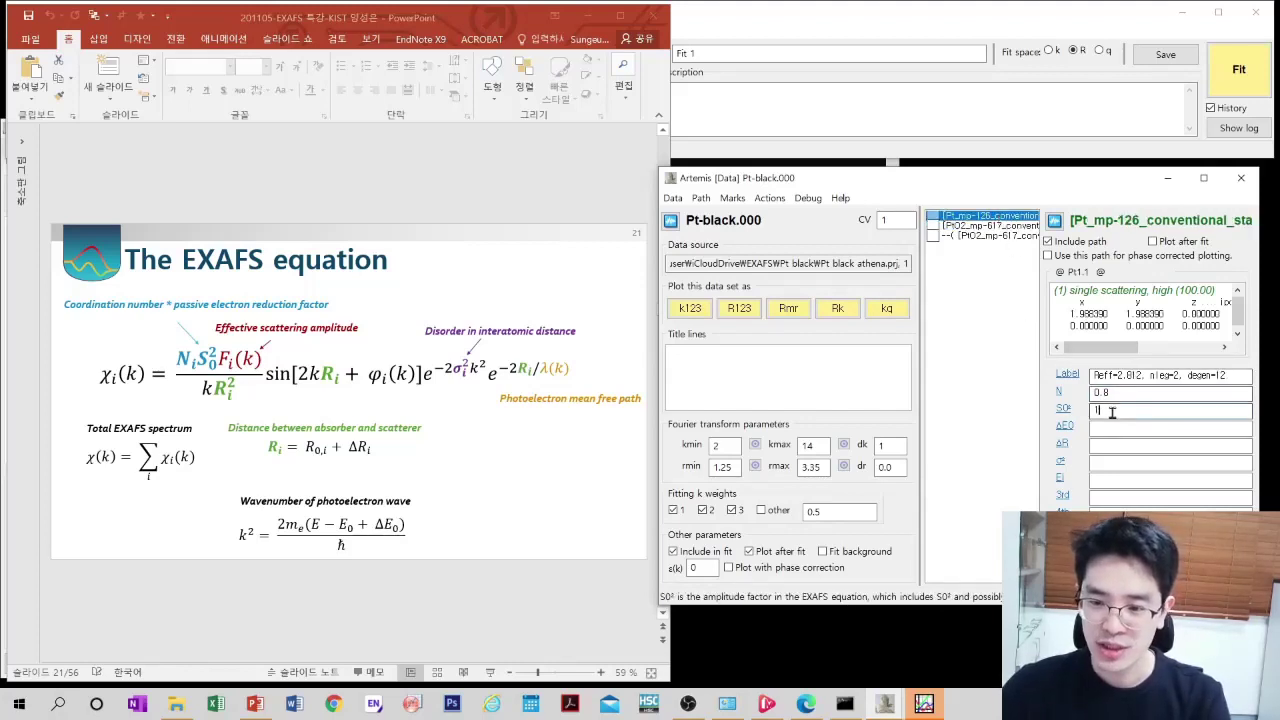
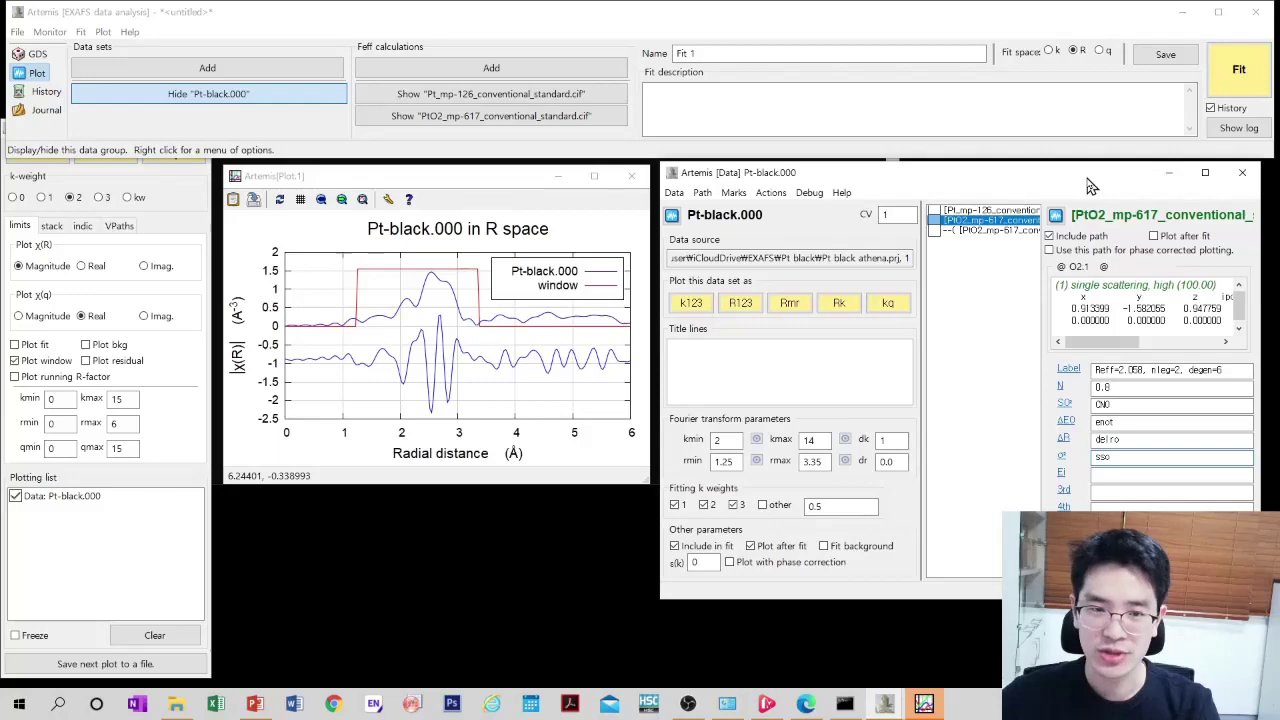
- Open the guess, def, set parameter table and name the first two guess parameters CNPt and CNO
left_click(35, 57)
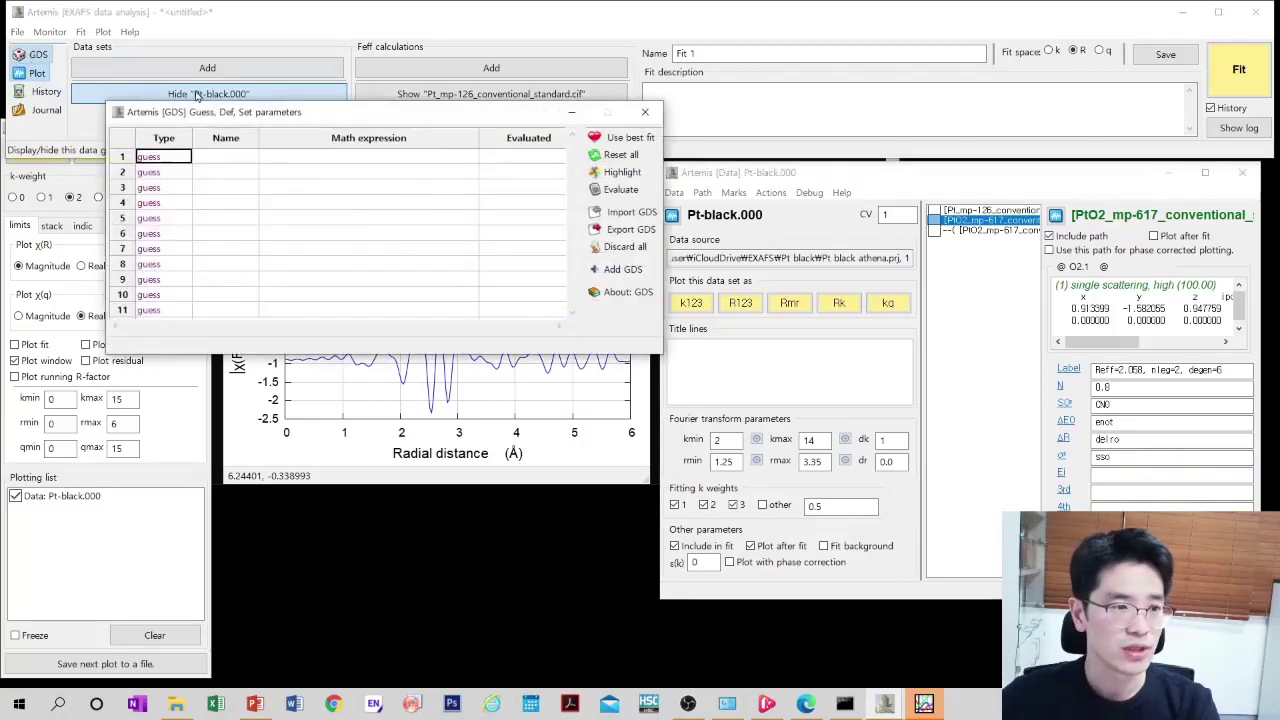
left_click_drag(263, 107, 334, 176)
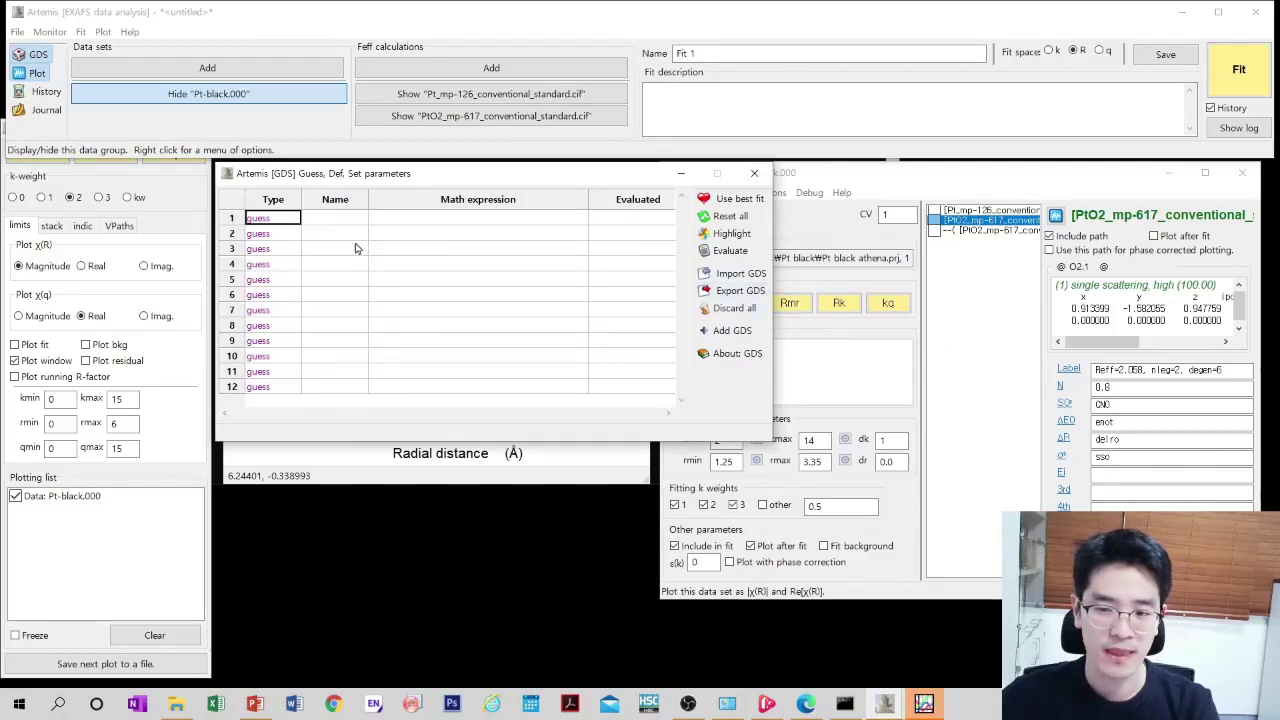
left_click(317, 223)
type("c")
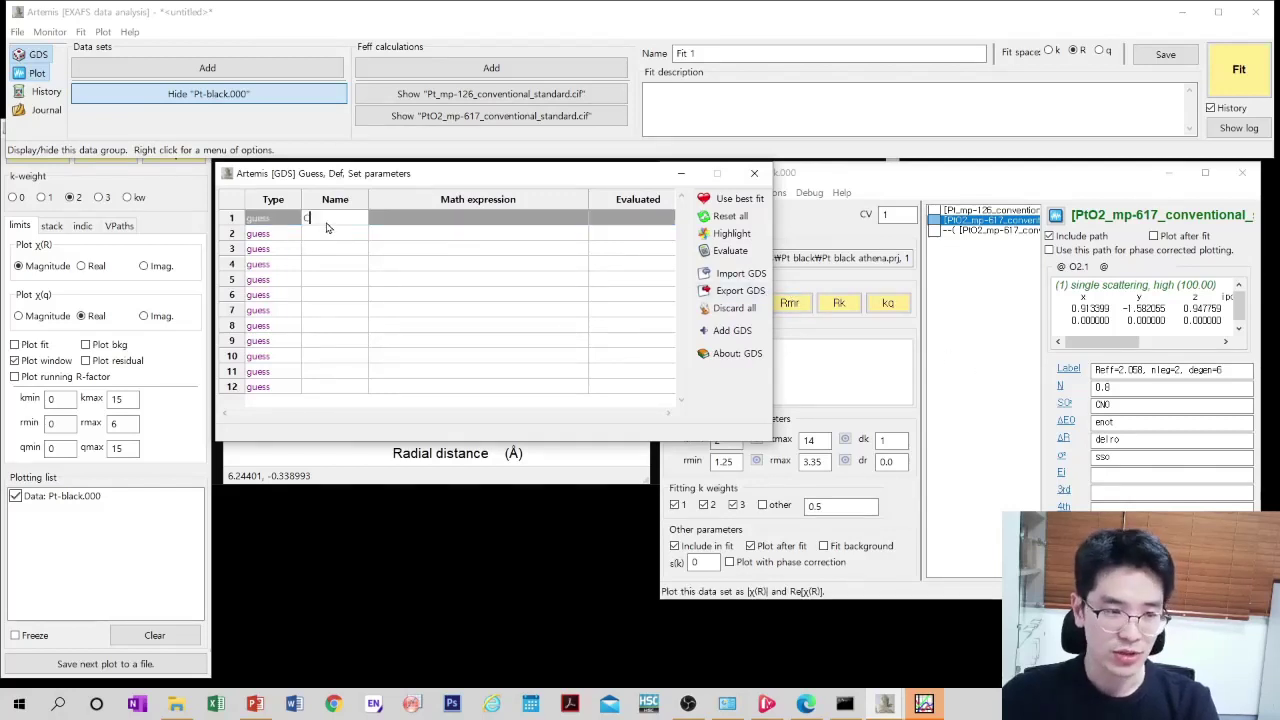
key("Return")
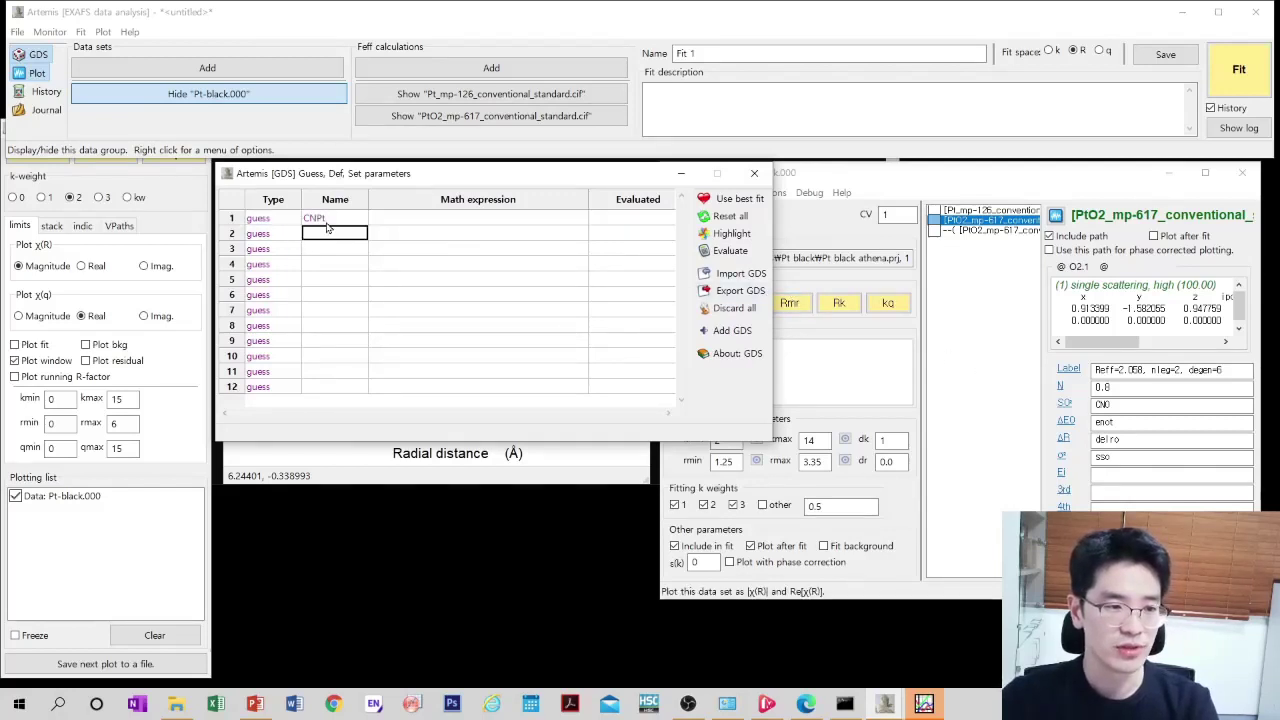
type("CNO")
key("Return")
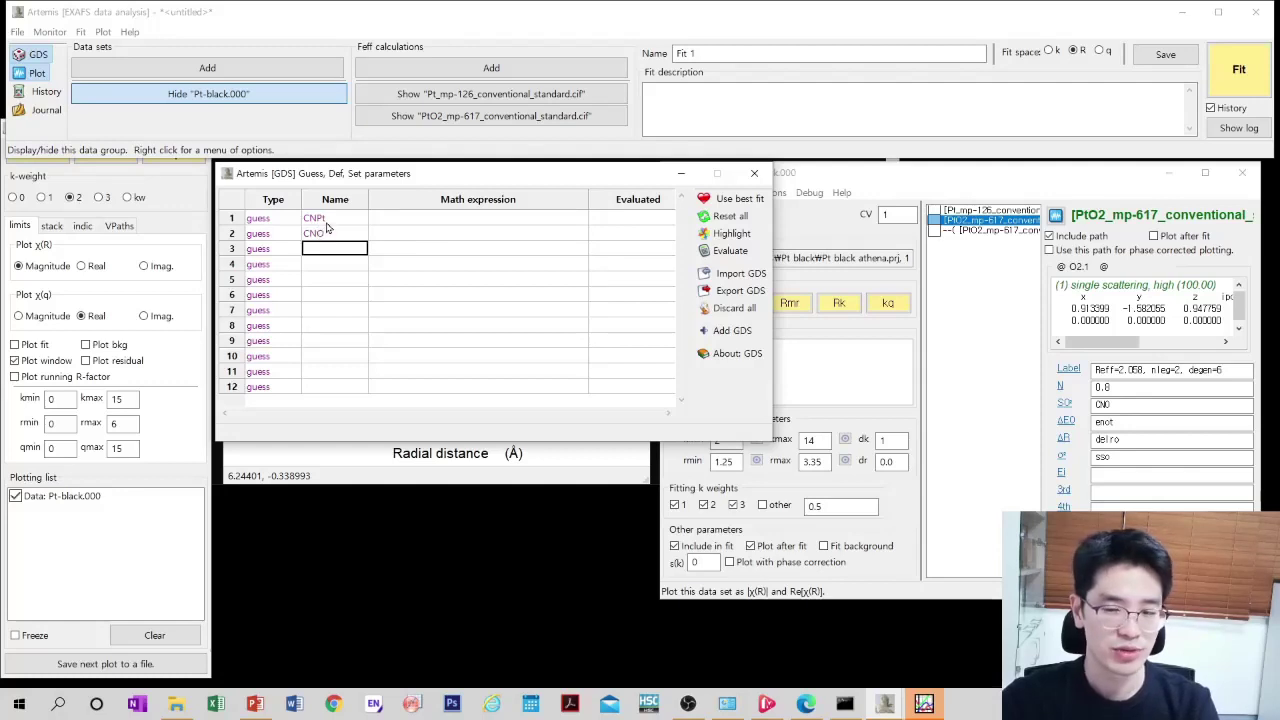
- Name the next five guess parameters enot, delro, delrpt, sso and sspt
type("enot")
key("Return")
type("delro")
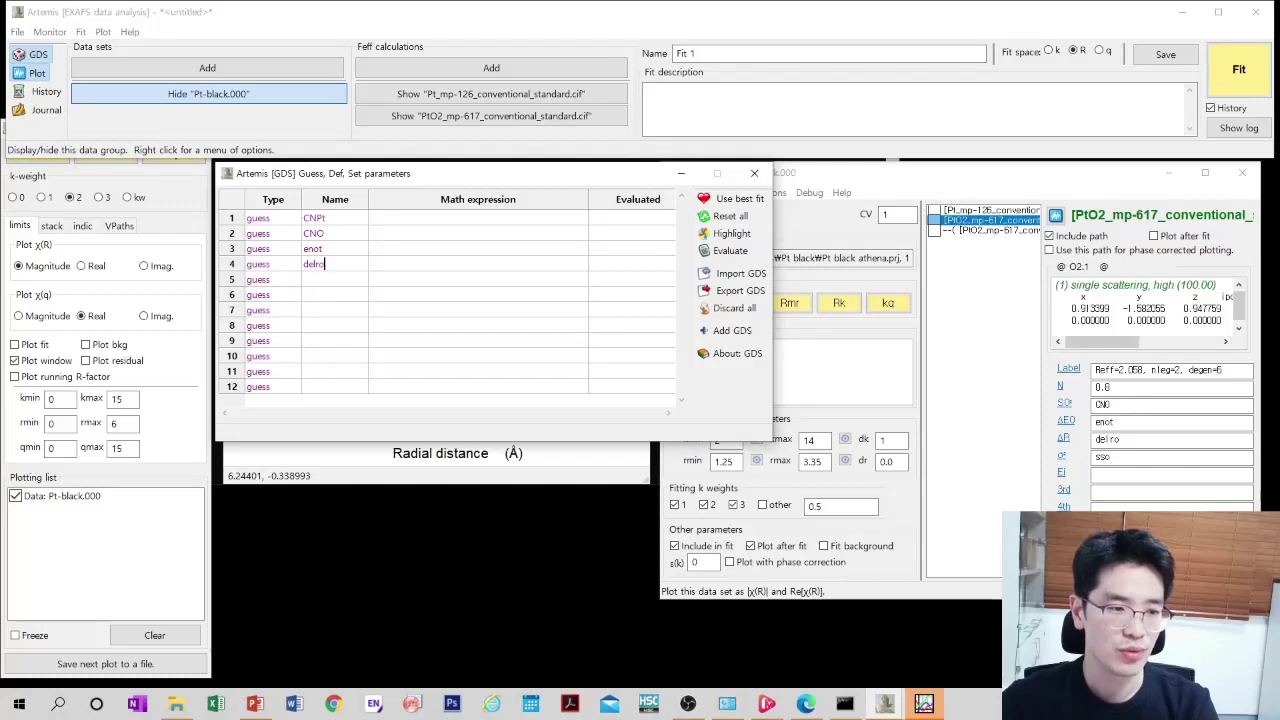
type("delrp")
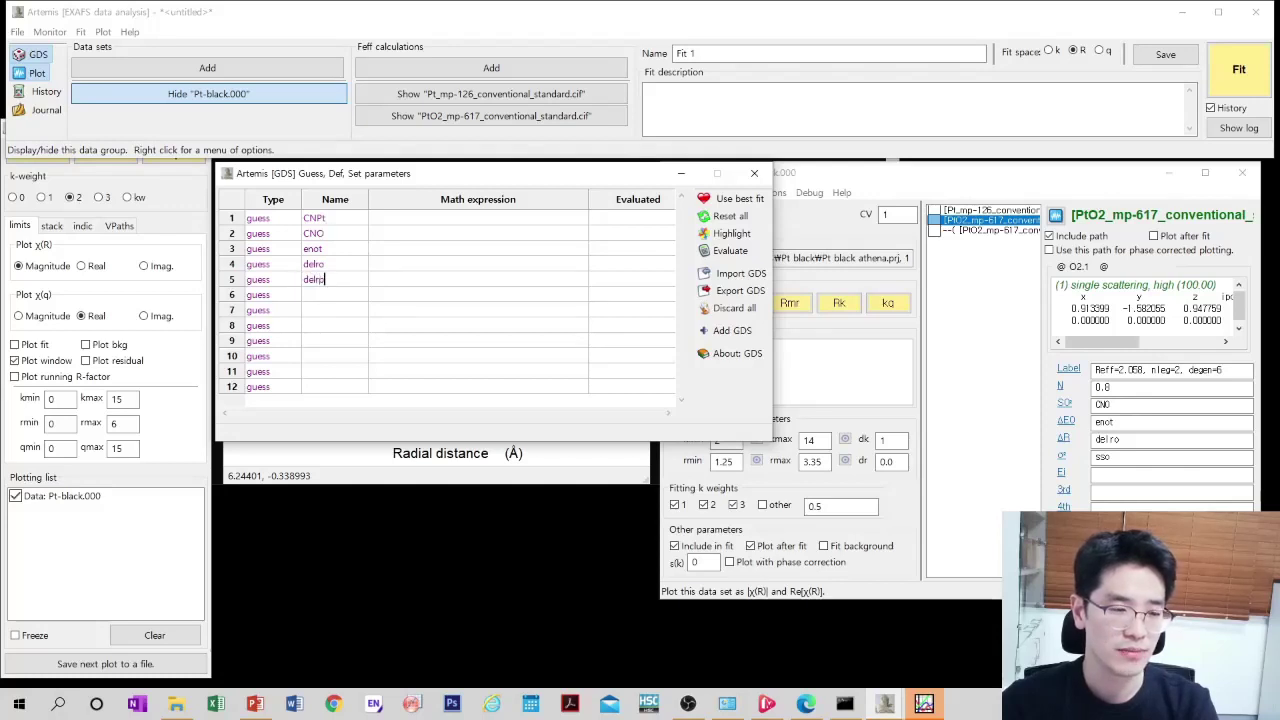
type("t")
key("Return")
type("sso")
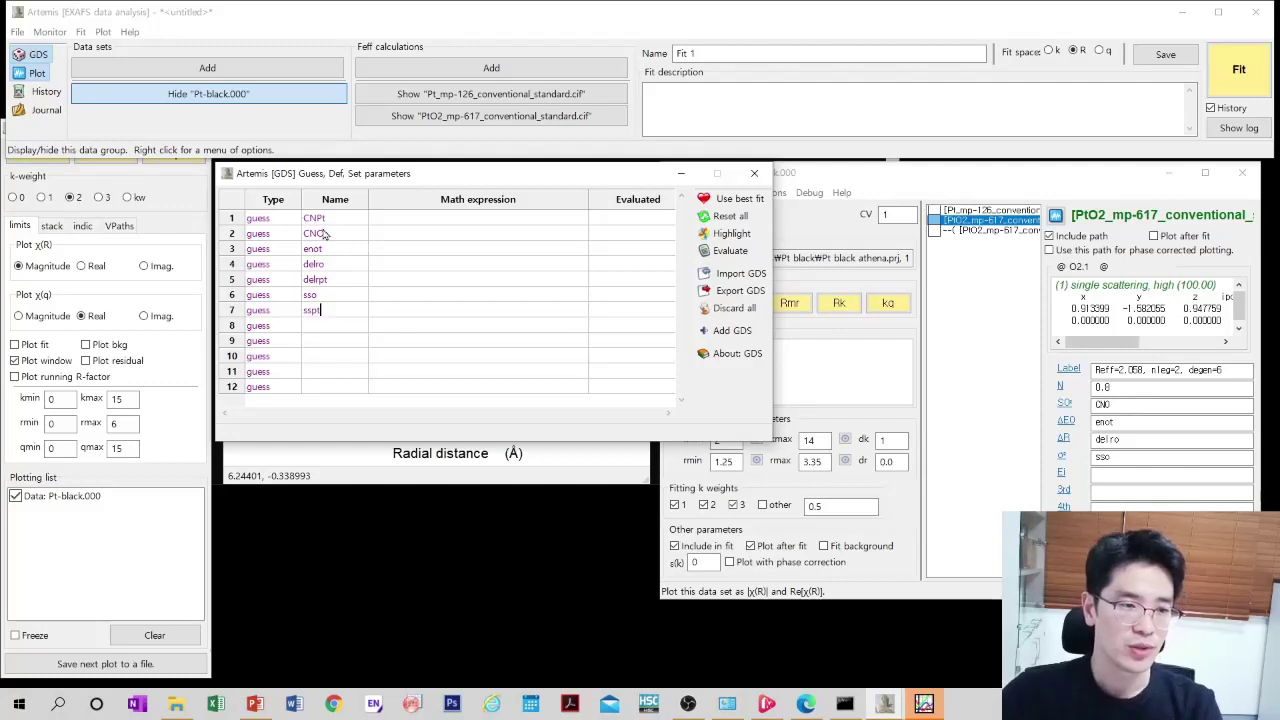
- Set the starting values of CNPt to 10, CNO to 0.5 and enot to 0
left_click(416, 219)
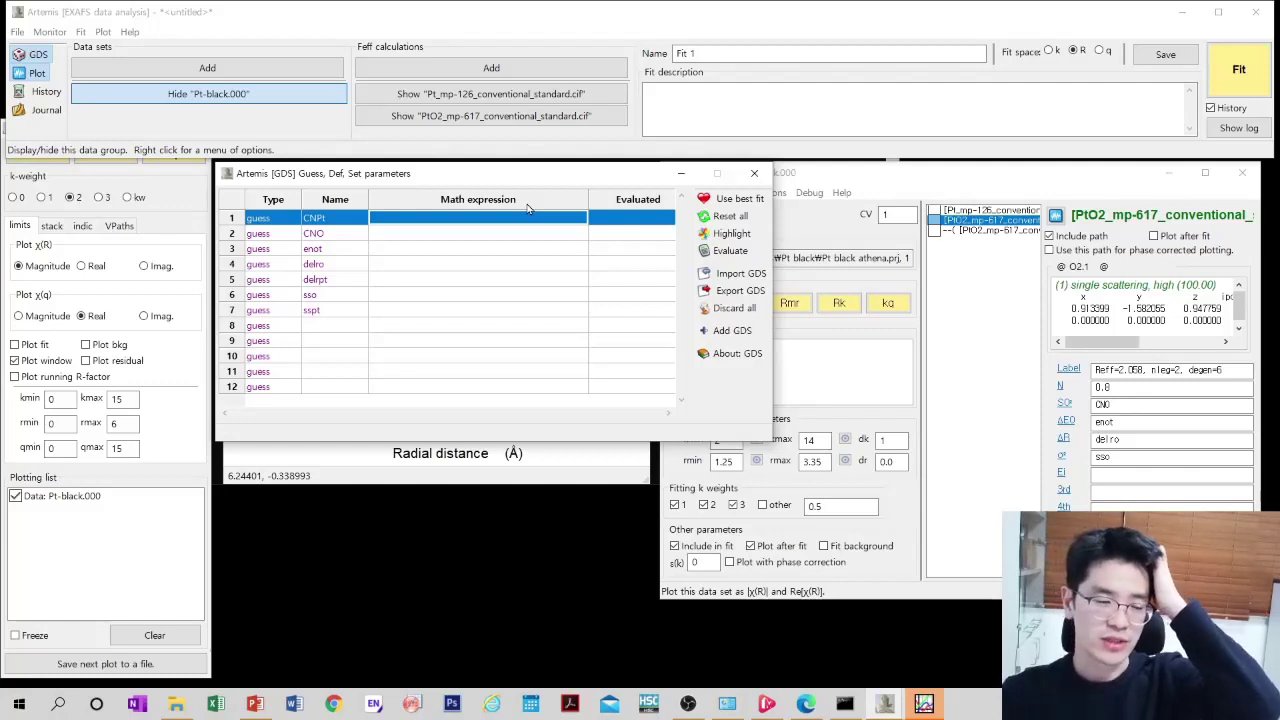
type("10")
key("Return")
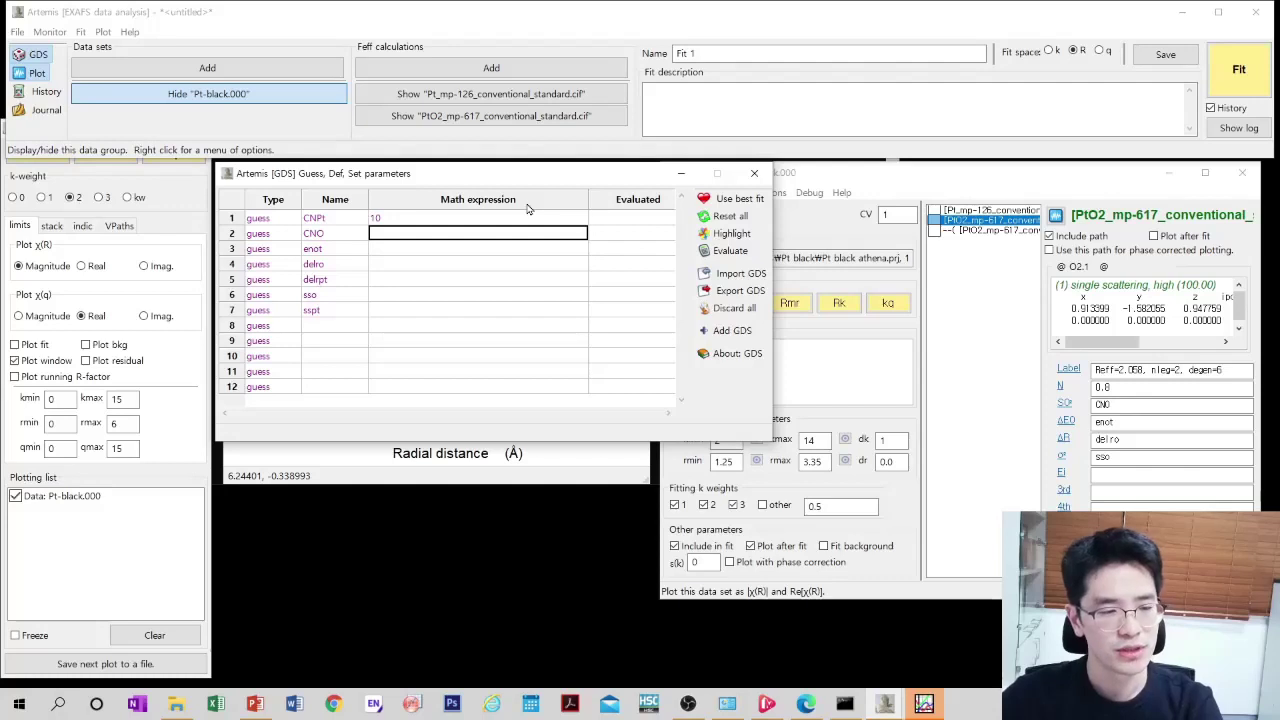
type("0")
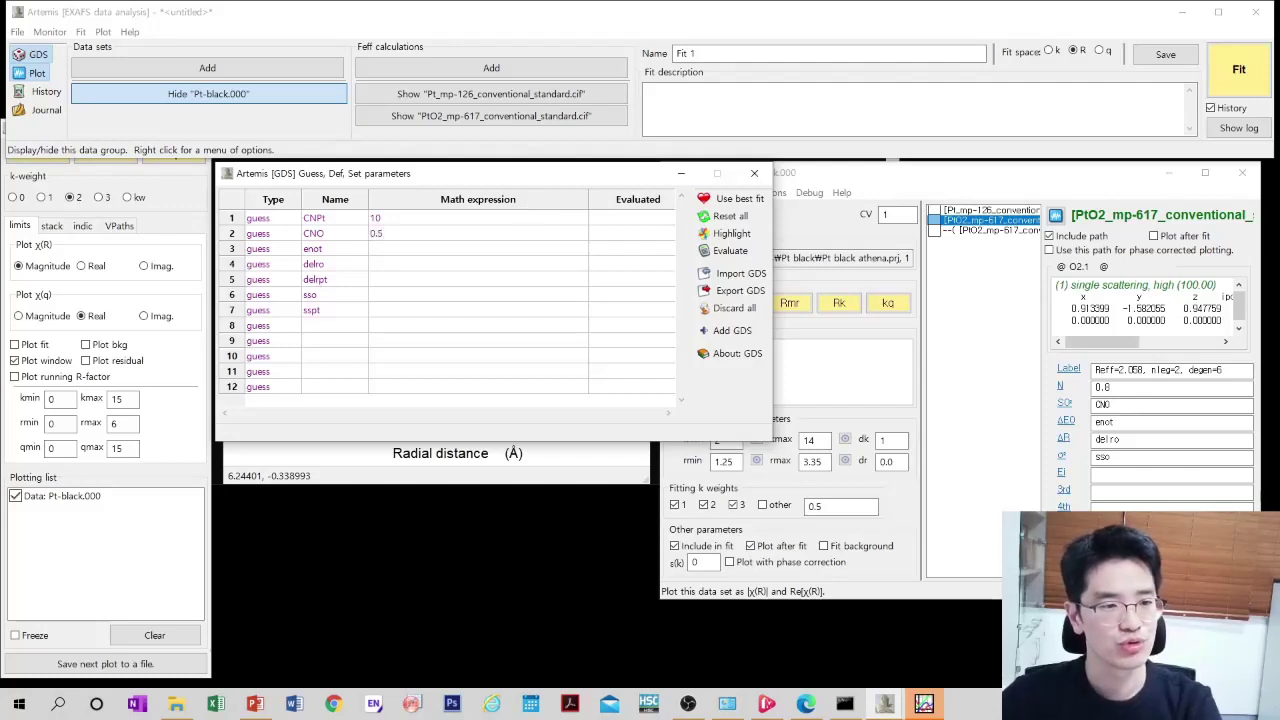
type(".5")
key("Return")
type("0")
key("Return")
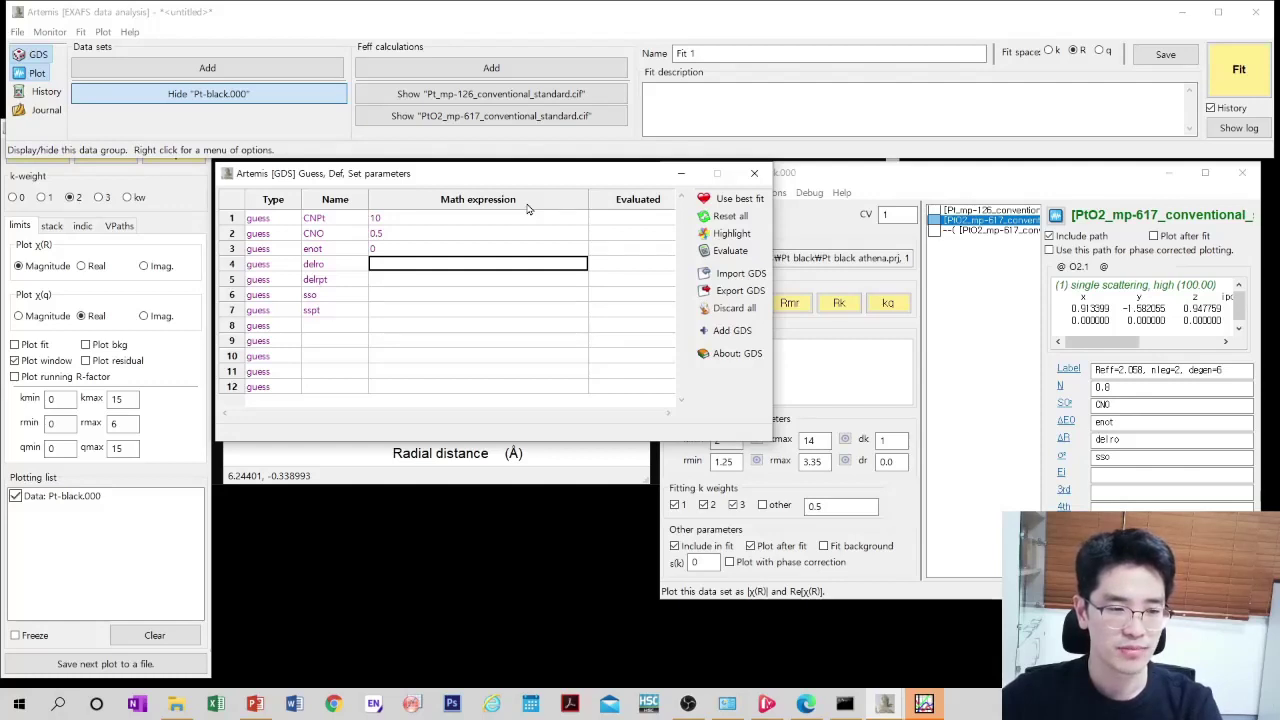
- Set the starting values of delro and delrpt to 0, and of sso and sspt to 0.003
type("0")
key("Return")
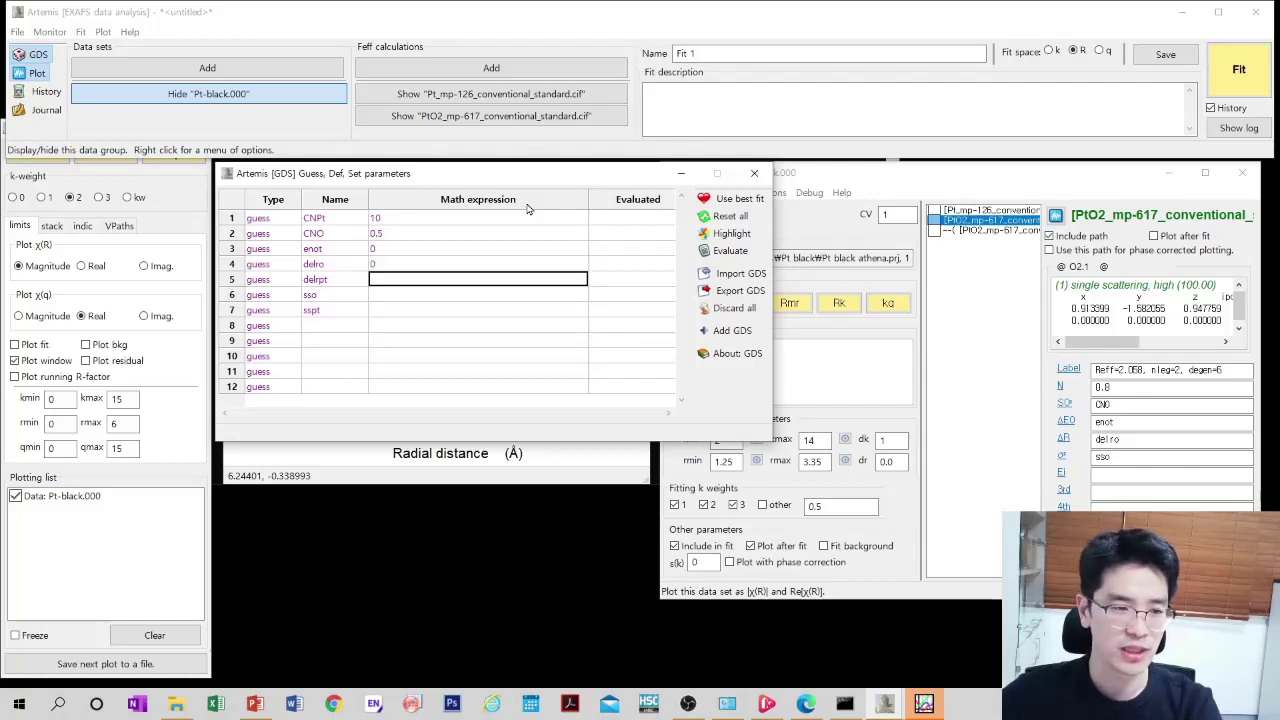
type("0")
key("Return")
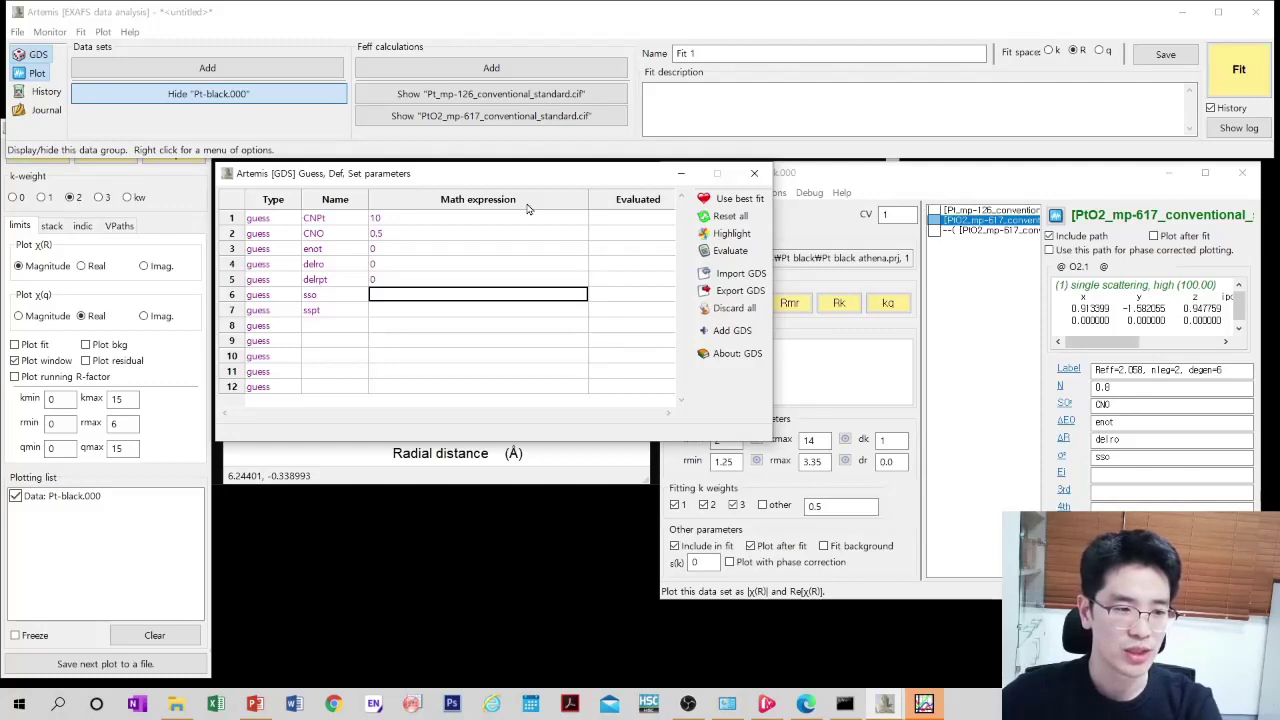
type("0.00")
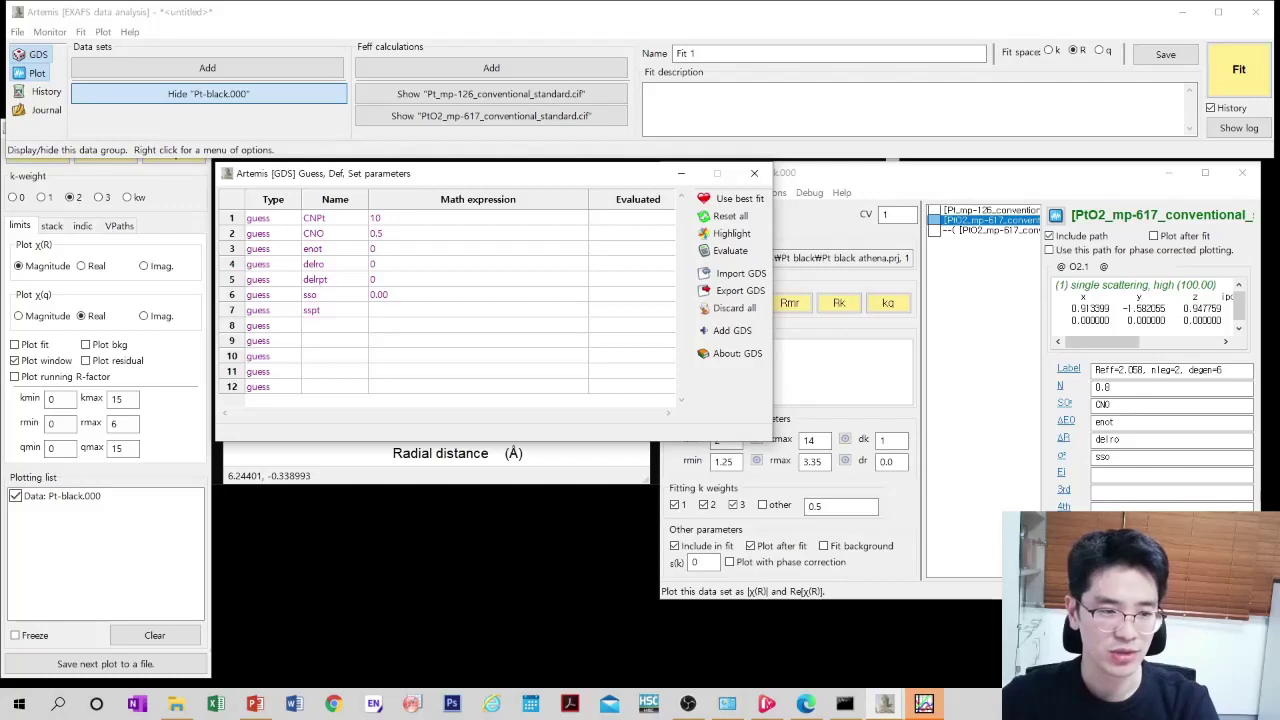
type("3")
key("Return")
type("0")
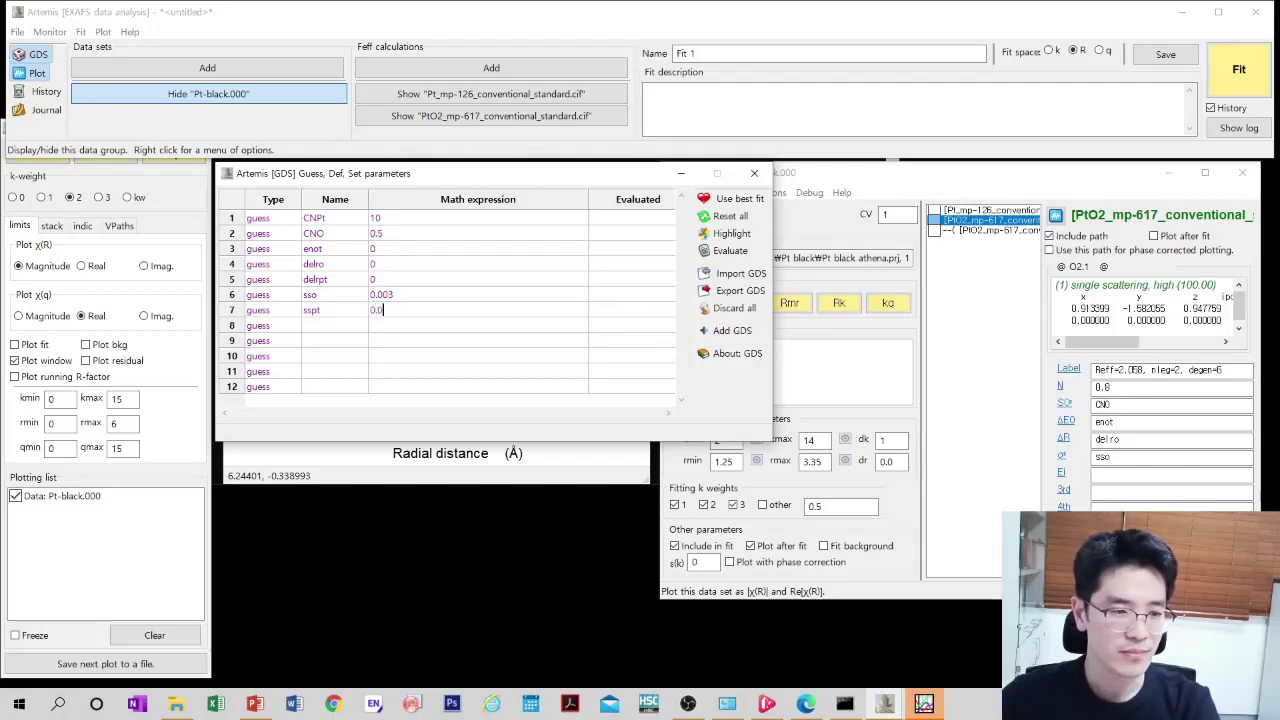
key("Return")
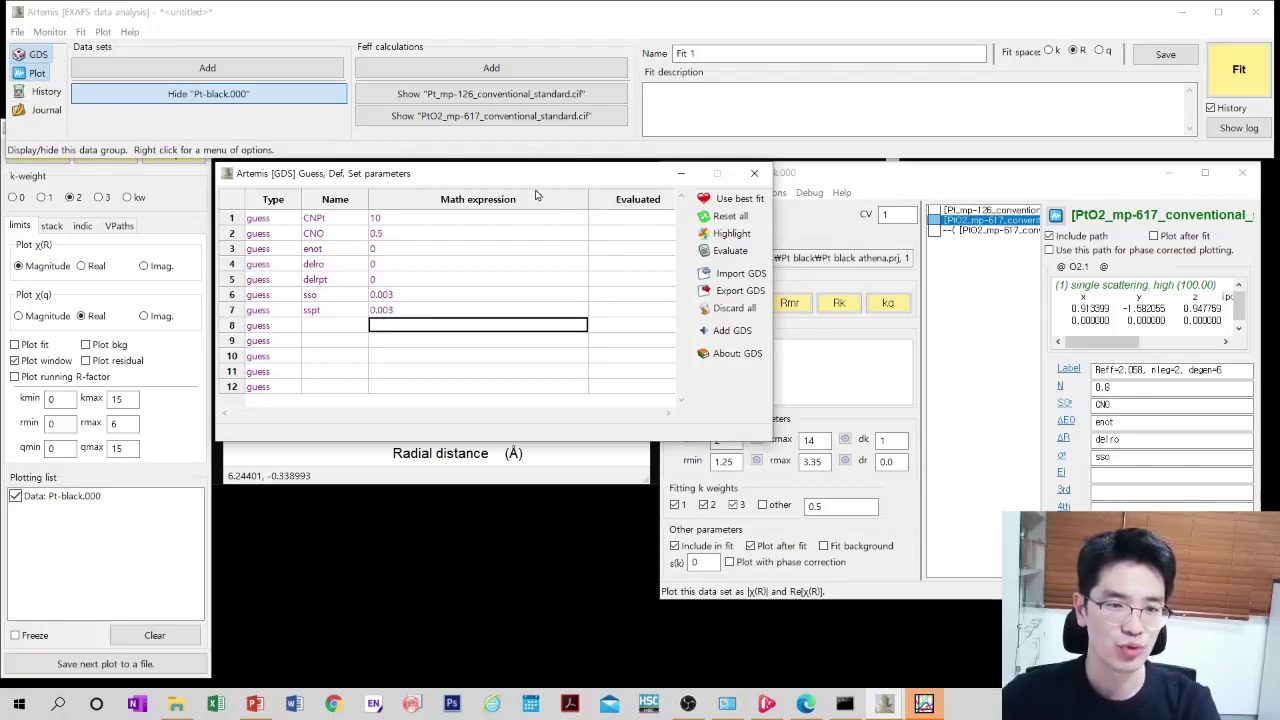
- Run the Pt-black.000 fit, move its log clear of the R-space plot, and enlarge the plot window
left_click_drag(549, 177, 561, 177)
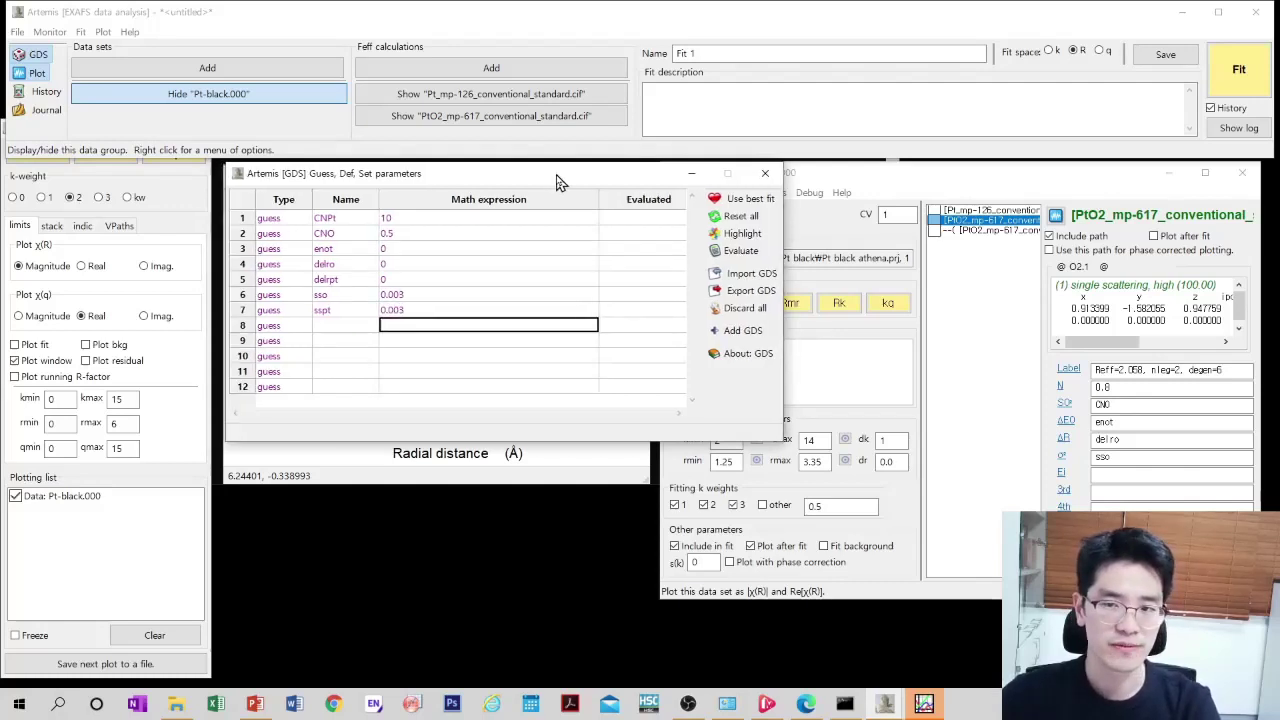
left_click(1239, 66)
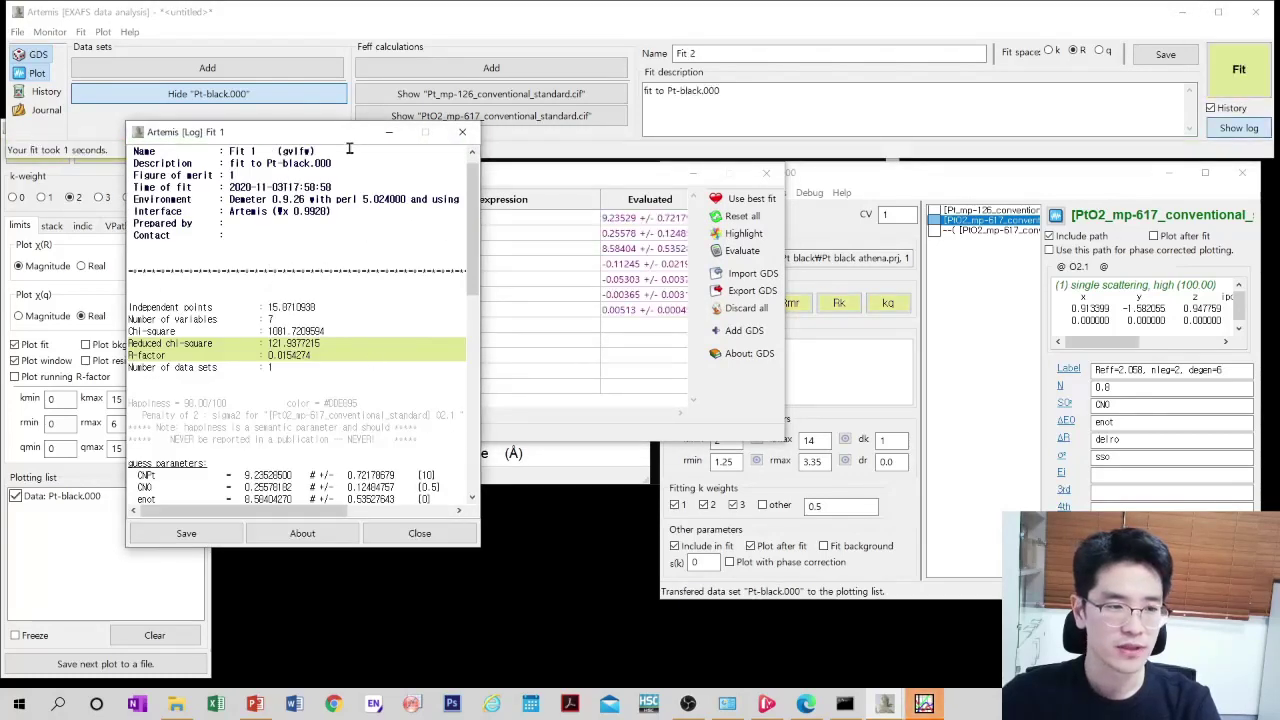
left_click_drag(348, 143, 906, 149)
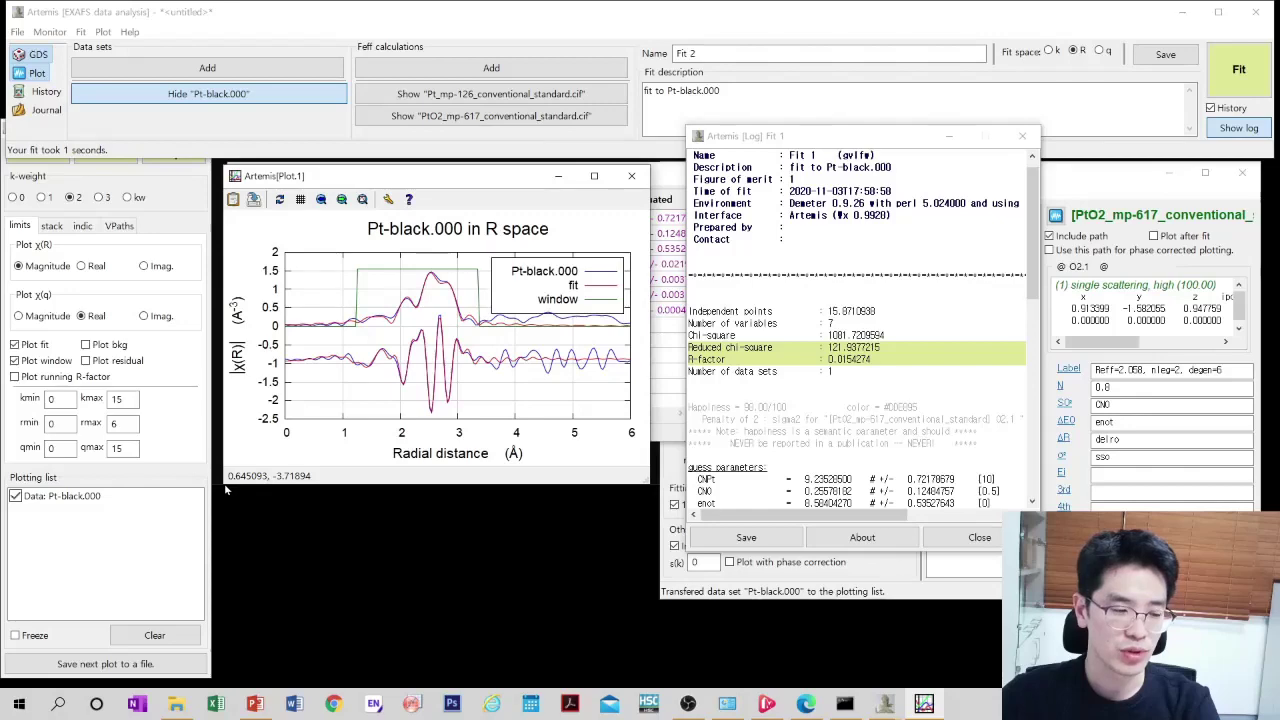
left_click_drag(224, 485, 45, 658)
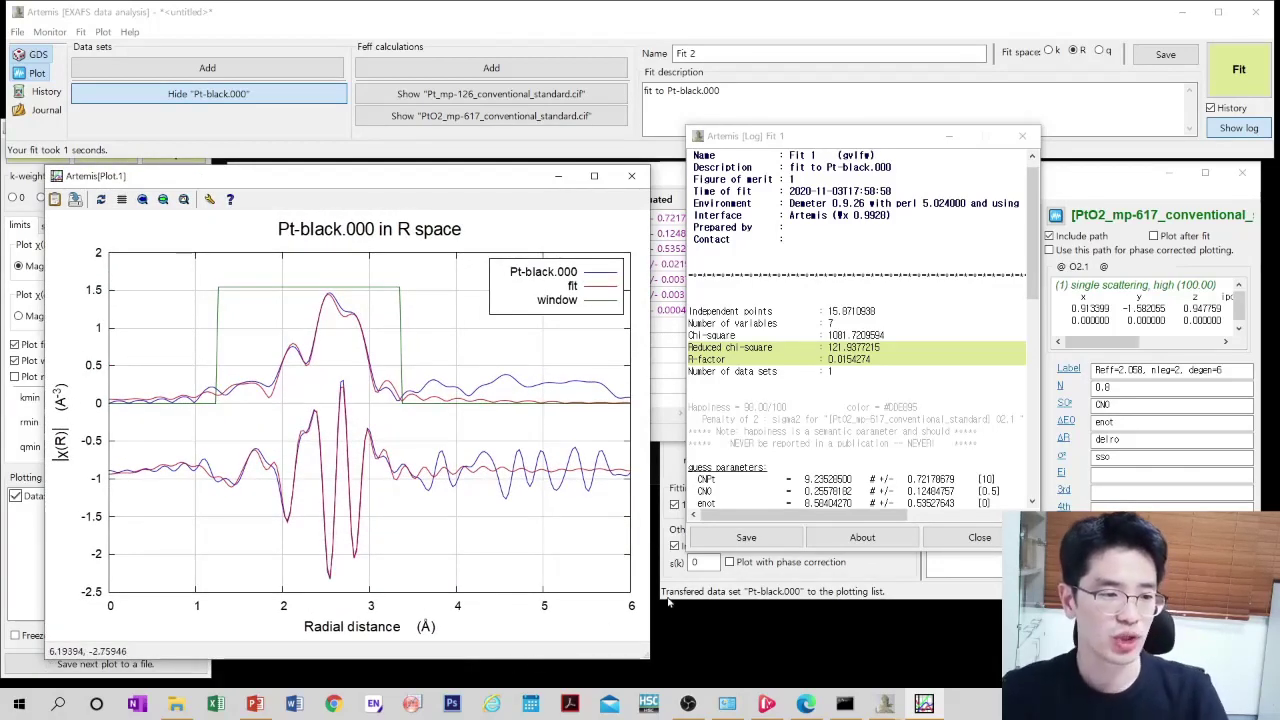
- Widen the fit log window and examine the happiness penalty note for the PtO2 O2.1 path
left_click(830, 370)
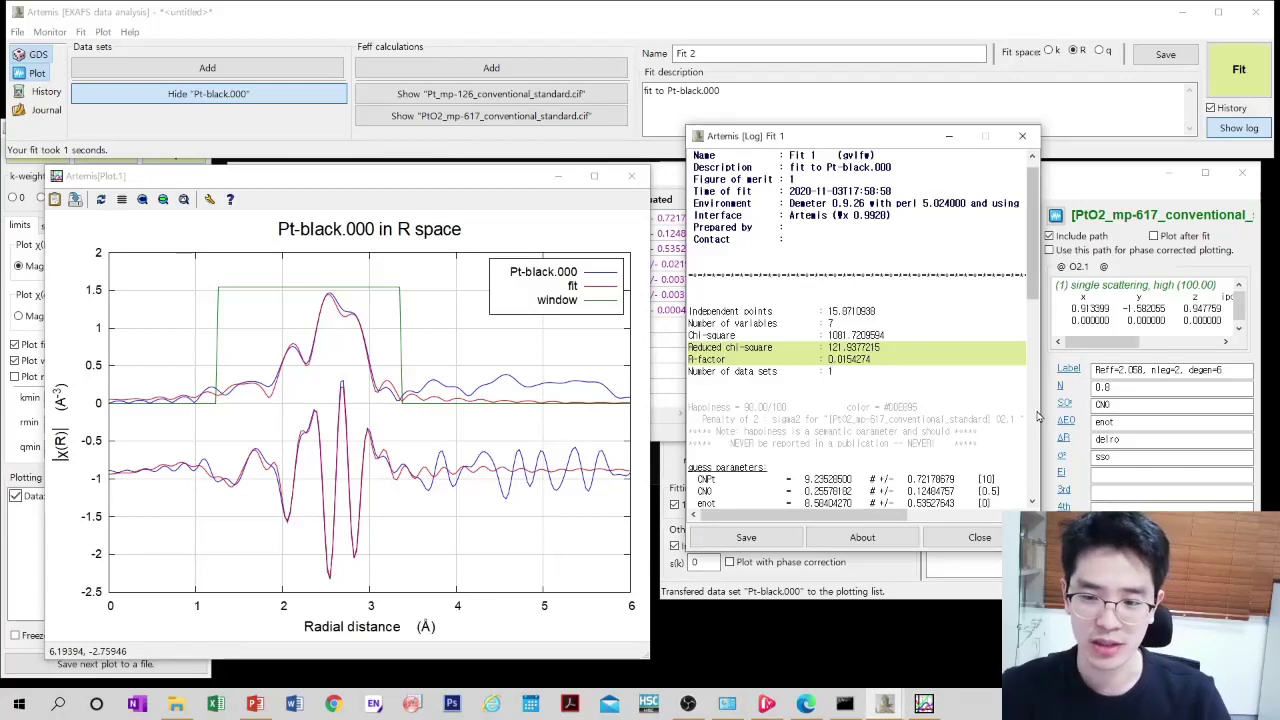
left_click_drag(1040, 412, 1163, 410)
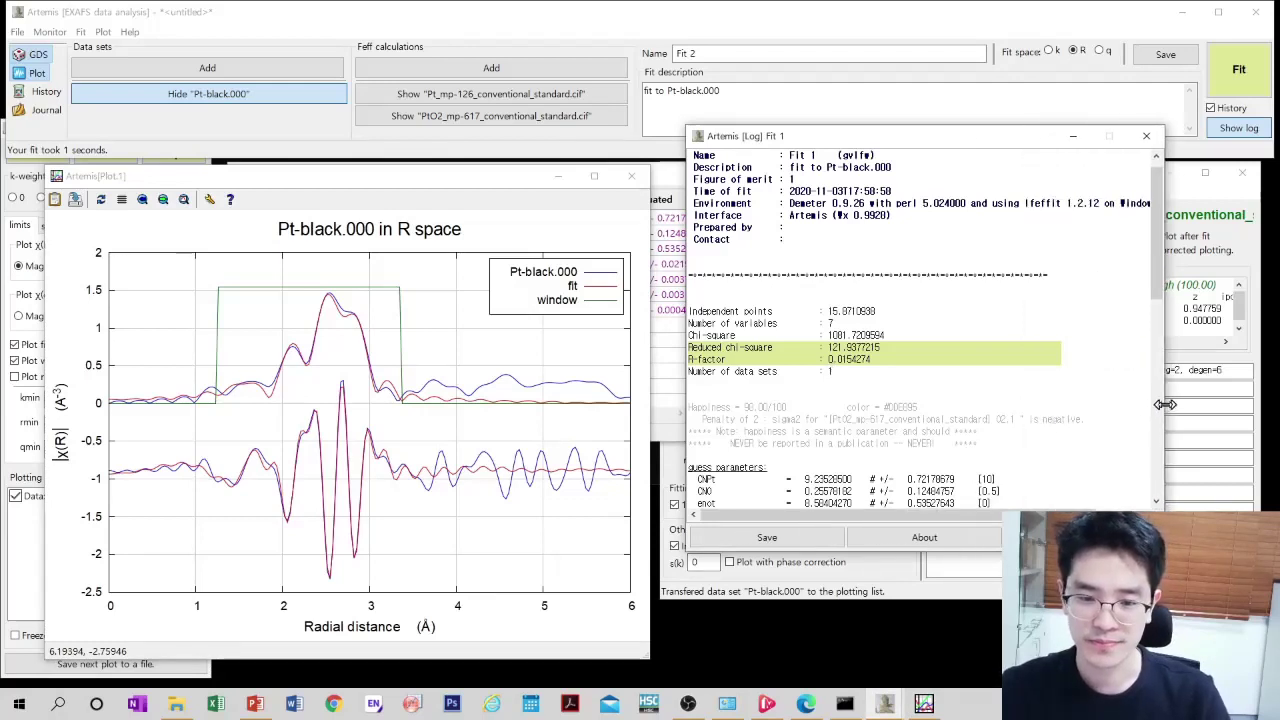
left_click_drag(692, 423, 1100, 418)
left_click(772, 418)
left_click(1108, 424)
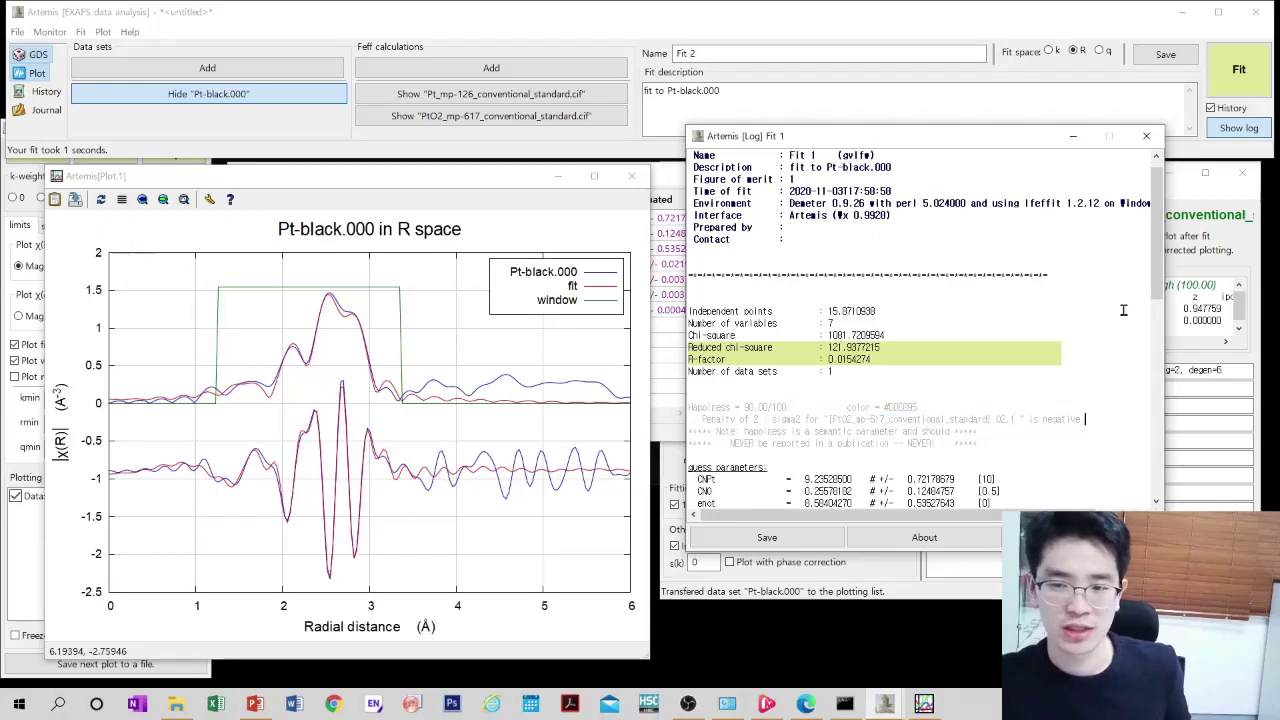
- Widen the log further and examine the fitted S02 and sigma^2 of the Pt1.1 path in the path table
left_click_drag(1158, 257, 1235, 437)
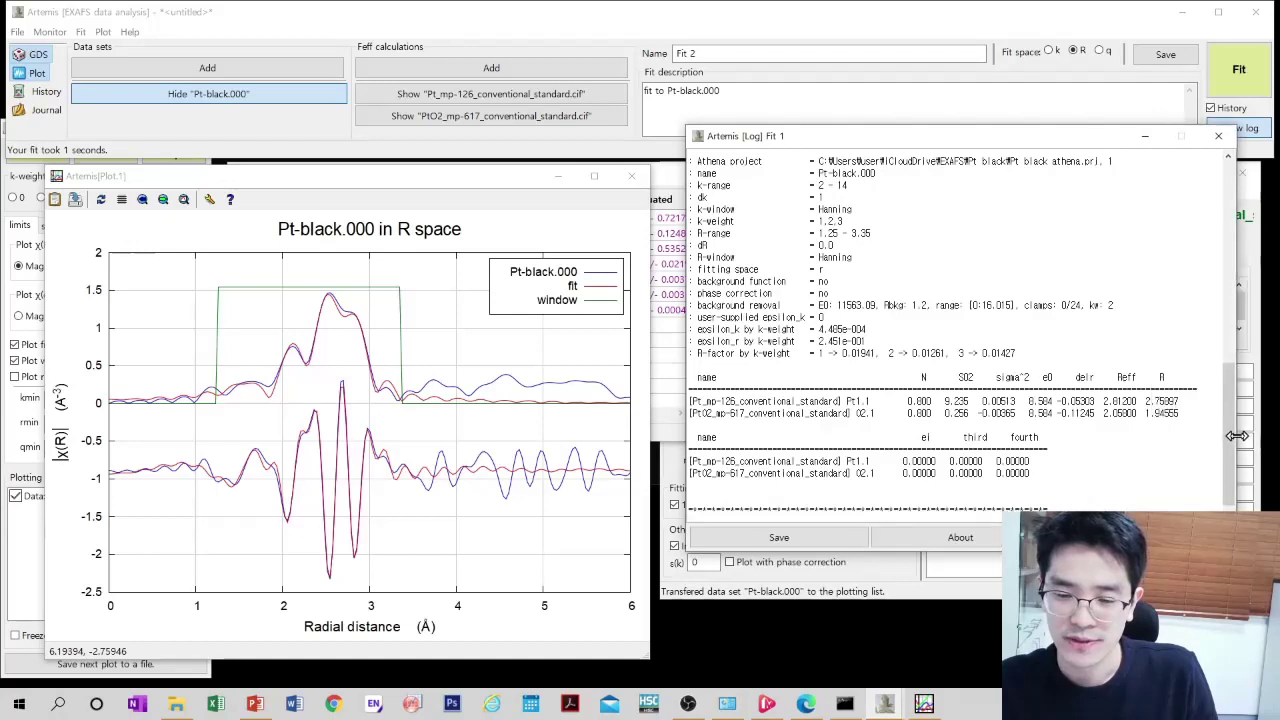
left_click_drag(690, 401, 1206, 410)
left_click(1059, 401)
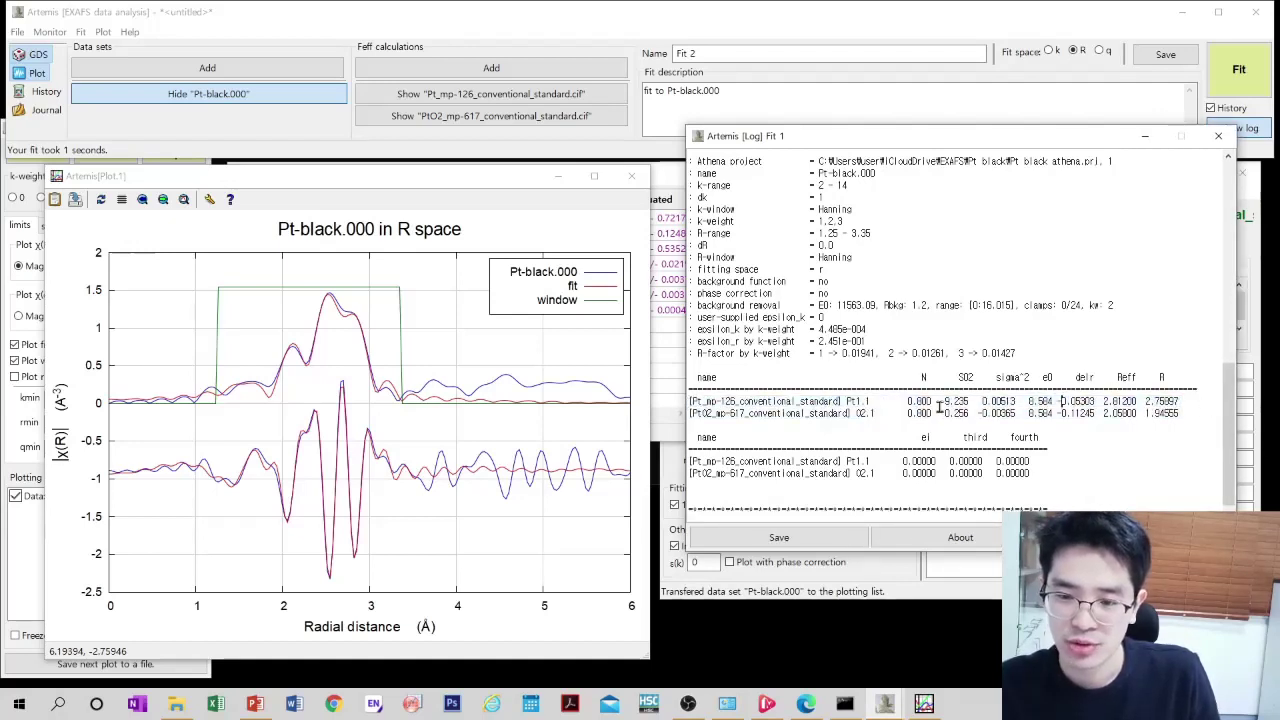
left_click_drag(940, 403, 1018, 401)
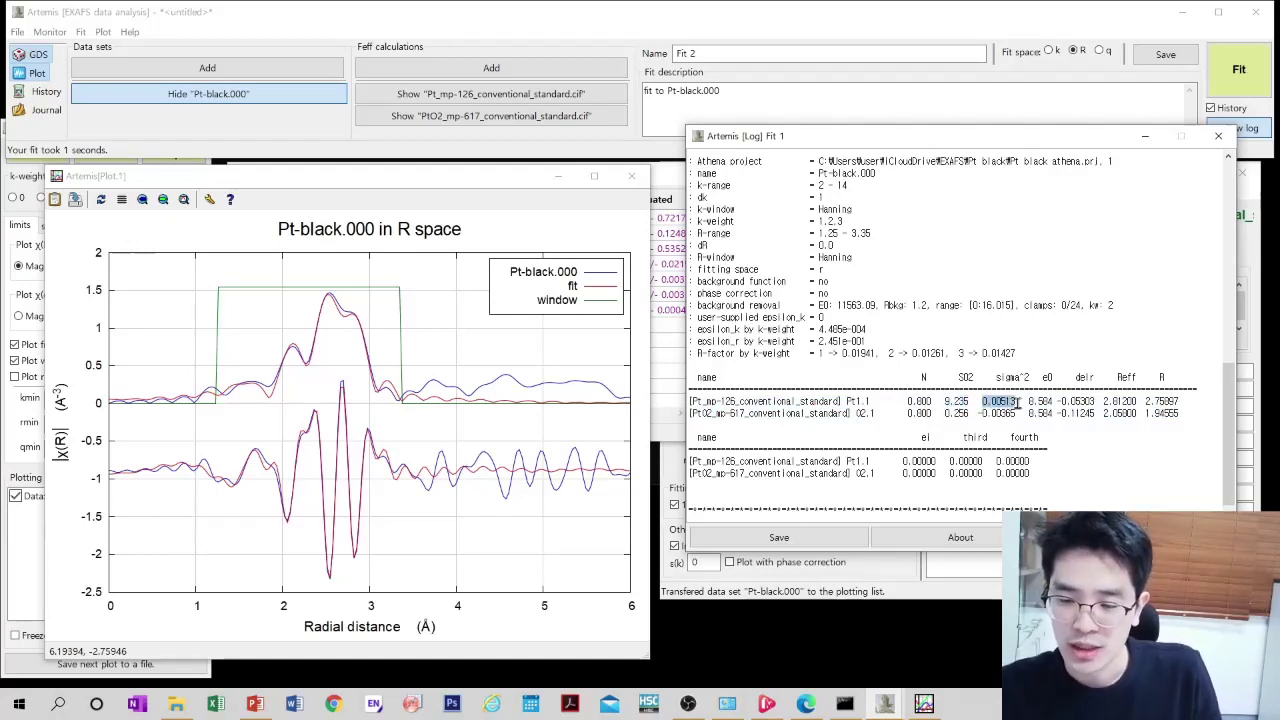
left_click(1016, 402)
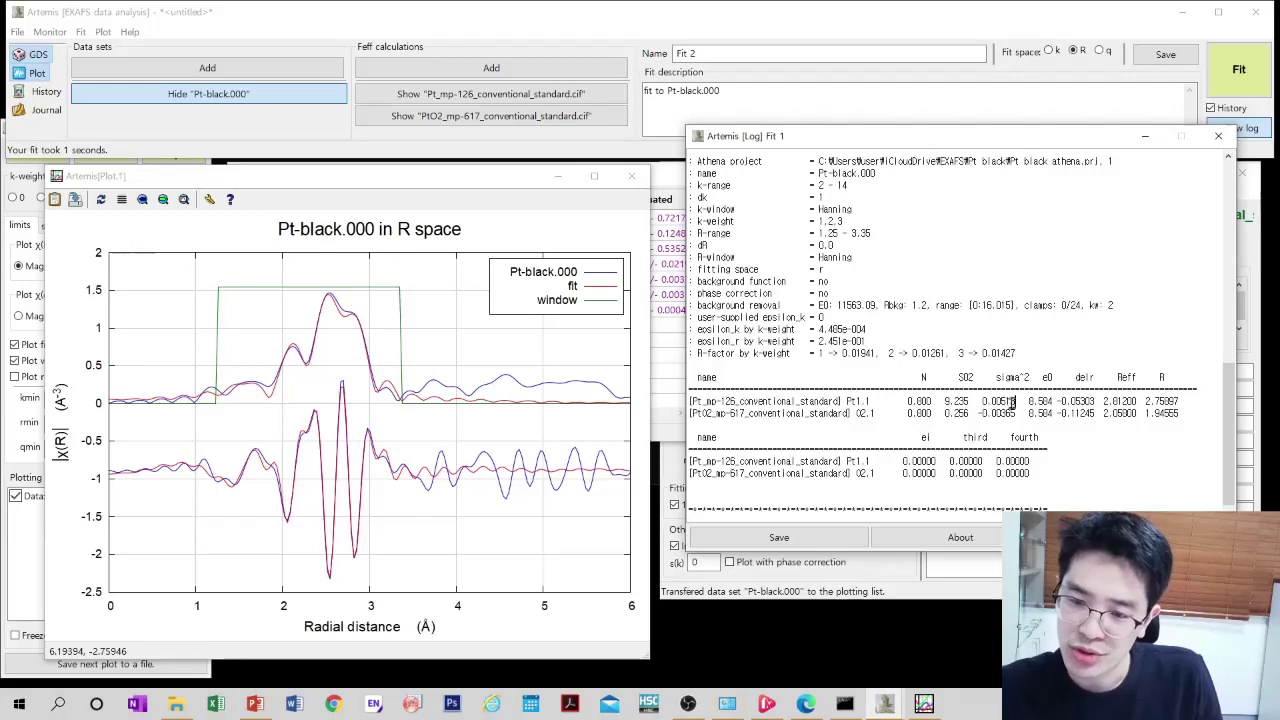
left_click_drag(1014, 402, 981, 404)
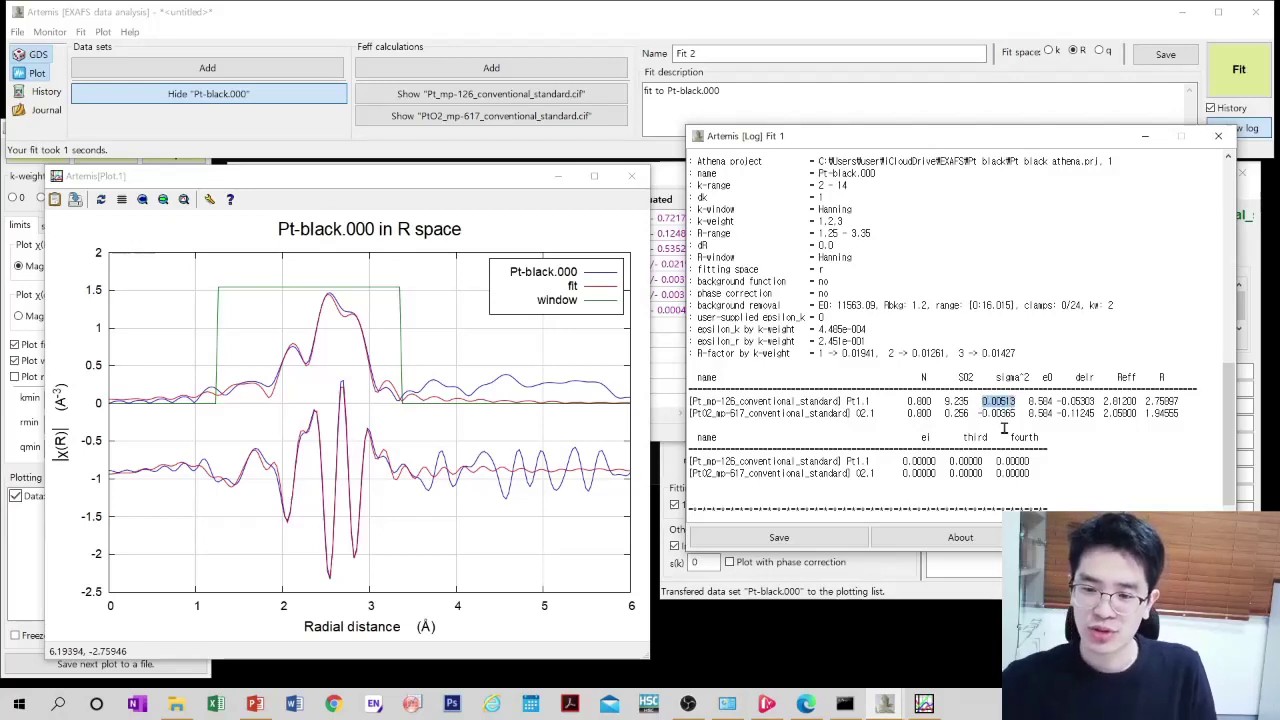
- Check the fitted sspt value and its uncertainty among the guess parameters in the log
scroll(1016, 412, "up", 5)
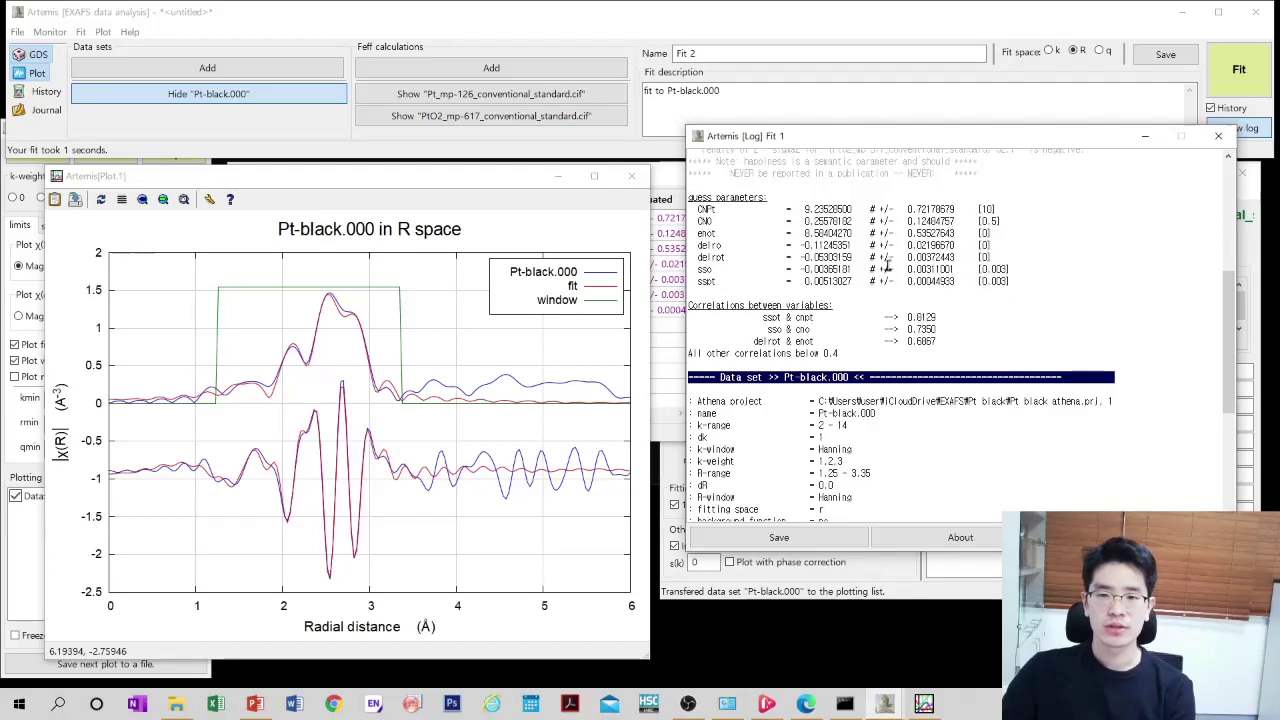
left_click_drag(806, 281, 1012, 283)
left_click(1015, 283)
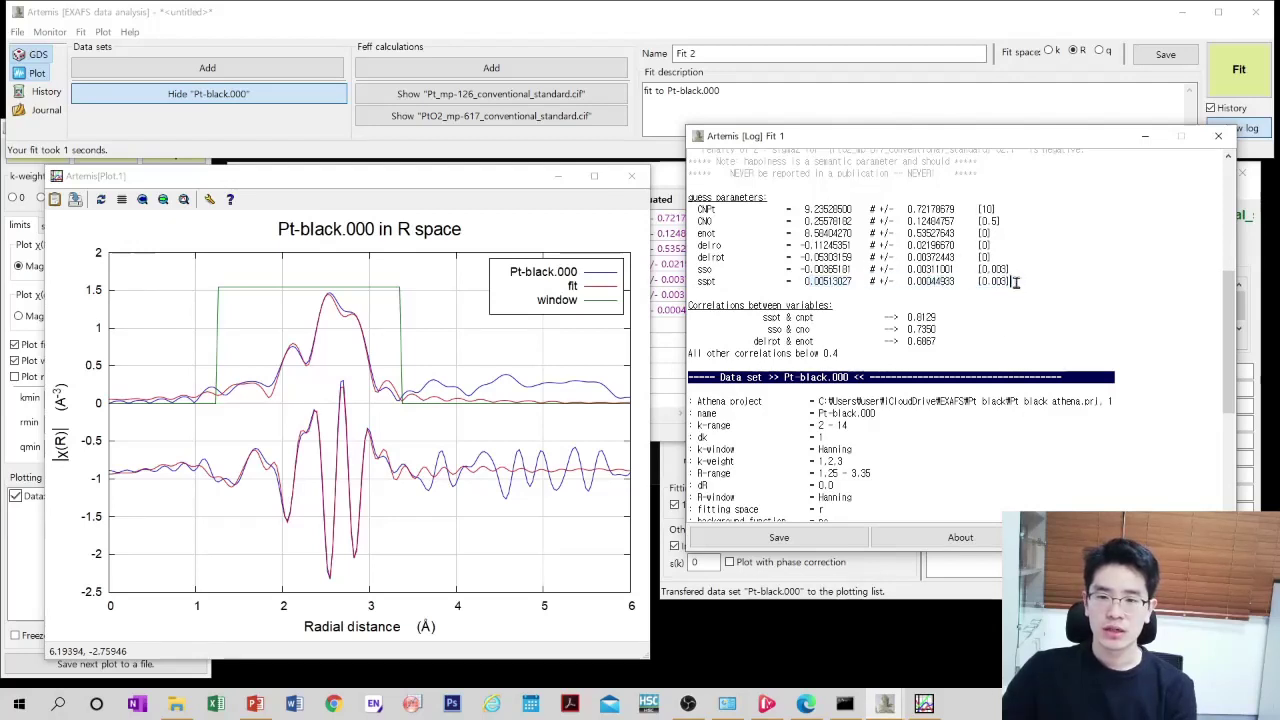
- Examine the Pt1.1 path's sigma^2, e0, delr, Reff and R in the log's path table, along with the O2.1 row
scroll(1023, 294, "down", 5)
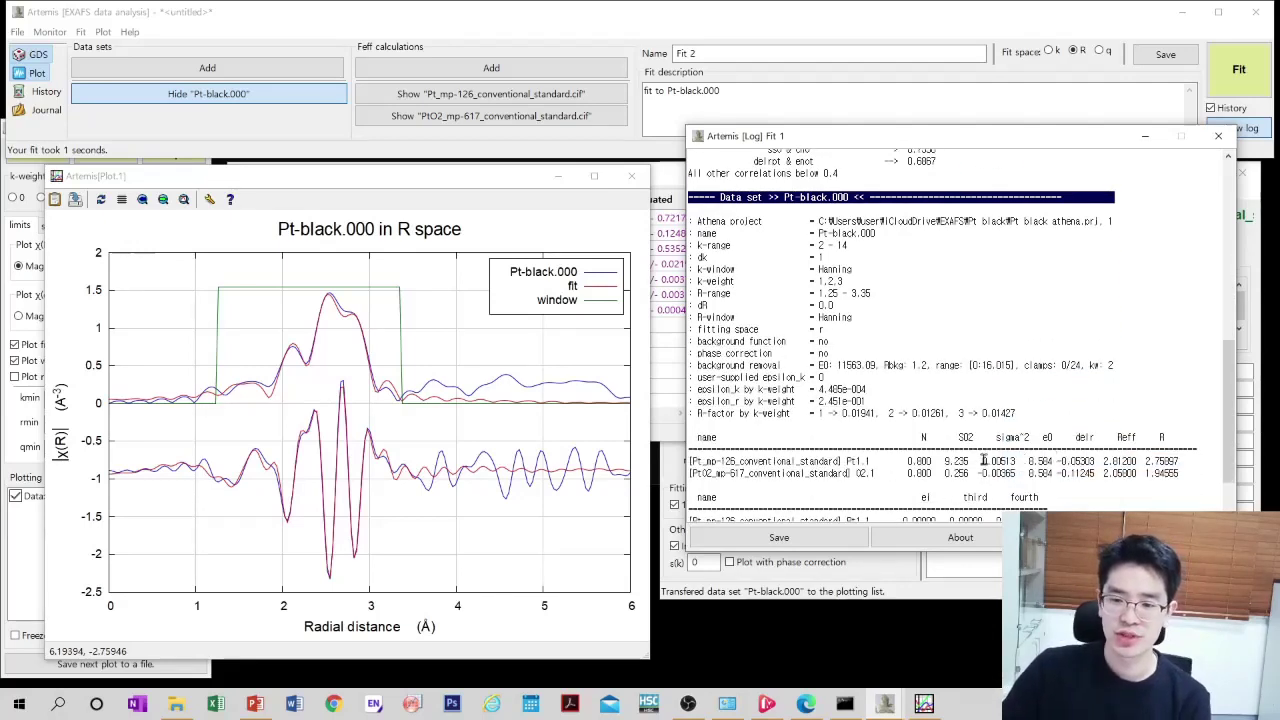
left_click_drag(981, 461, 1021, 462)
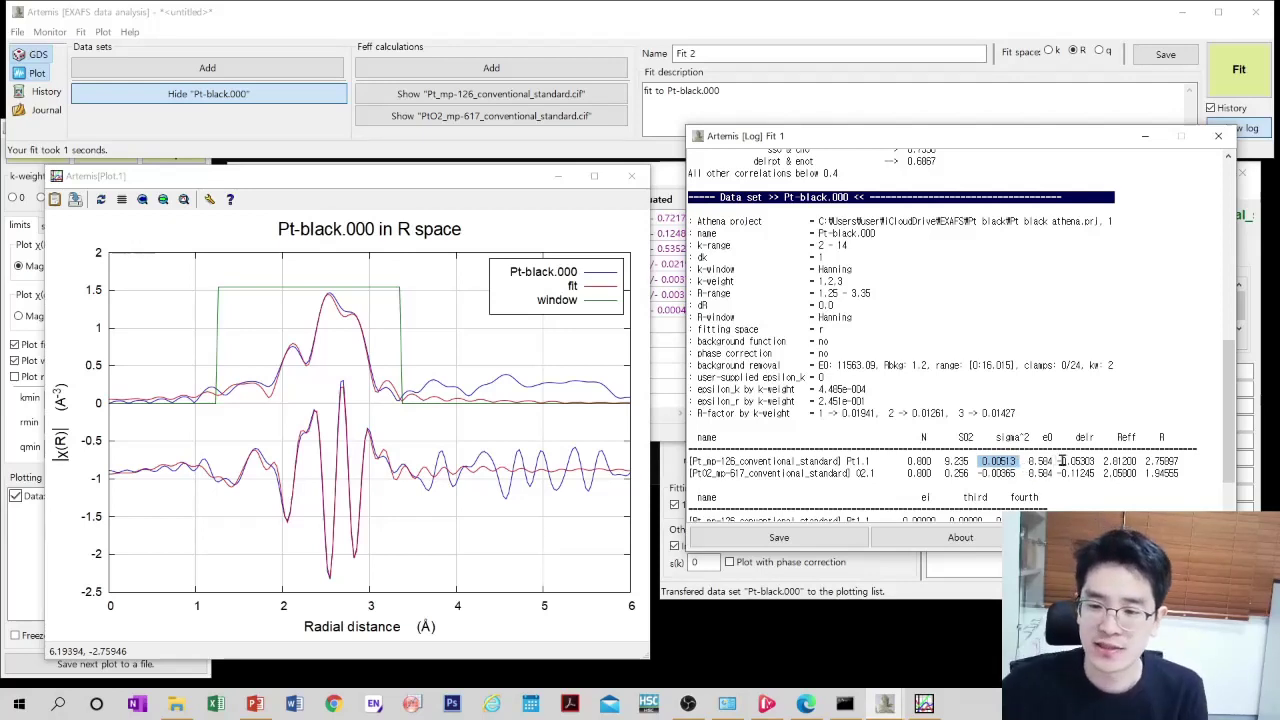
left_click_drag(1024, 461, 1211, 443)
left_click(1105, 460)
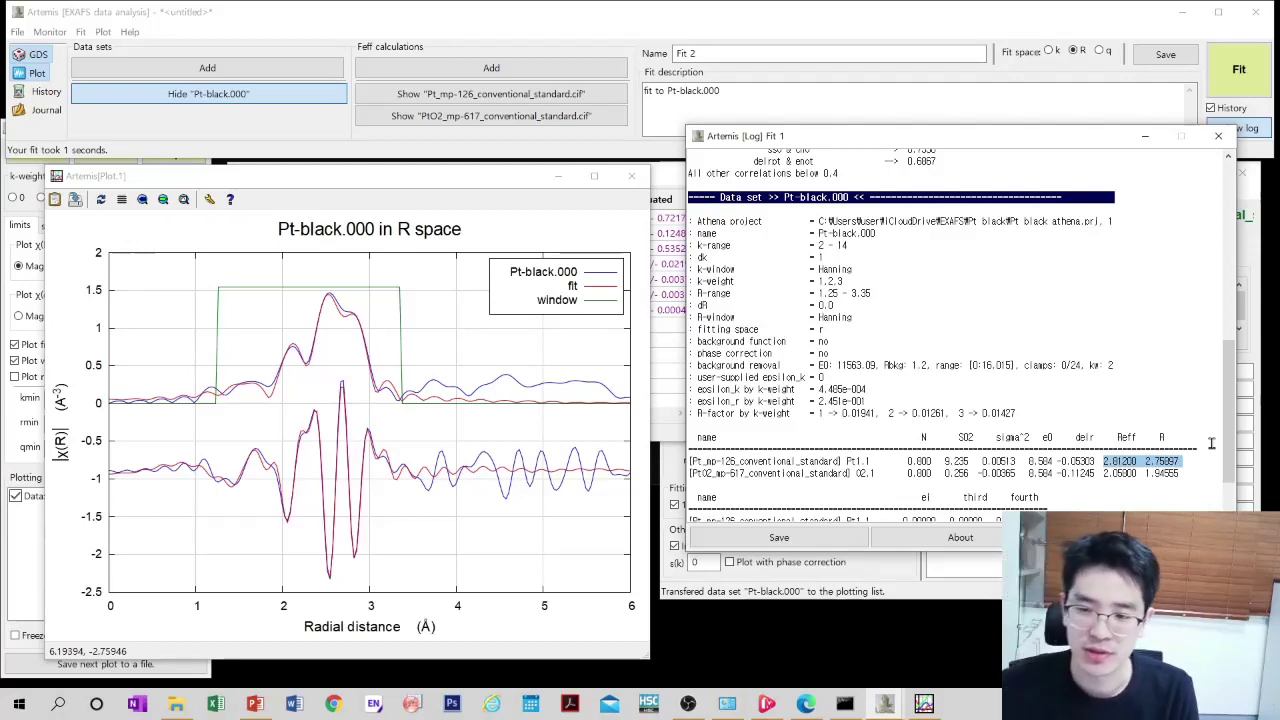
left_click_drag(1196, 461, 1166, 471)
left_click(878, 461)
left_click(1214, 476)
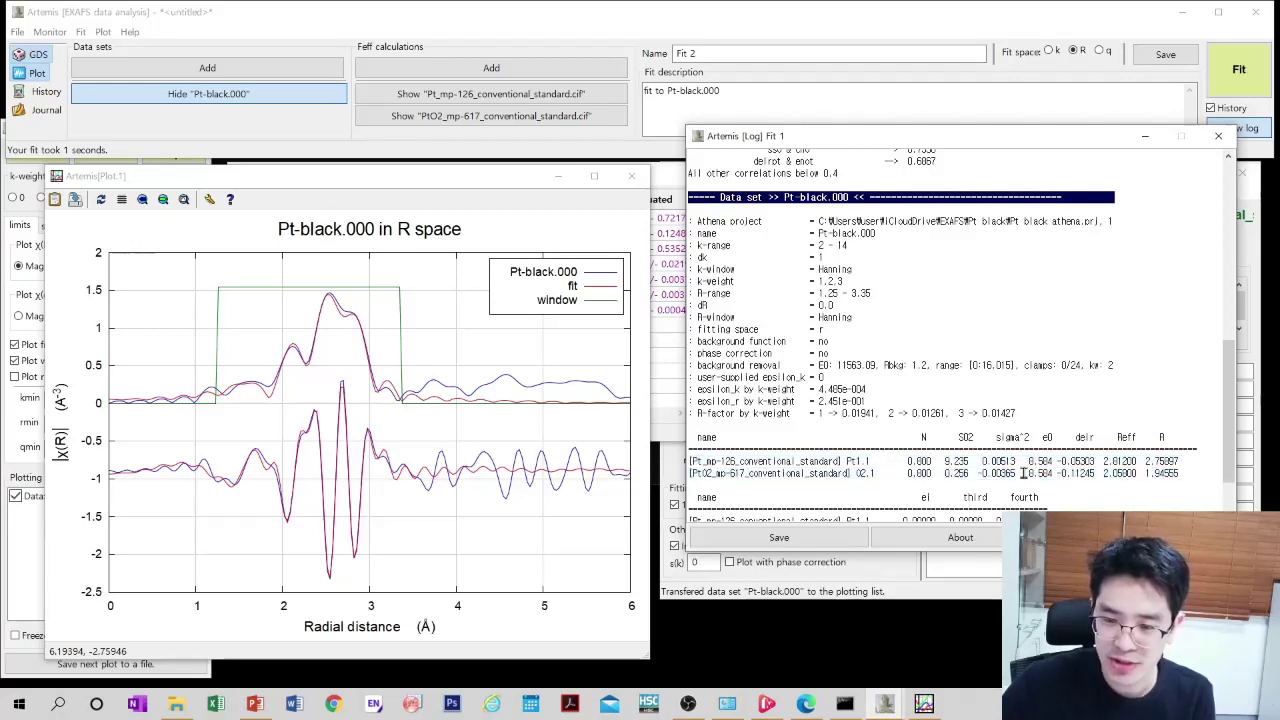
- Check the O2.1 path's sigma^2 in the fit log against the disorder term of the EXAFS equation slide in PowerPoint
left_click_drag(1023, 474, 972, 474)
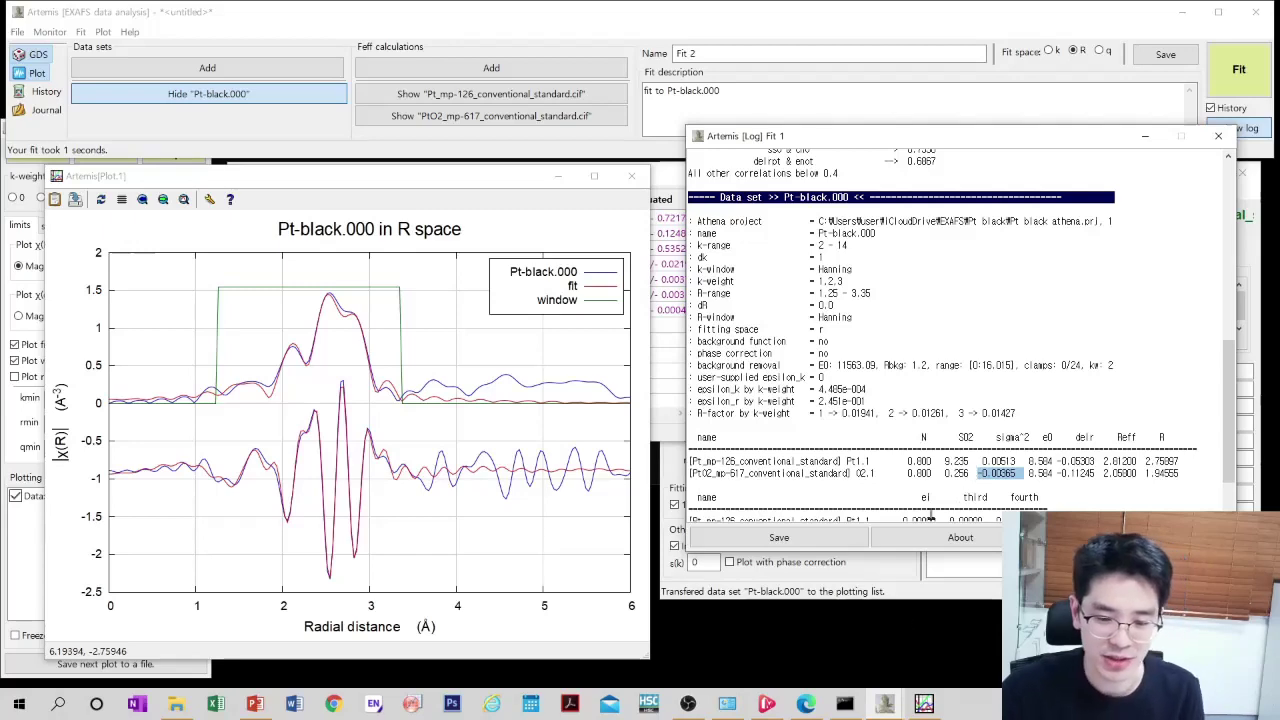
mouse_move(886, 704)
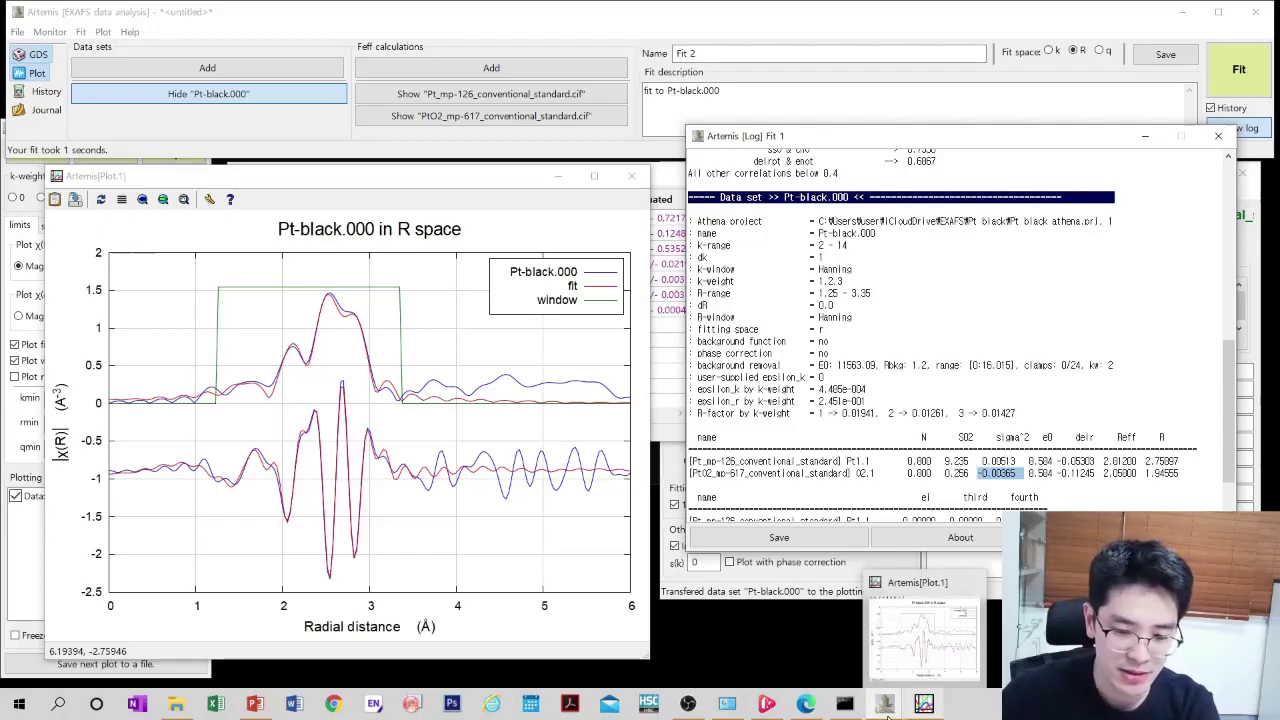
left_click(253, 706)
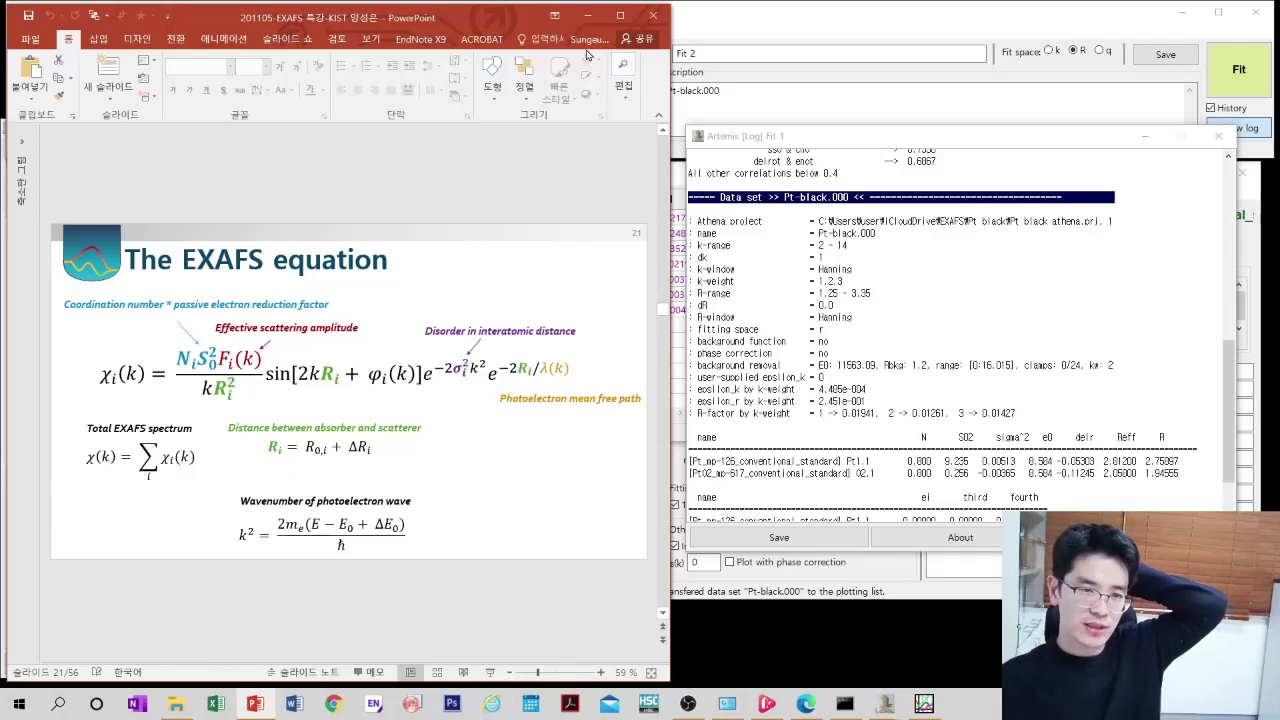
left_click(588, 16)
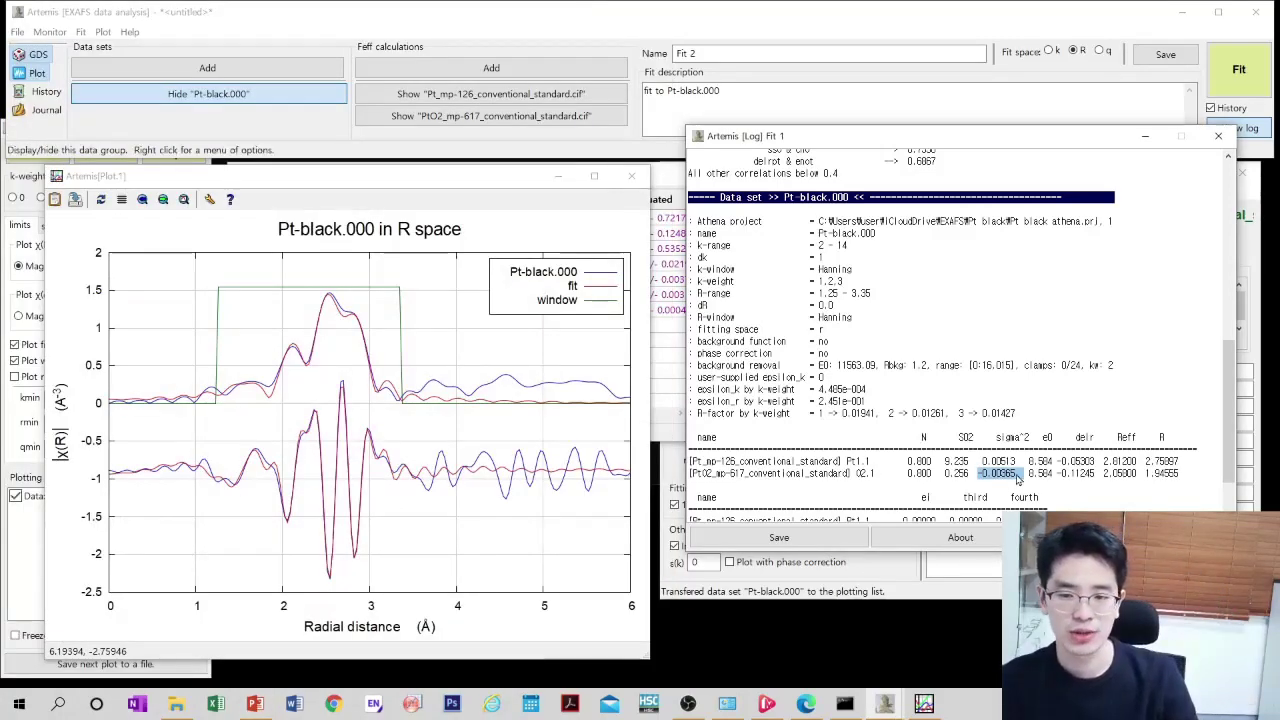
left_click(968, 473)
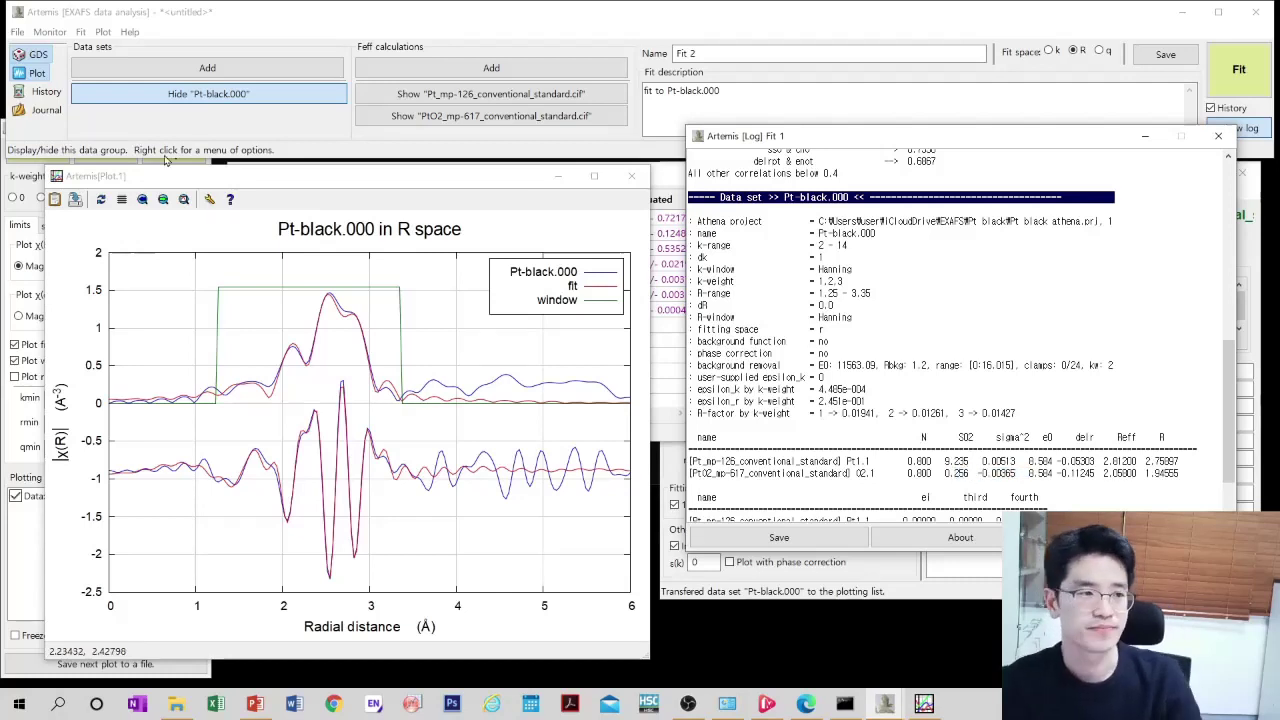
- Change the type of the sso parameter to set in the Guess, Def, Set parameters table
left_click(43, 60)
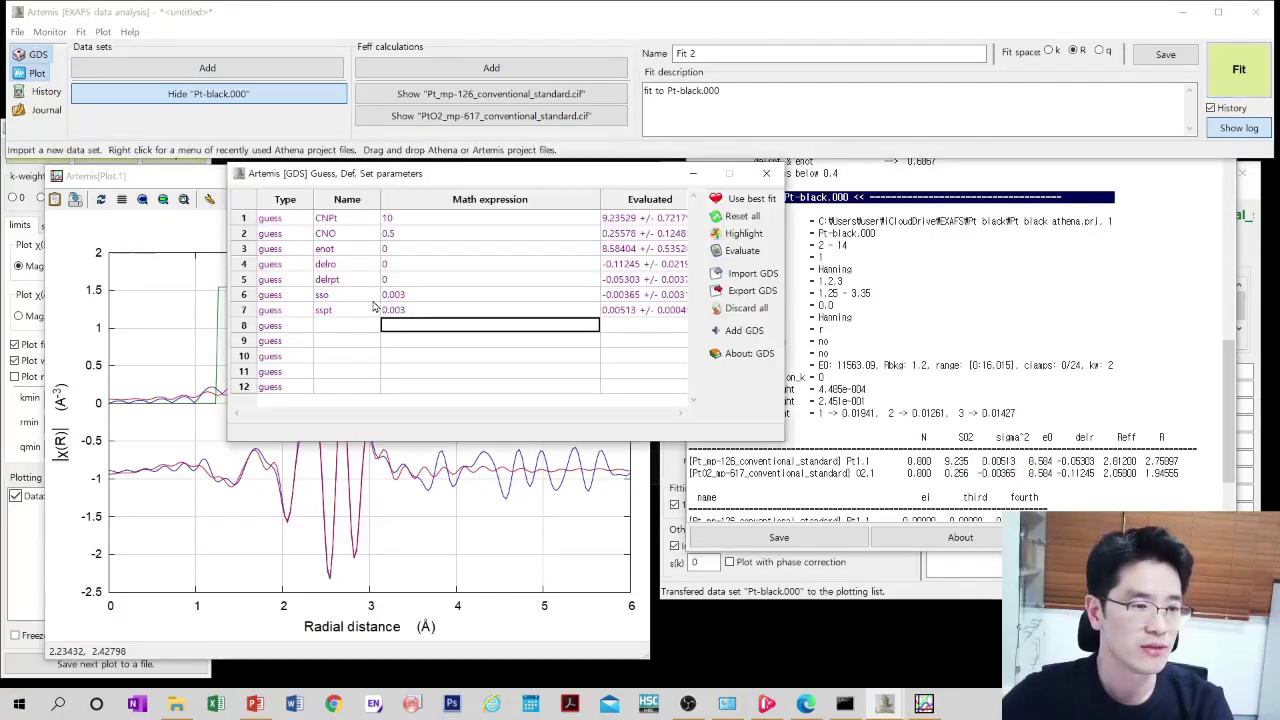
left_click(370, 297)
left_click(370, 297)
left_click(294, 296)
left_click(294, 296)
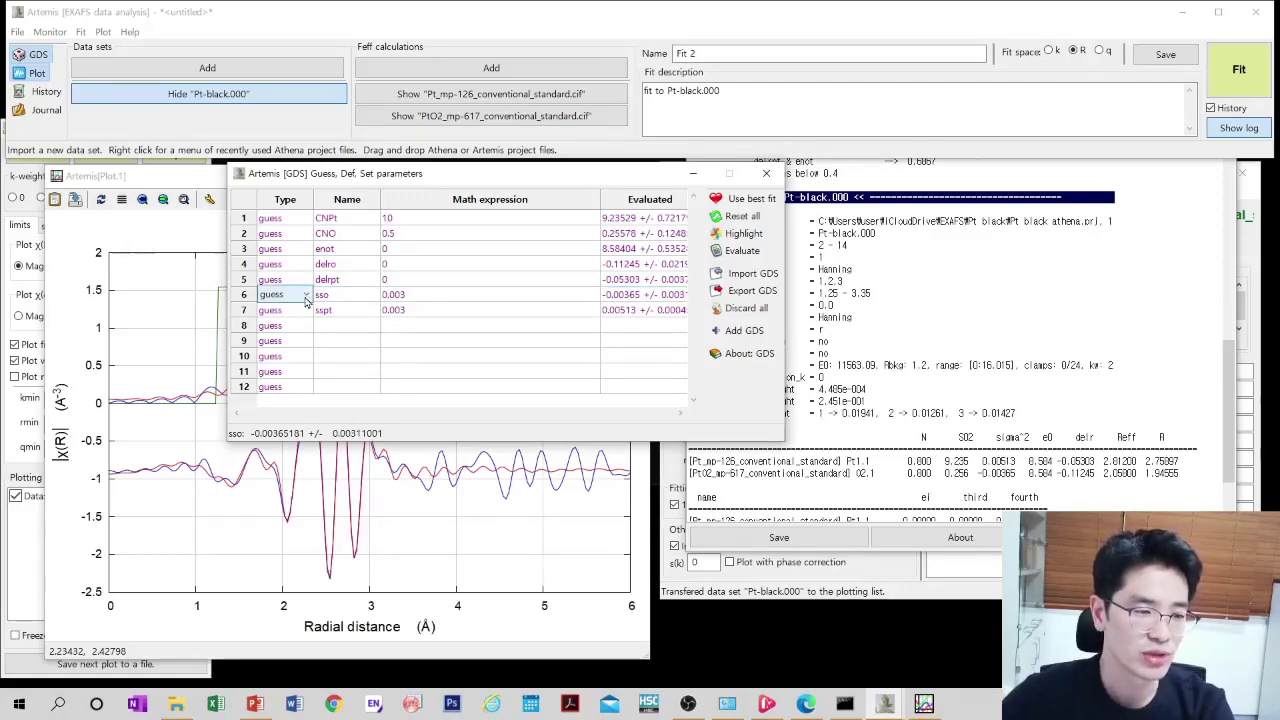
left_click(307, 298)
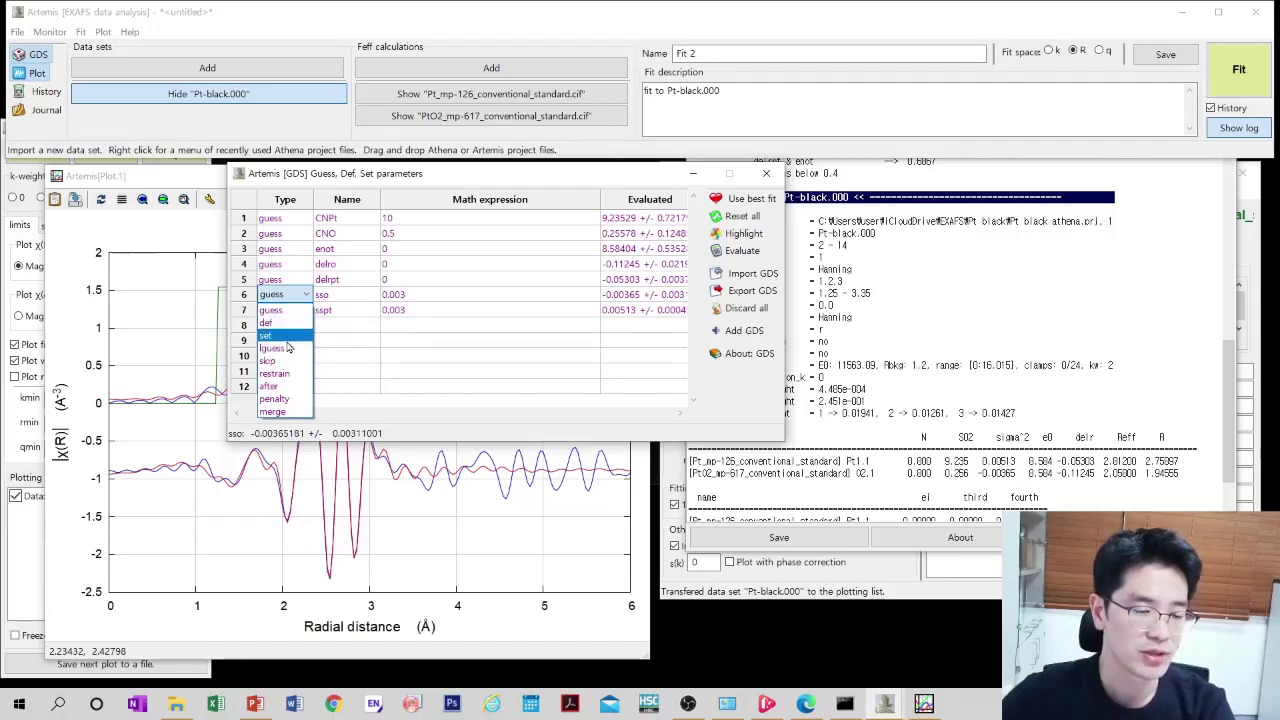
left_click(281, 337)
left_click(293, 294)
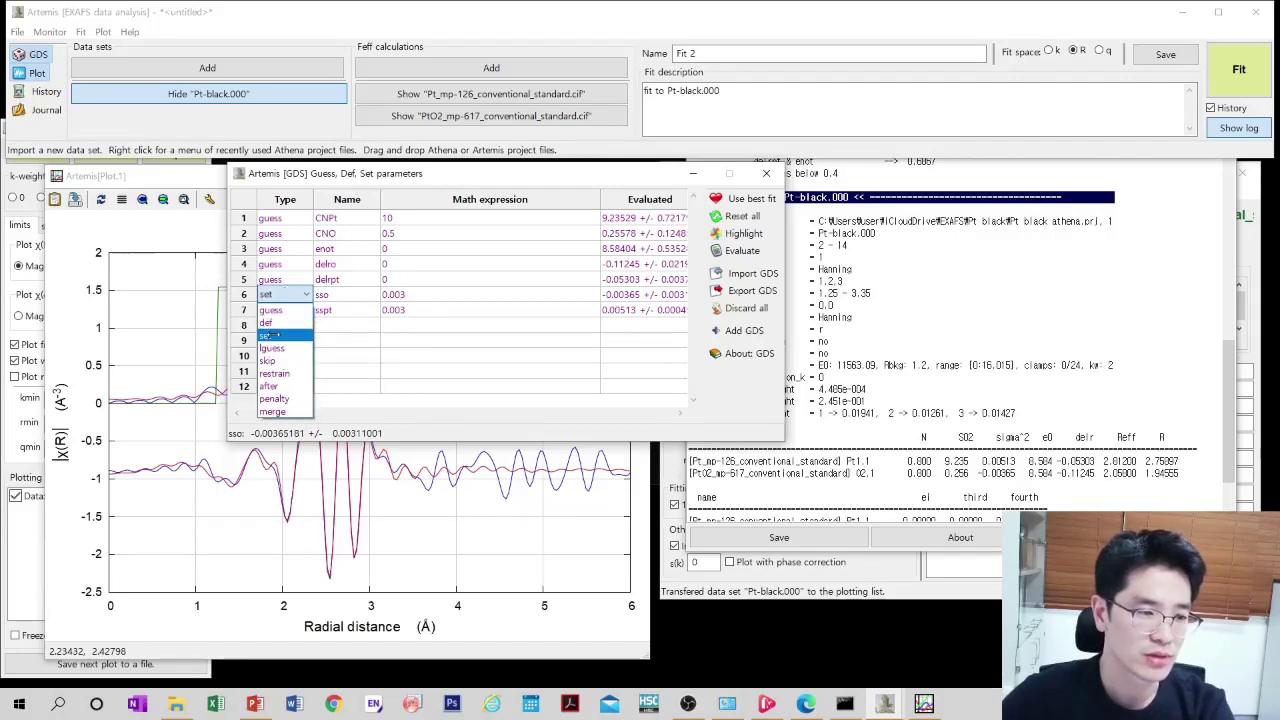
left_click(275, 336)
- Set the sso math expression to 0 and rerun the fit
left_click(401, 294)
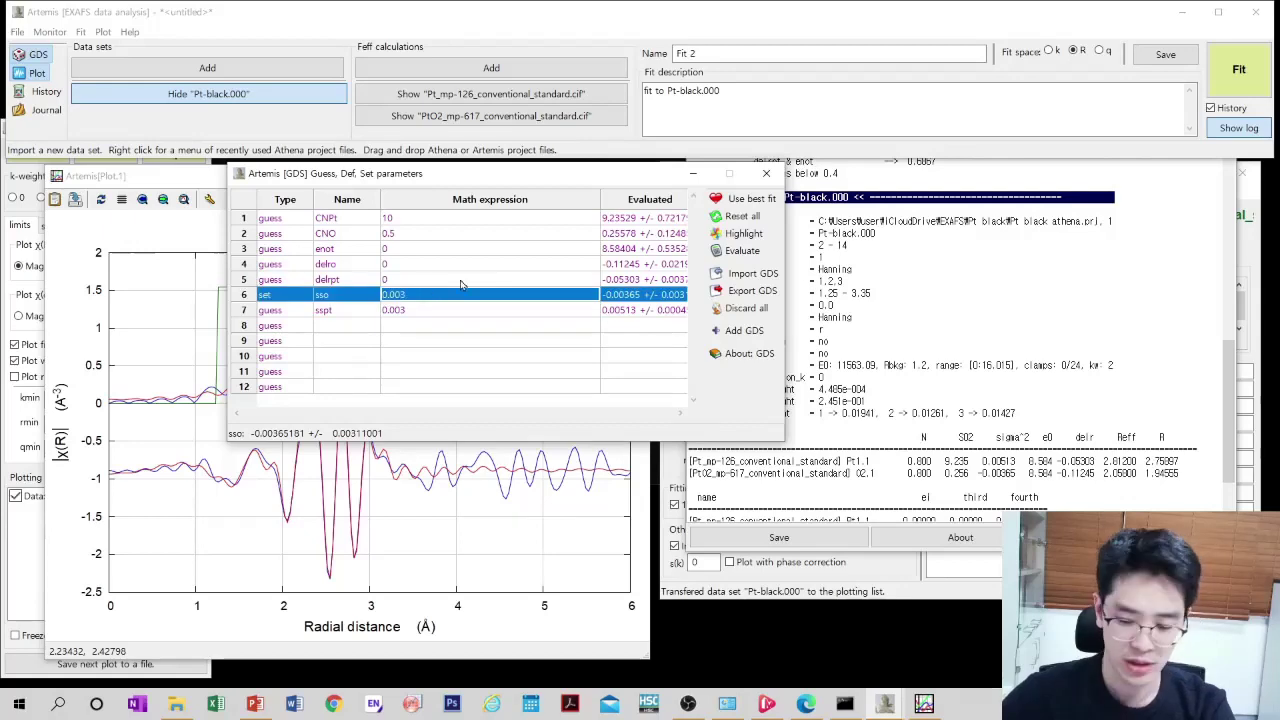
type("0")
key("Return")
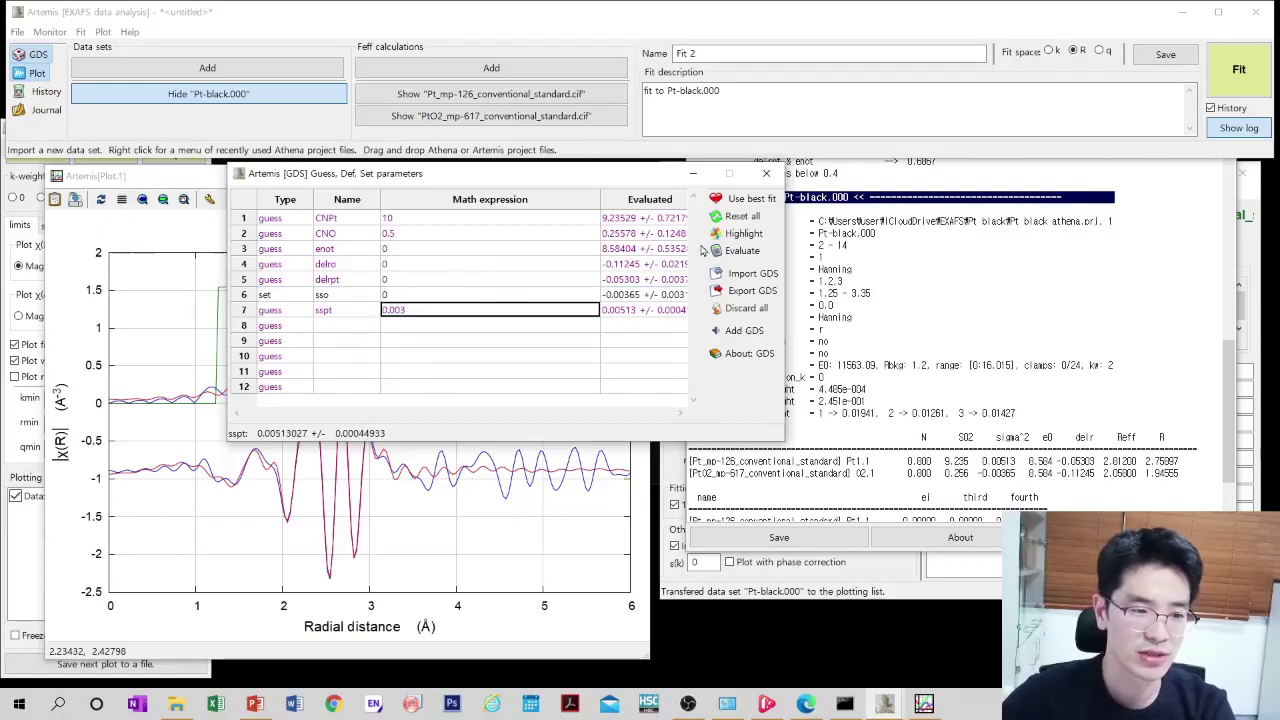
left_click_drag(580, 180, 959, 87)
left_click(1239, 69)
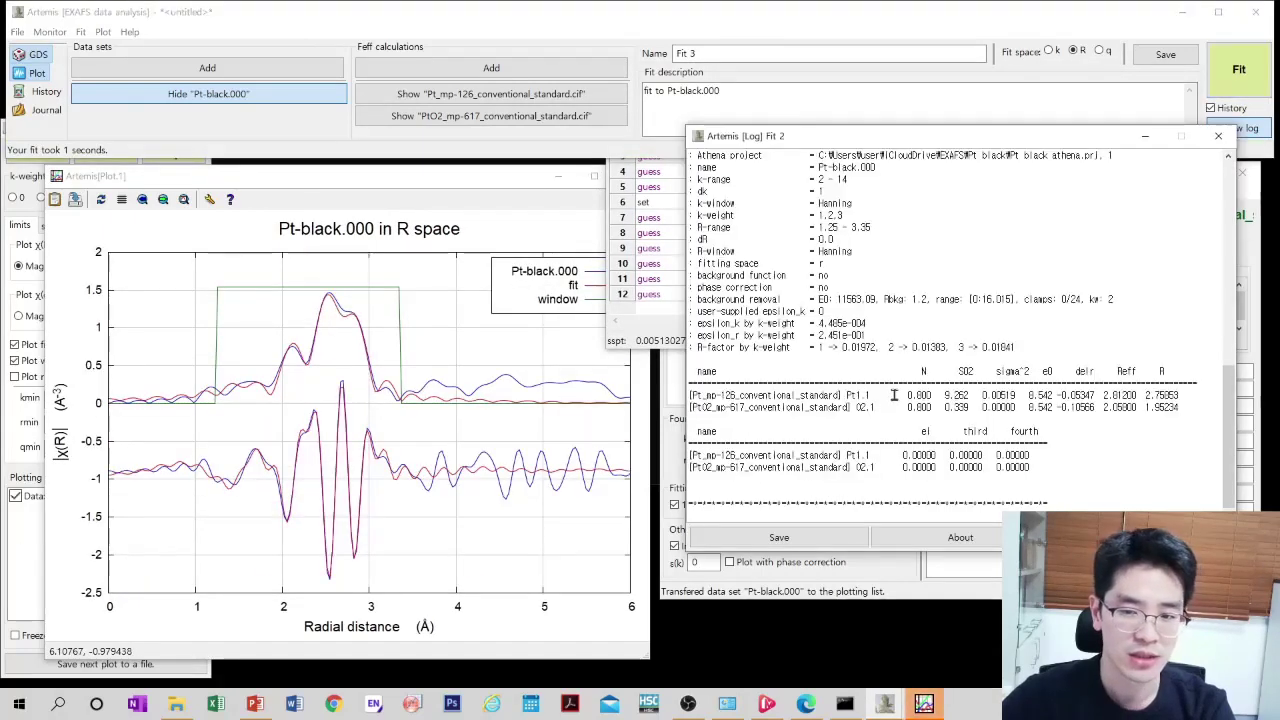
- Examine the new fit's statistics in the log, including happiness, reduced chi-square and R-factor
scroll(893, 395, "up", 15)
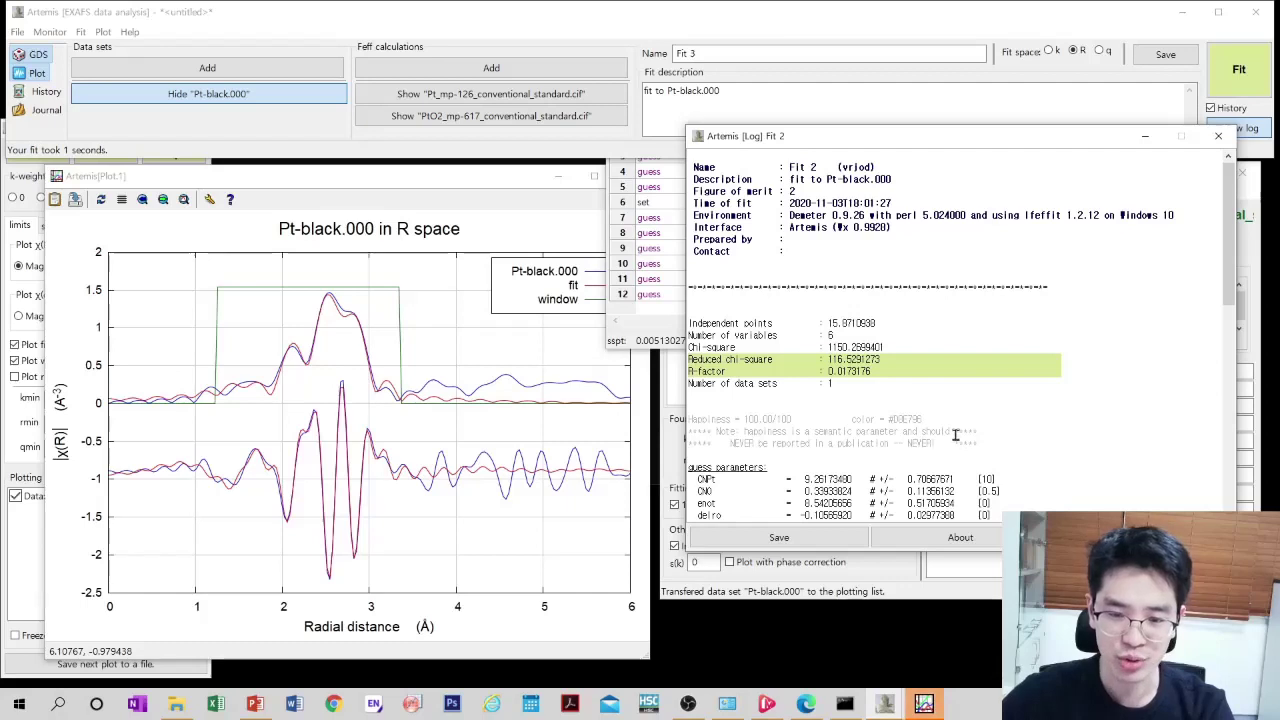
left_click_drag(1040, 434, 680, 318)
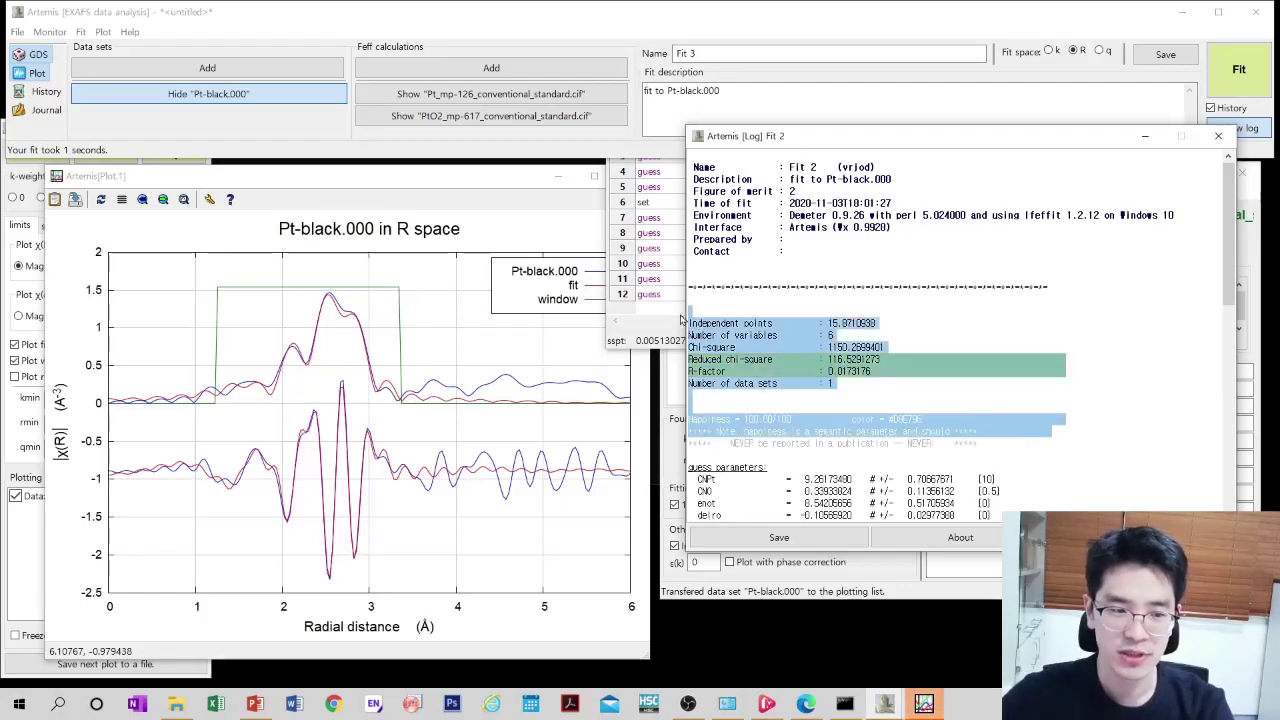
left_click(942, 379)
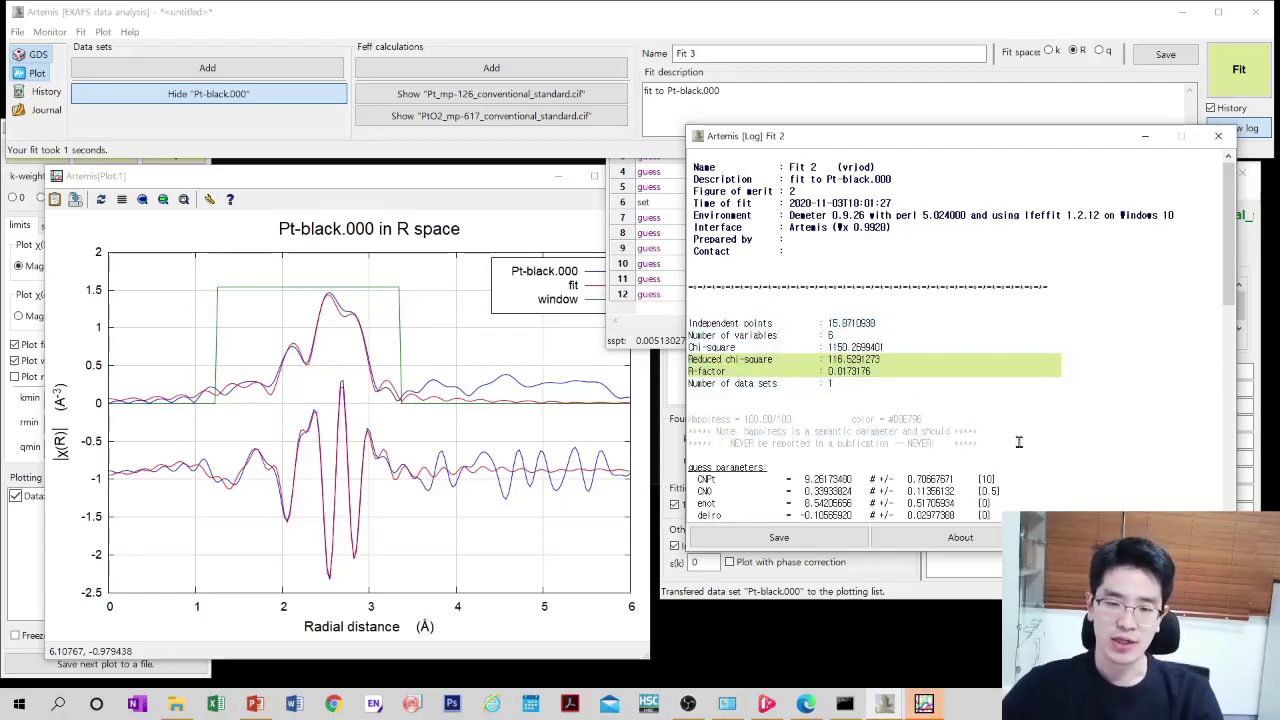
left_click_drag(1019, 442, 689, 418)
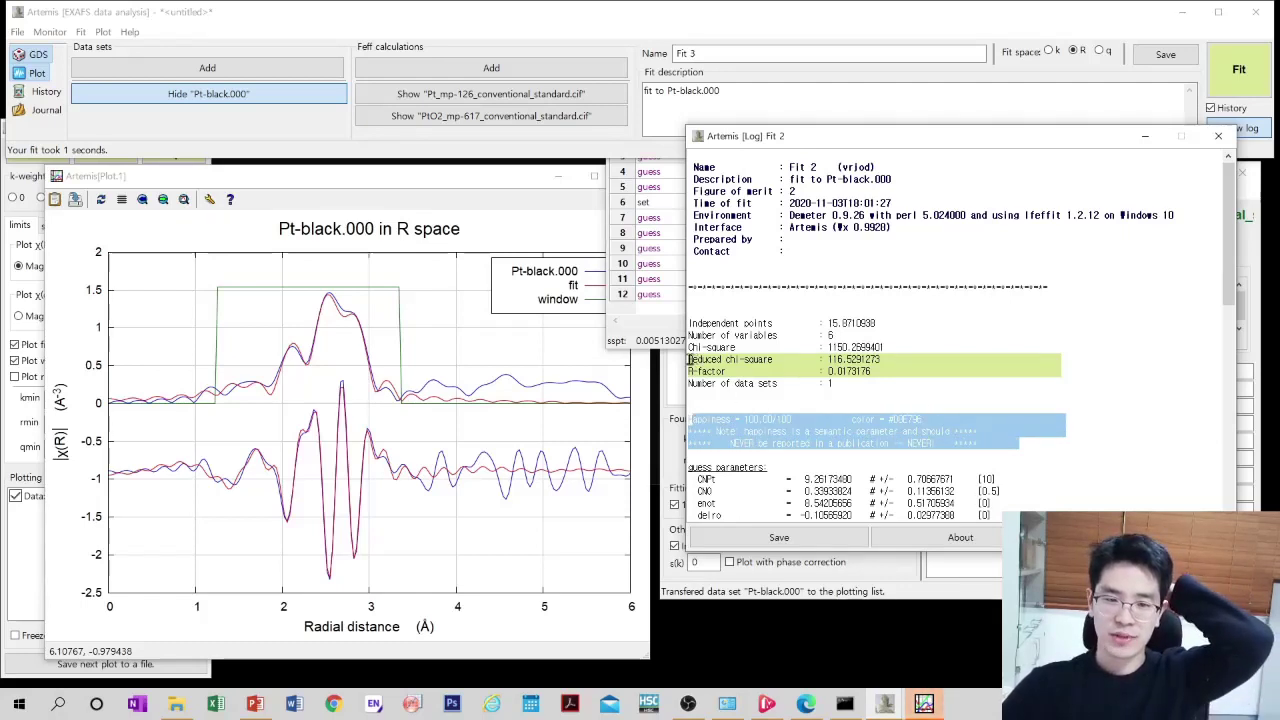
left_click_drag(688, 359, 907, 371)
left_click(908, 371)
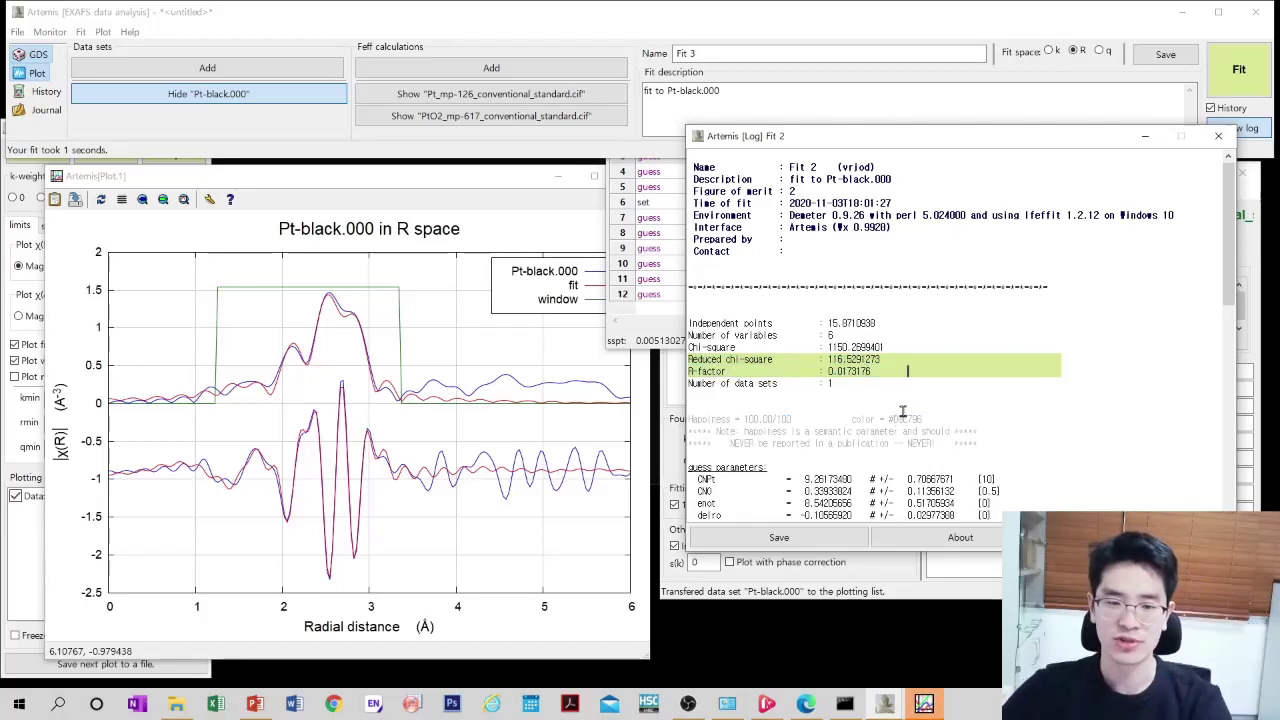
- Examine the guess parameters and the O2.1 path's row of fitted values in the Fit 2 log
scroll(887, 373, "down", 1)
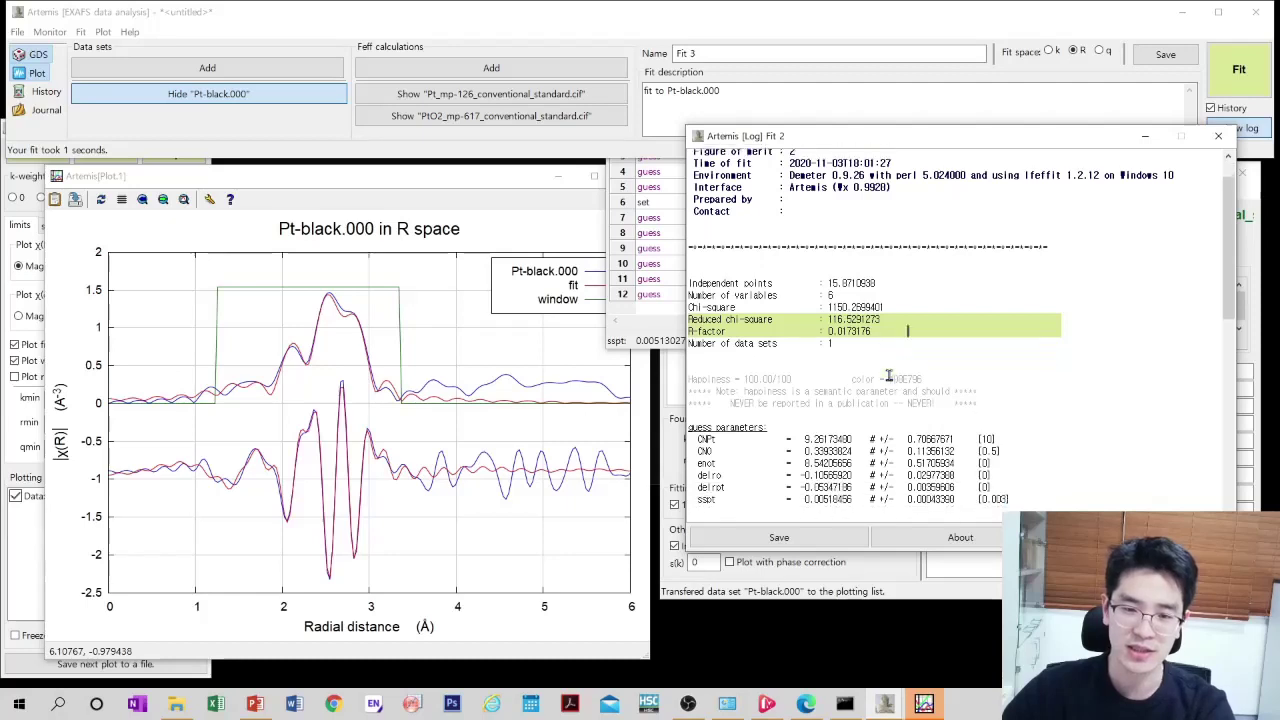
scroll(887, 375, "down", 10)
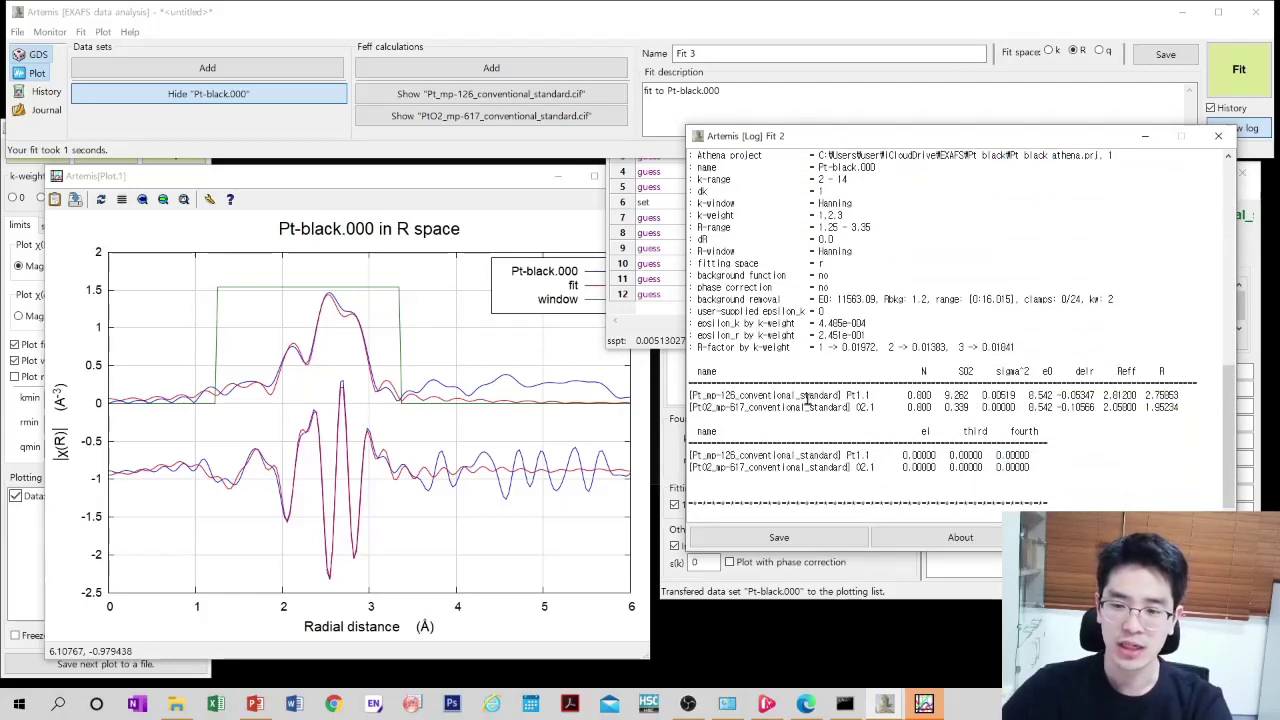
left_click_drag(978, 406, 903, 407)
left_click(1198, 408)
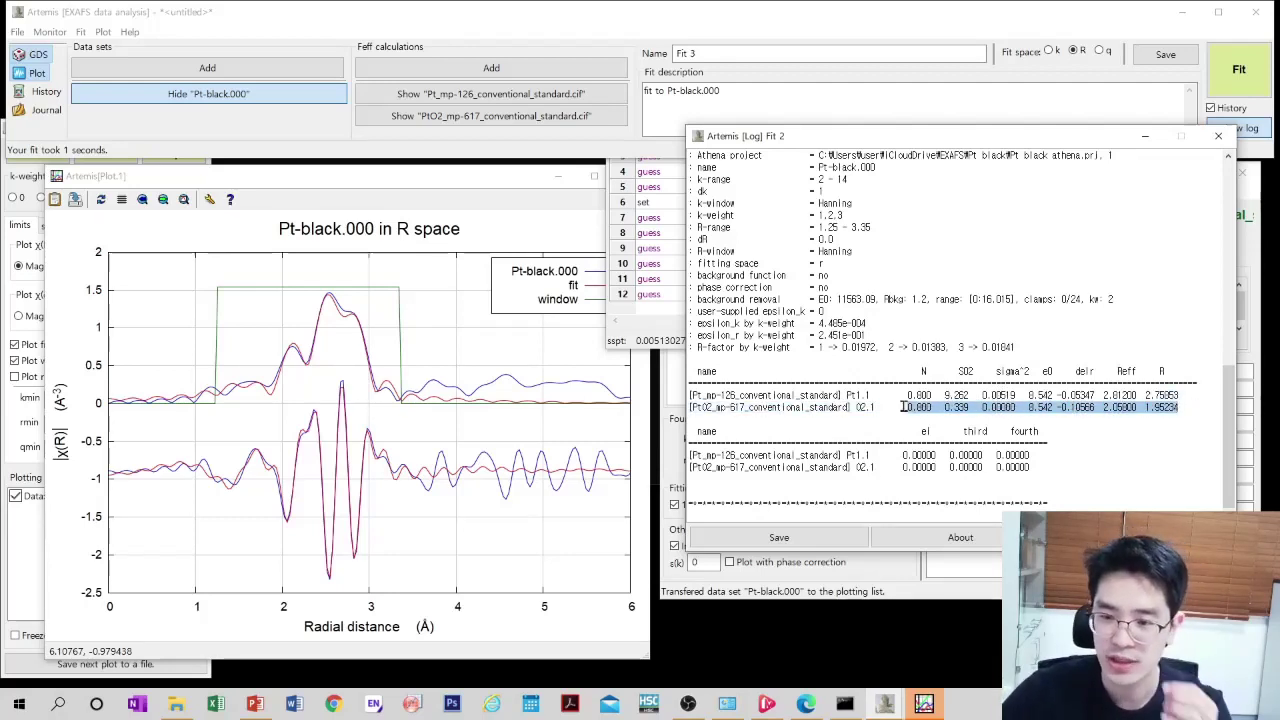
left_click(903, 407)
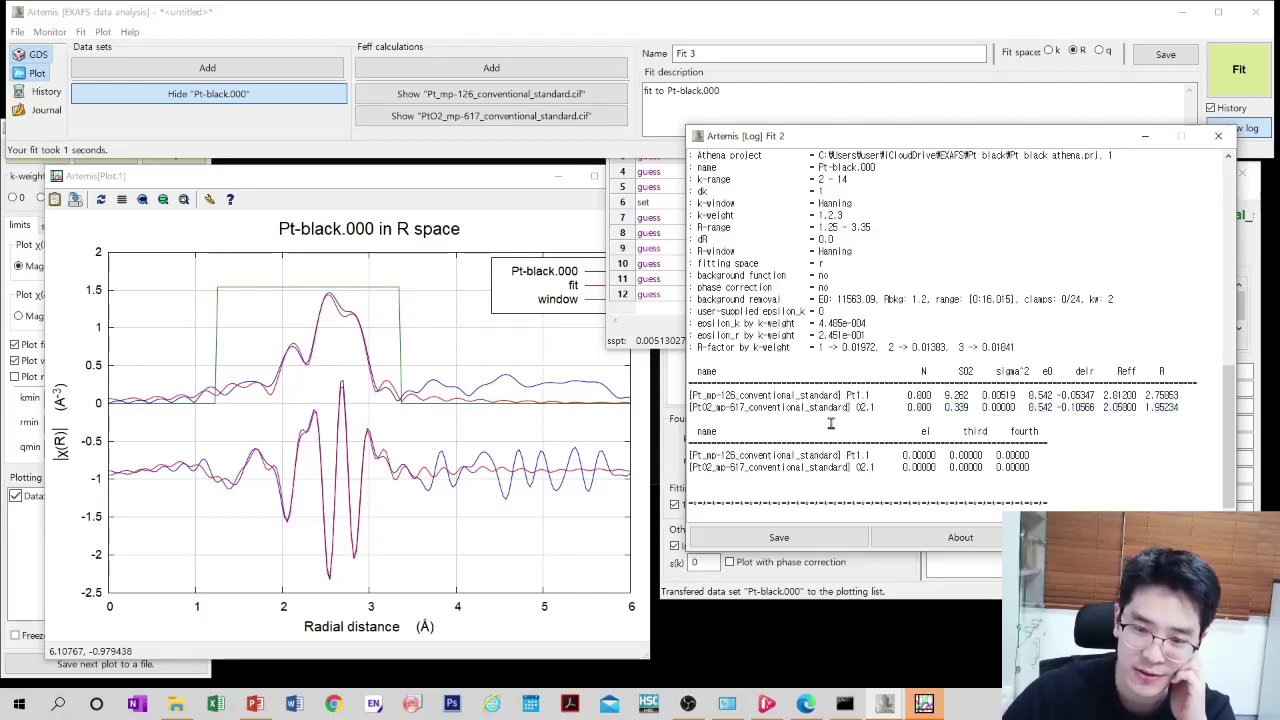
- Check the fitted S02 value of the PtO2 O2.1 path in the log's path table
left_click_drag(688, 405, 970, 409)
left_click(953, 410)
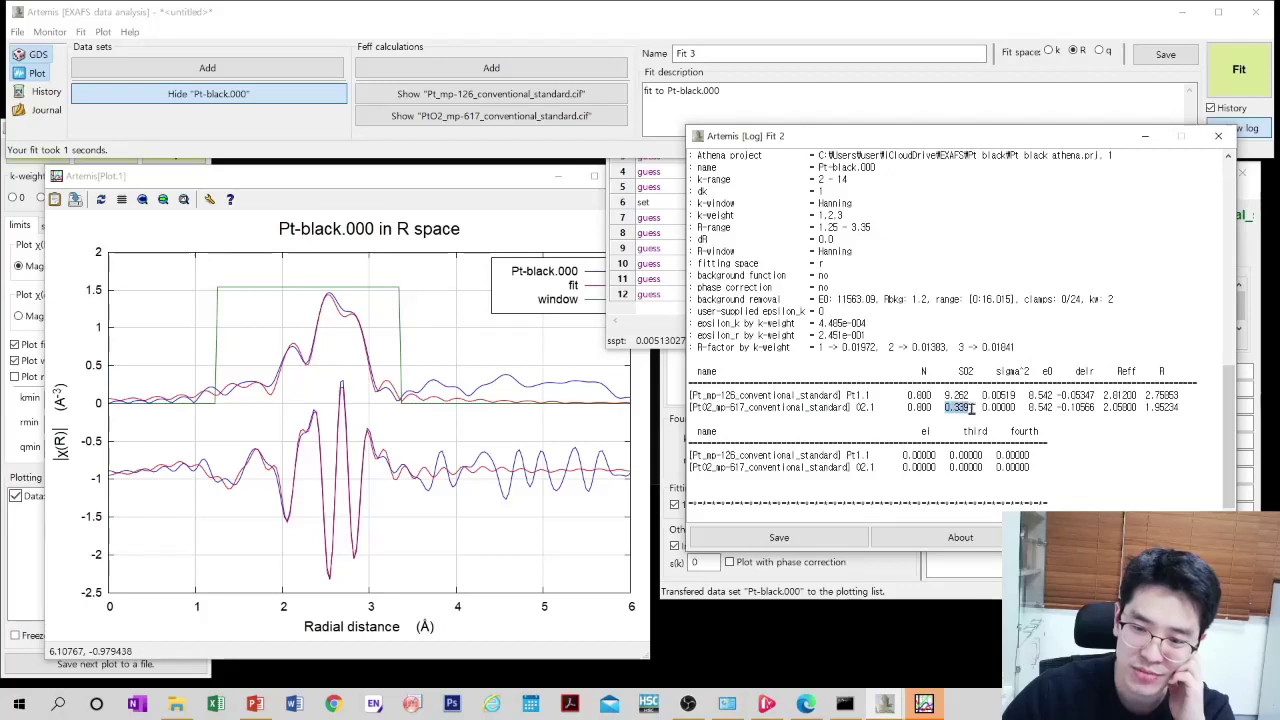
left_click(973, 407)
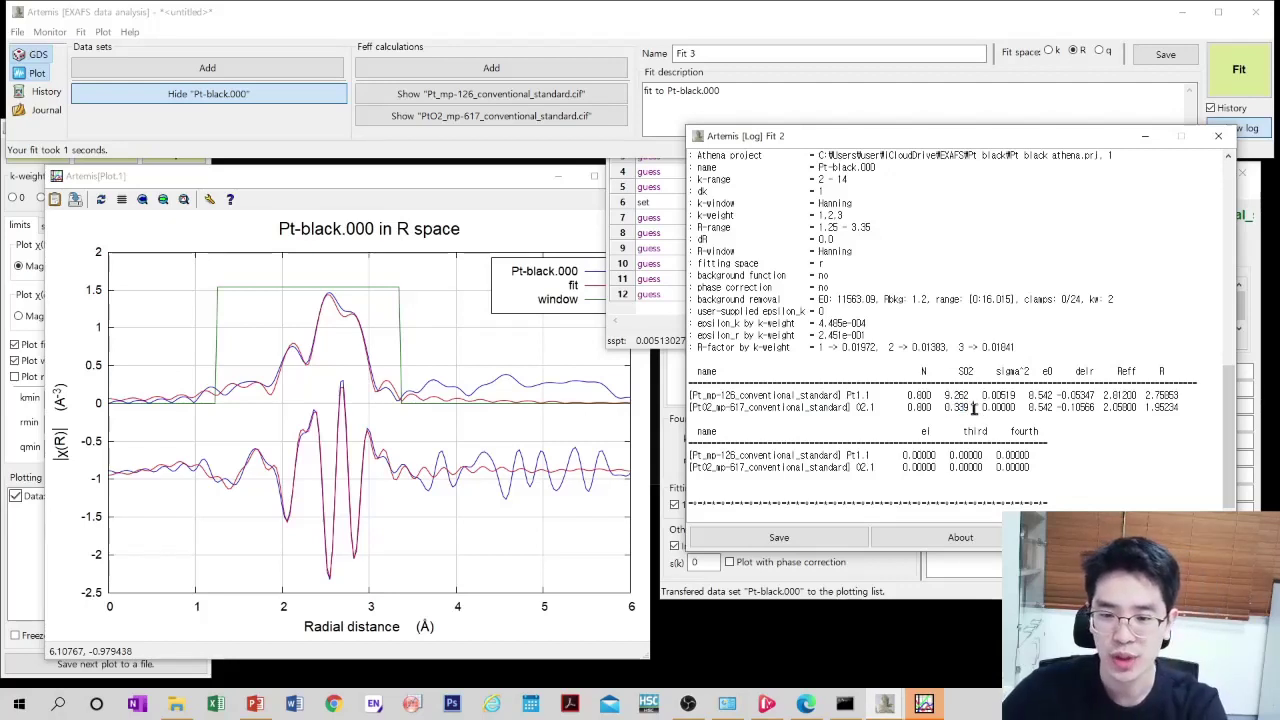
left_click_drag(973, 407, 938, 407)
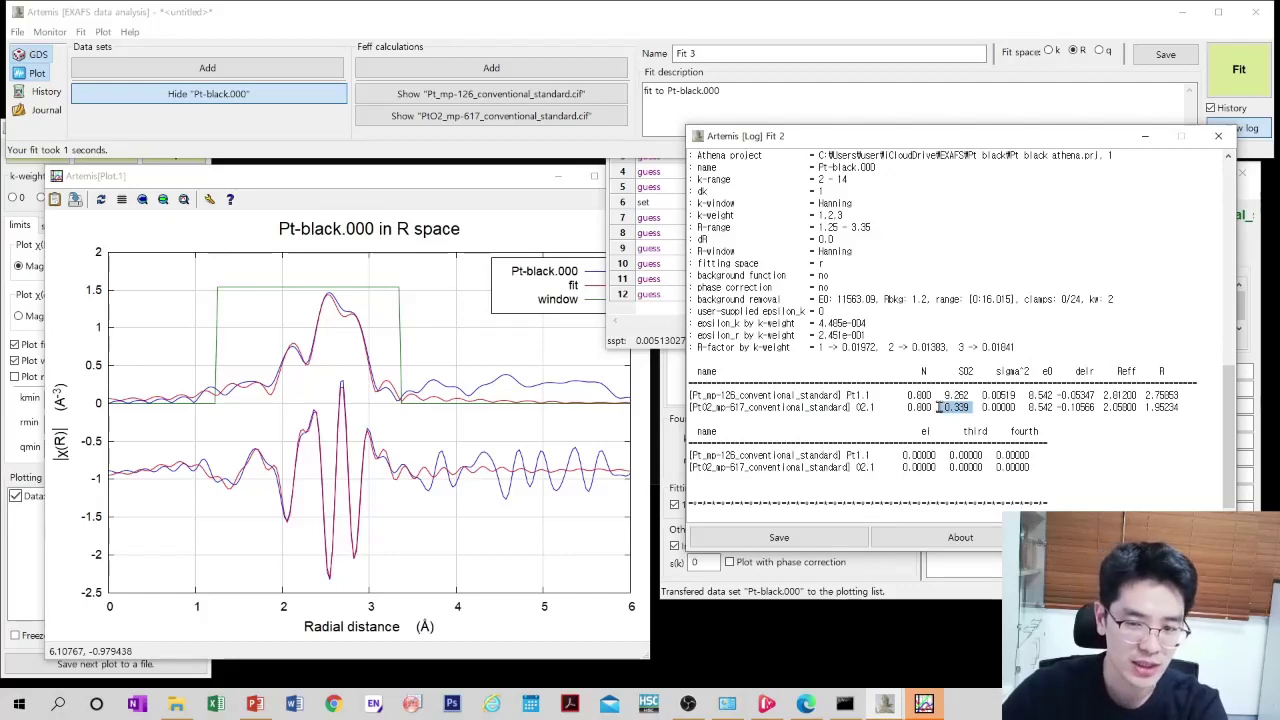
left_click(938, 407)
left_click_drag(938, 407, 971, 409)
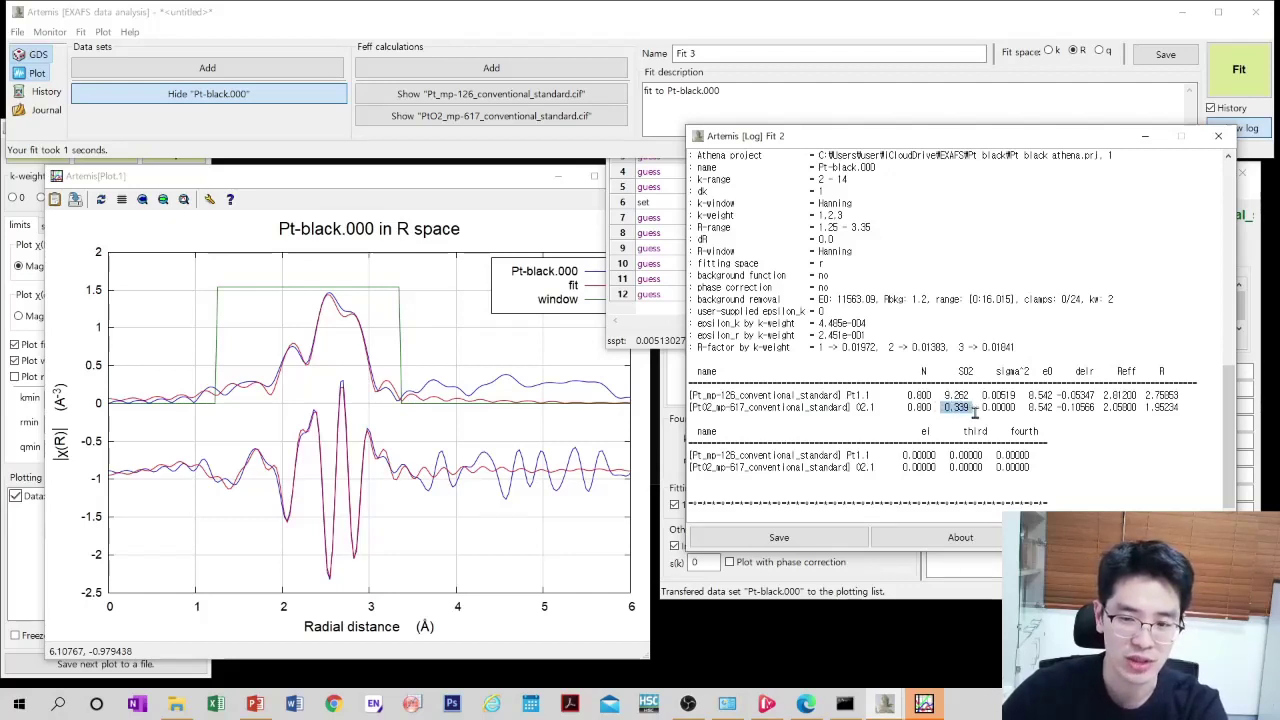
left_click(976, 411)
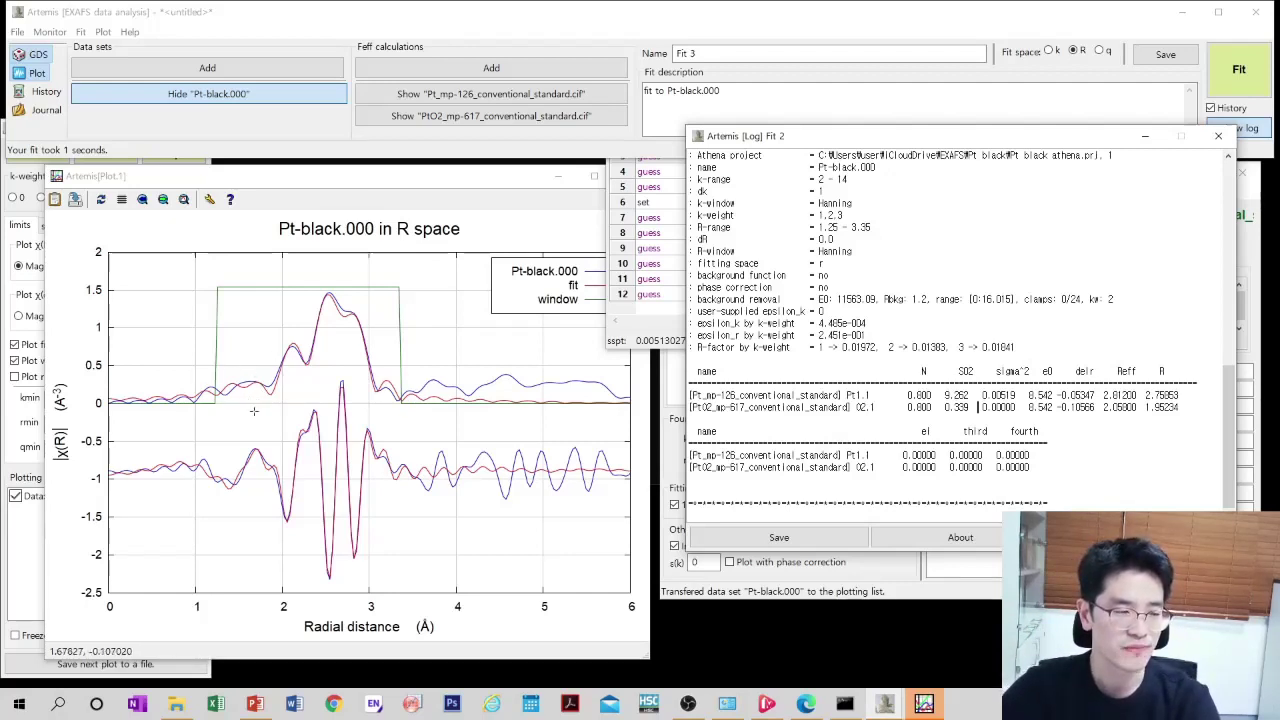
- Set the sso math expression to 0.002 in the parameter table and rerun the fit
left_click(38, 54)
left_click(38, 54)
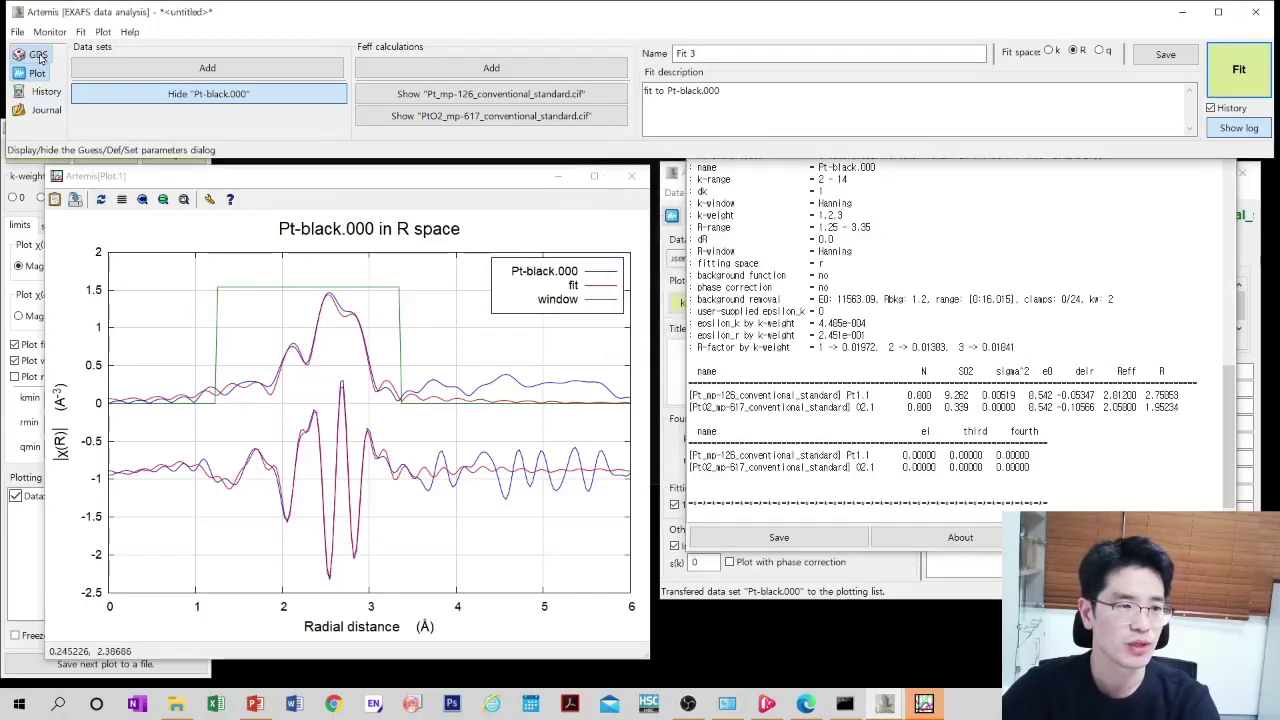
left_click(764, 204)
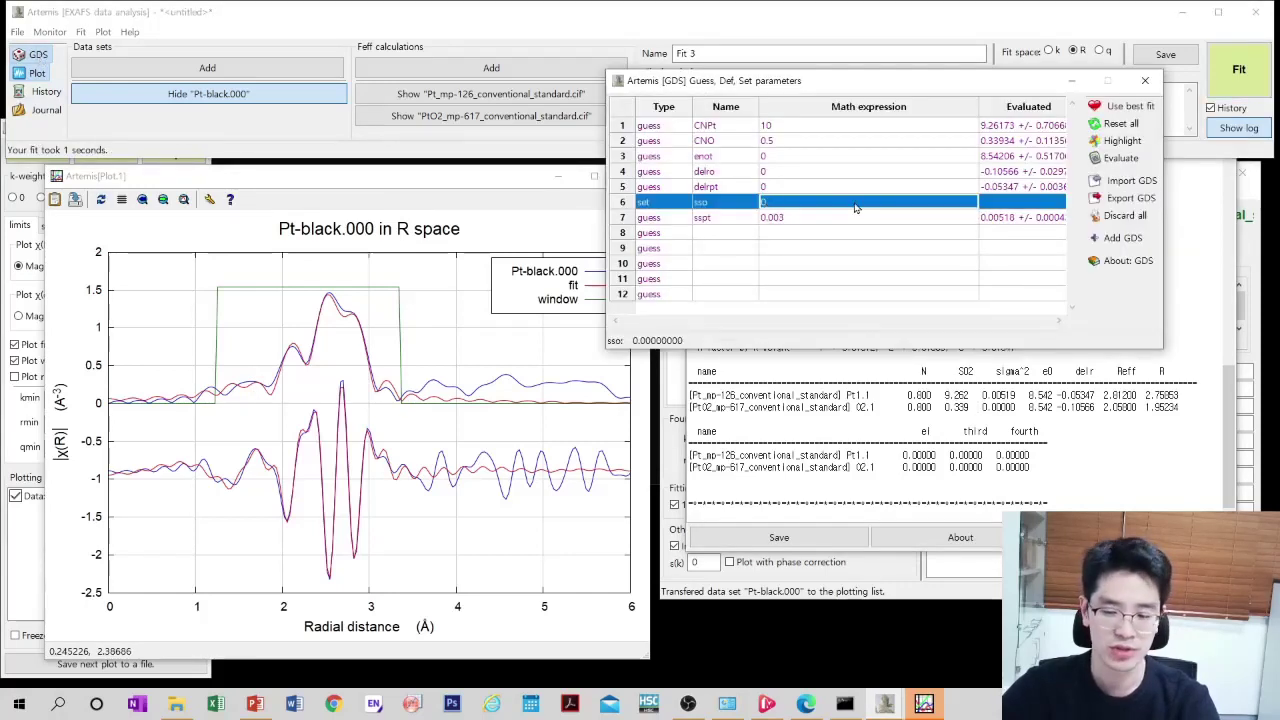
type("0.002")
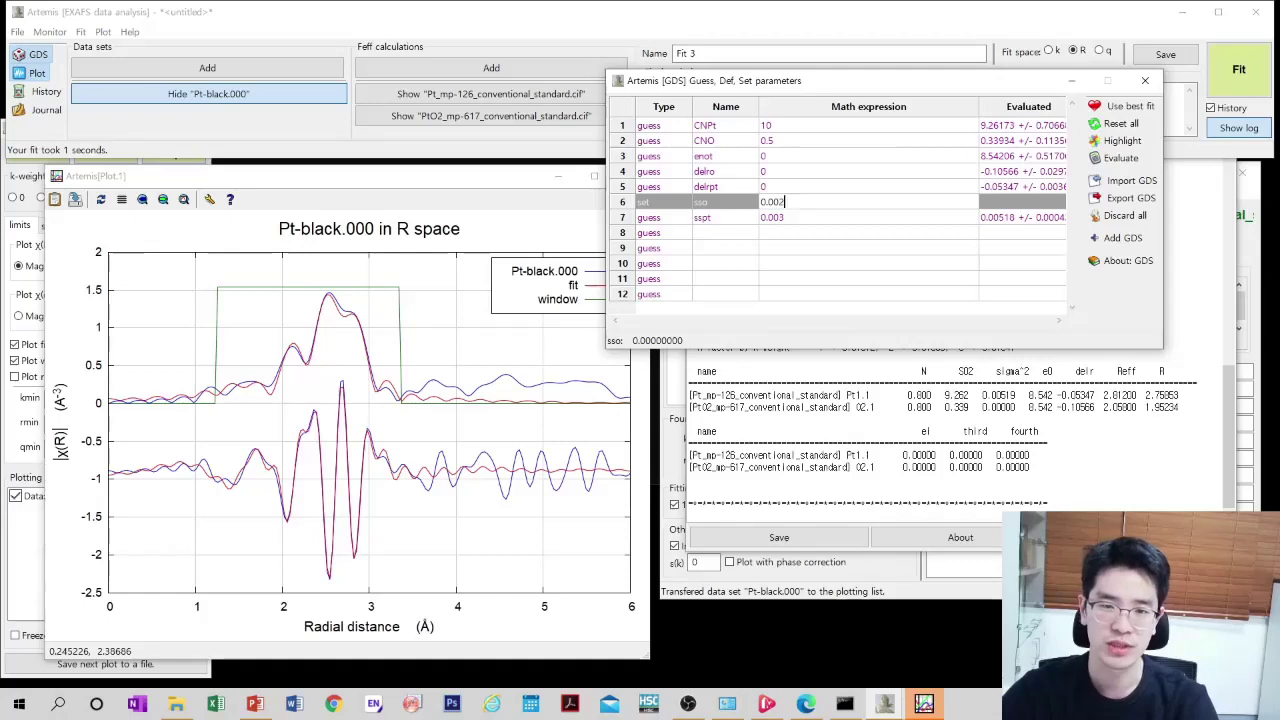
key("Return")
left_click(1222, 76)
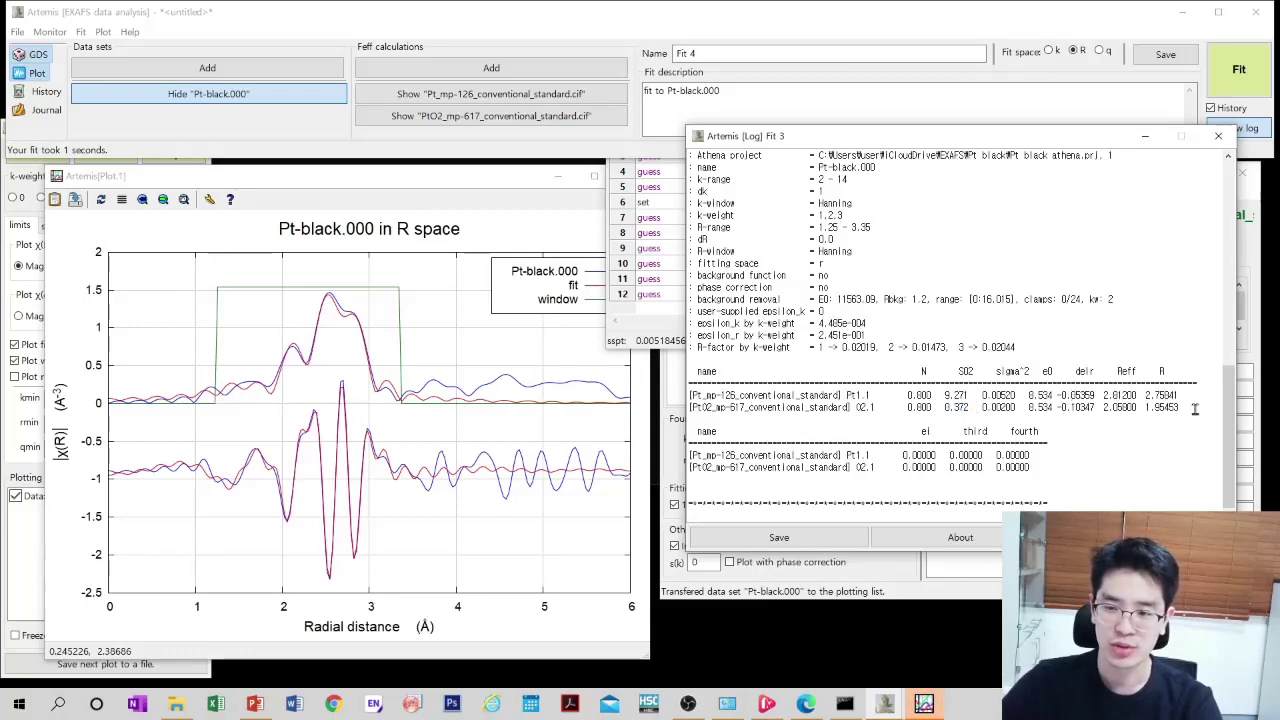
- Examine the Pt1.1 and O2.1 rows of the path table in the Fit 3 log
left_click_drag(1194, 408, 688, 372)
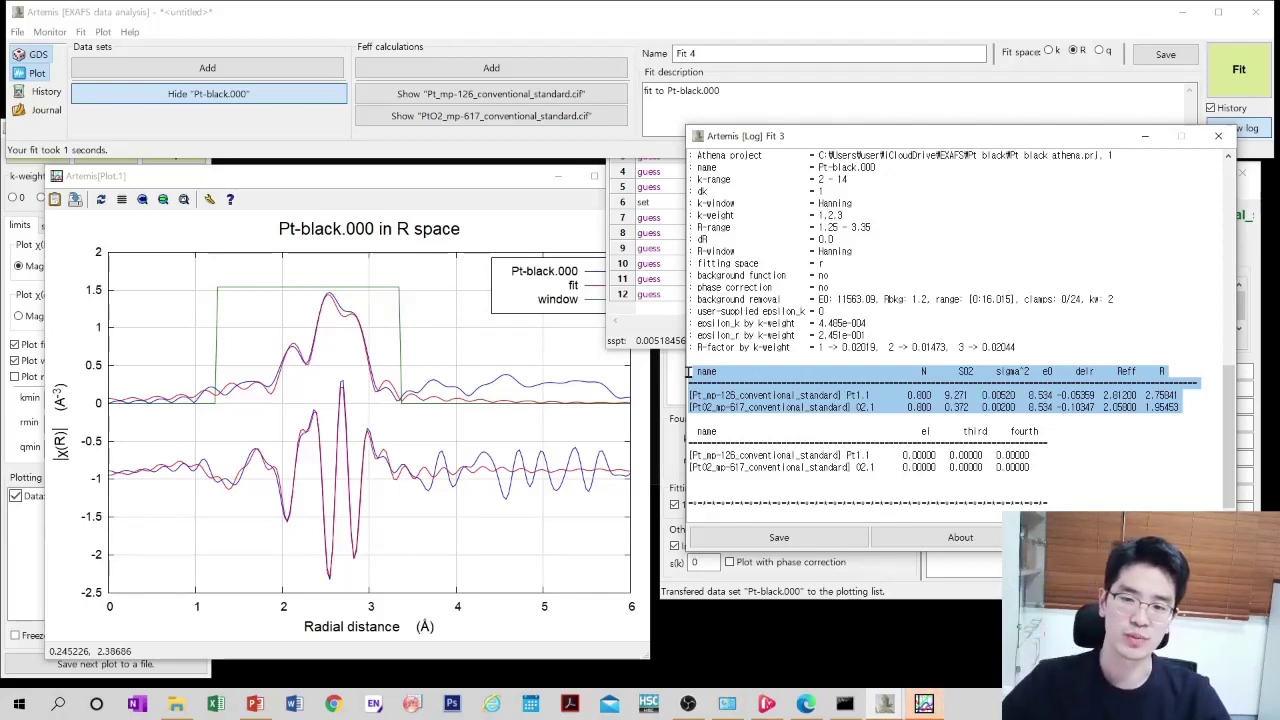
left_click(990, 400)
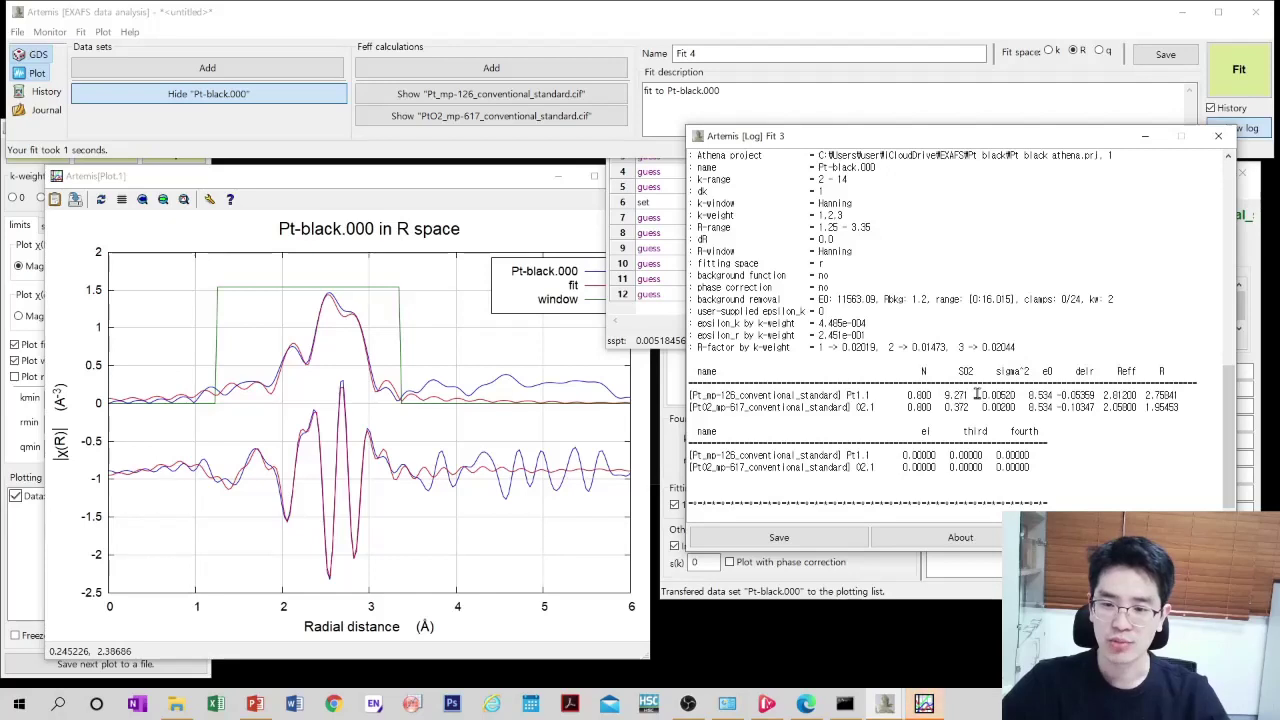
left_click_drag(976, 395, 1194, 397)
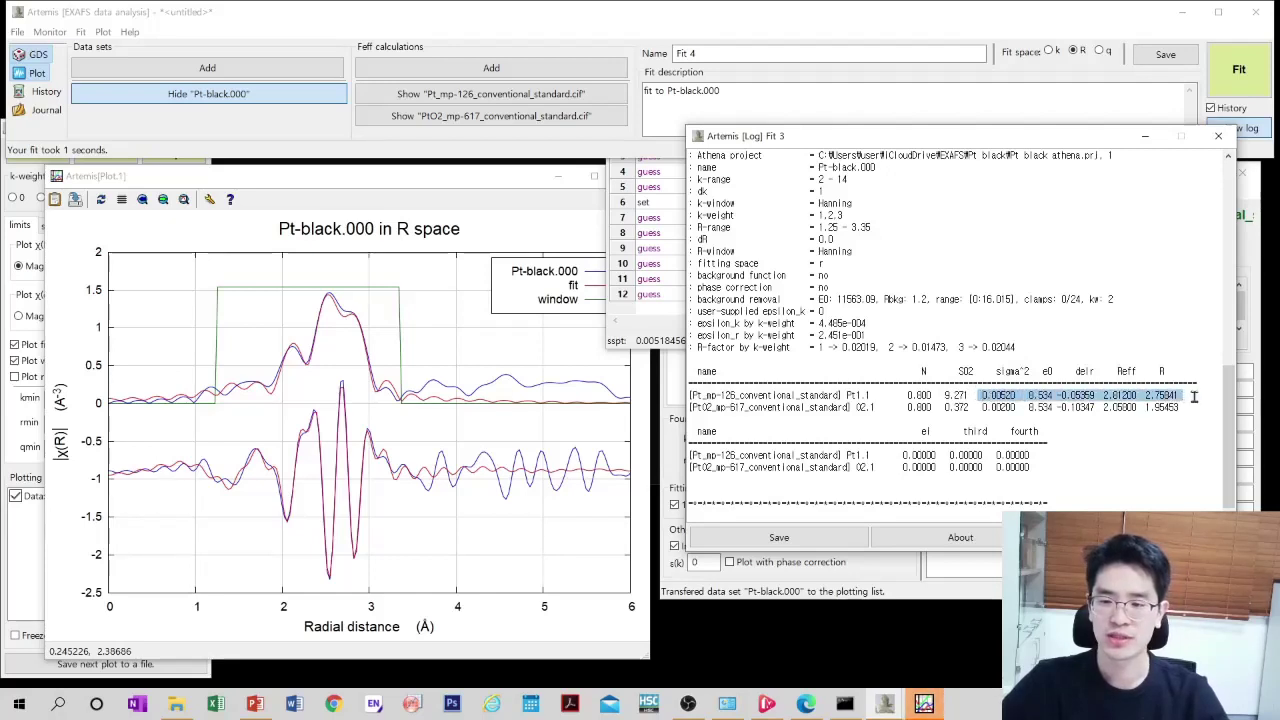
left_click(1193, 397)
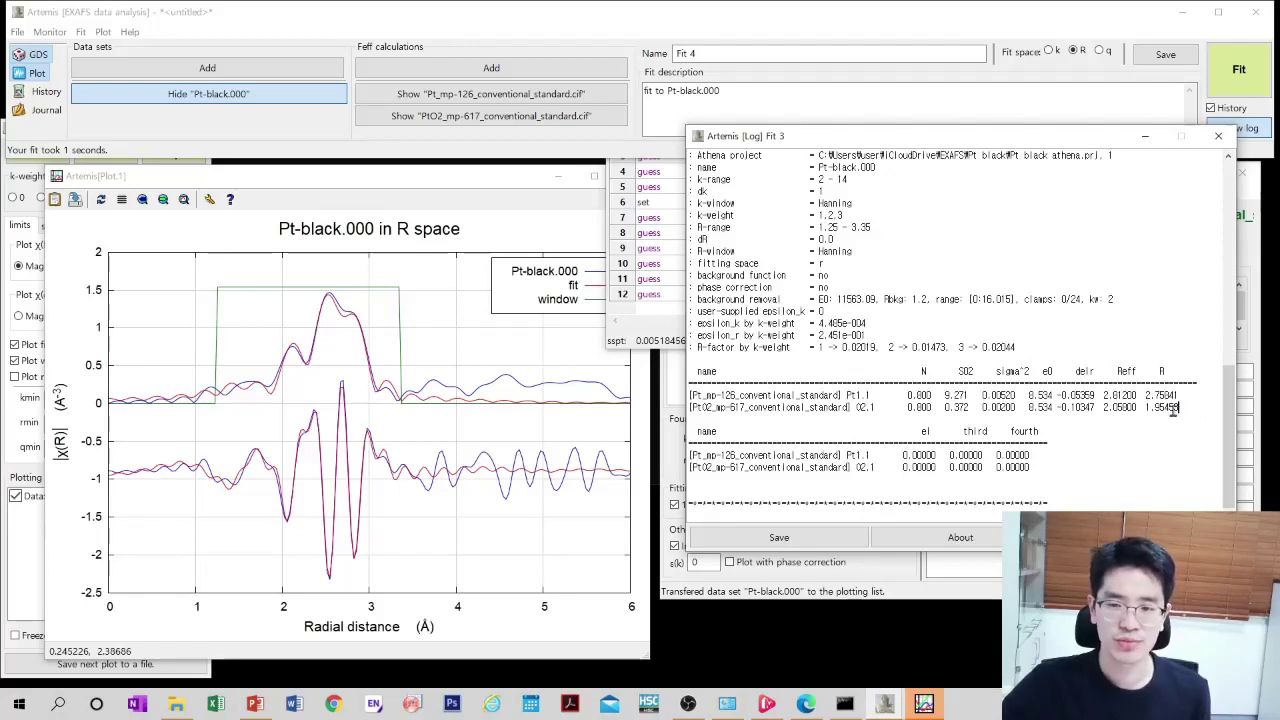
left_click_drag(1178, 409, 690, 414)
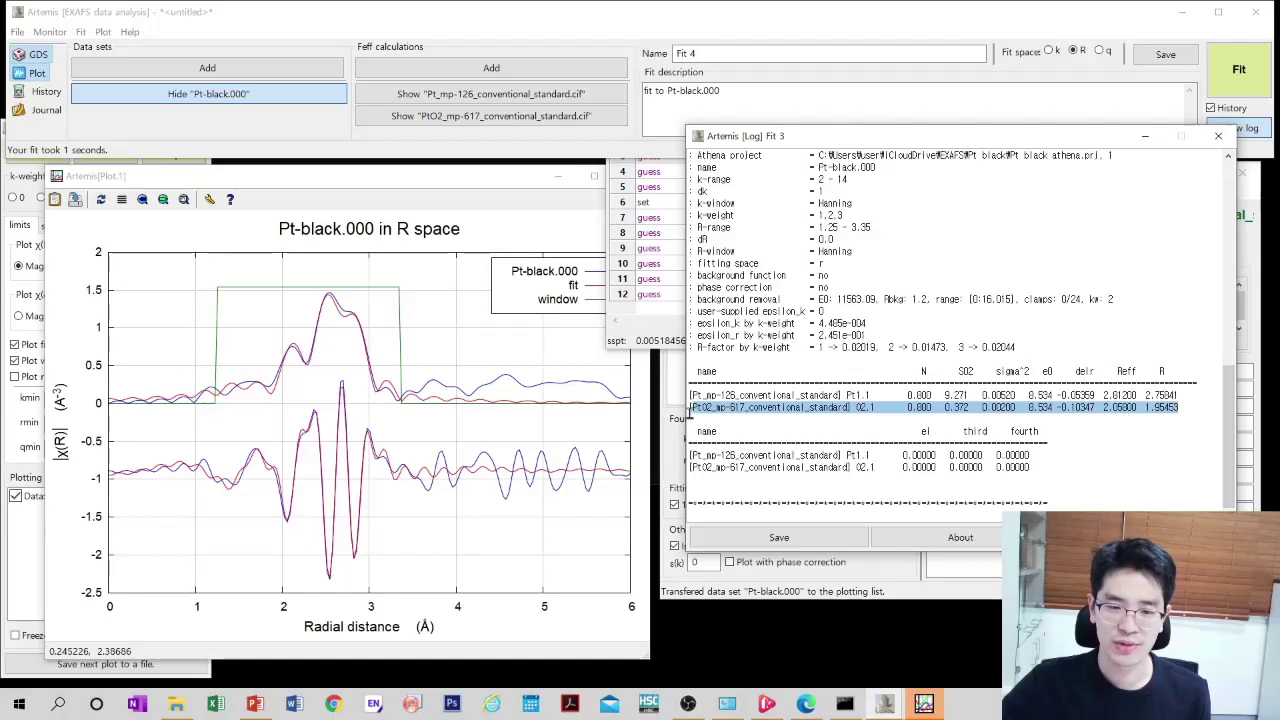
- Highlight the O2.1 row in the Fit 3 log's path table and arrange the R-space plot and log windows side by side
left_click_drag(690, 412, 1187, 408)
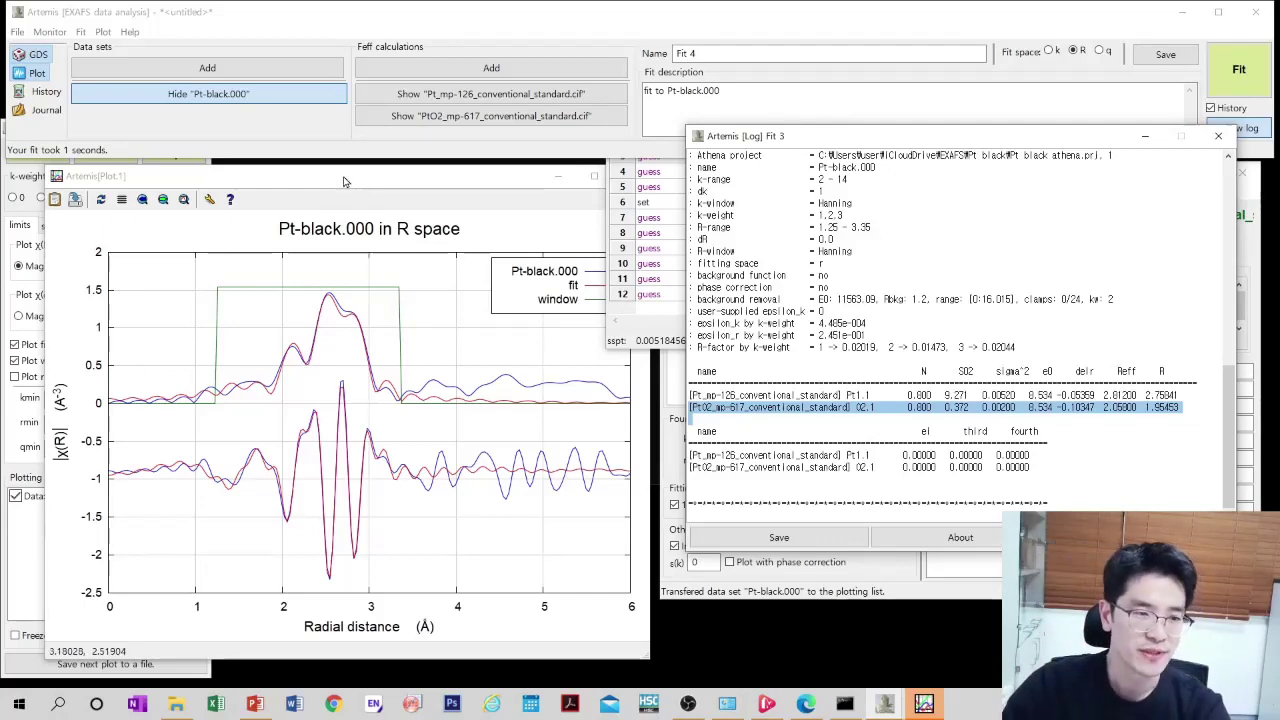
left_click_drag(343, 181, 390, 178)
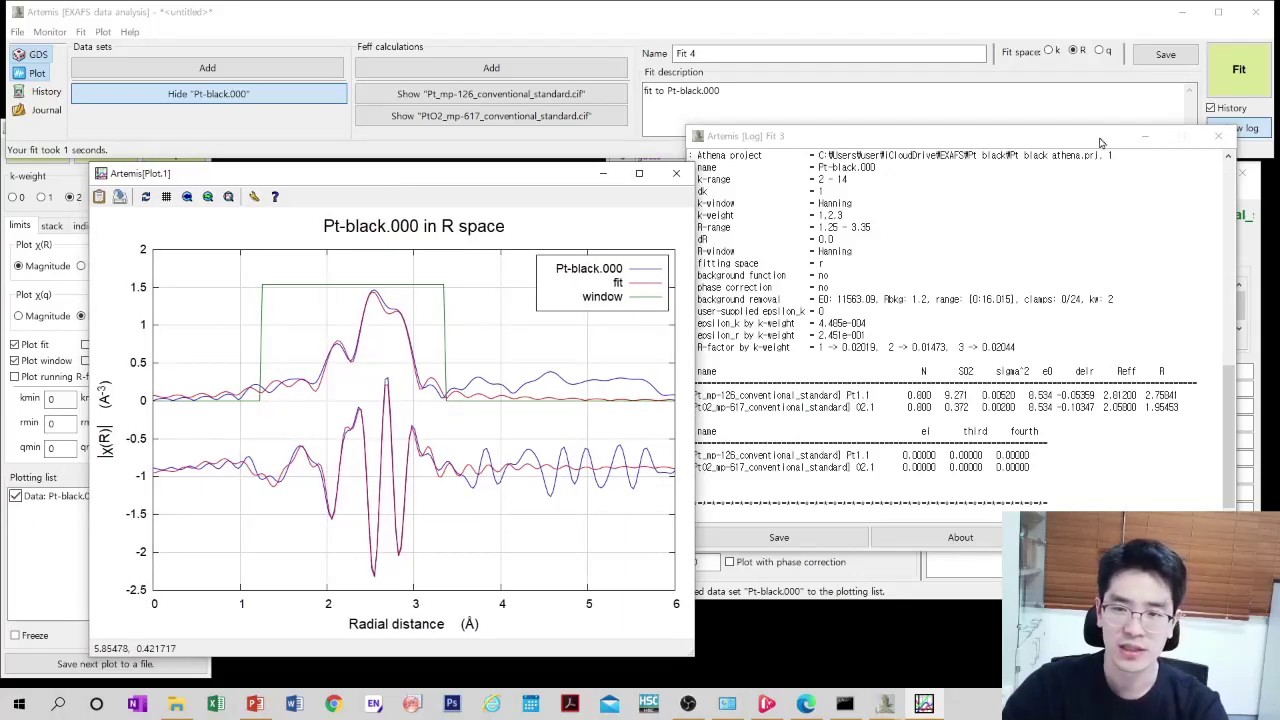
left_click_drag(1100, 138, 1107, 173)
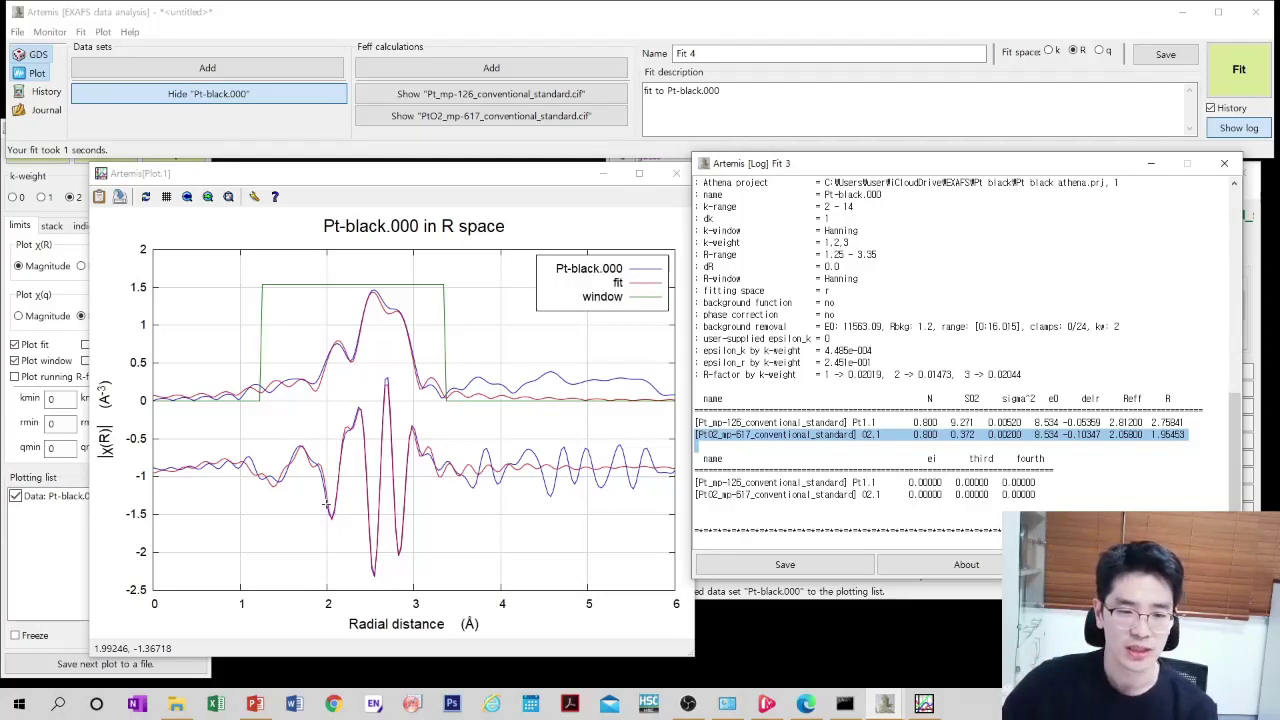
- Switch to the EXAFS lecture presentation in PowerPoint, maximize its window and expand the slide thumbnails beside the EXAFS equation slide
right_click(263, 708)
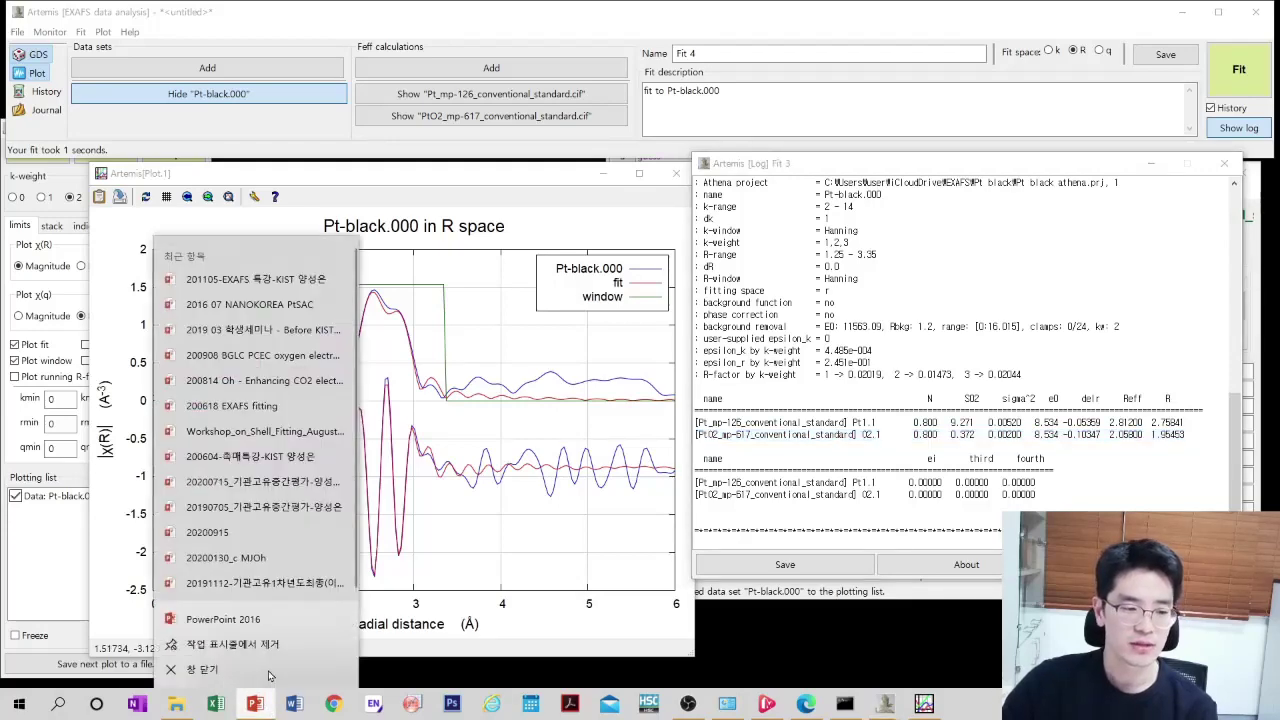
left_click(256, 708)
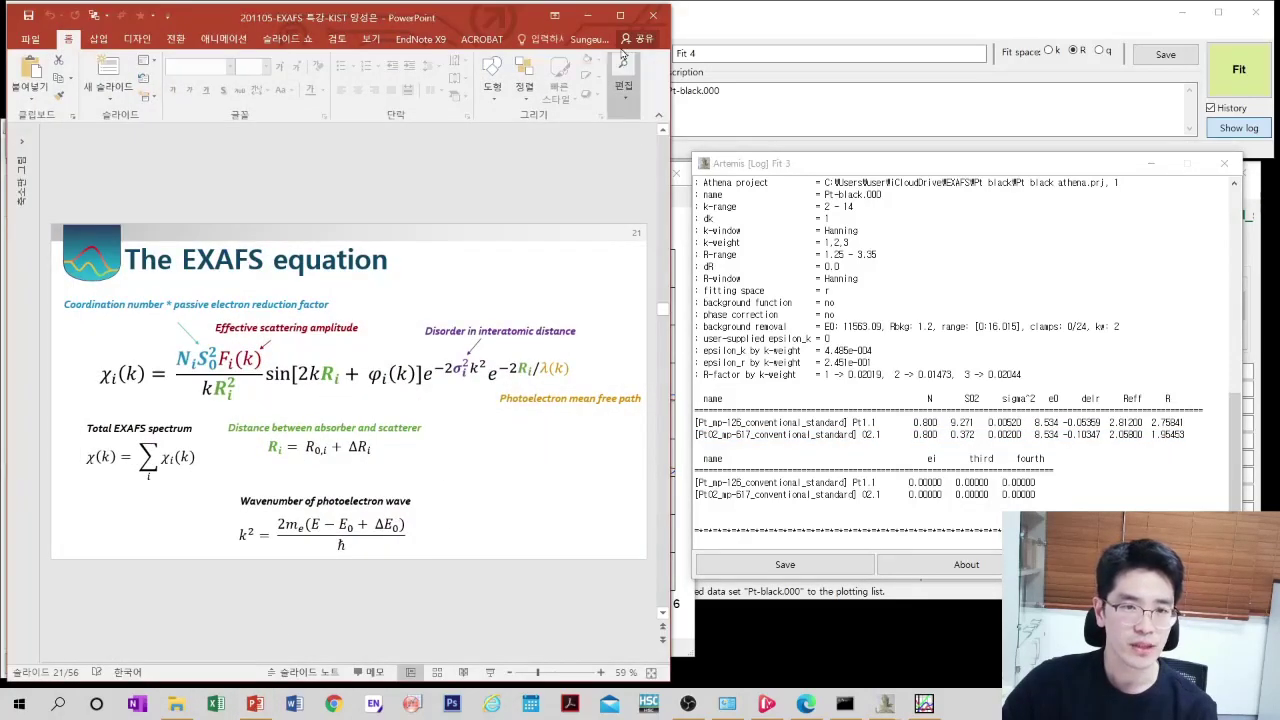
double_click(617, 28)
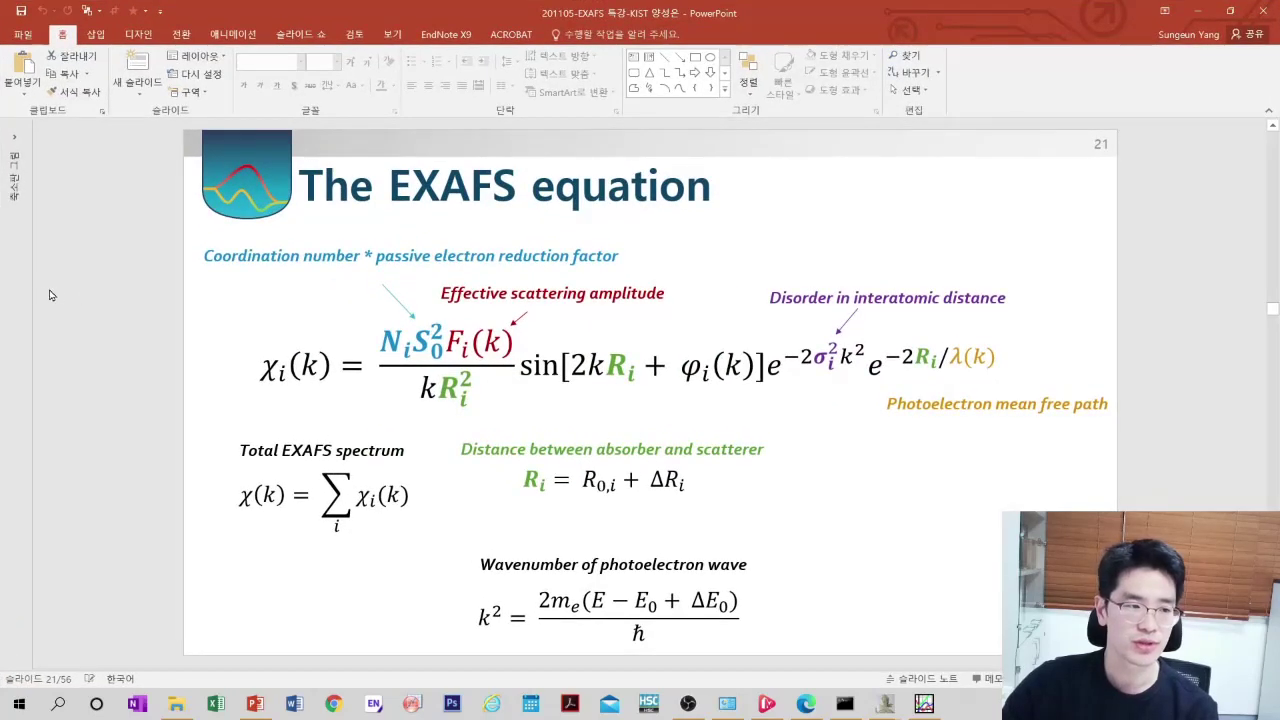
left_click_drag(32, 292, 169, 299)
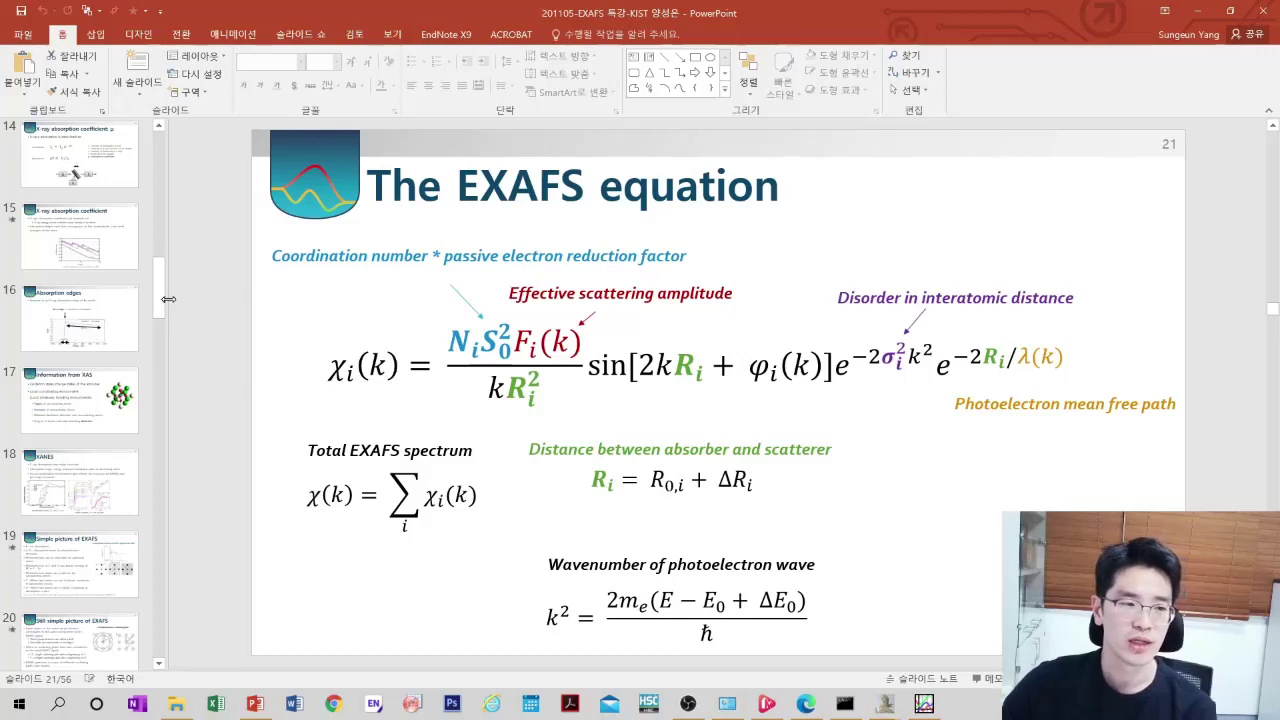